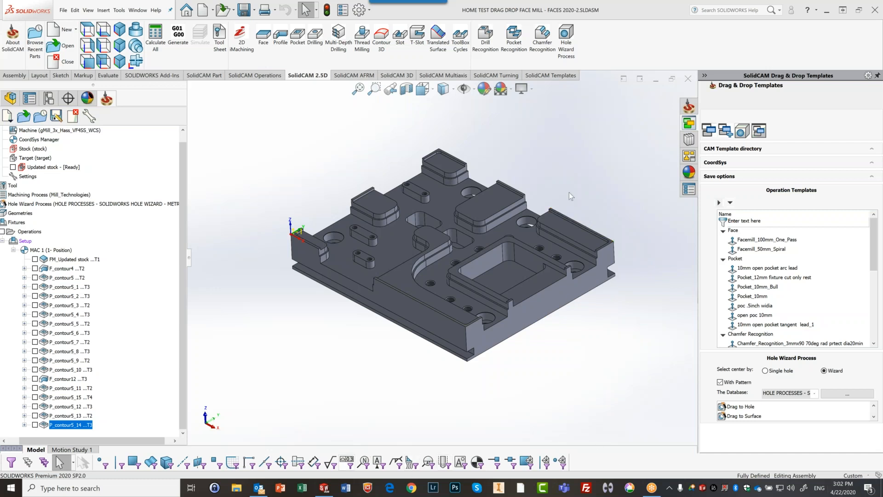
Step: Display the toolpaths of FM_Updated stock, F_contour4 and P_contour5 one after another on the part
middle_drag(570, 188, 575, 191)
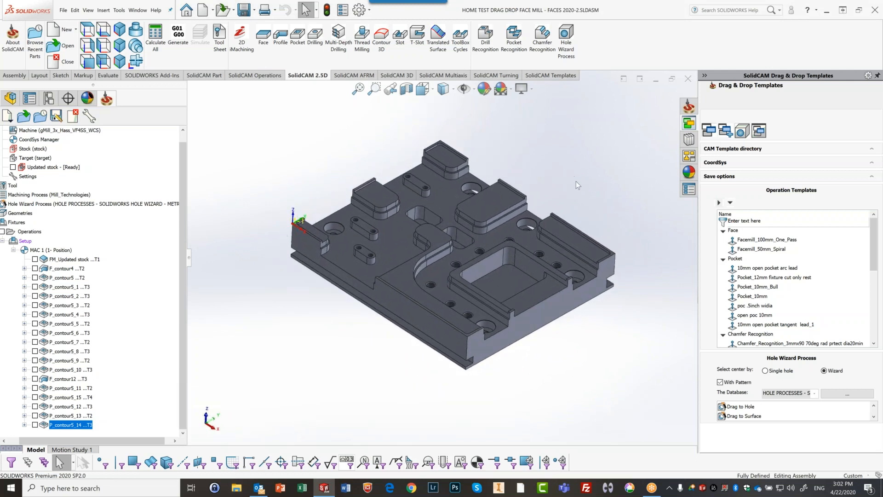
click(37, 260)
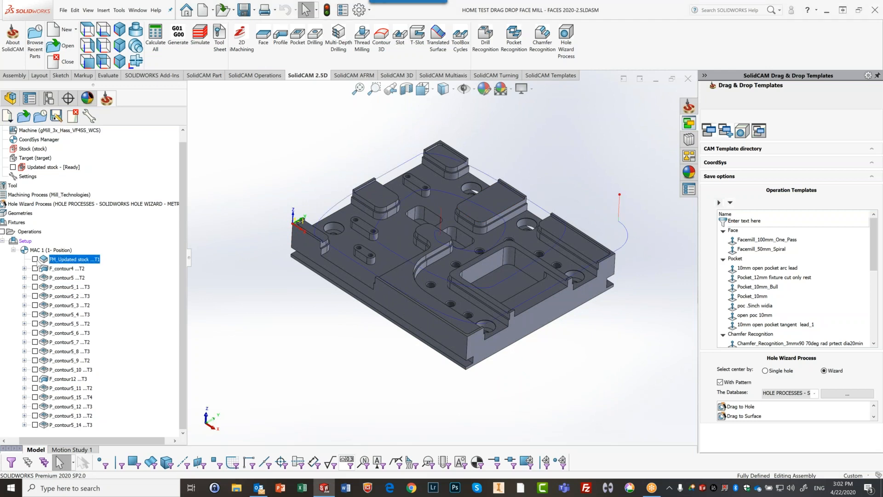
click(35, 269)
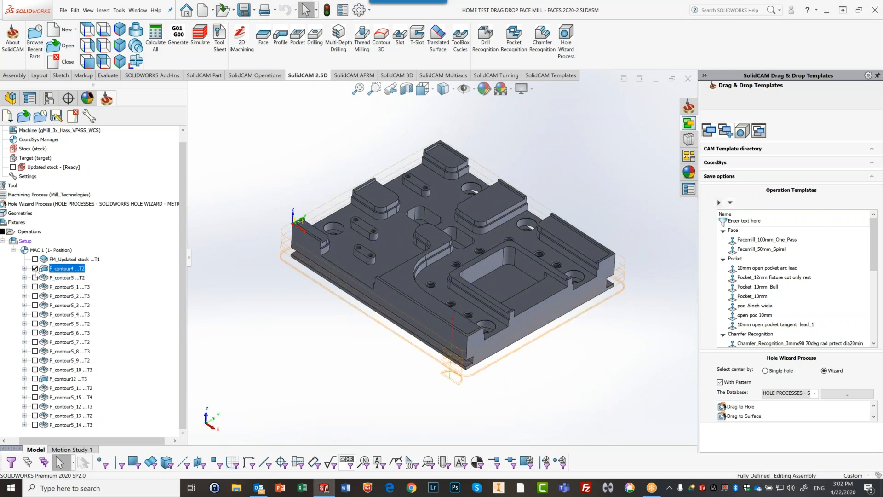
click(35, 268)
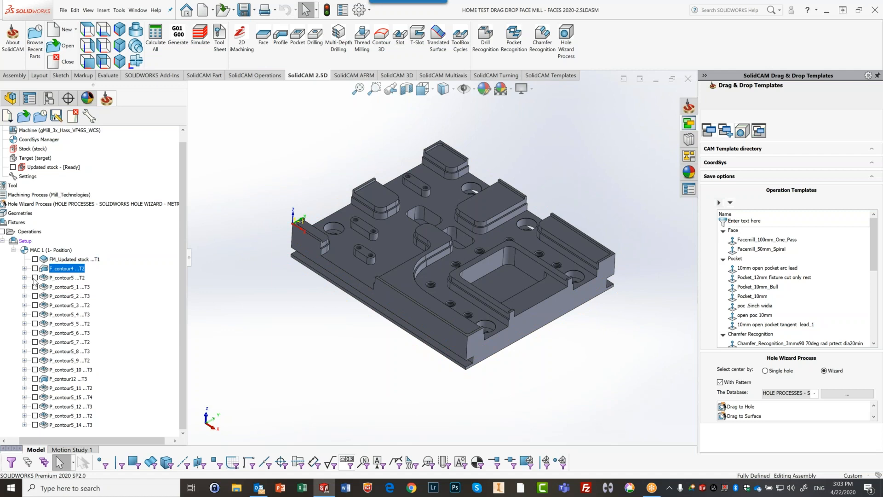
click(35, 277)
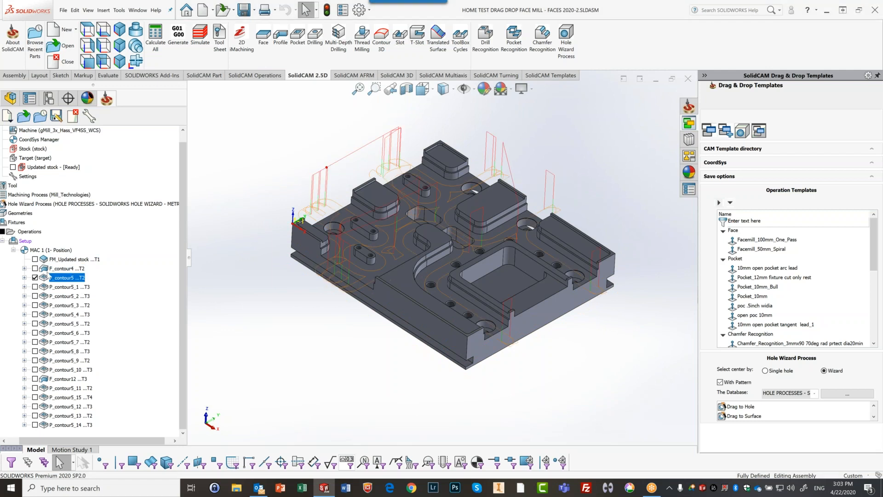
click(35, 278)
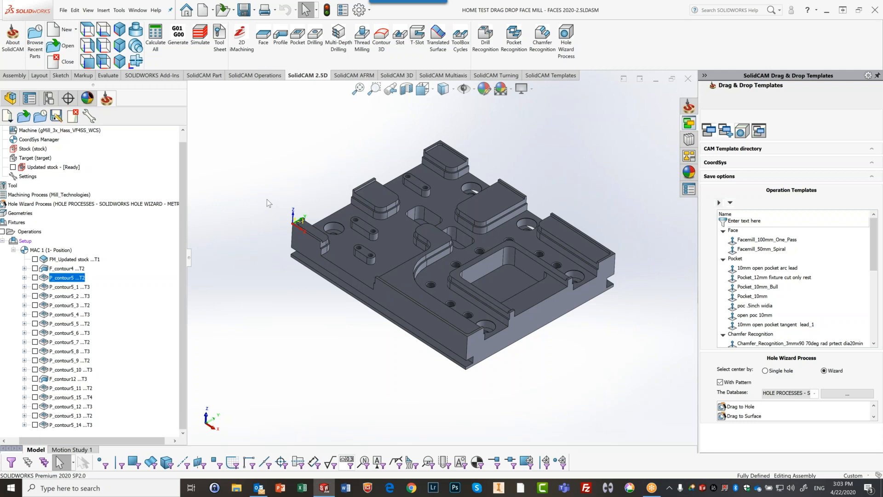
Step: Inspect the deep pocket's floor face and the adjoining shallow open step face near the part's front edge
scroll(402, 252, down, 3)
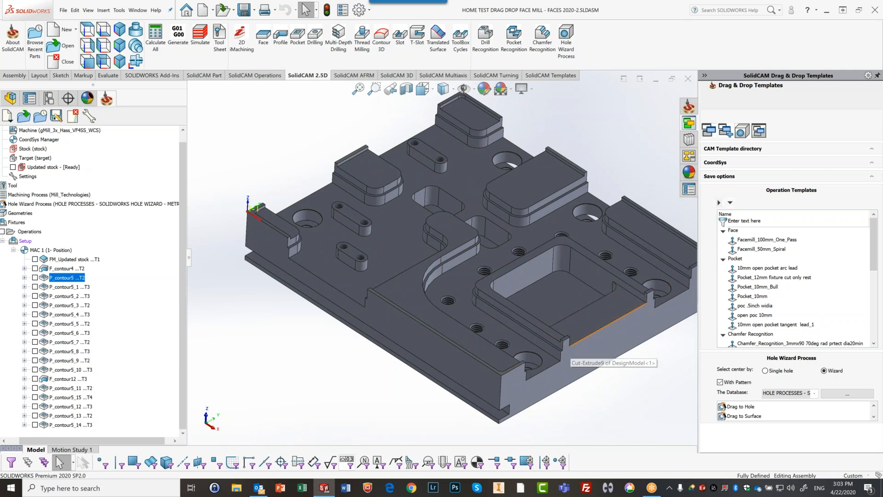
click(547, 298)
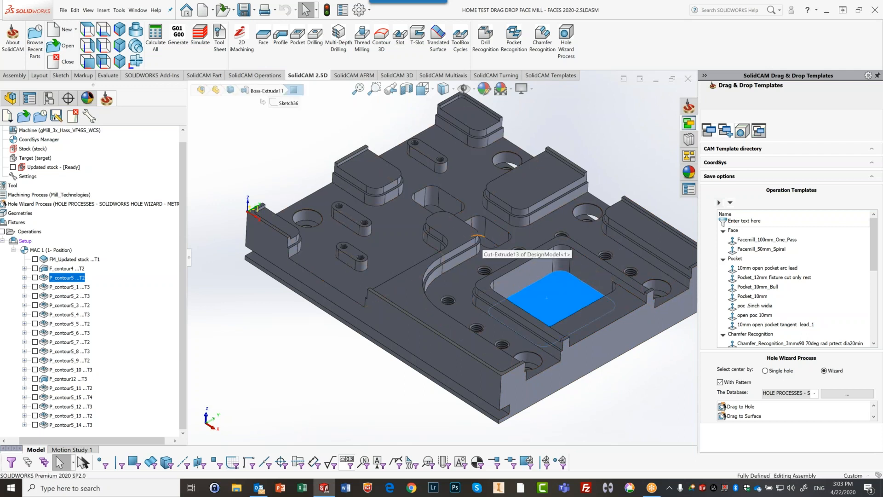
click(584, 312)
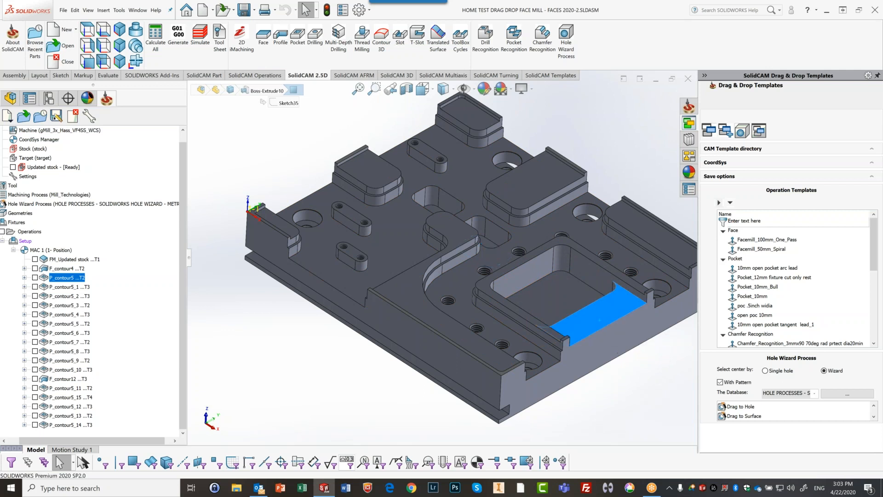
click(606, 166)
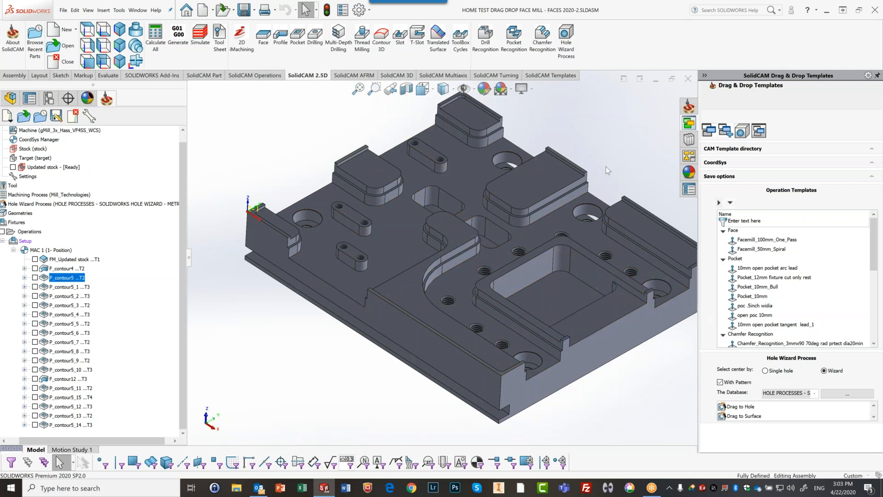
scroll(605, 167, up, 3)
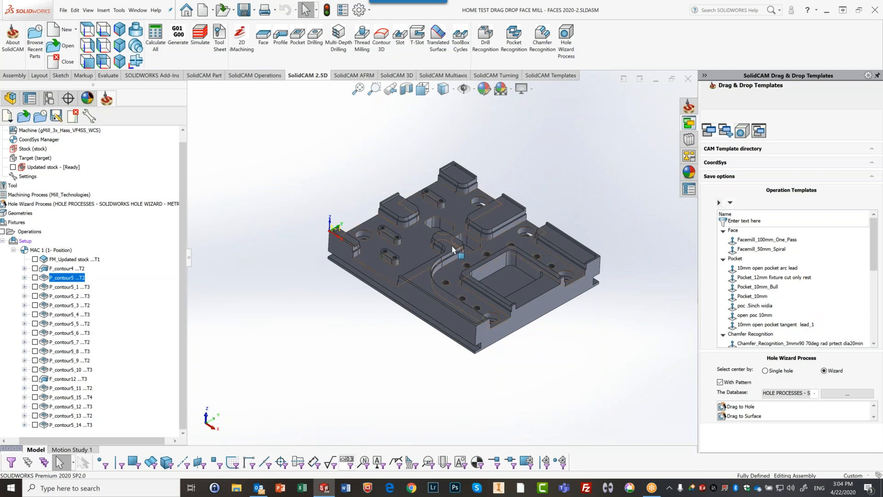
Step: Show the toolpaths of operations P_contour5, P_contour5_1 and P_contour5_2 together on the part
scroll(487, 253, down, 2)
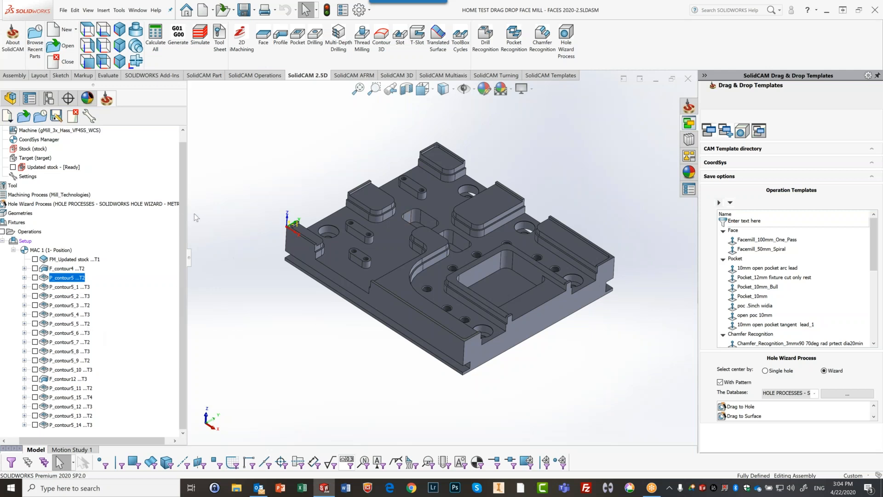
scroll(463, 219, down, 2)
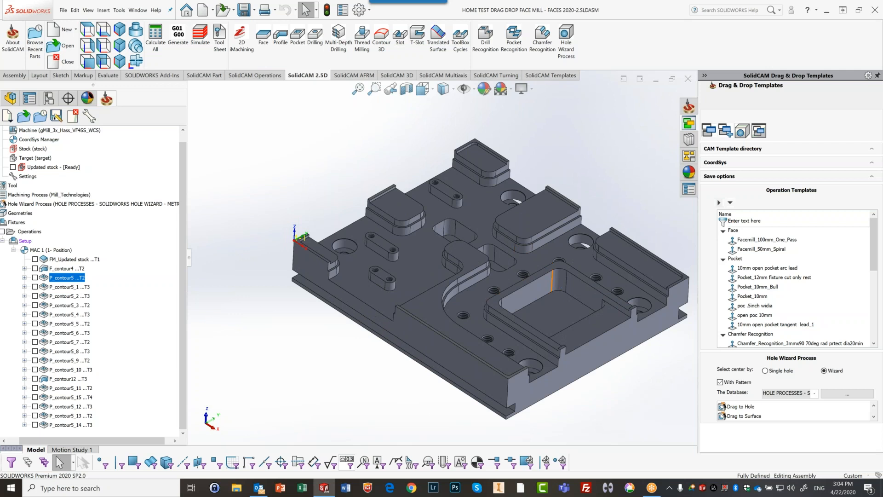
scroll(554, 271, down, 2)
scroll(557, 274, up, 3)
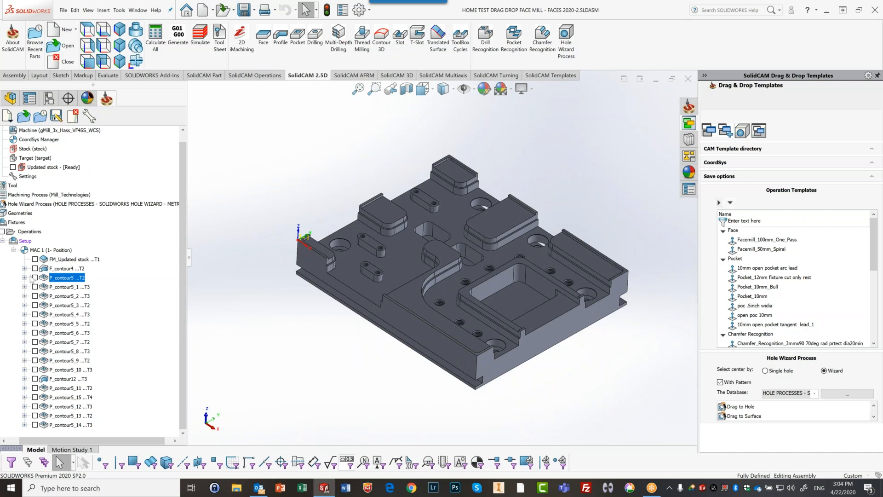
click(35, 278)
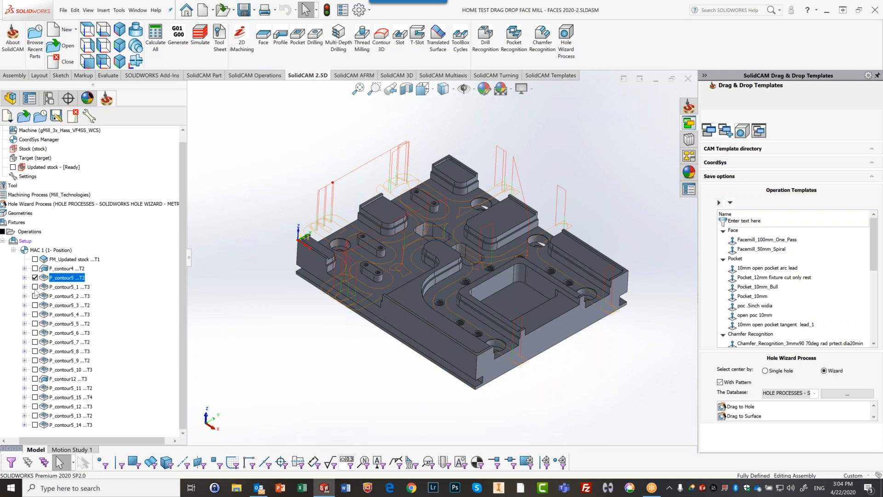
click(34, 288)
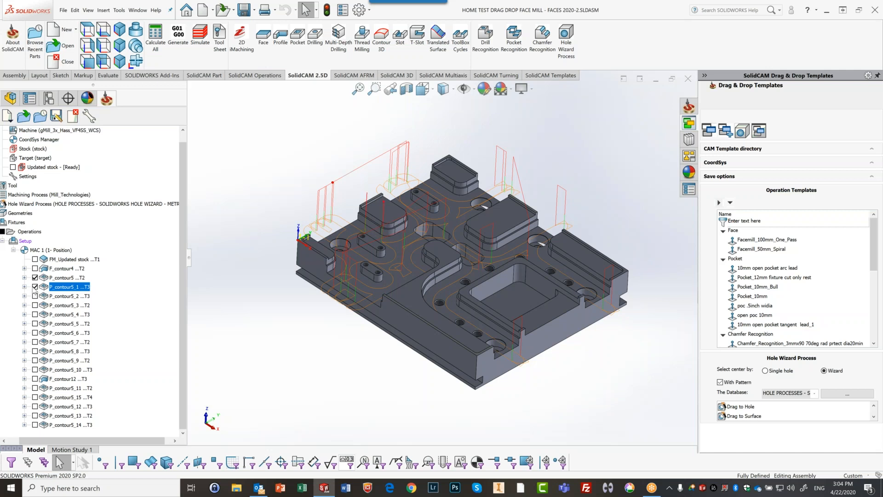
click(36, 296)
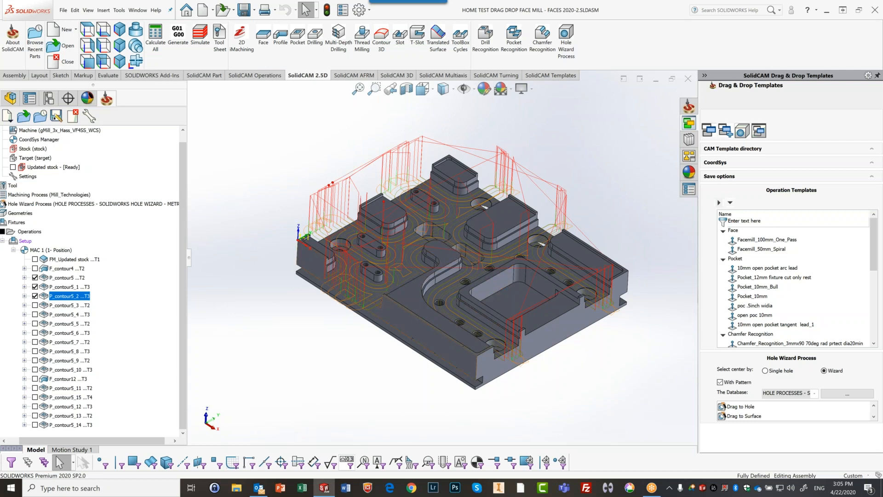
Step: Suppress all operations from P_contour5_3 through P_contour5_14 in the machining setup
click(57, 306)
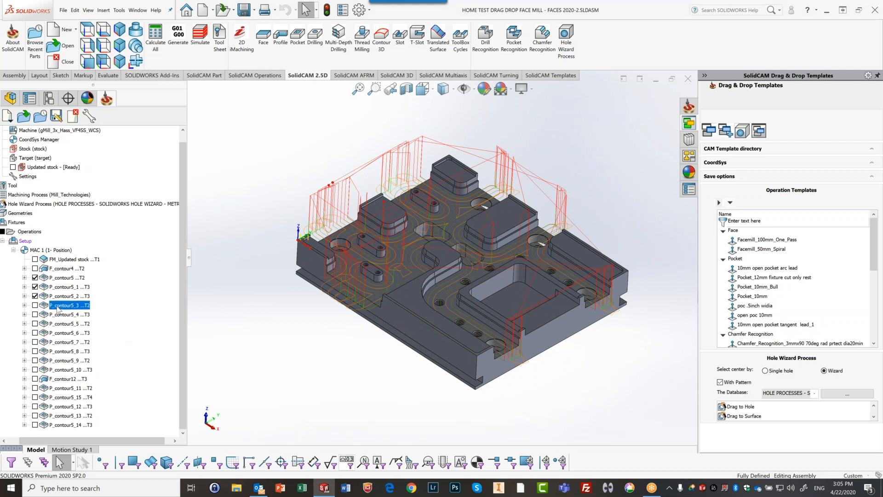
shift+click(64, 425)
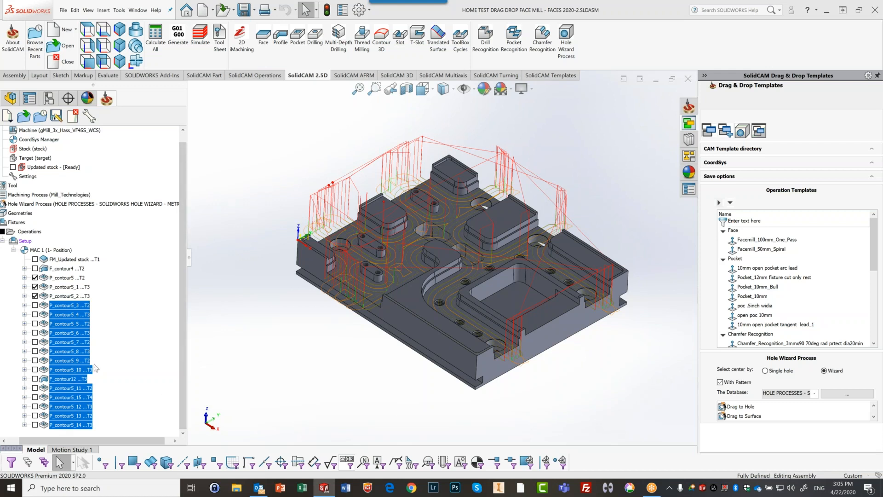
right_click(61, 308)
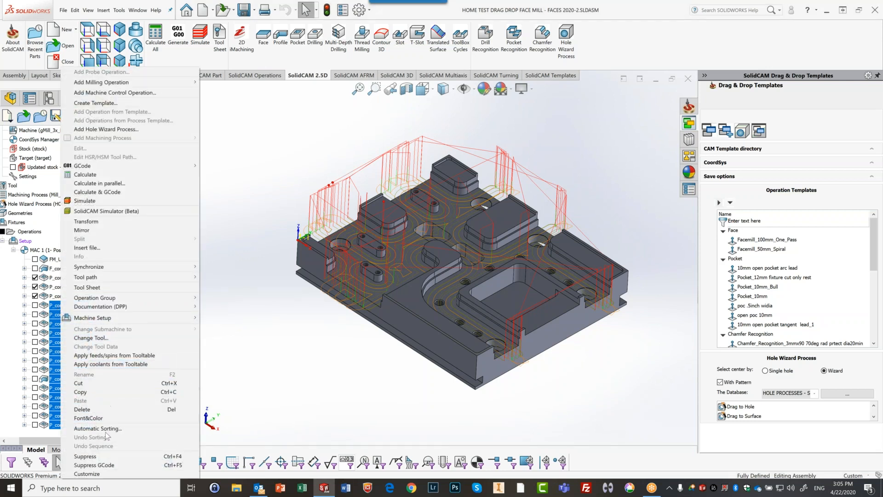
click(102, 458)
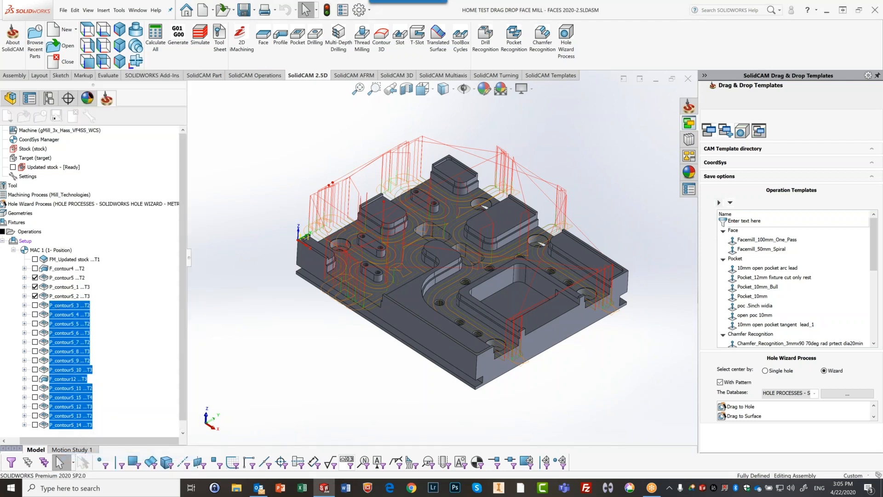
click(29, 233)
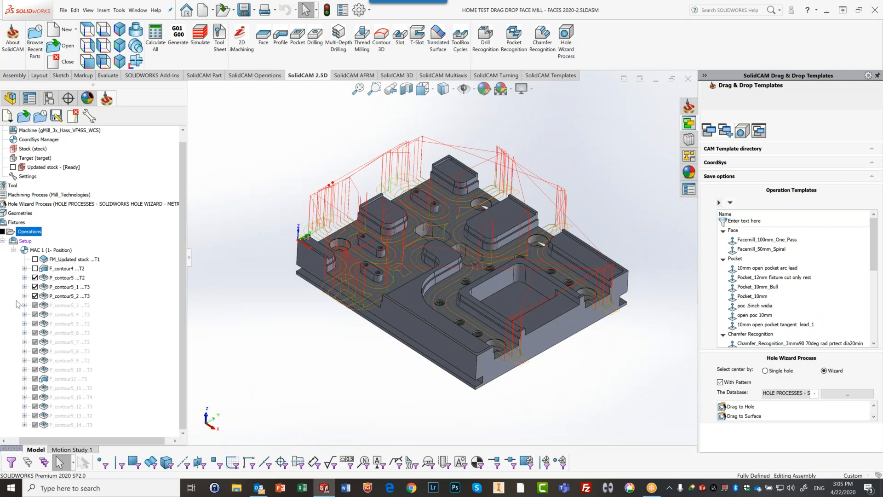
Step: Compare the P_contour5 and P_contour5_2 toolpaths by viewing each on its own, leaving all toolpaths hidden
click(35, 286)
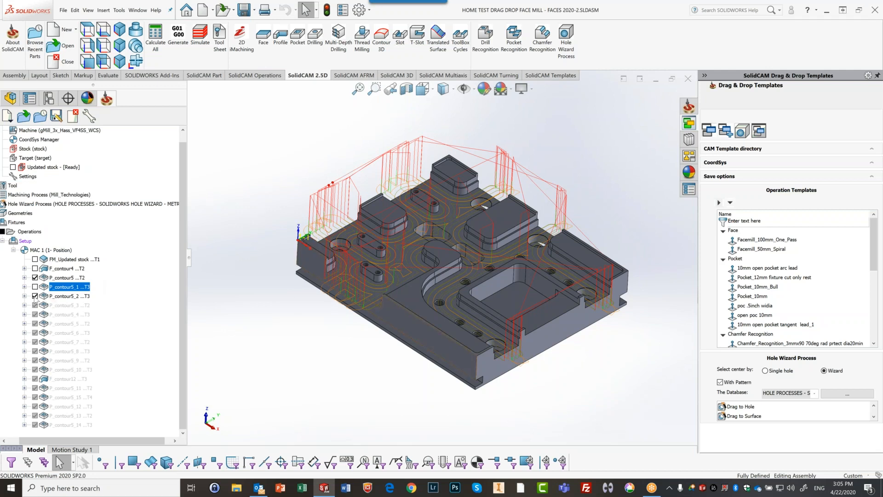
click(35, 296)
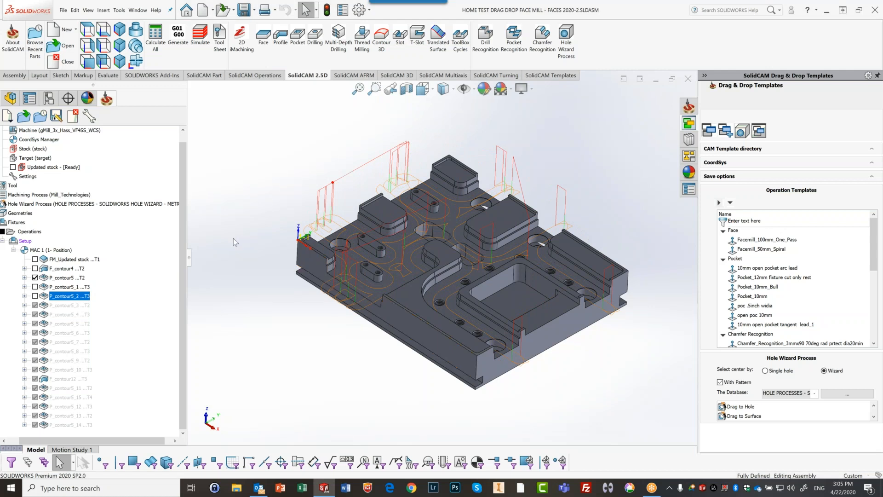
click(35, 296)
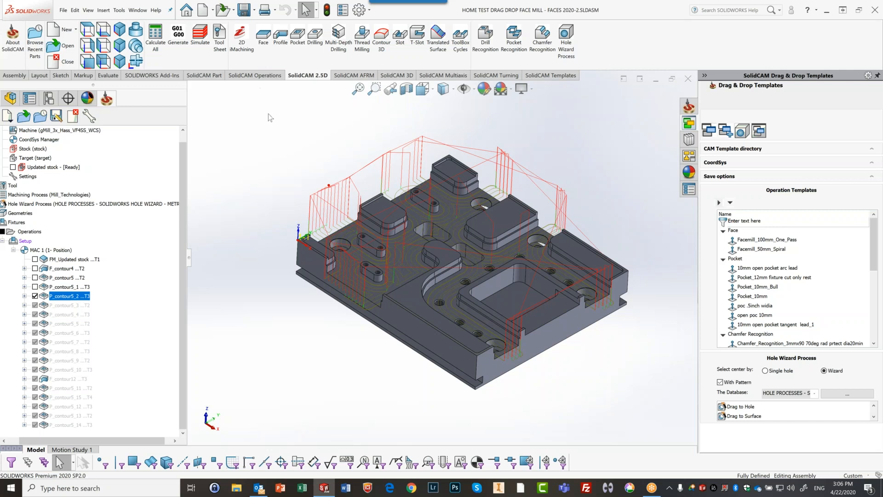
click(35, 296)
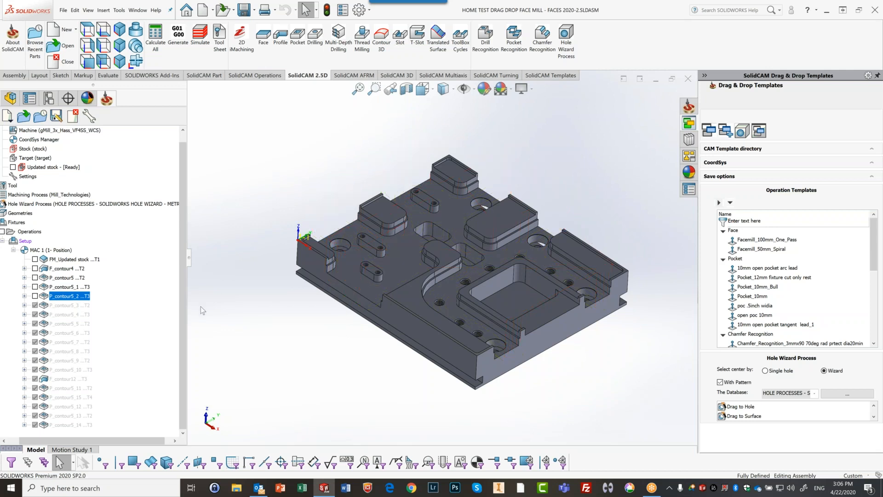
Step: Reuse operations P_contour5 and P_contour5_2 together as templates on the top face of the rearmost raised pad
click(59, 279)
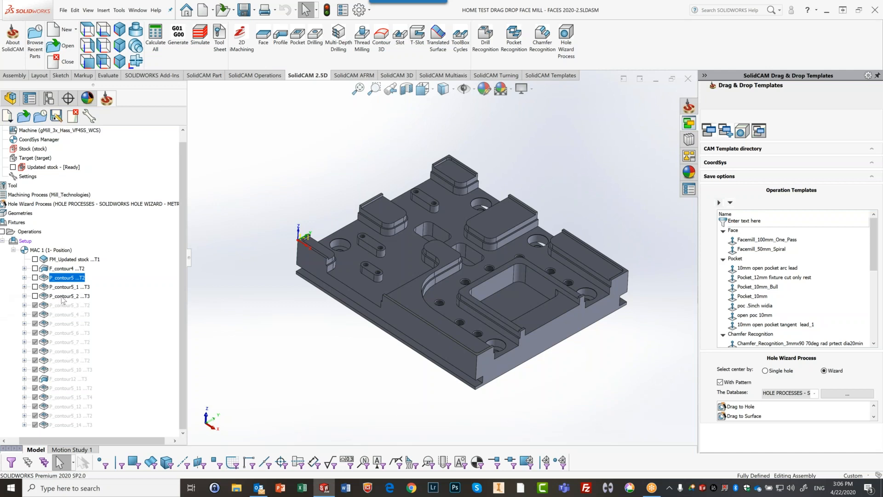
ctrl+click(63, 296)
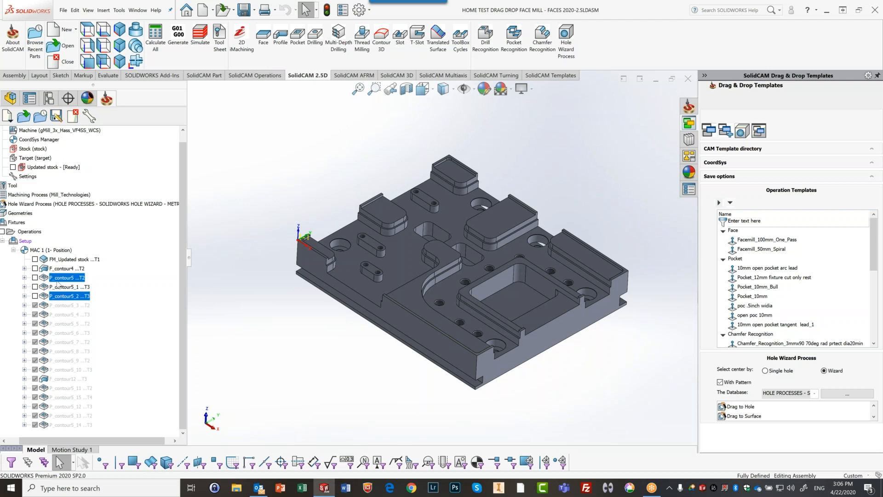
ctrl+click(69, 360)
drag(69, 360, 449, 173)
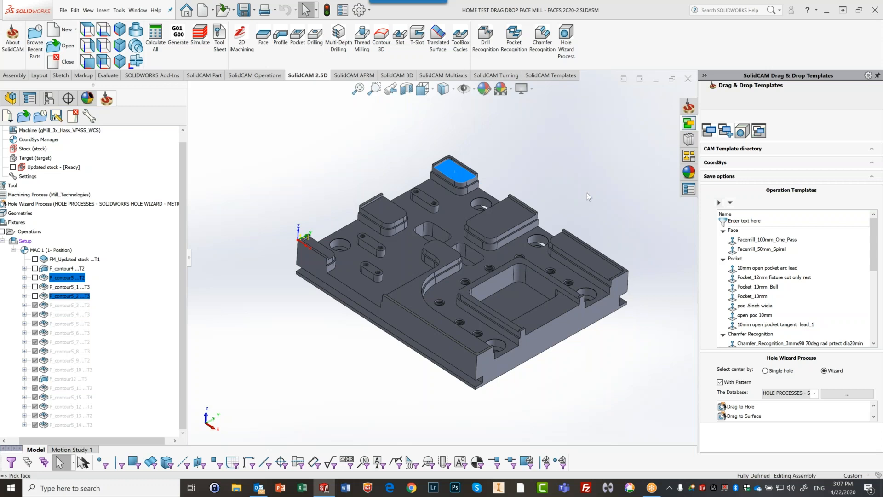
Step: Pick the top faces of the two edge ledges, the three raised pads and the curved front step, and generate the copied operations
drag(616, 270, 600, 271)
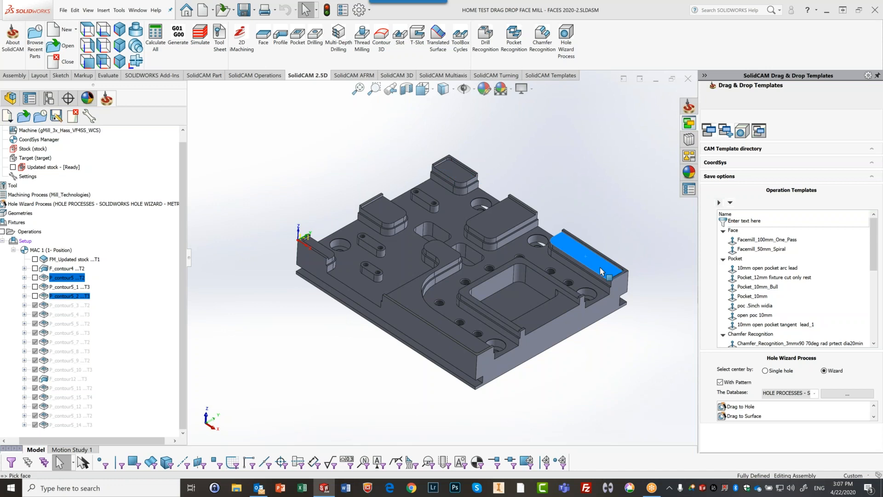
drag(600, 271, 607, 274)
click(496, 216)
click(457, 175)
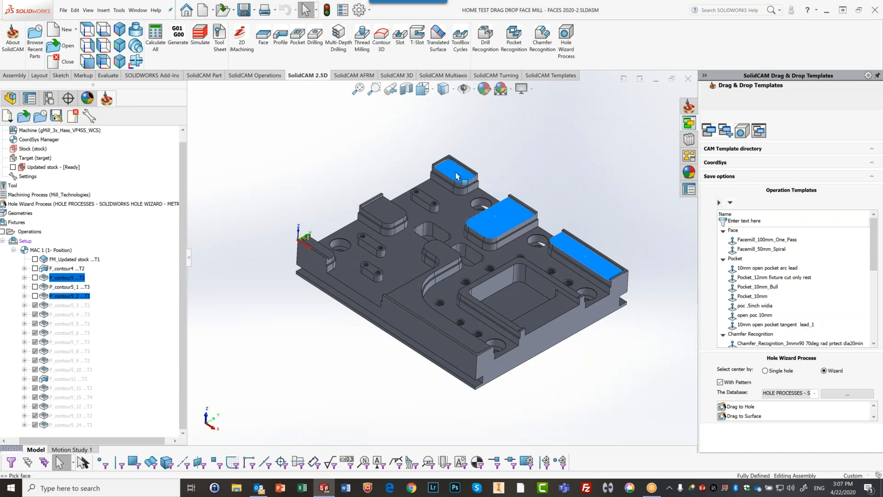
click(382, 211)
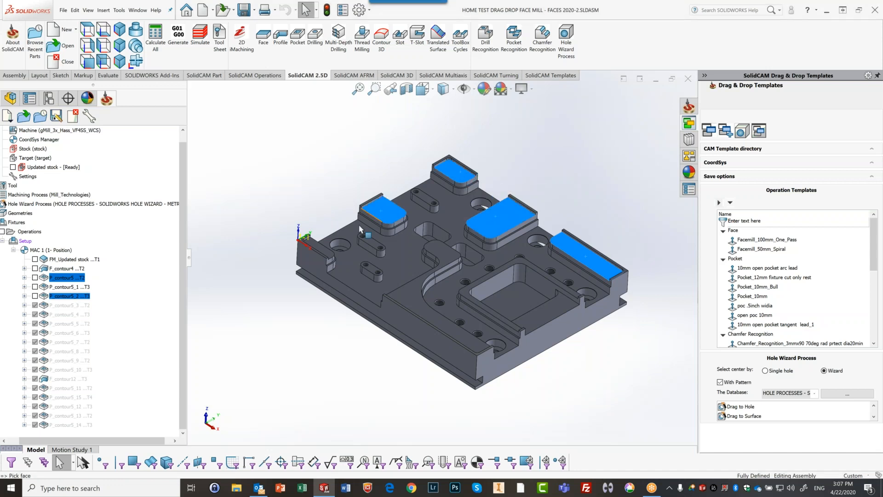
click(322, 248)
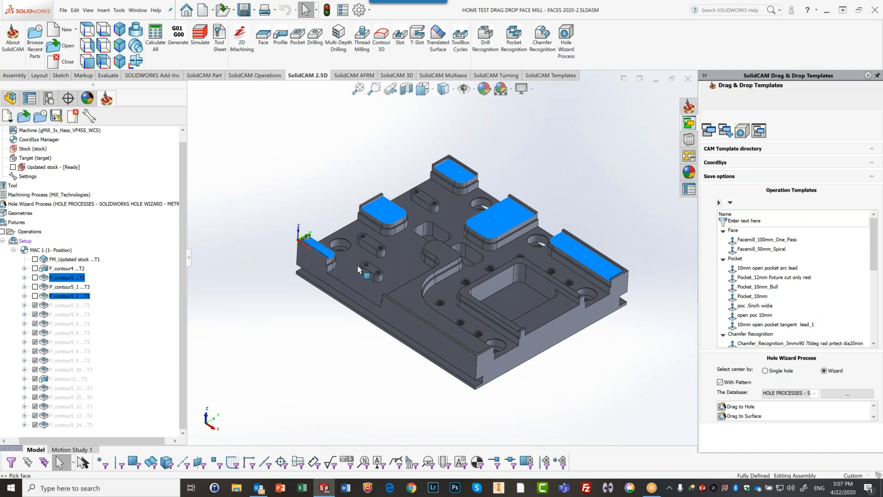
click(426, 309)
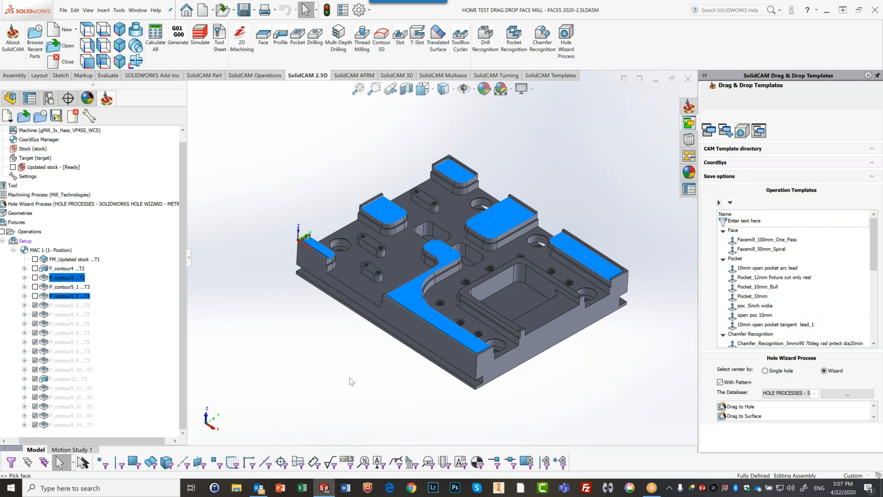
key(Return)
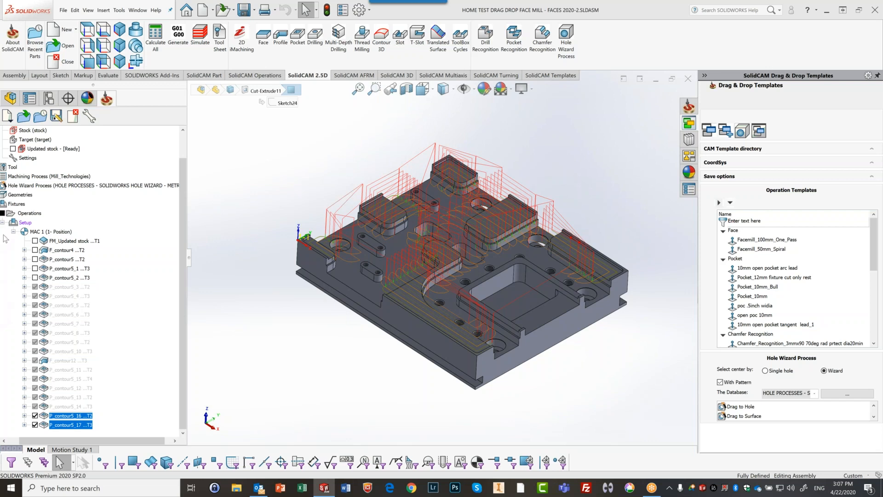
Step: Reuse operations P_contour5 and P_contour5_2 together as templates on the floor of the deep rectangular pocket and generate the copies
scroll(515, 322, down, 3)
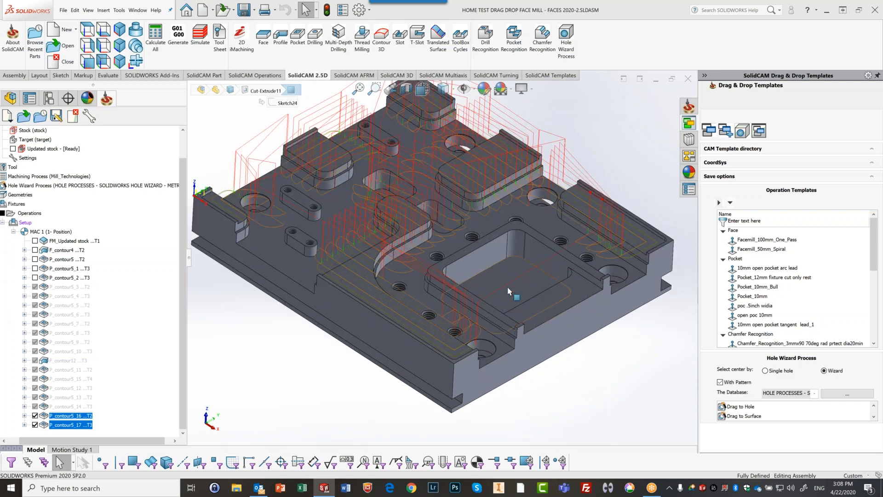
scroll(478, 234, down, 2)
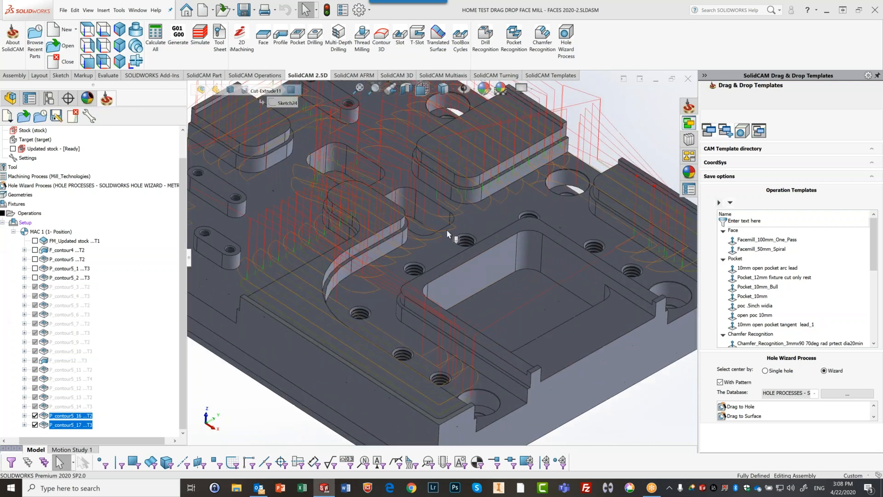
double_click(59, 261)
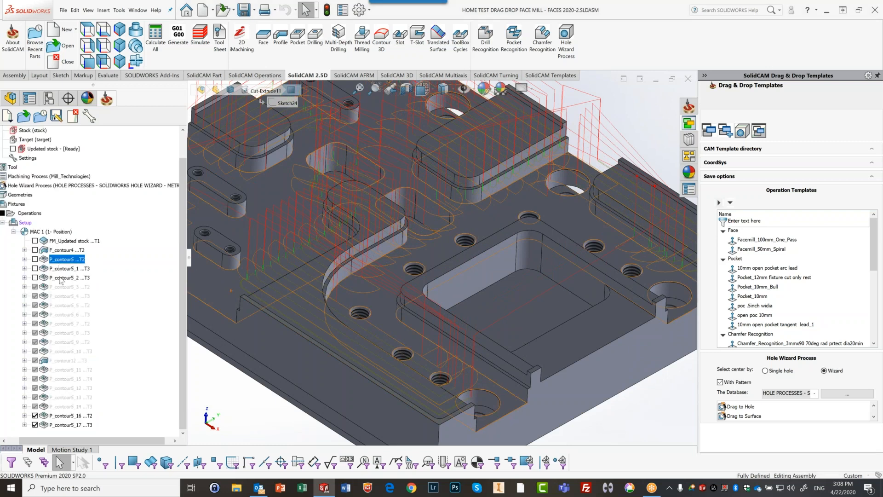
ctrl+click(62, 278)
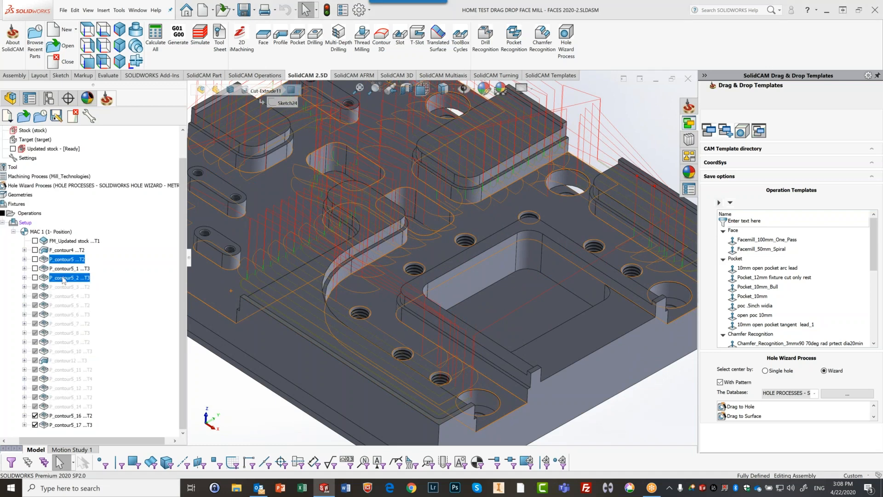
drag(61, 259, 507, 307)
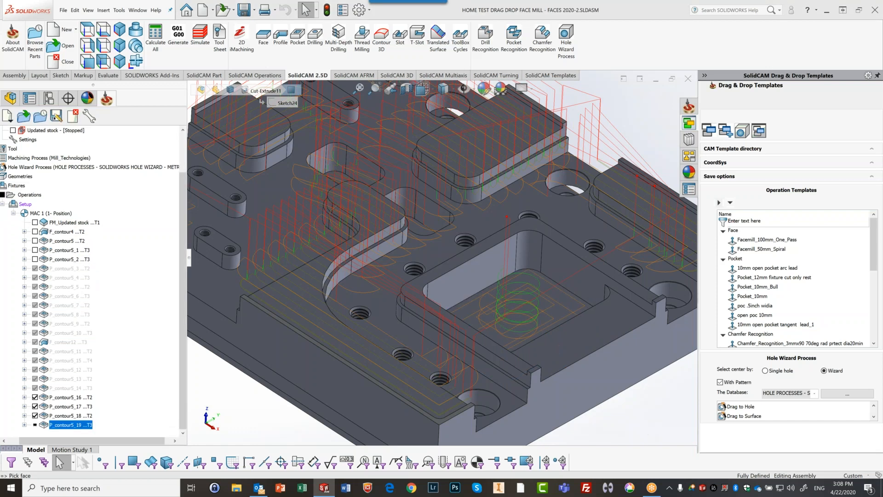
key(f)
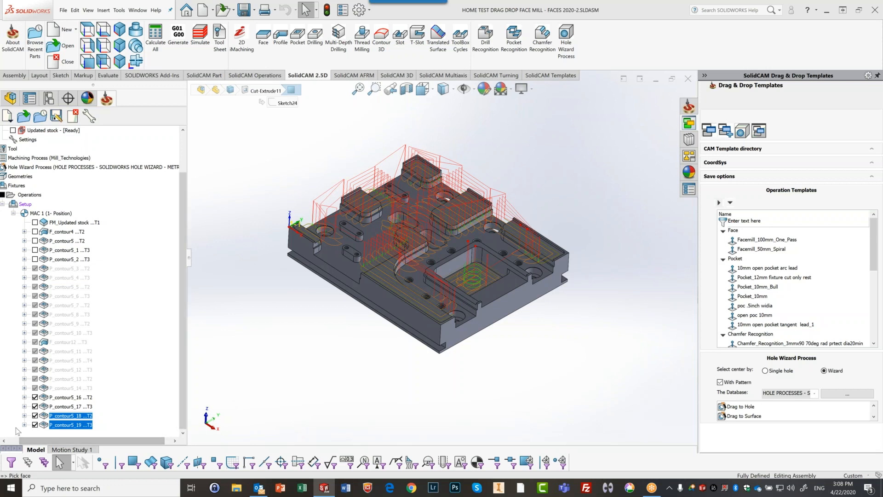
Step: Reuse operations P_contour5_16 and P_contour5_17 together as templates on the open shelf between the rectangular pocket and the plate's edge
click(57, 398)
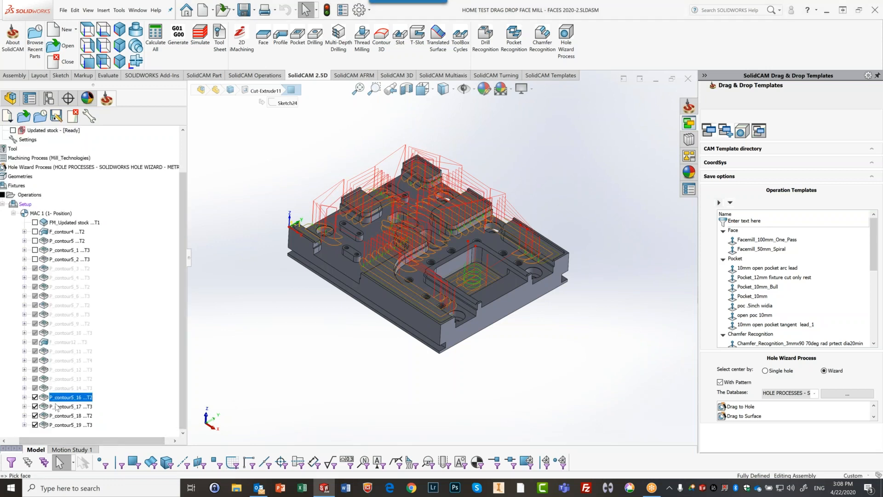
click(57, 406)
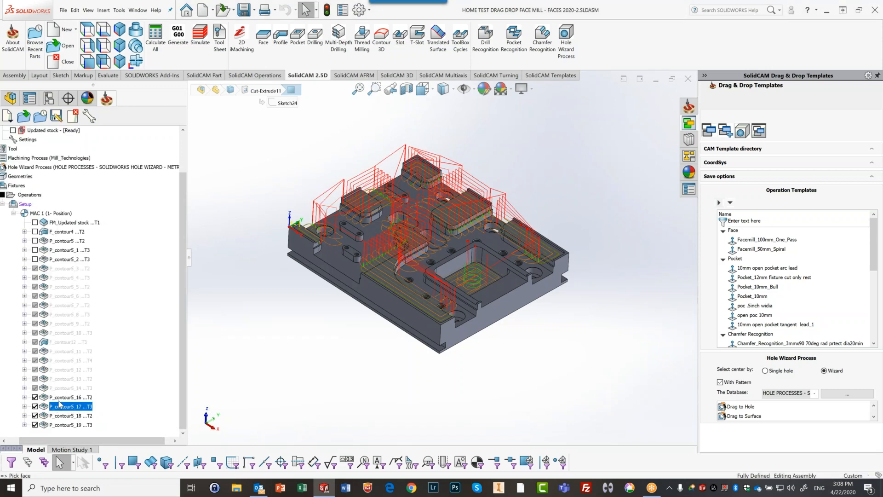
click(58, 398)
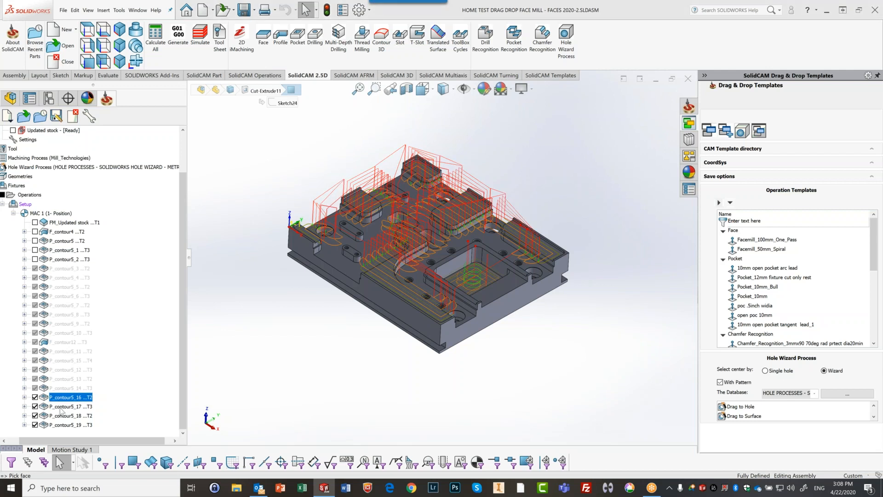
ctrl+click(62, 407)
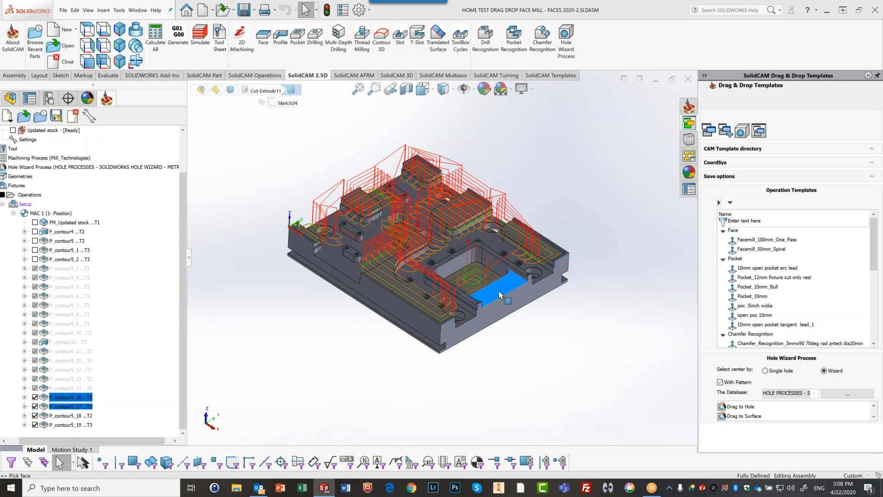
drag(499, 290, 498, 290)
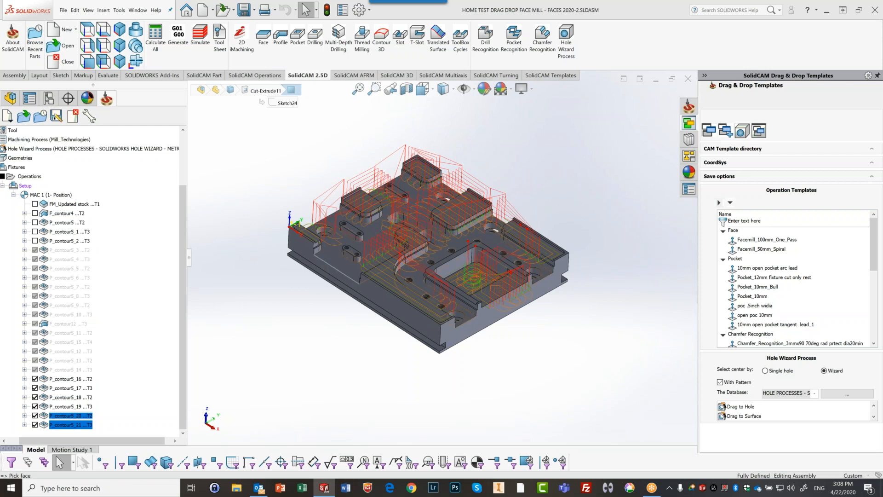
Step: Reuse the pocket operation pair on the floor face with the threaded holes, between the curved step and the rectangular pocket
click(431, 269)
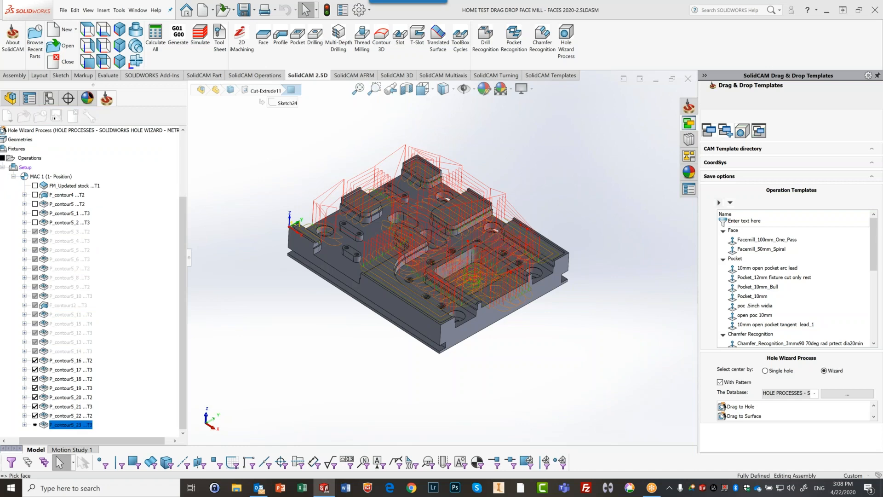
scroll(454, 203, down, 5)
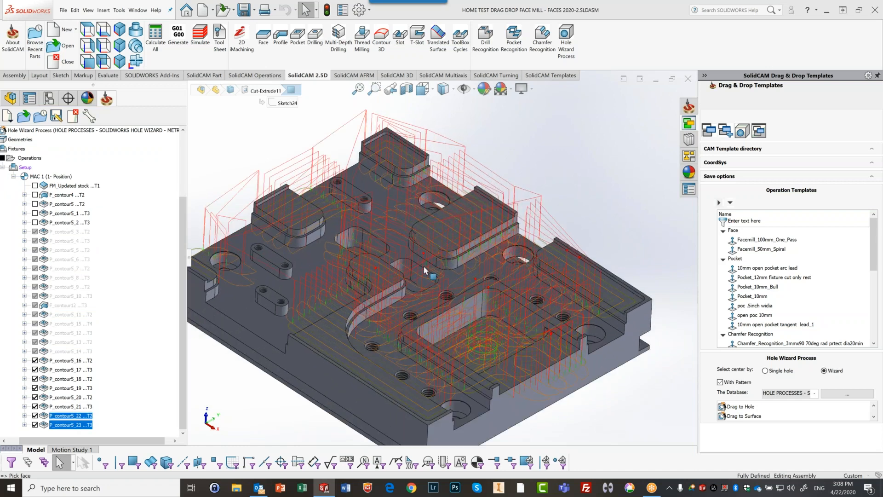
scroll(421, 280, down, 2)
scroll(419, 299, up, 4)
scroll(417, 310, down, 2)
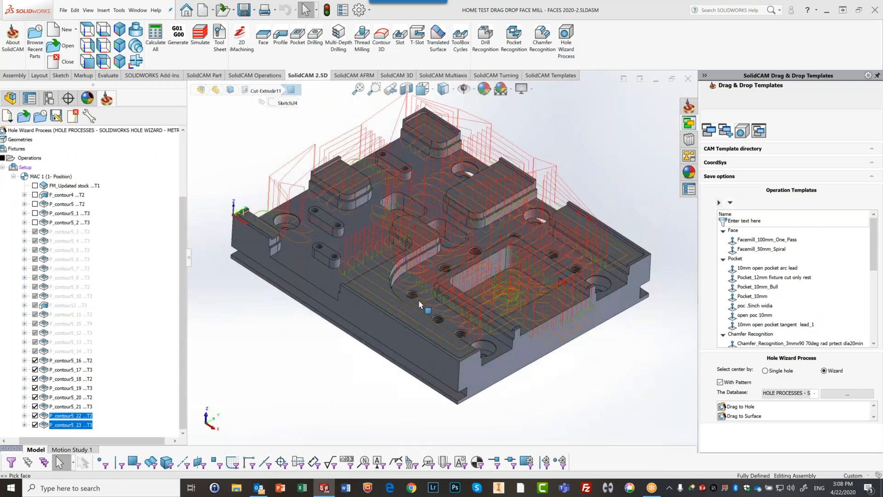
scroll(418, 299, down, 3)
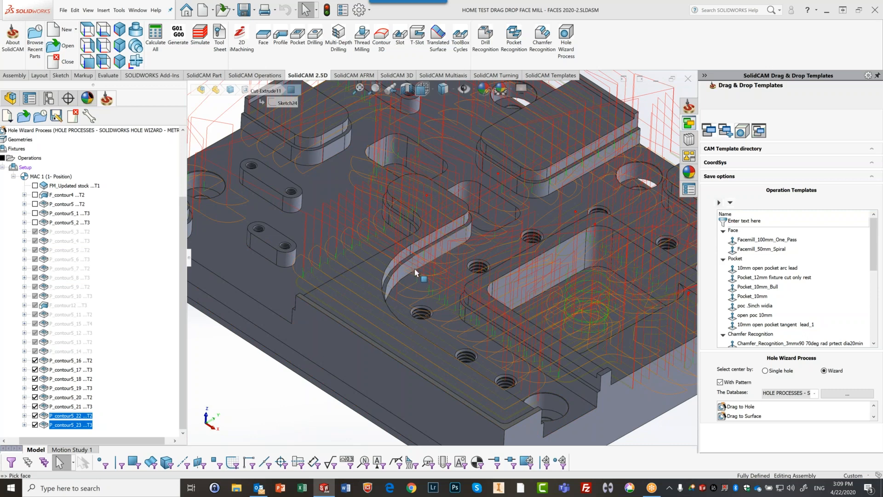
scroll(415, 271, down, 3)
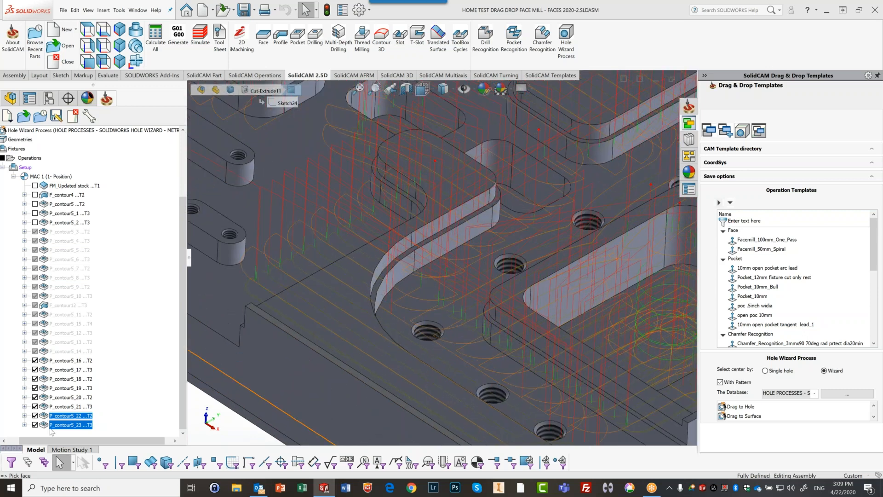
Step: Hide all toolpaths and examine the narrow ledge along the outer wall of the rectangular pocket
click(3, 158)
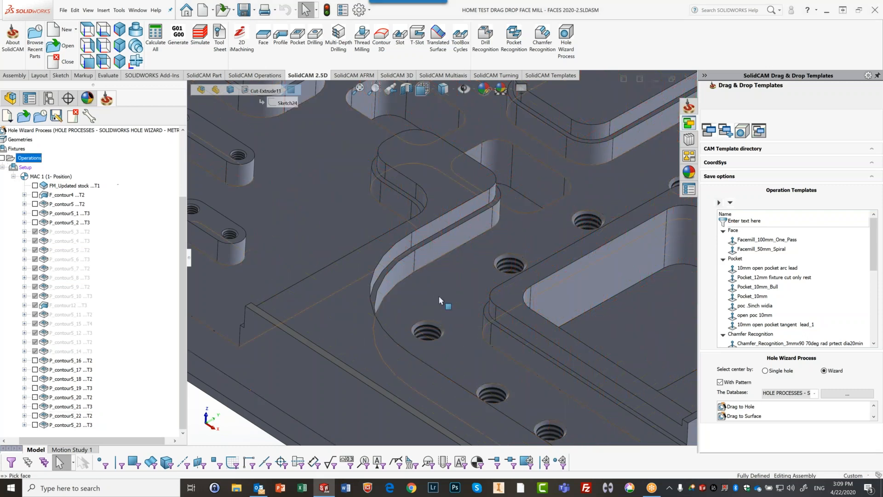
scroll(442, 296, up, 5)
scroll(494, 326, down, 3)
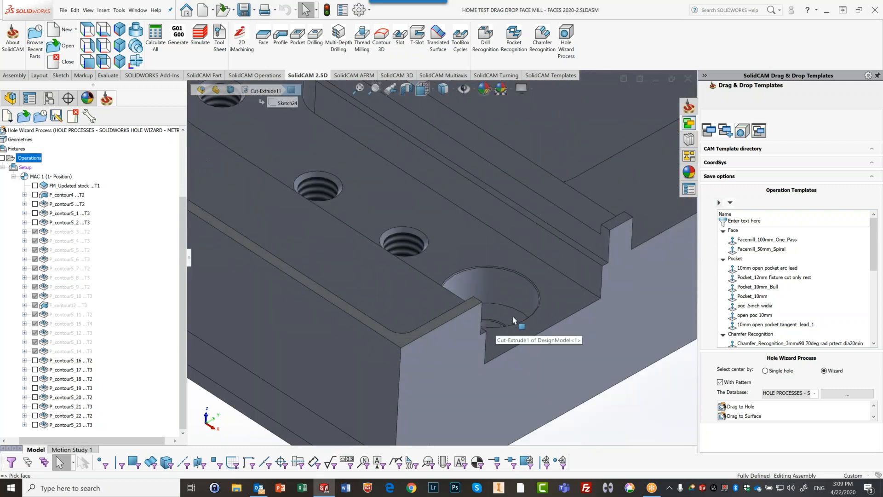
scroll(512, 317, down, 2)
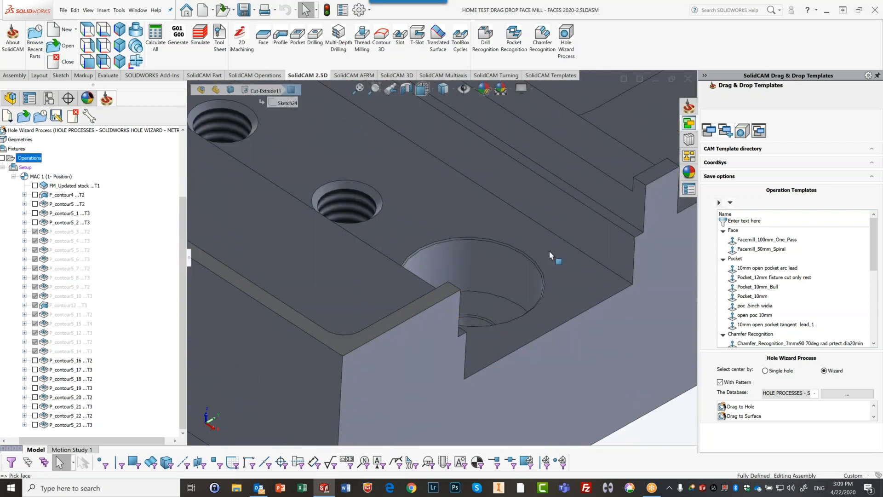
click(602, 212)
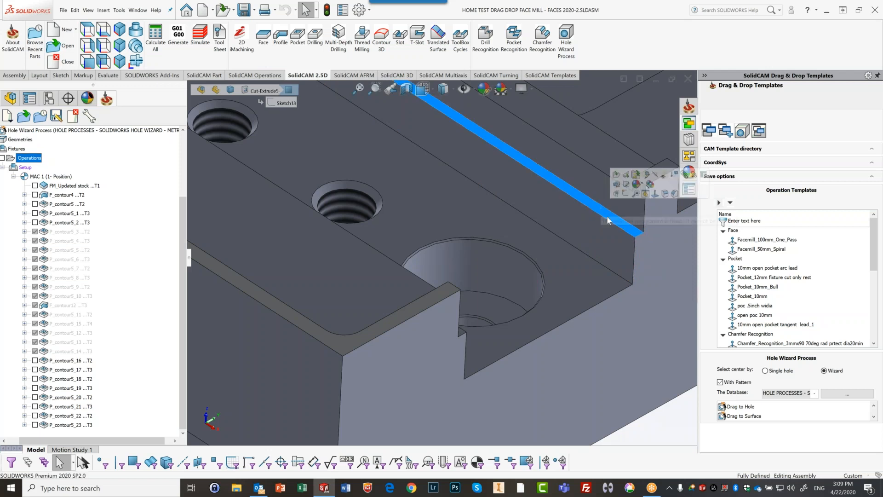
scroll(625, 253, up, 5)
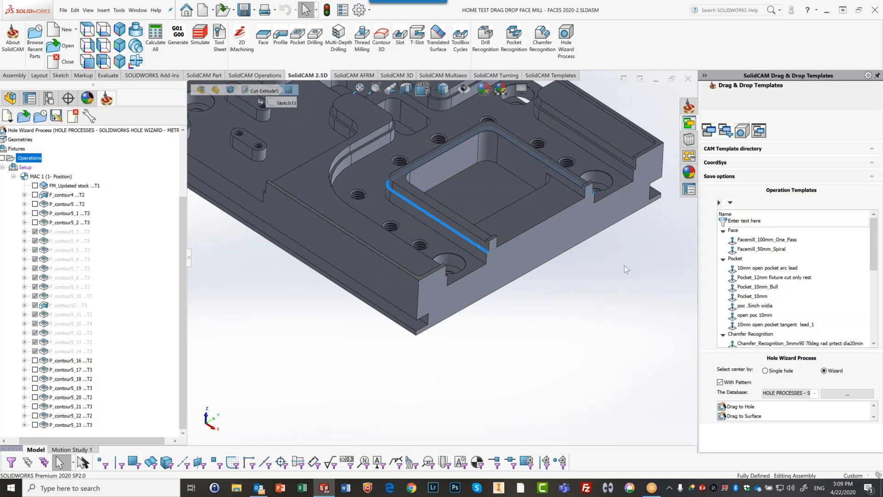
scroll(465, 234, down, 5)
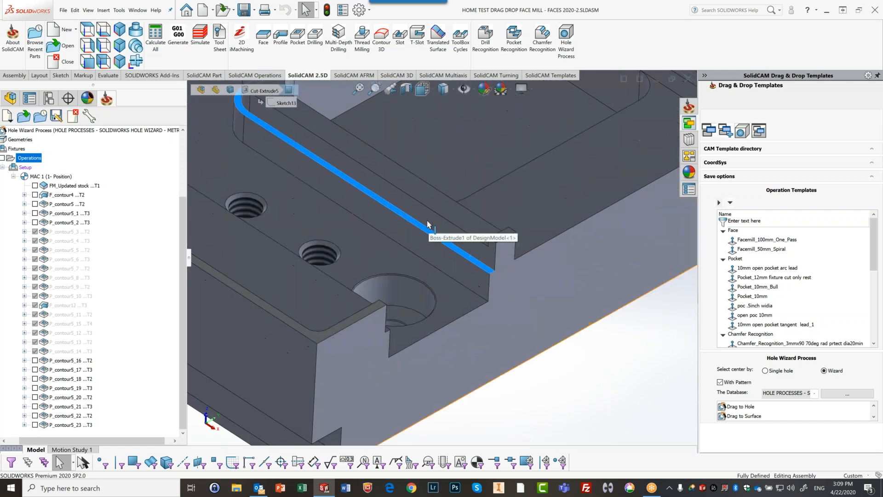
scroll(424, 239, down, 2)
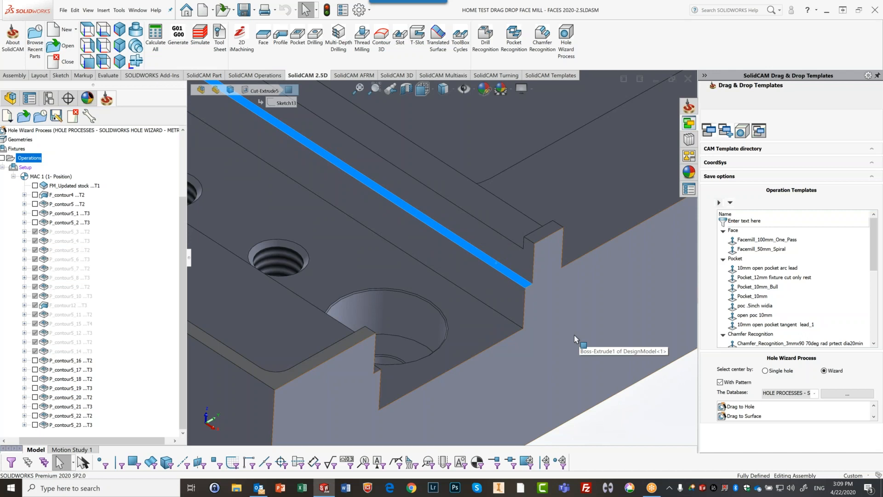
scroll(574, 335, up, 4)
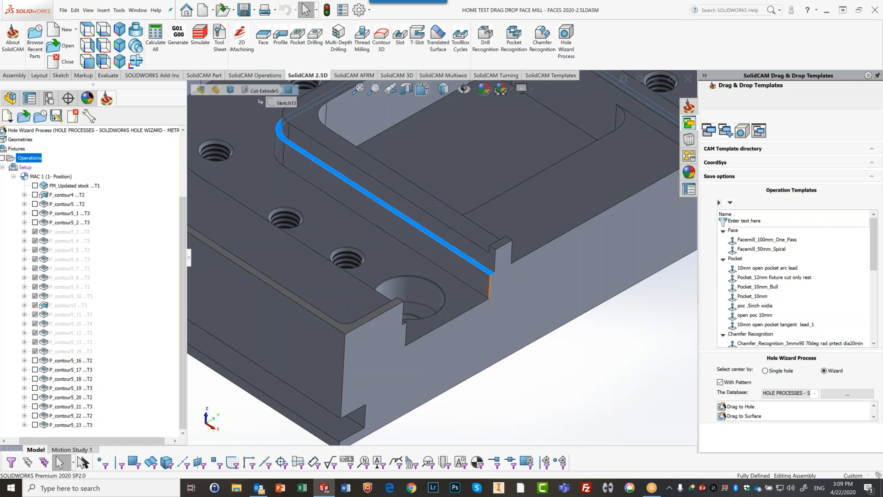
click(543, 348)
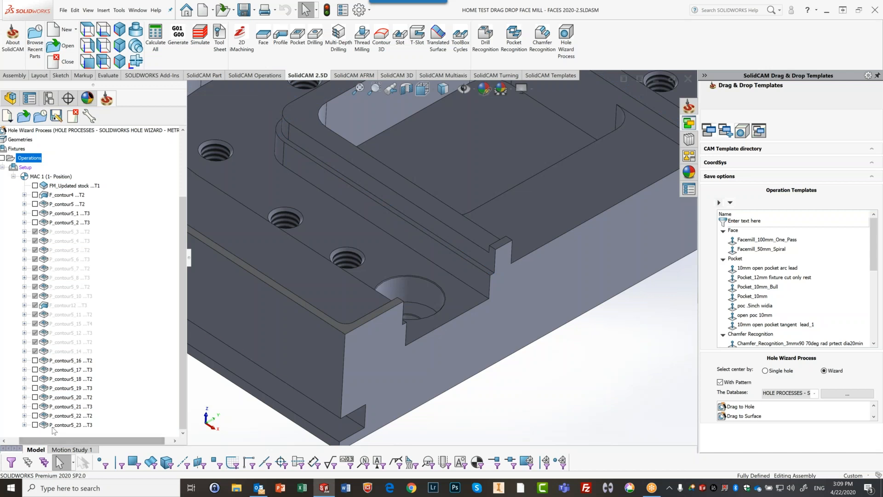
Step: Check the P_contour5_22 and P_contour5_23 toolpaths on the model, leaving both hidden
click(60, 399)
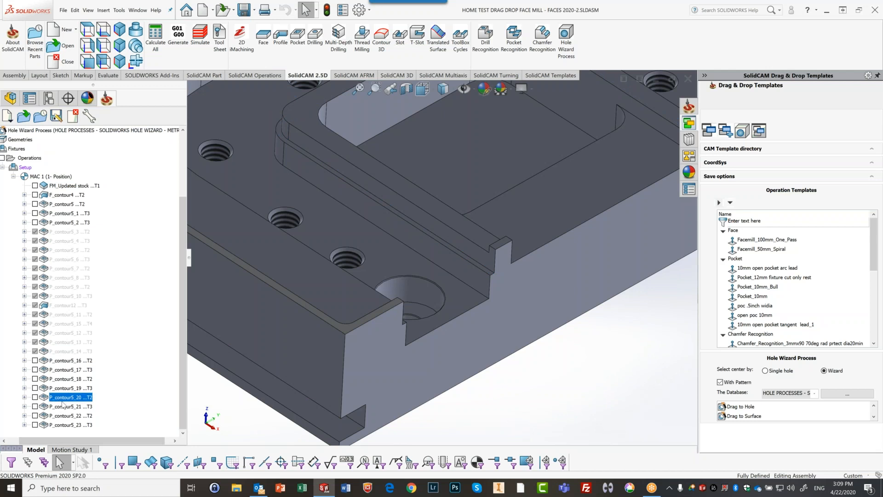
click(66, 361)
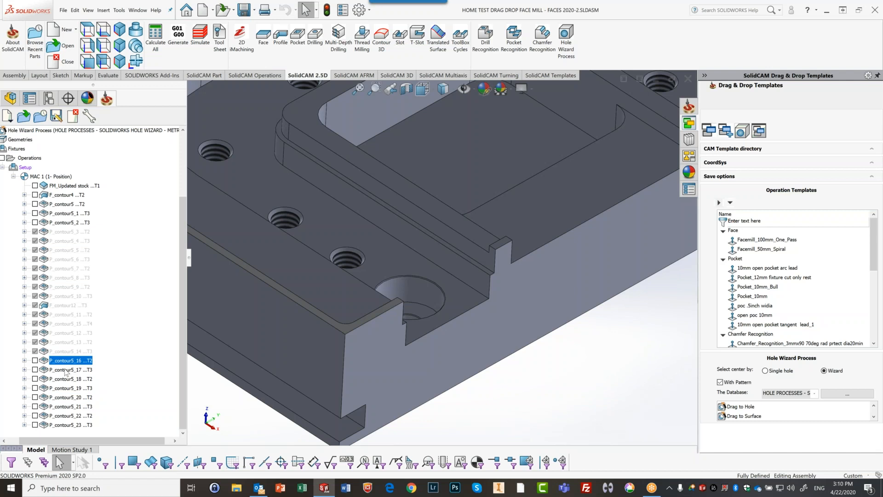
ctrl+click(65, 370)
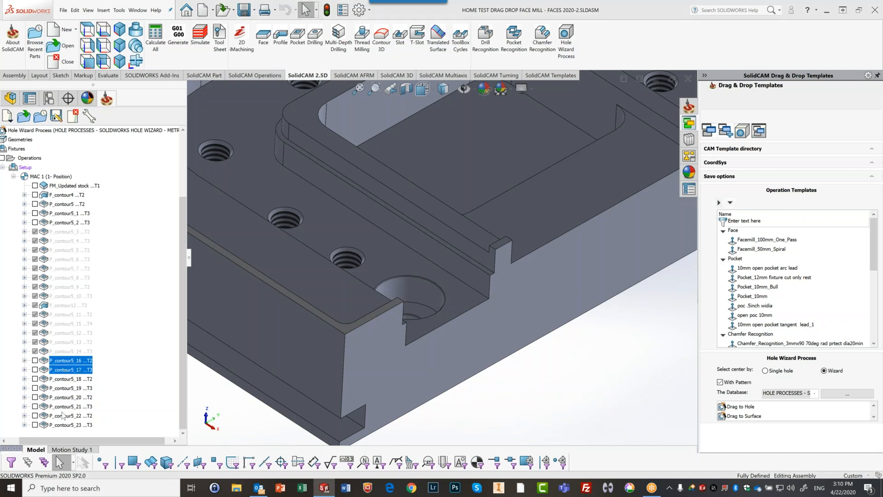
click(34, 415)
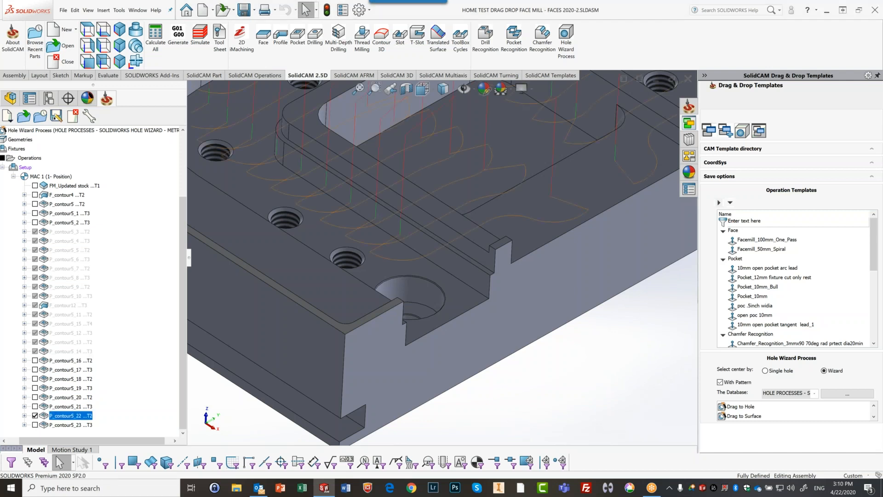
click(35, 425)
click(35, 424)
Step: Reuse operations P_contour5_22 and P_contour5_23 together as templates on the narrow ledges along the rectangular pocket's outer wall and the curved step
click(53, 417)
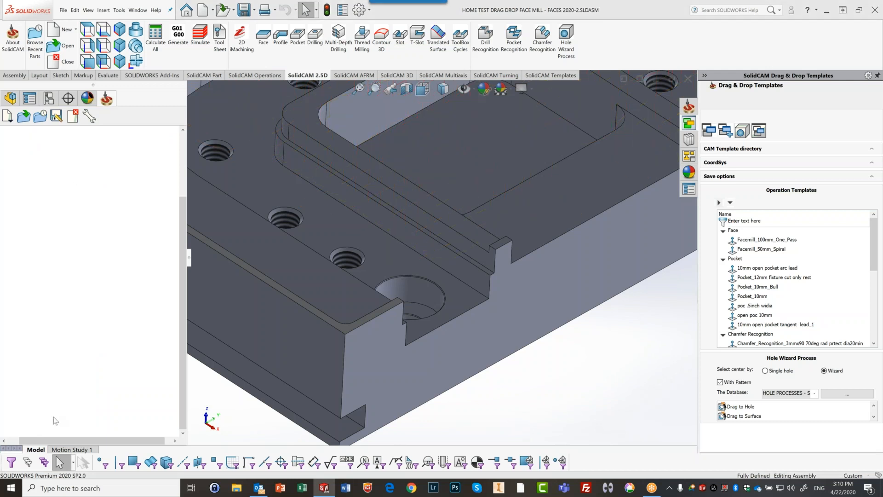
shift+click(58, 425)
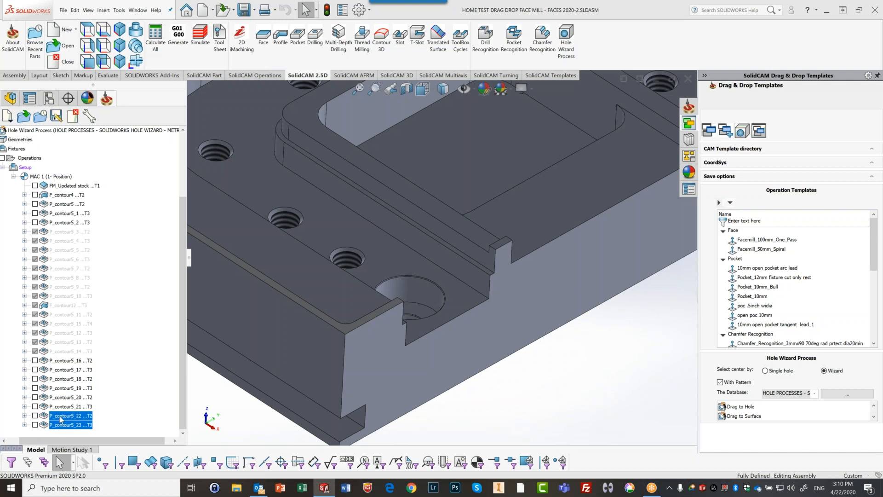
drag(61, 419, 465, 269)
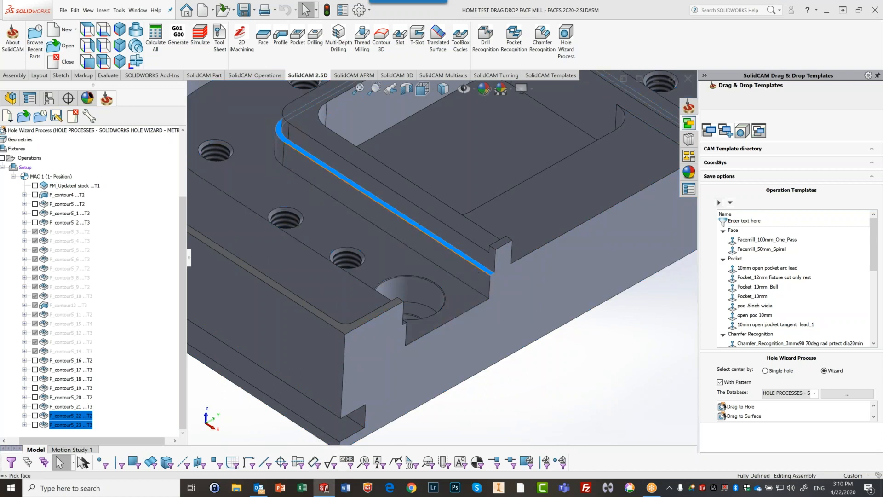
scroll(417, 315, down, 5)
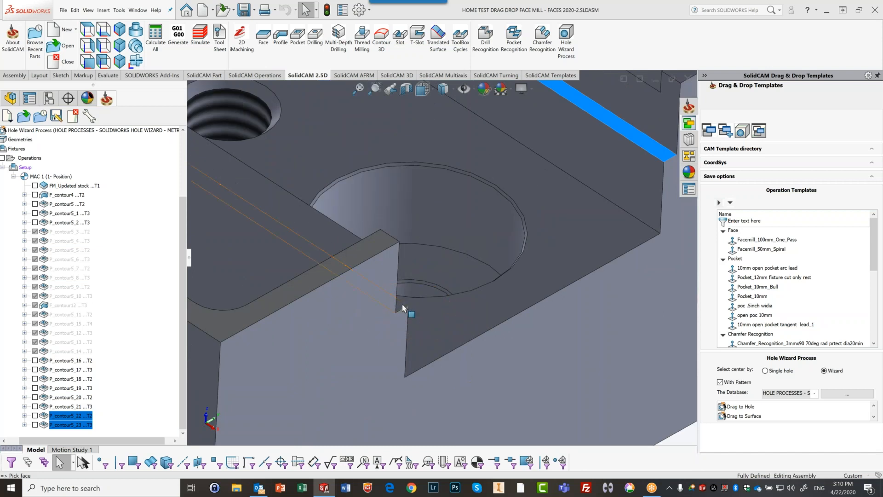
scroll(383, 287, up, 8)
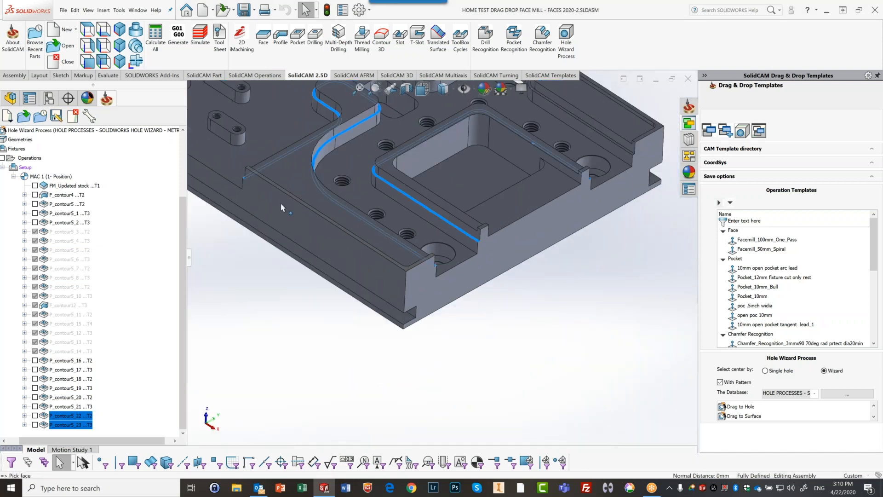
Step: Add the corner block's narrow ledge and the top faces of the two nearest elongated threaded bosses to the machined faces
scroll(300, 185, down, 6)
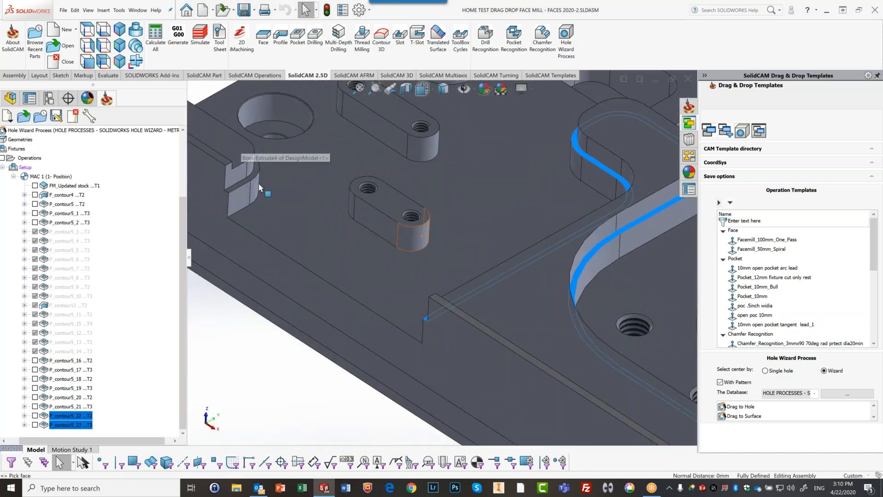
scroll(247, 191, down, 2)
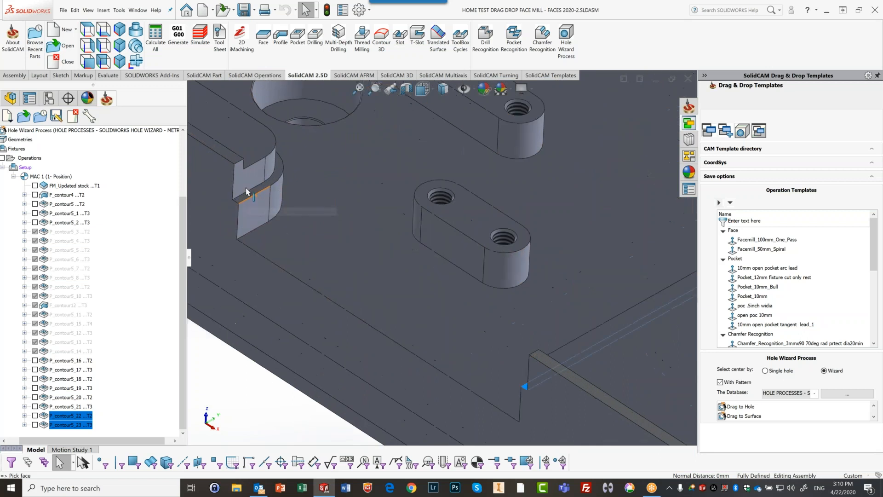
click(249, 193)
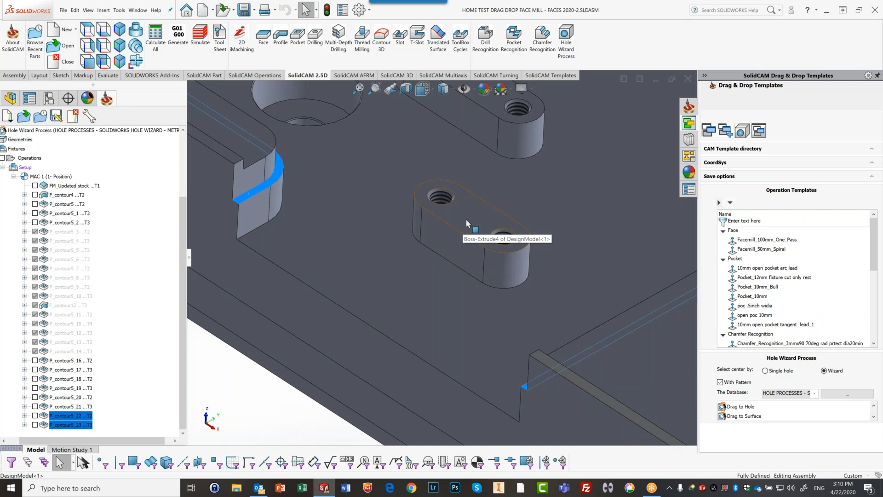
click(466, 219)
scroll(472, 200, up, 3)
click(462, 158)
scroll(472, 153, up, 3)
scroll(522, 167, down, 2)
scroll(521, 168, down, 2)
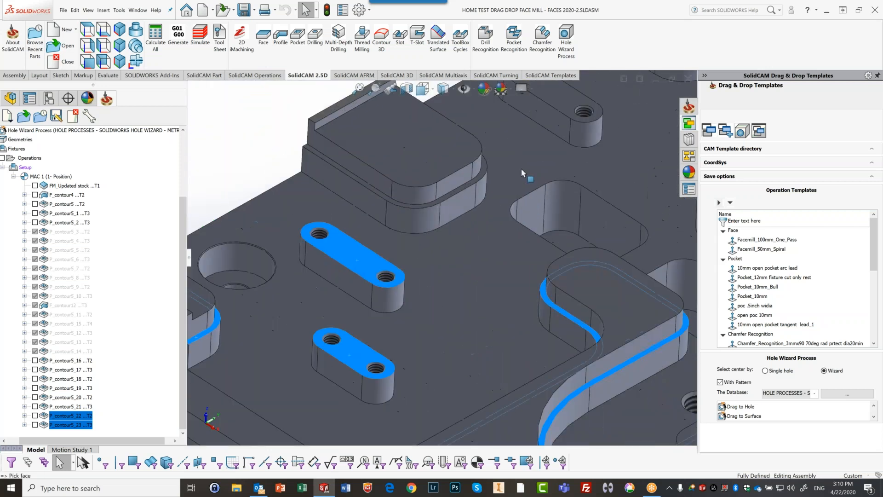
Step: Add the narrow ledges of the two smaller rounded blocks and the top face of the third elongated threaded boss
click(482, 177)
click(571, 98)
scroll(626, 124, up, 3)
scroll(564, 177, down, 5)
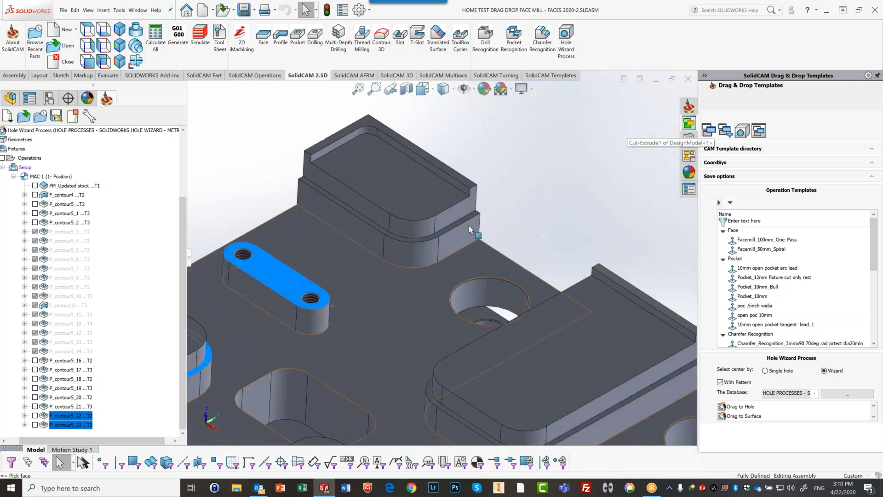
click(466, 219)
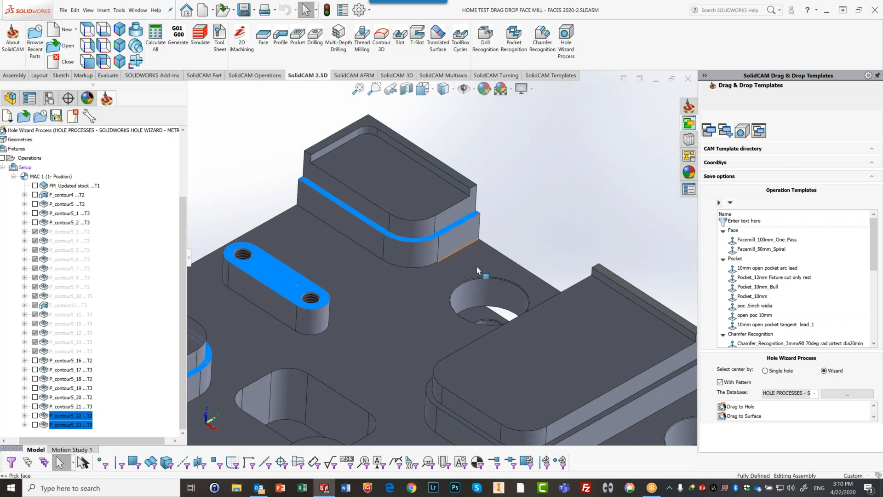
Step: Add the narrow ledges of the large rounded block and the neighbouring edge block, and complete the reused operation pair
scroll(496, 299, up, 2)
scroll(497, 300, down, 3)
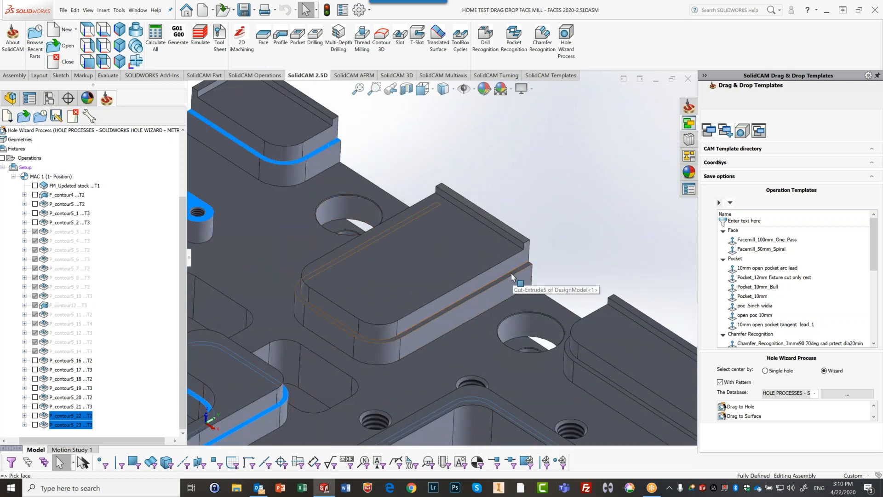
click(512, 273)
scroll(556, 361, down, 2)
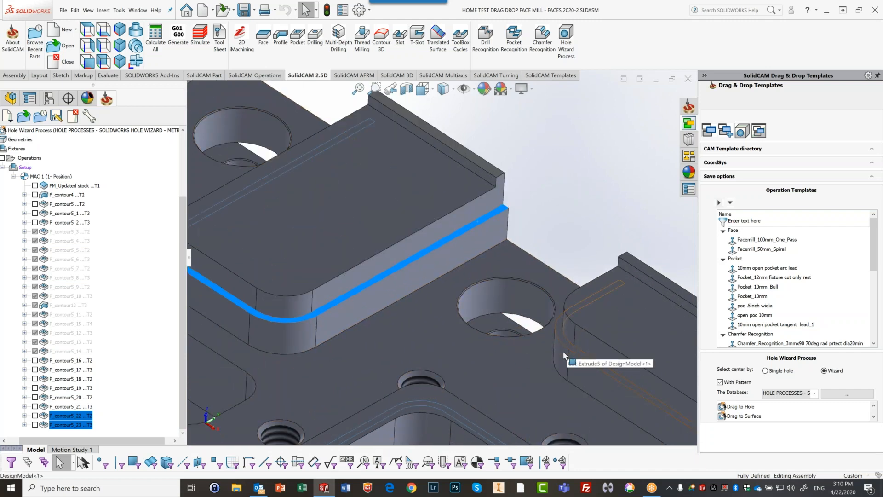
click(556, 361)
key(f)
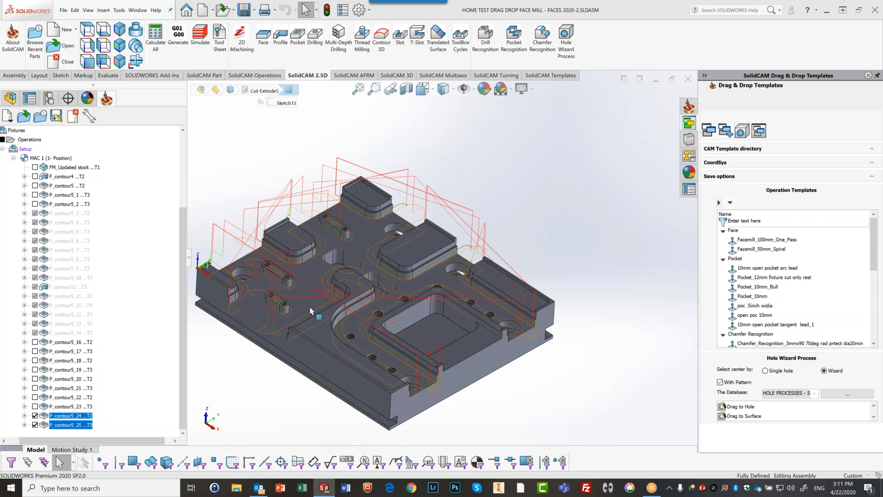
Step: Reuse operations P_contour5_24 and P_contour5_25 as templates on the floors of the two slot pockets and dismiss the message log
scroll(334, 288, up, 3)
scroll(334, 288, down, 6)
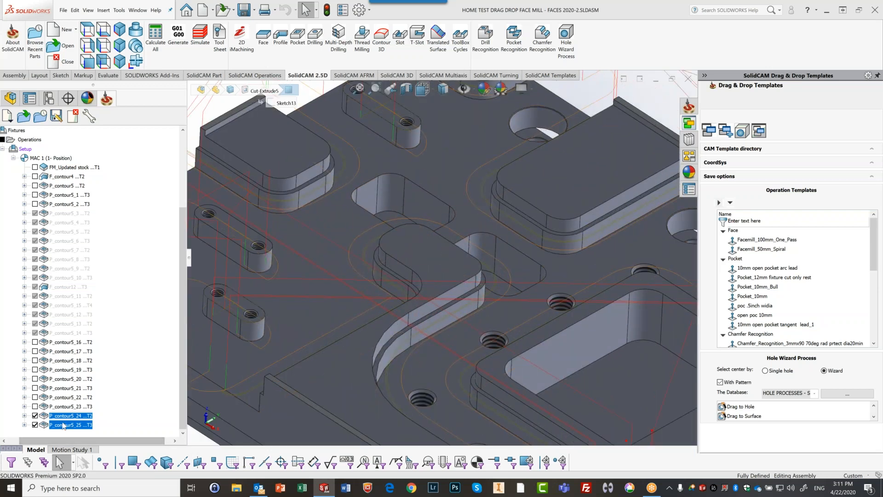
drag(61, 417, 502, 285)
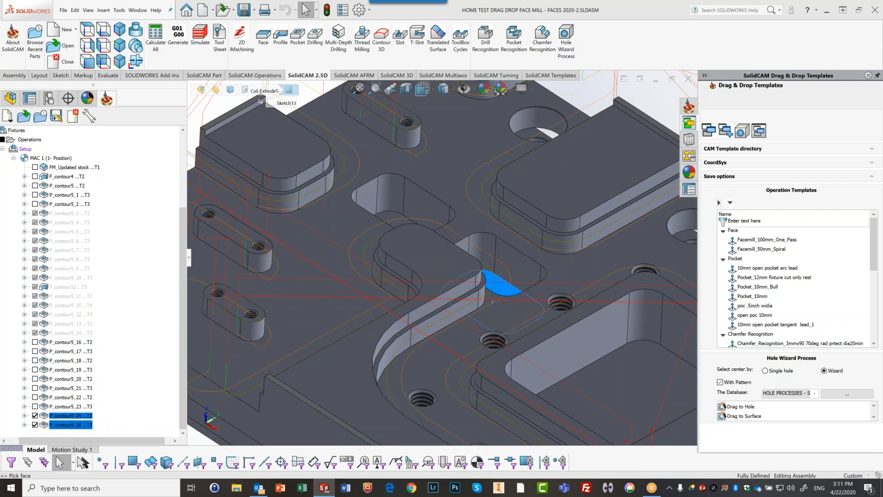
click(390, 222)
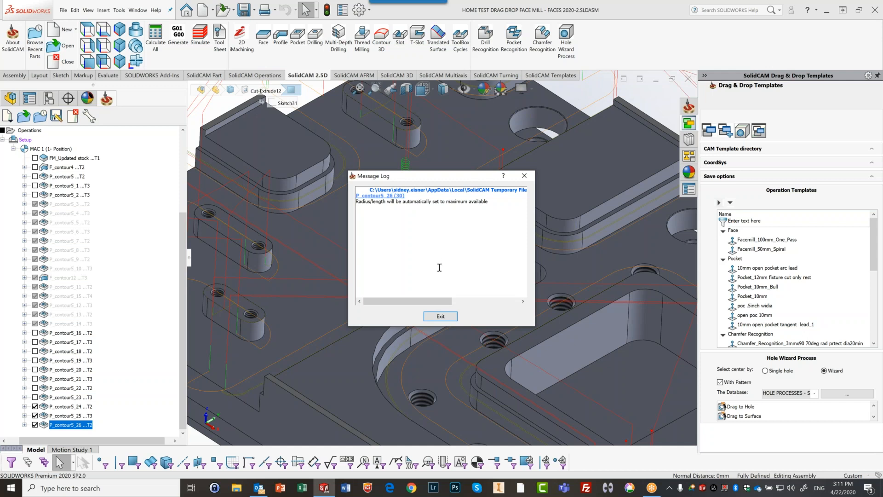
click(440, 316)
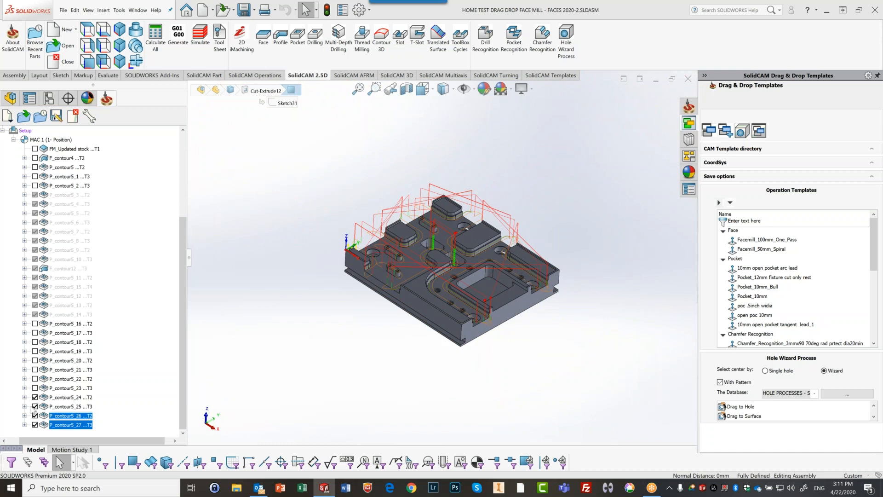
Step: Hide the P_contour5_25 toolpath and compare the P_contour5_22 and P_contour5_24 toolpaths on the model, leaving P_contour5_22 hidden
click(25, 406)
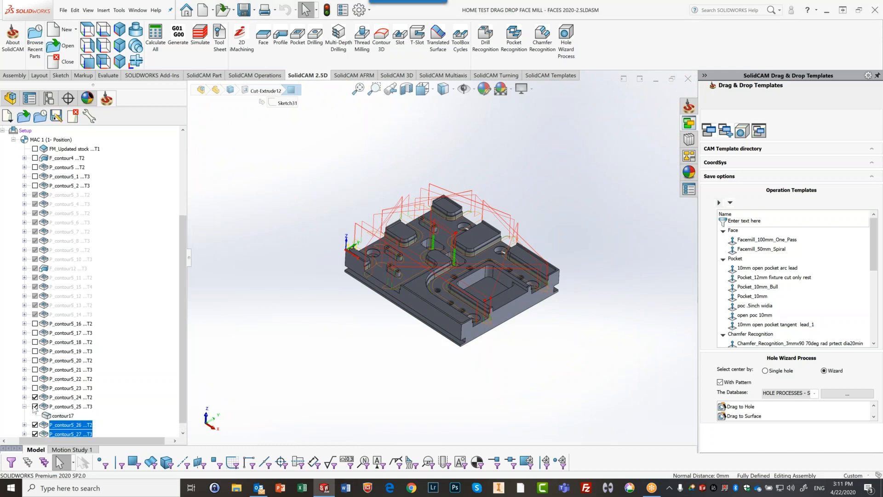
click(35, 406)
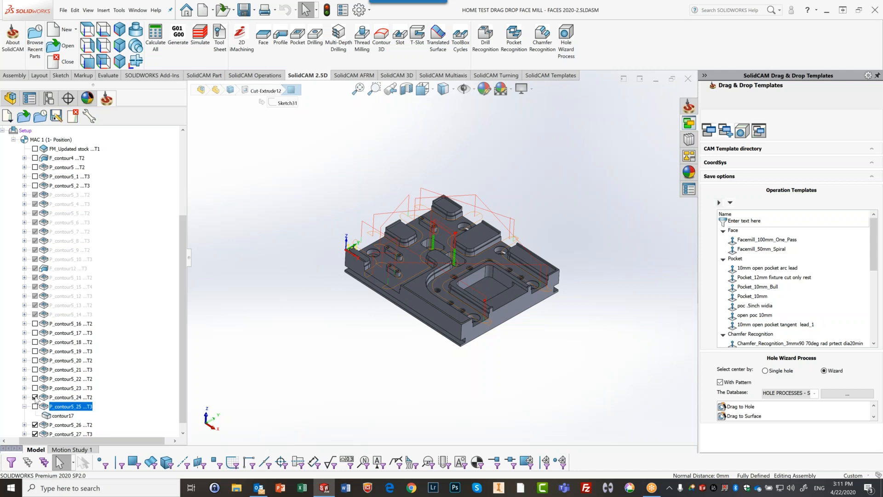
click(35, 398)
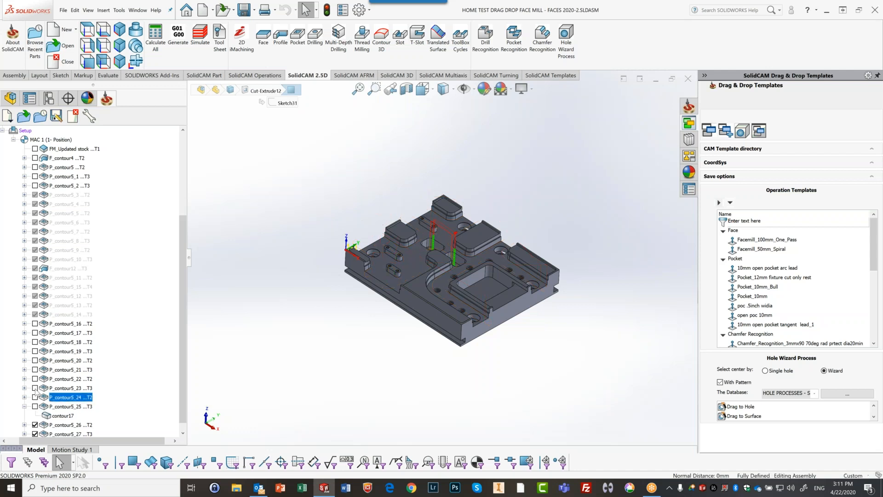
click(35, 379)
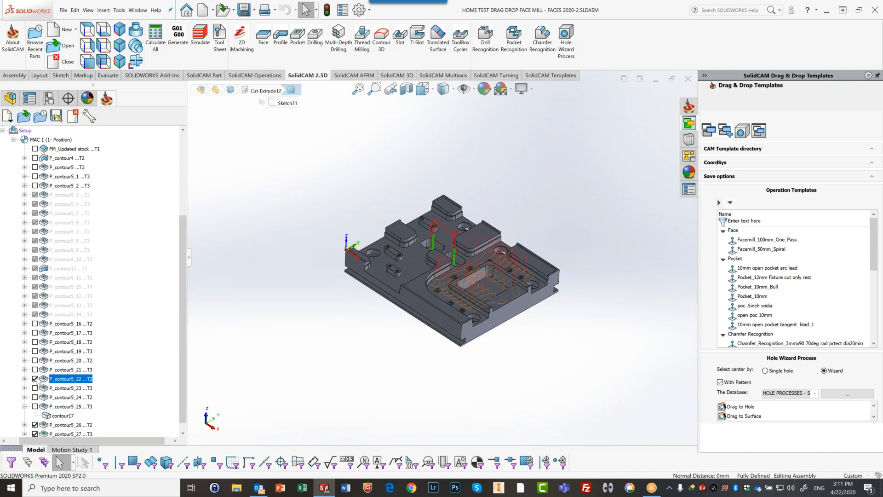
click(35, 398)
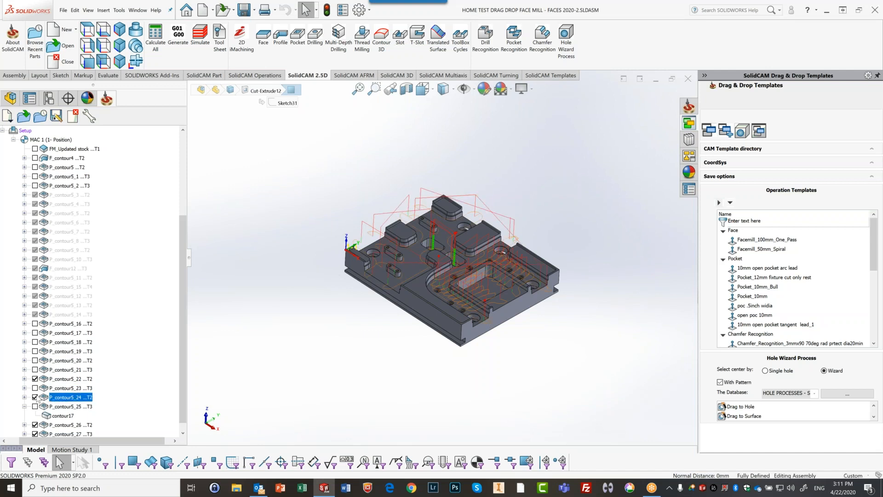
click(35, 379)
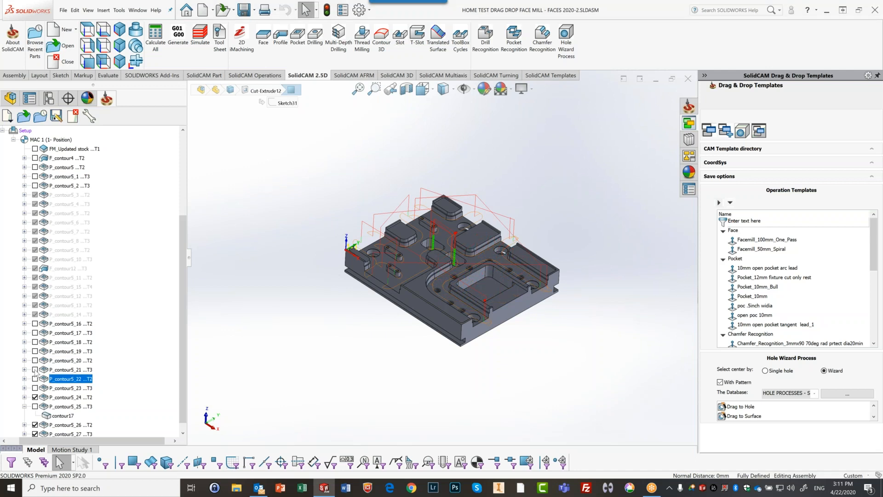
Step: Check the P_contour5_20 and P_contour5_21 toolpaths, then hide them with P_contour5_24 and leave P_contour5_18 displayed
click(35, 370)
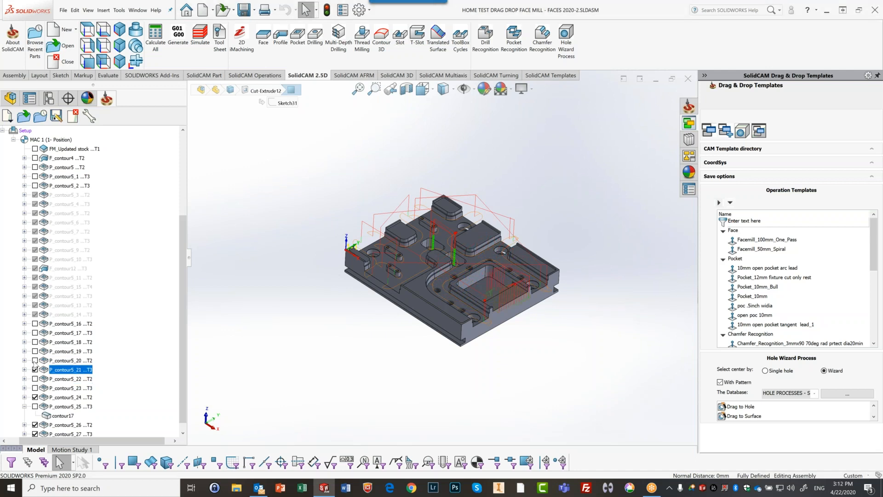
click(35, 361)
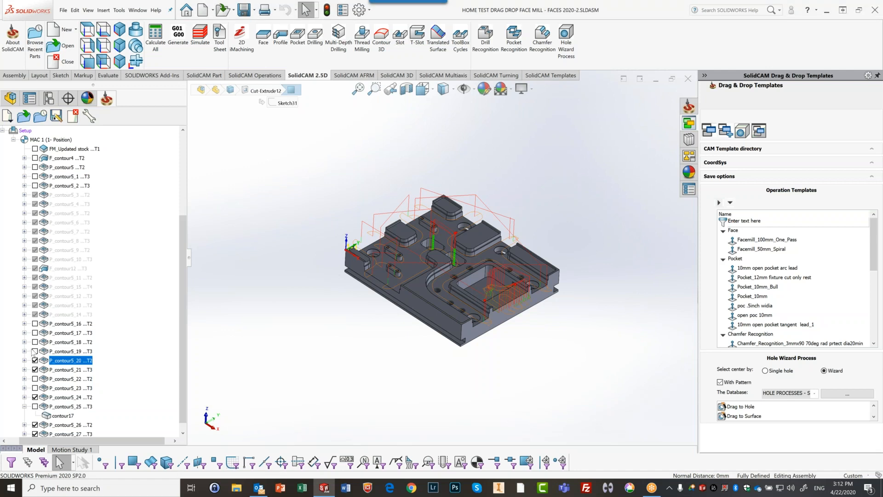
click(35, 342)
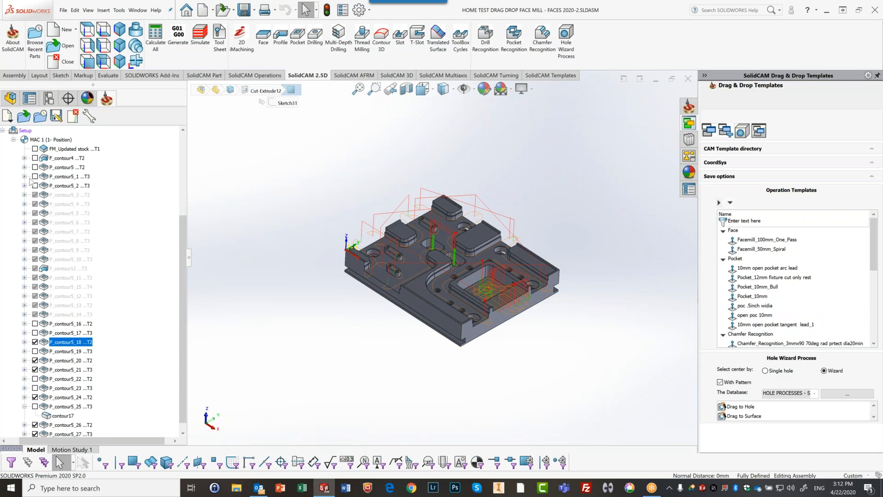
click(35, 361)
click(35, 370)
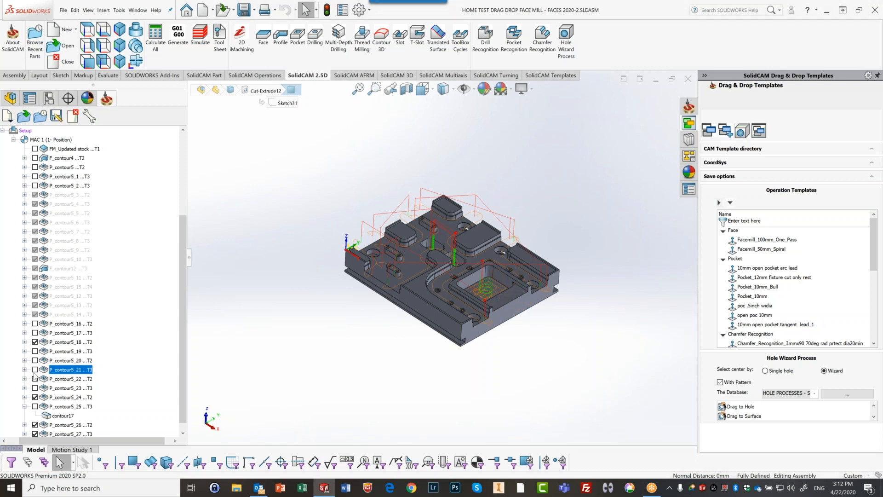
click(35, 398)
Step: Examine the helical entry toolpaths in the rectangular pocket and in the two slot pockets
scroll(468, 280, down, 3)
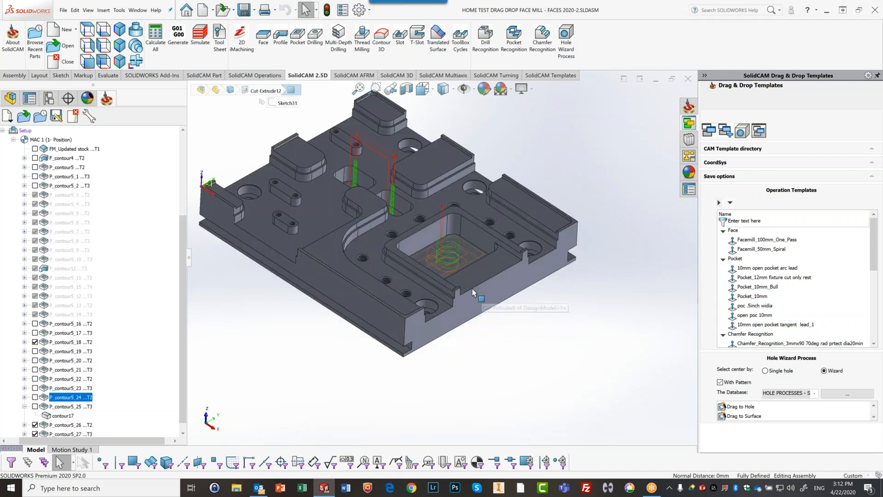
scroll(472, 288, down, 4)
scroll(517, 225, down, 1)
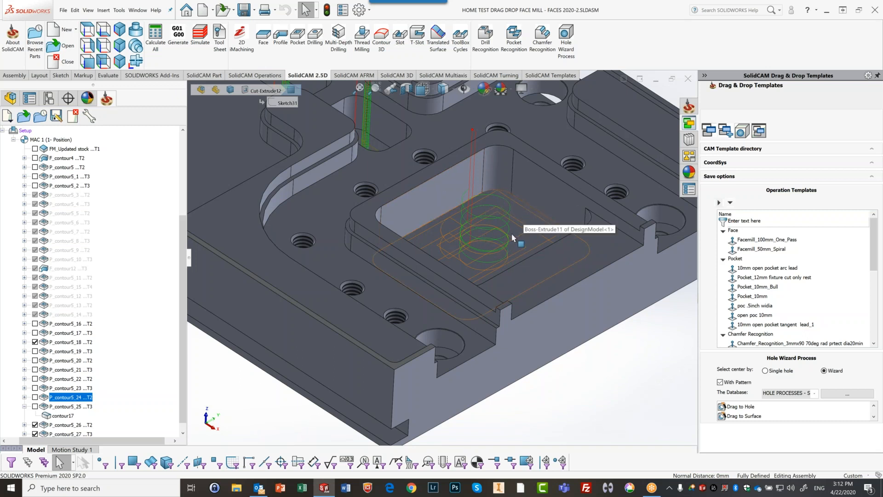
scroll(512, 233, up, 3)
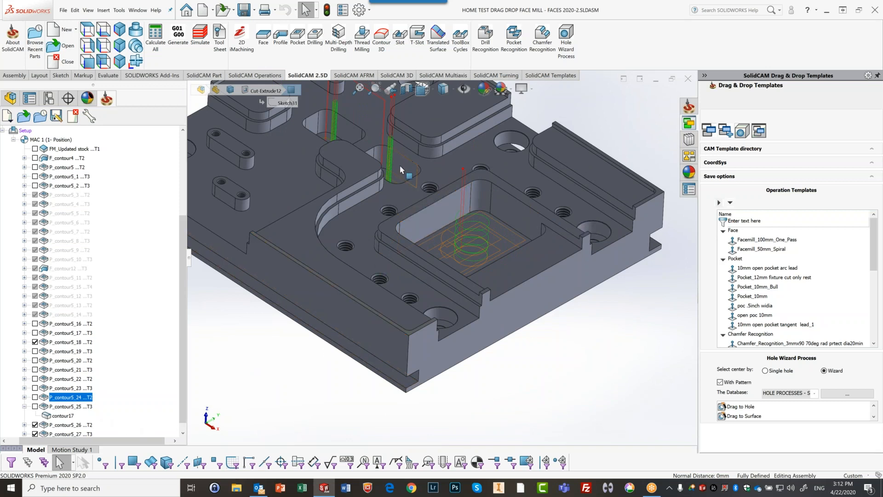
scroll(432, 205, down, 3)
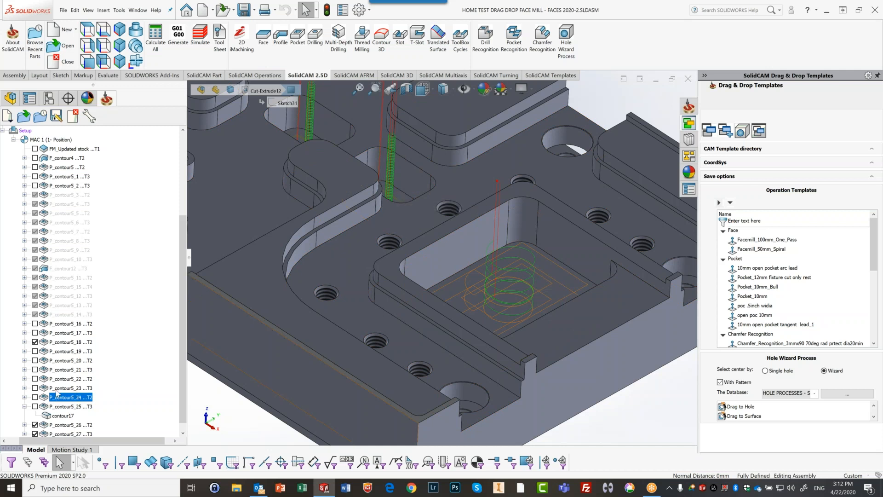
Step: Open operation P_contour5_18 and review its helical ramping angle, radius and tool data
click(72, 343)
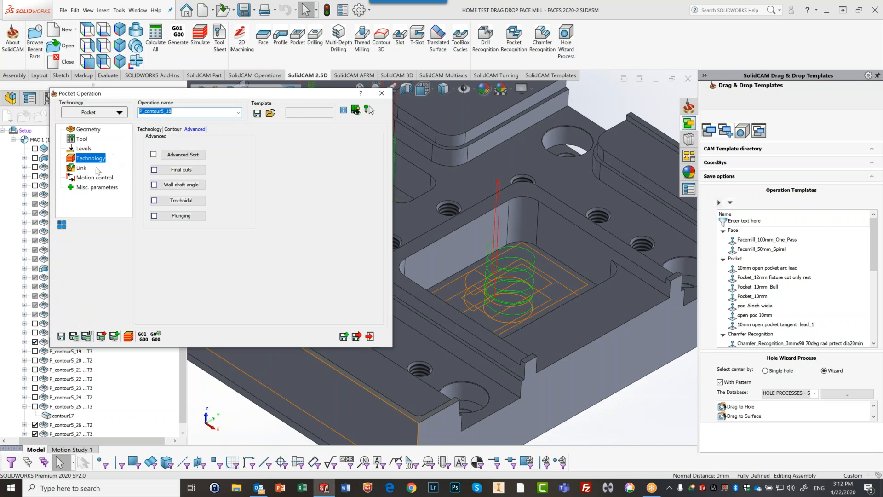
click(82, 168)
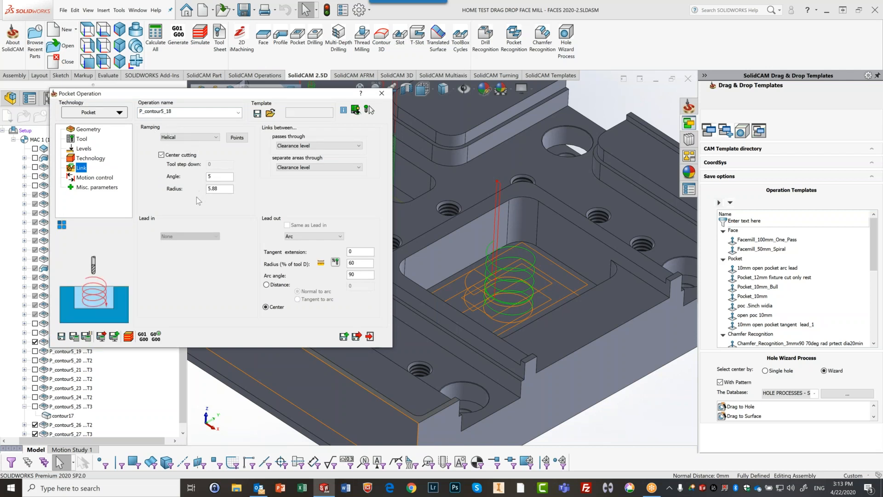
click(221, 188)
click(81, 139)
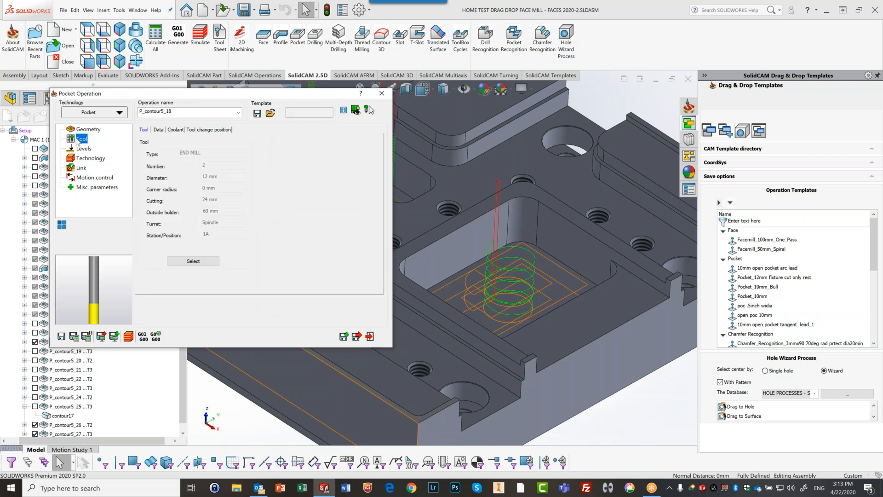
click(80, 168)
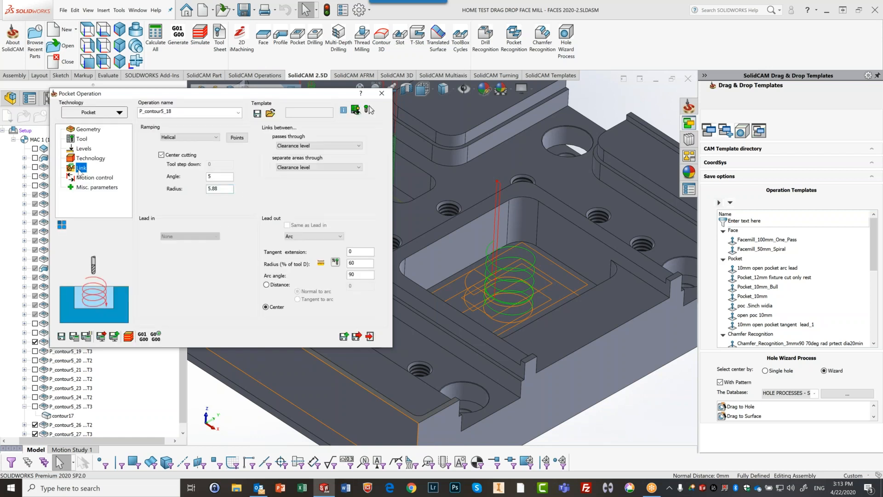
Step: Compare the P_contour5_18 ramping settings with the helical entries in the slot and rectangular pockets, closing the operation without changes
drag(221, 94, 54, 102)
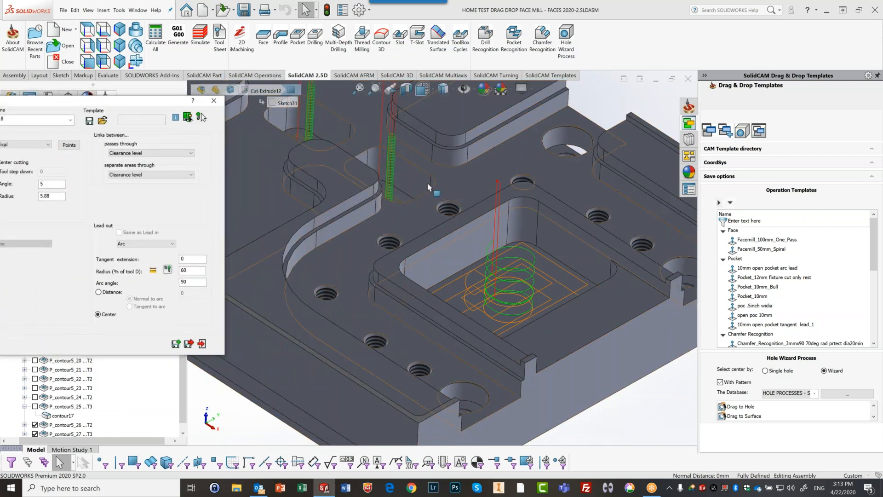
scroll(391, 184, down, 4)
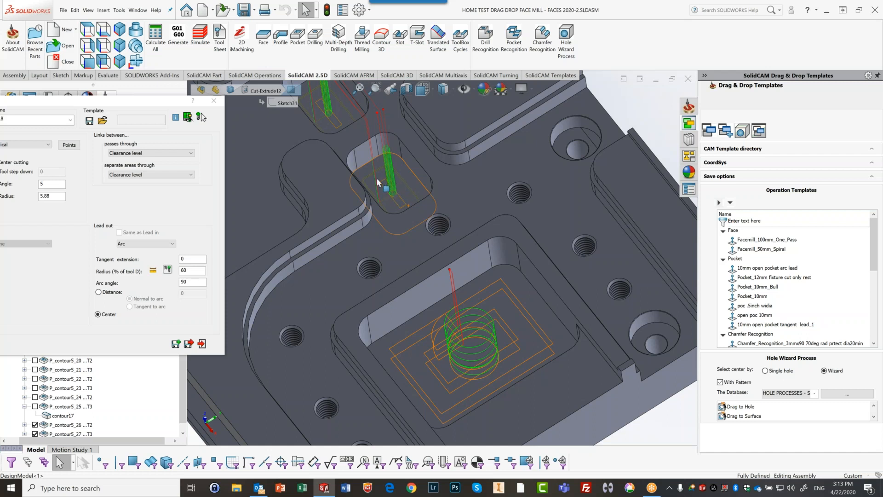
drag(131, 105, 488, 61)
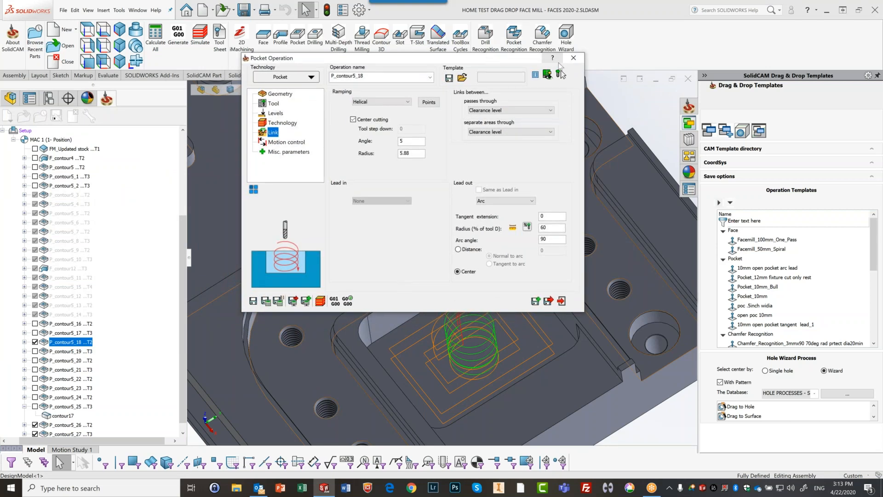
click(572, 58)
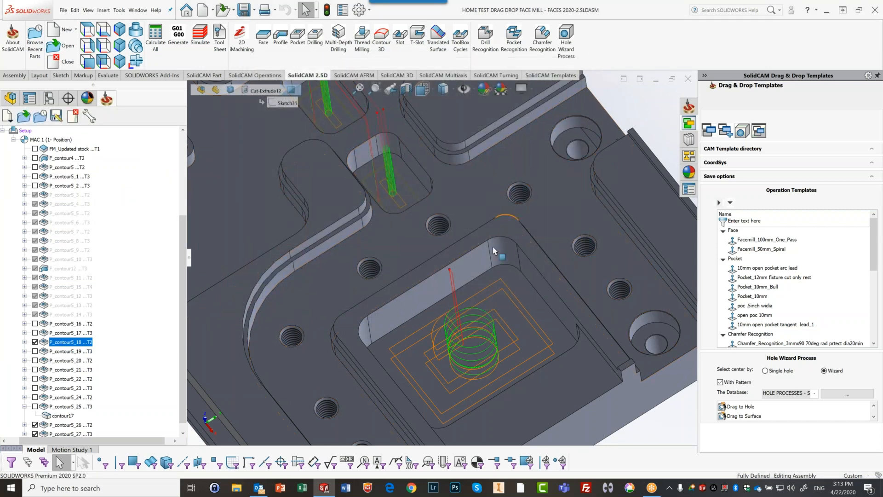
middle_drag(462, 314, 458, 270)
scroll(354, 276, down, 2)
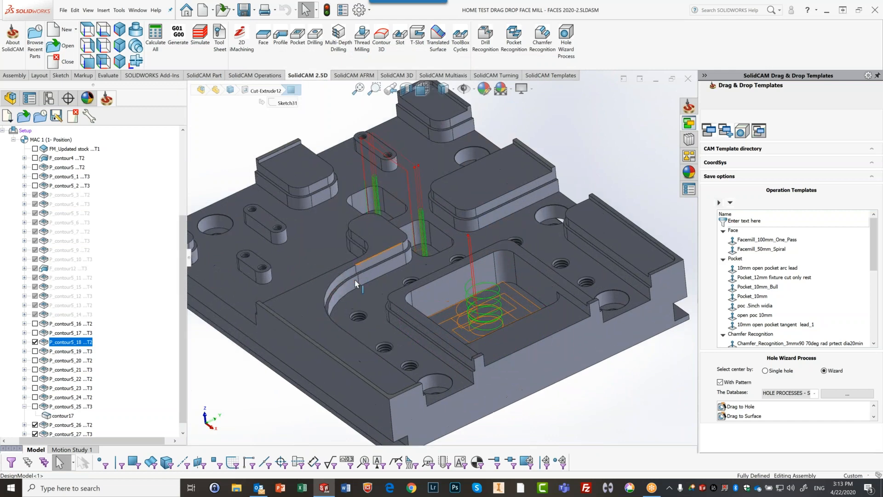
scroll(379, 334, down, 4)
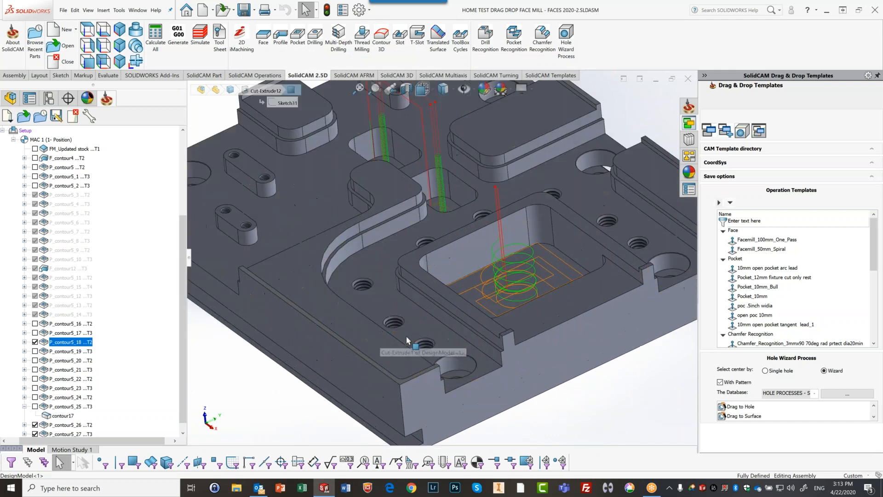
scroll(418, 332, up, 2)
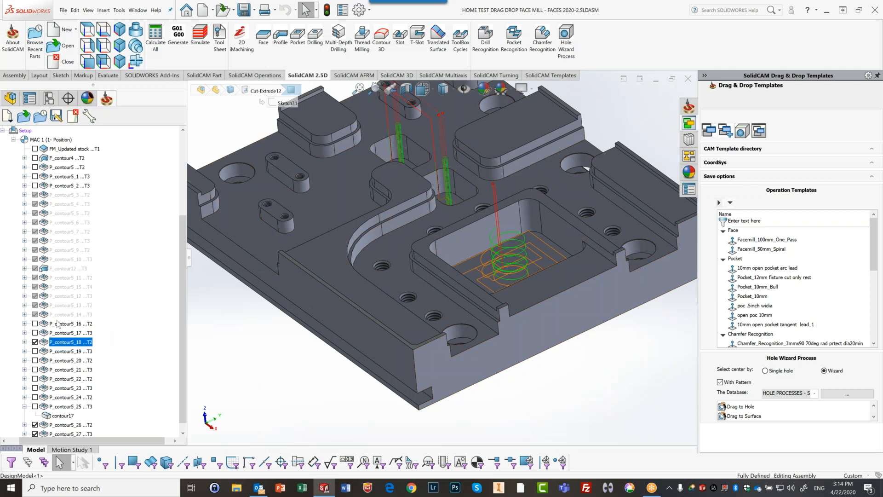
Step: Delete operations P_contour5_16 through P_contour5_27 from the operation tree and accept the deletion
click(59, 323)
scroll(85, 343, down, 1)
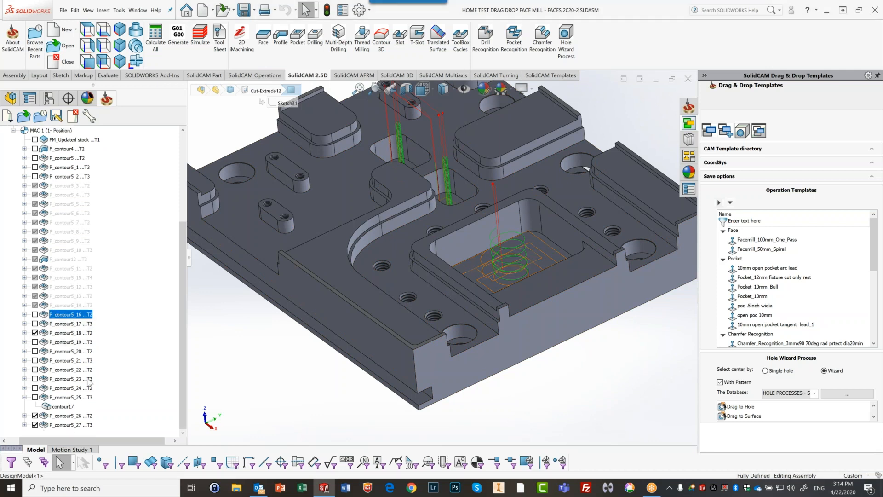
shift+click(68, 425)
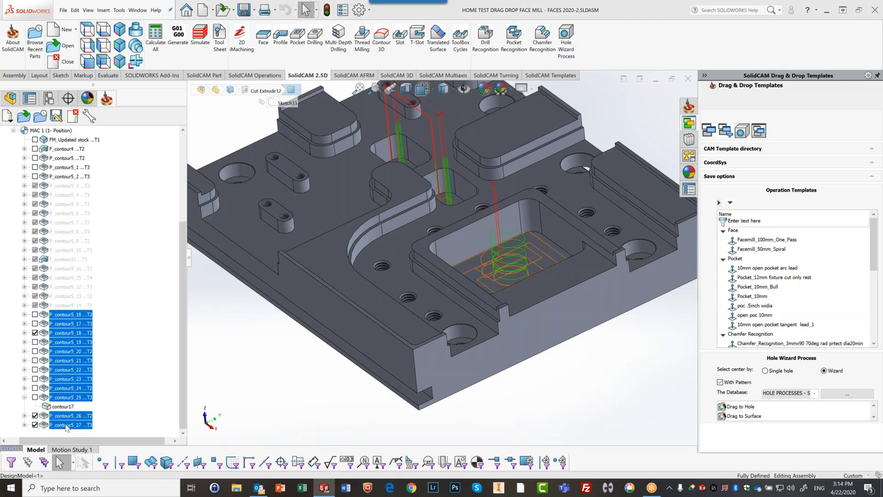
key(Delete)
click(200, 368)
click(228, 373)
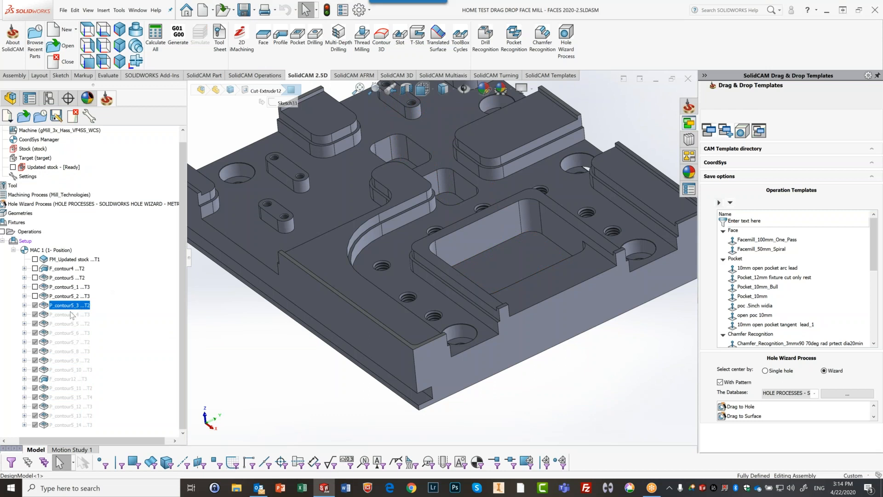
Step: Unsuppress all operations from P_contour5_3 through P_contour5_14
shift+click(59, 426)
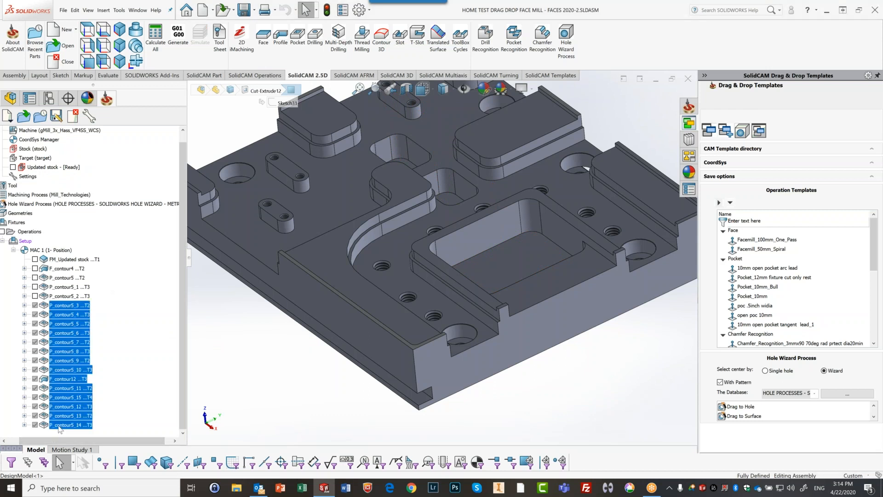
right_click(59, 426)
click(81, 404)
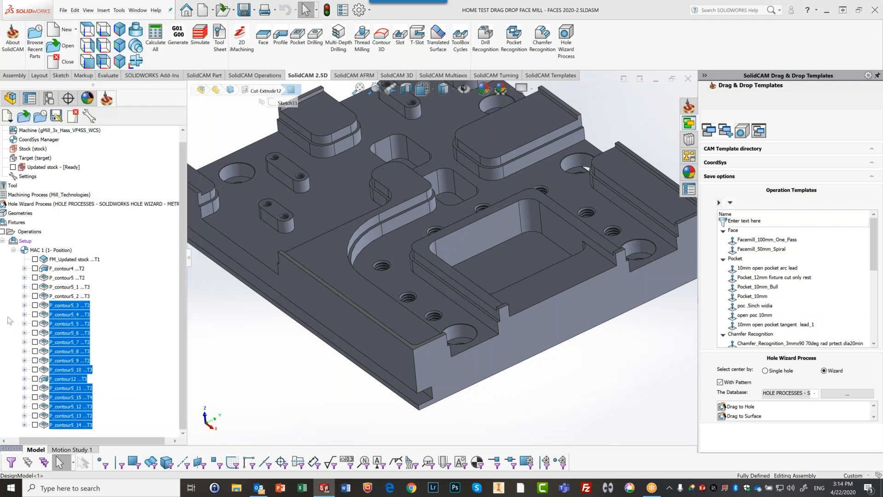
Step: Simulate all operations in SolidVerify, inspect the machined plate from another angle, and exit the simulation
click(27, 232)
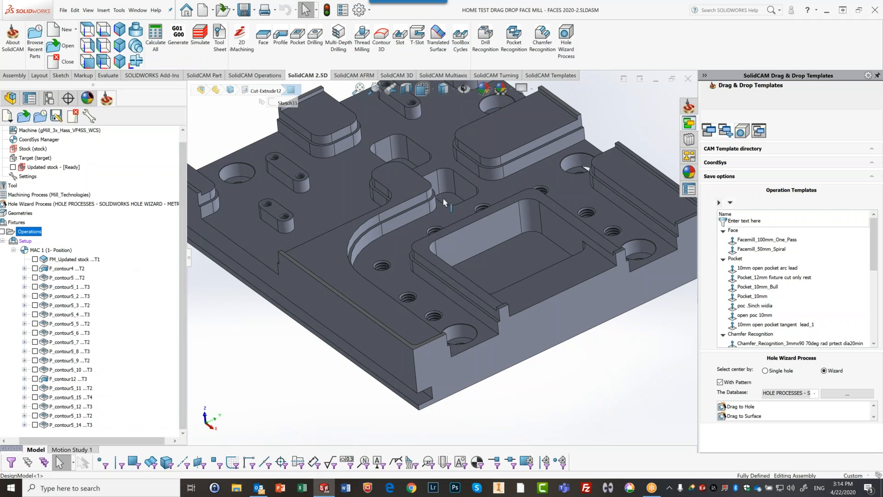
scroll(443, 198, up, 2)
scroll(469, 196, up, 2)
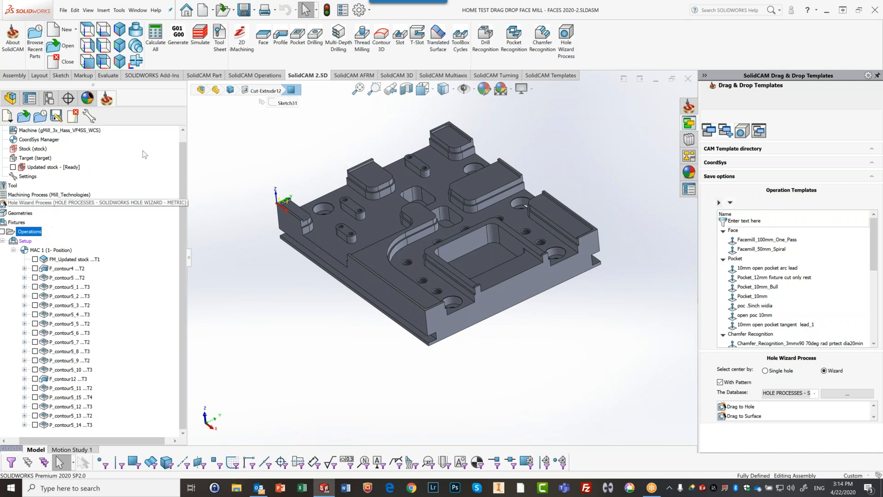
click(202, 44)
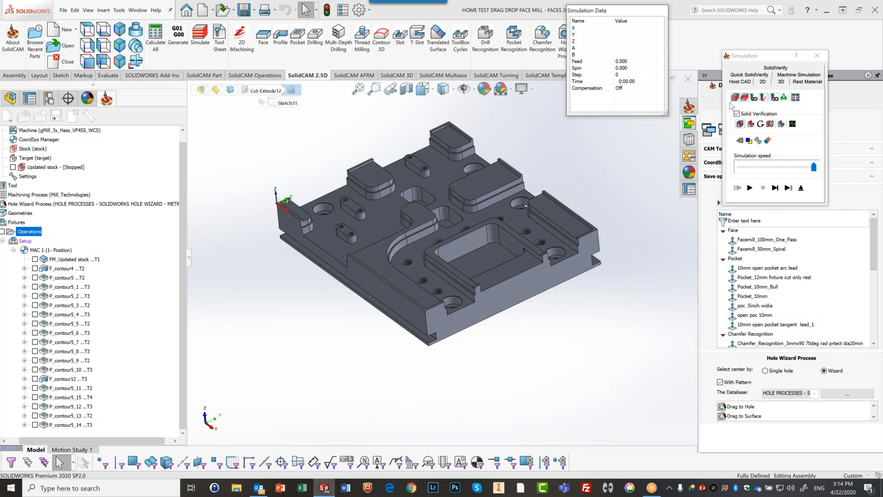
click(761, 69)
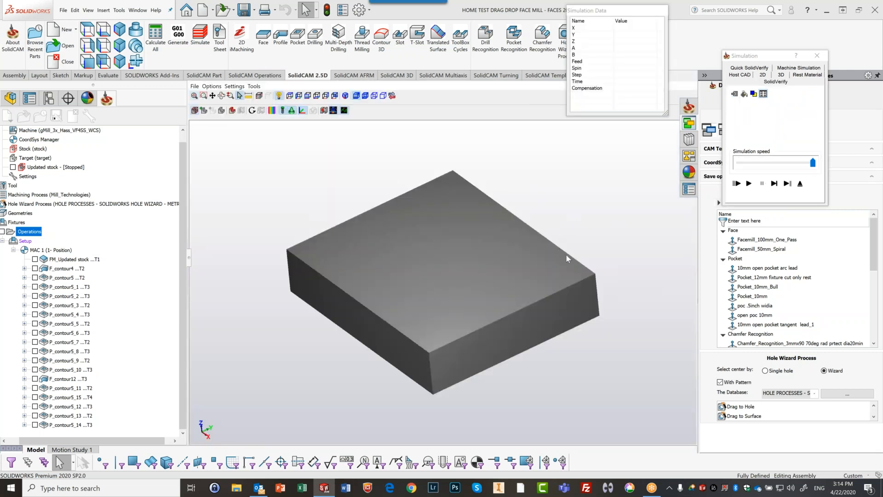
click(749, 183)
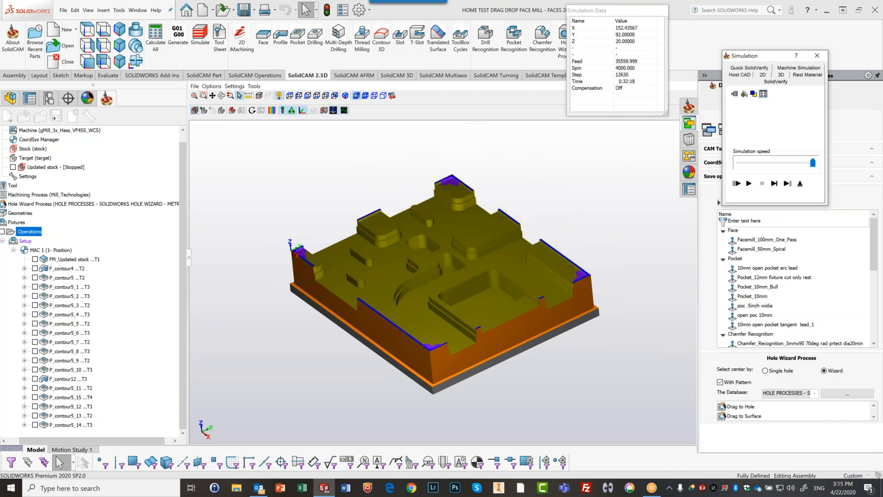
mouse_move(440, 294)
middle_down()
mouse_move(445, 299)
mouse_move(431, 282)
mouse_move(428, 301)
mouse_move(449, 298)
middle_up()
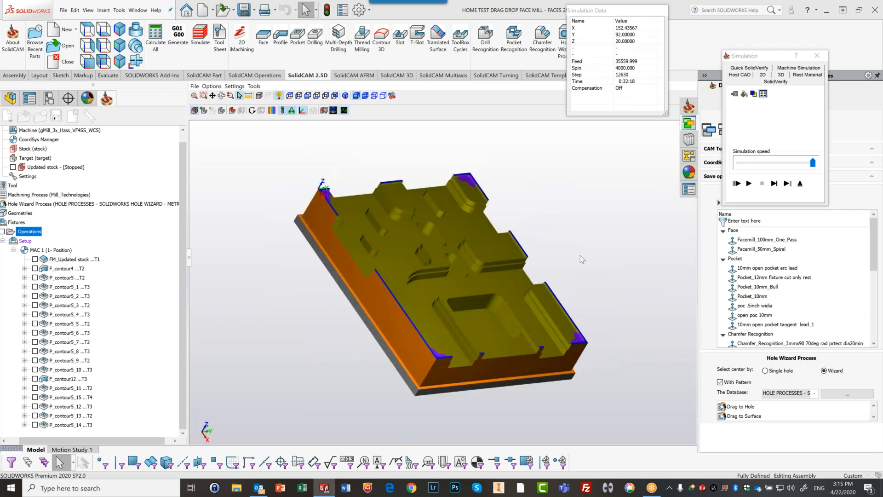
click(800, 184)
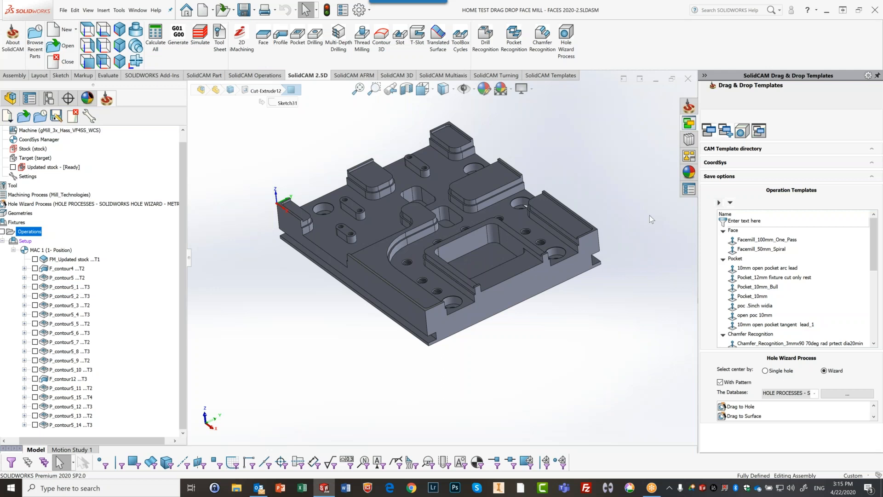
Step: Examine the M6 tapped holes around the curved wall and rectangular pocket on the plate
scroll(392, 249, down, 5)
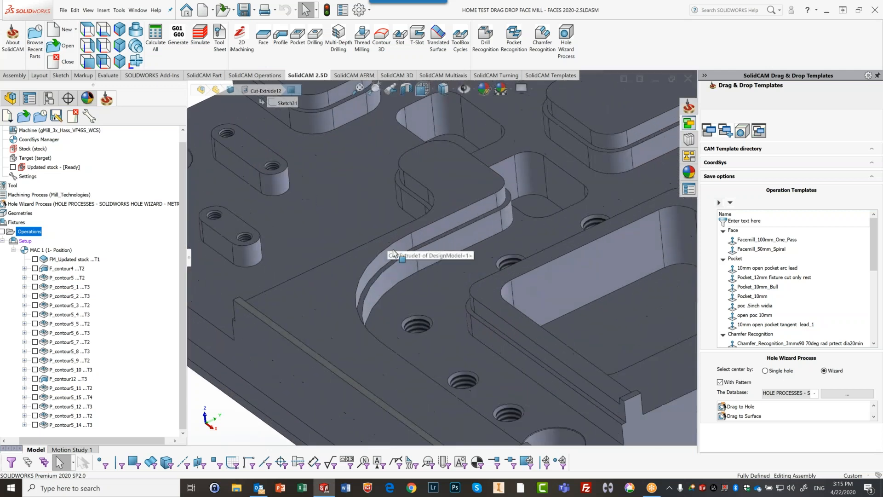
scroll(413, 327, down, 3)
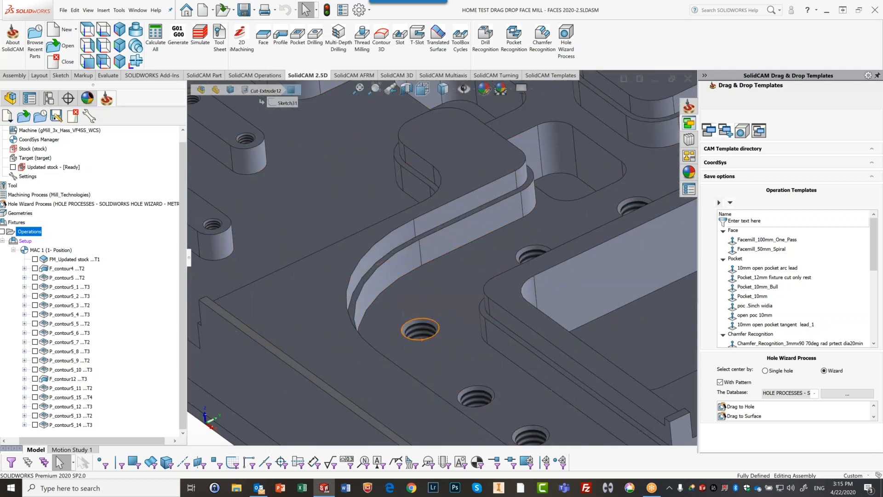
key(f)
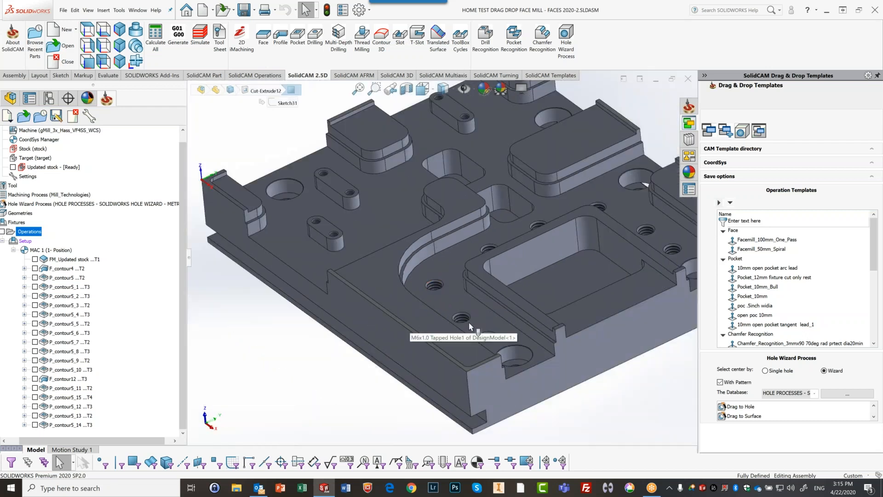
scroll(475, 324, down, 5)
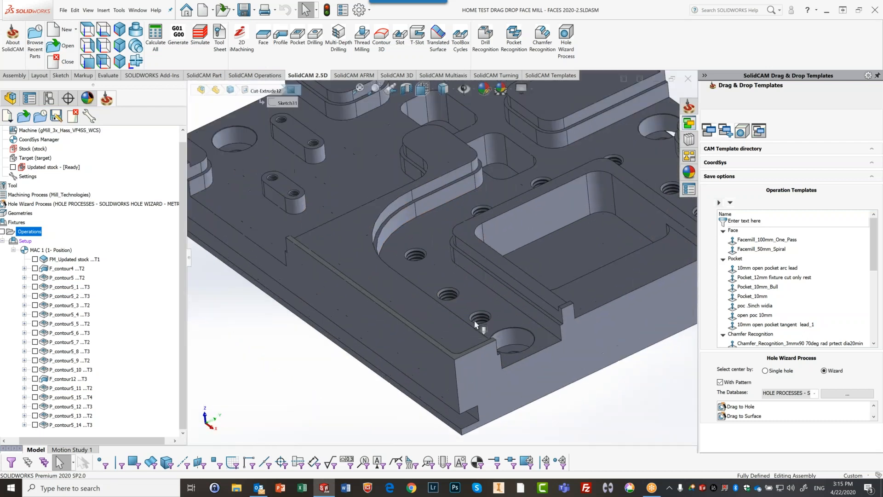
key(f)
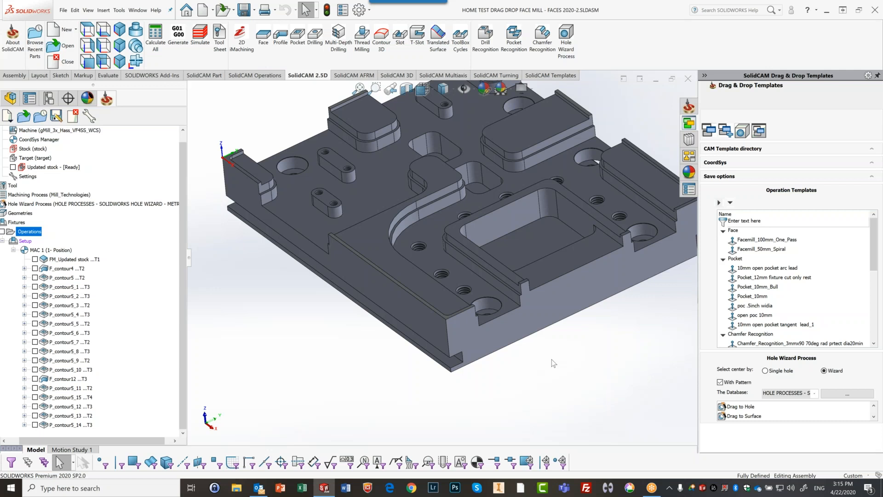
middle_drag(547, 286, 547, 126)
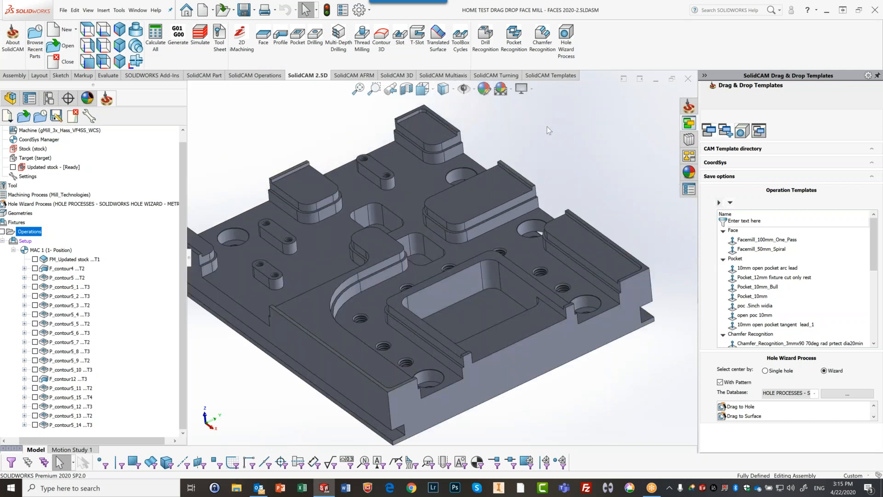
key(f)
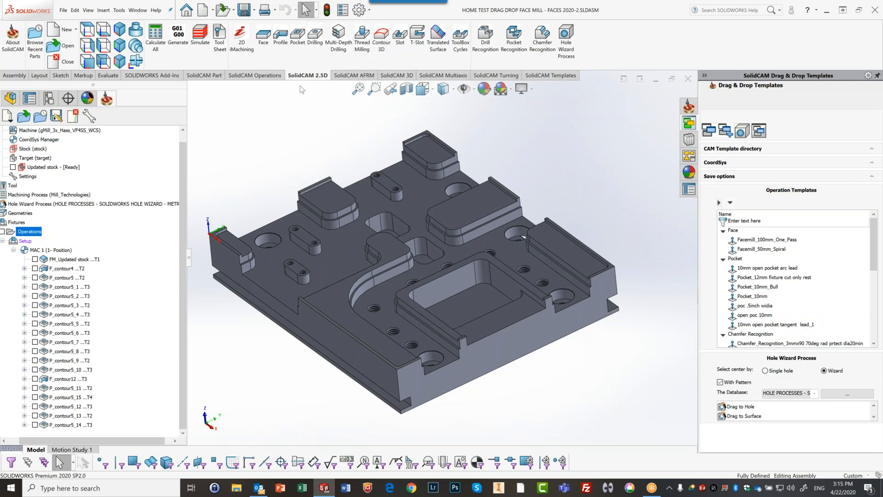
Step: Start a 2D drilling operation and define a new drill geometry, showing its selection mode and centre-picking options
click(315, 34)
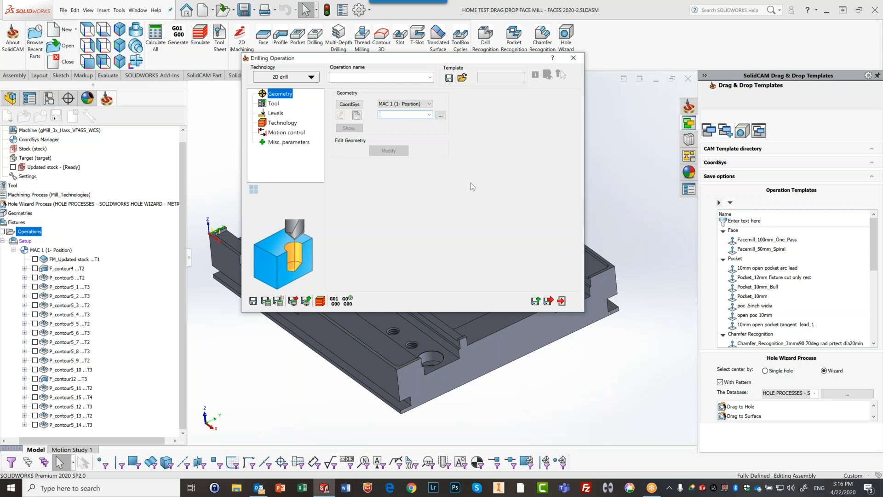
click(357, 115)
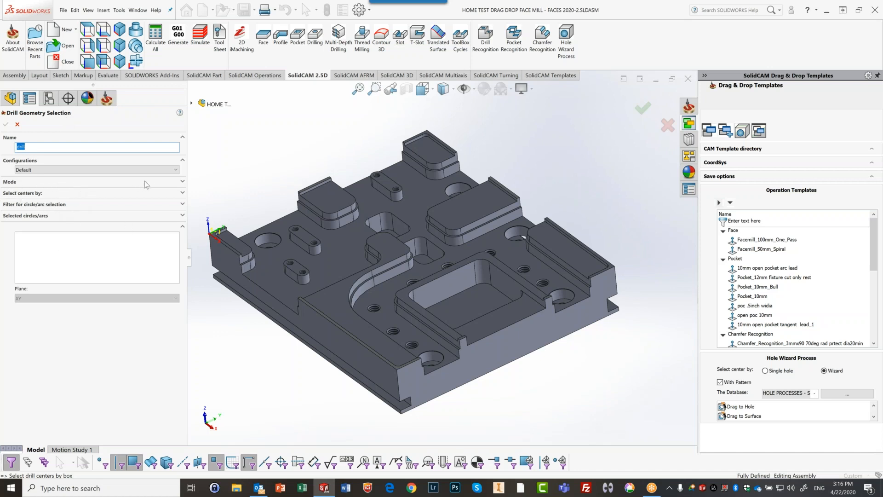
click(182, 181)
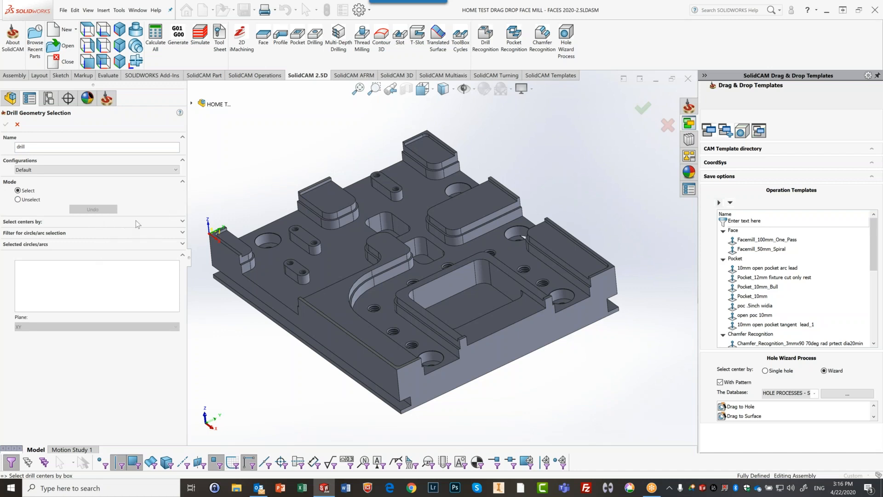
click(182, 221)
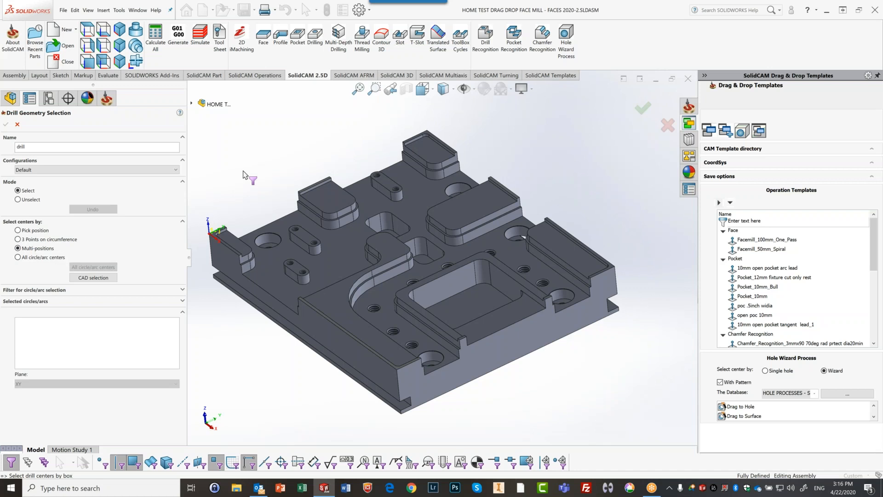
Step: Try selecting all hole centres on the plate's floor face with Multi-positions, and delete all the selected positions
click(387, 322)
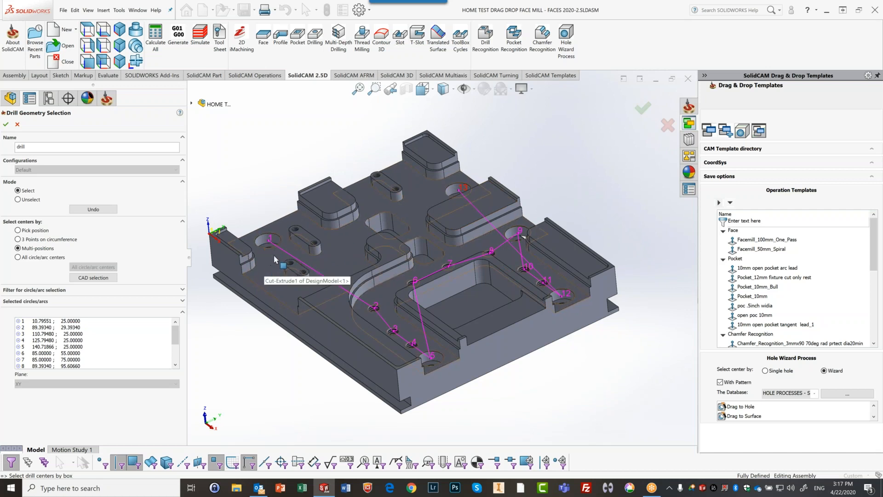
scroll(274, 255, down, 4)
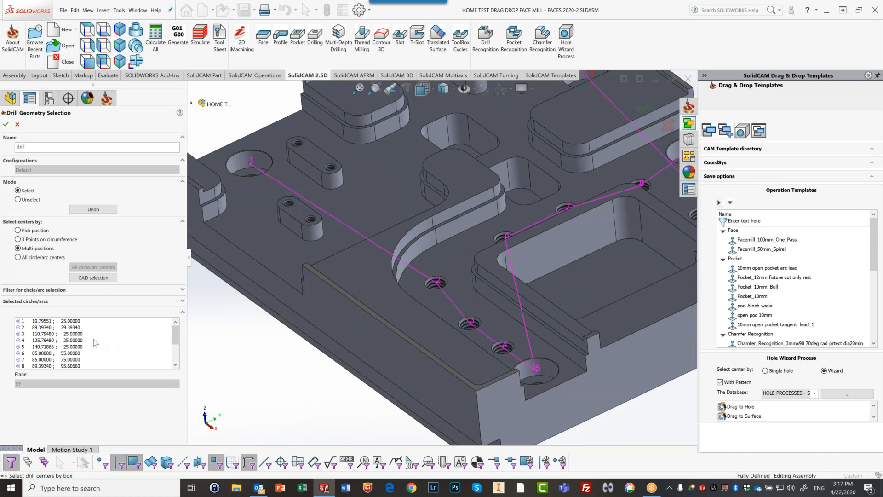
right_click(41, 324)
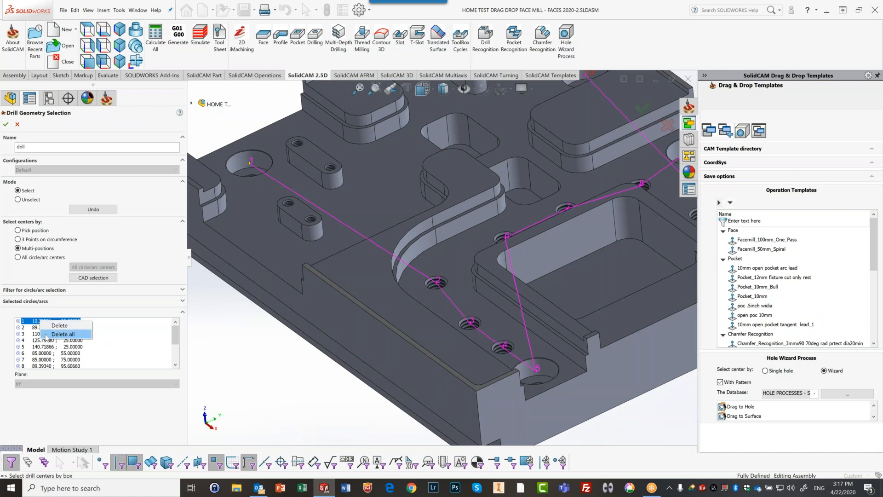
click(48, 335)
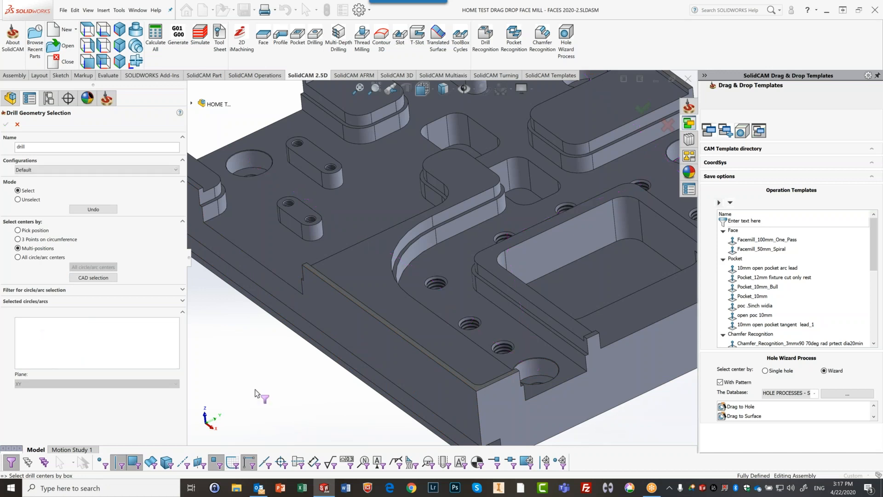
Step: Try picking five tapped-hole centres one by one beside the rectangular pocket, and delete all the selected positions
key(f)
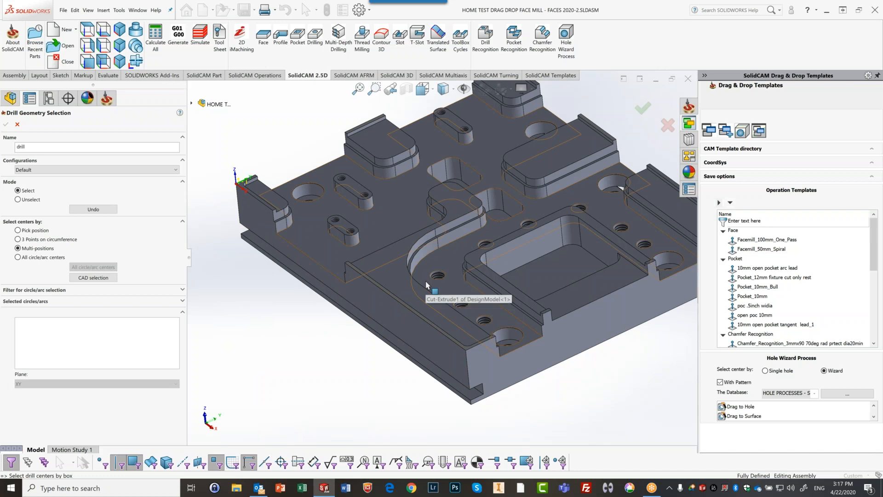
click(484, 322)
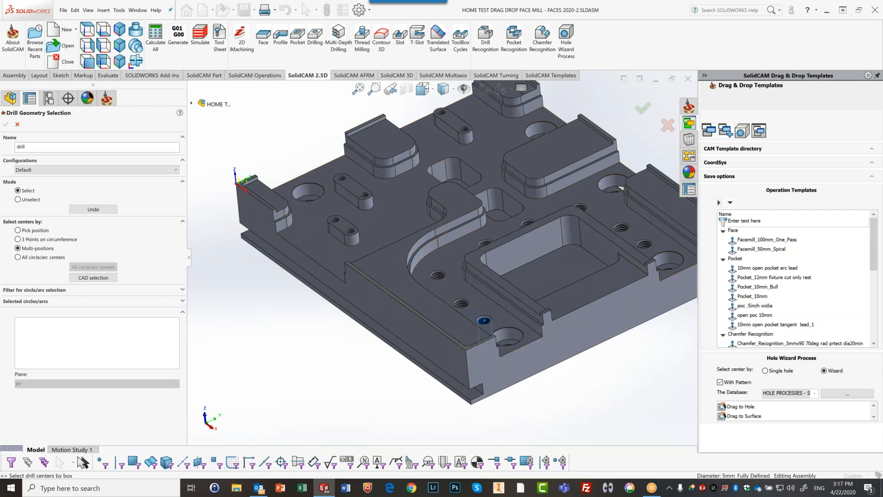
click(460, 305)
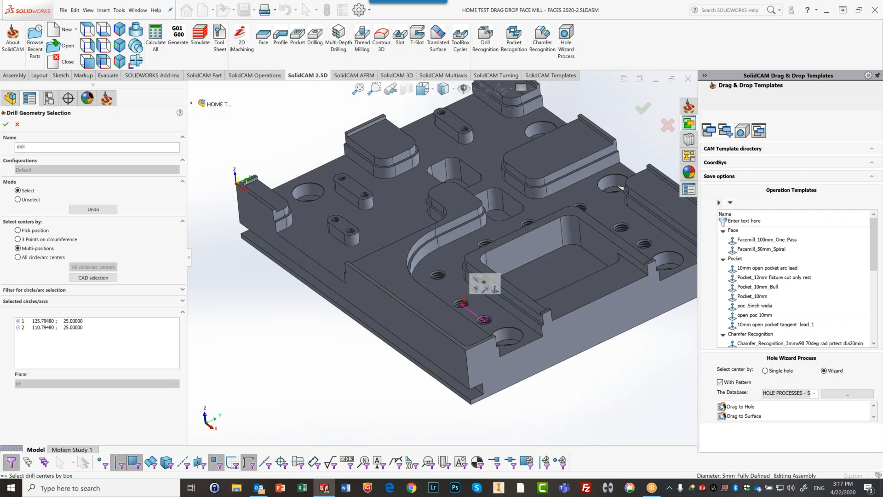
click(436, 281)
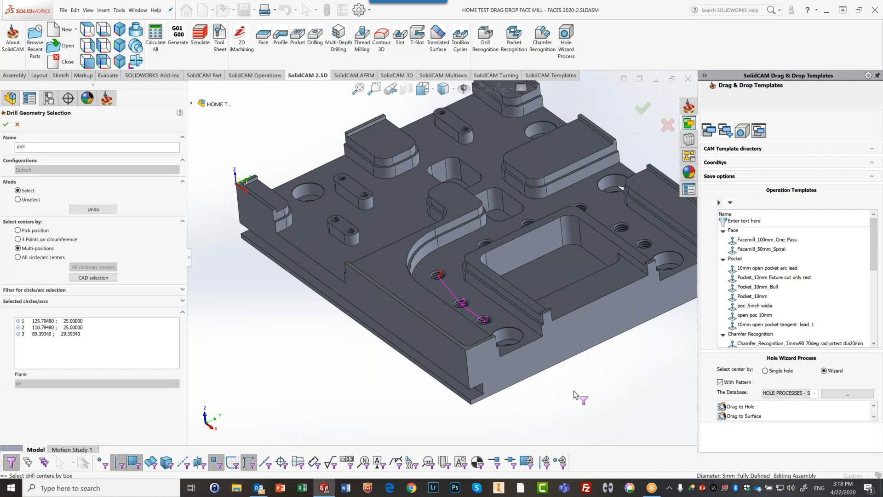
scroll(473, 277, down, 5)
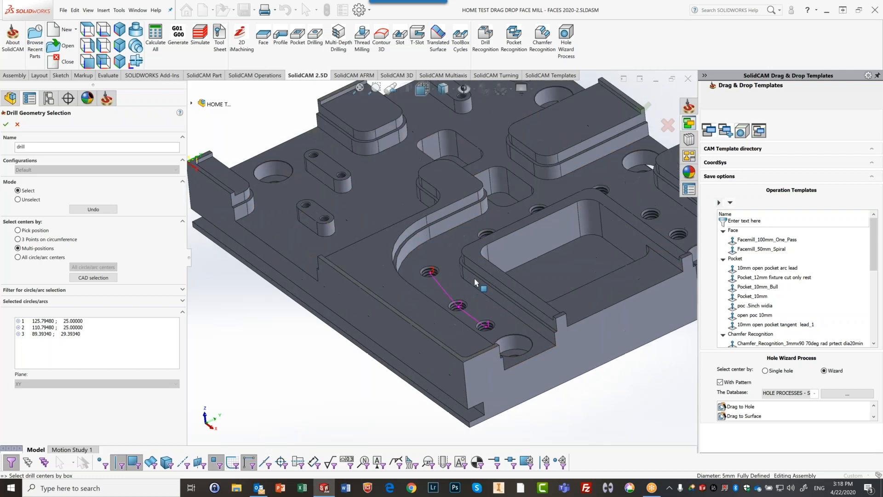
click(486, 212)
scroll(551, 217, up, 5)
scroll(404, 230, down, 6)
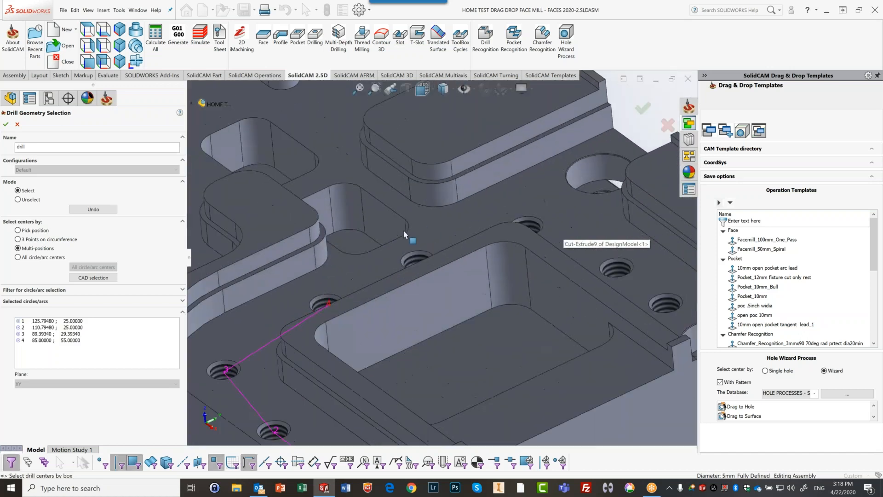
click(415, 262)
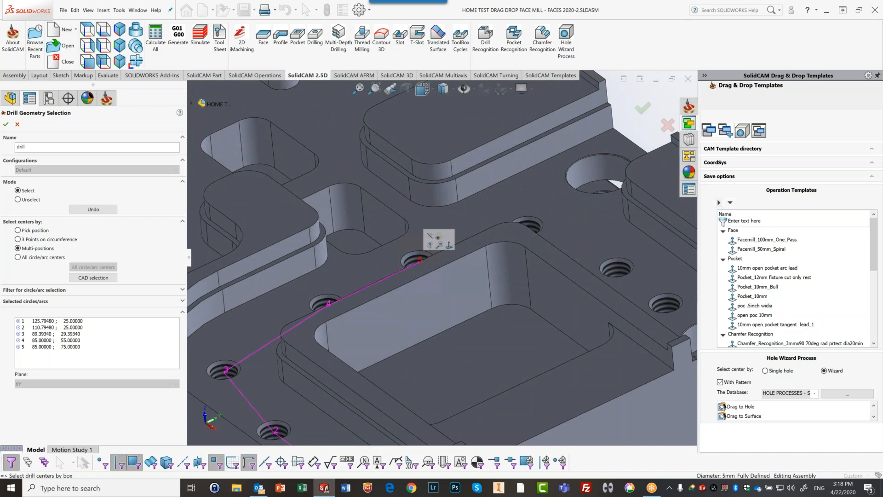
scroll(413, 259, up, 5)
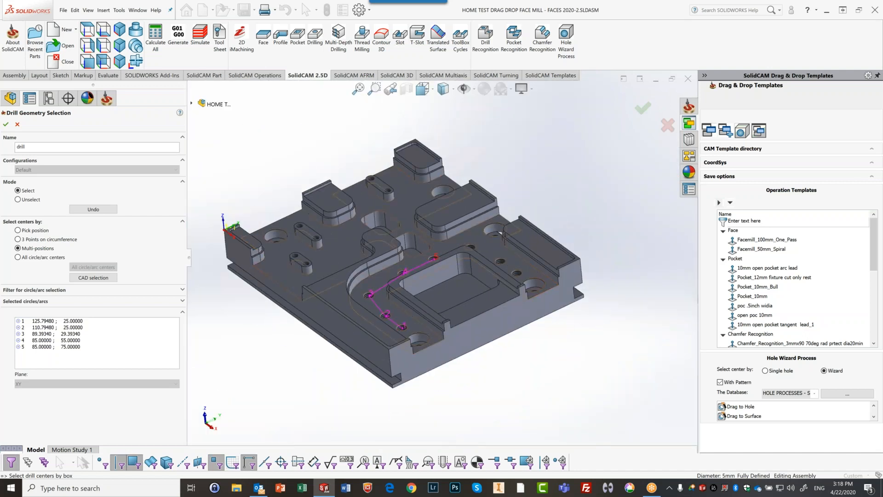
right_click(72, 322)
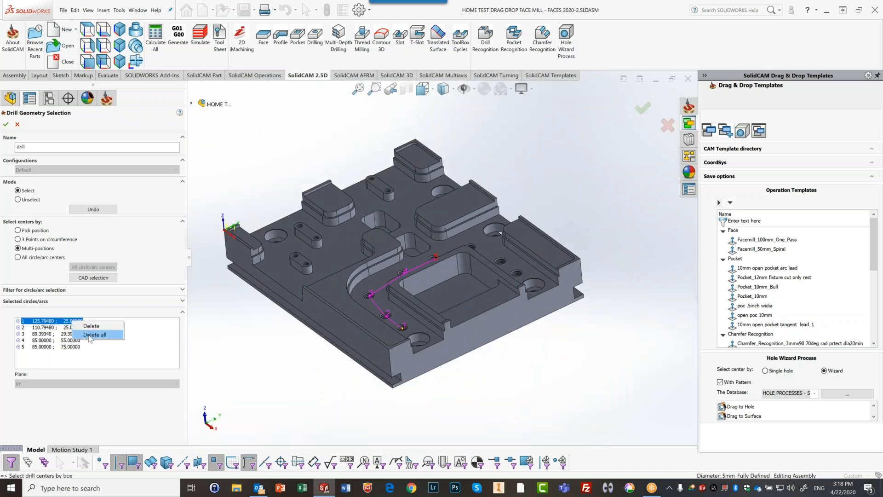
click(89, 335)
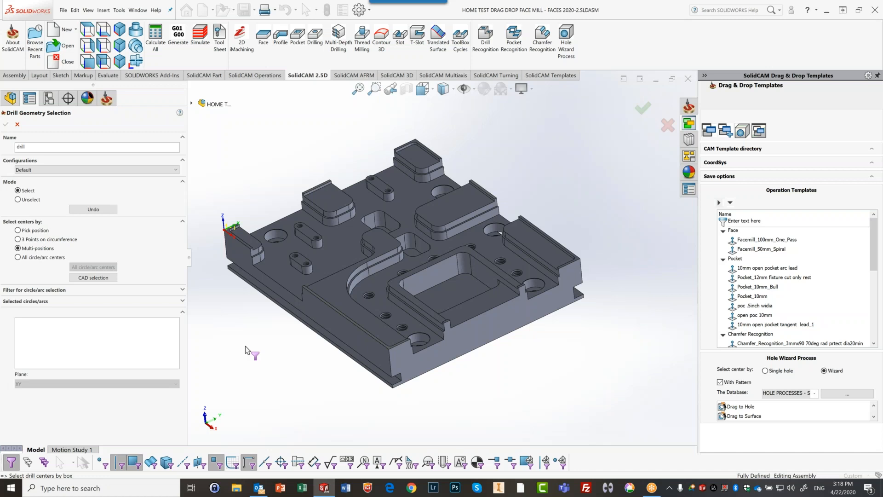
Step: Filter the circle selection by radius, taking the 3.025 mm radius from the edge of a tapped hole
click(182, 290)
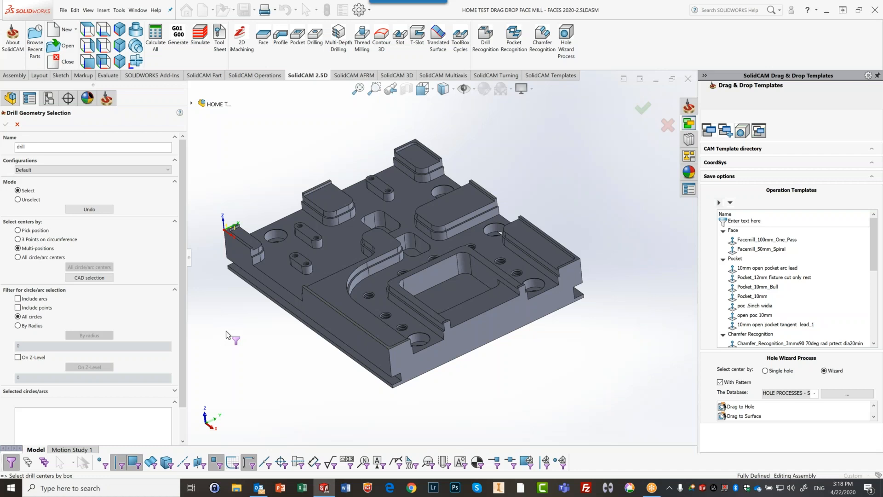
click(18, 325)
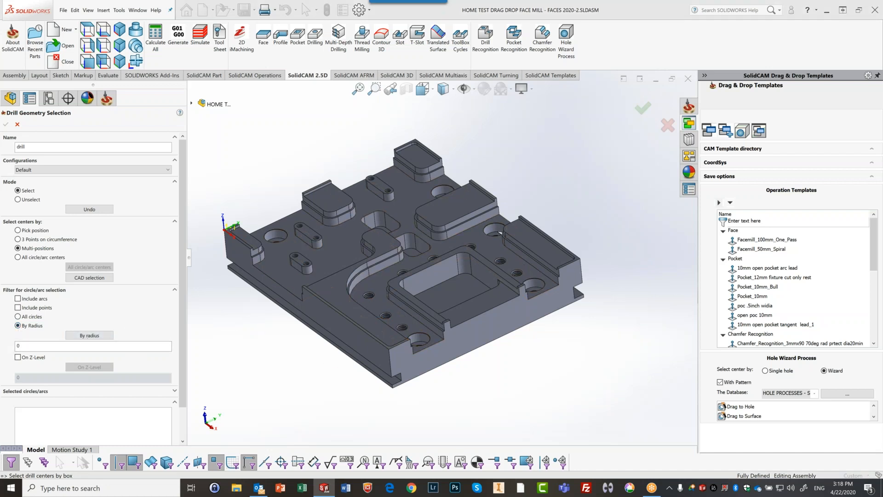
drag(25, 345, 5, 345)
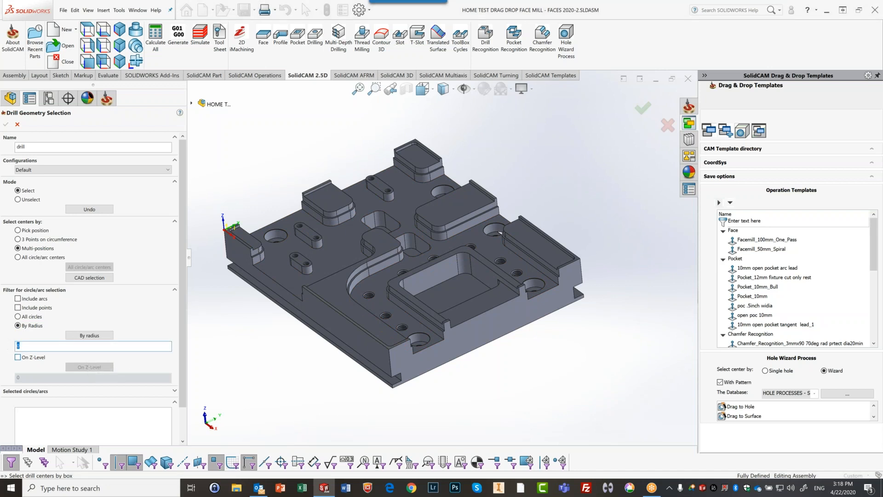
click(105, 339)
scroll(303, 271, down, 7)
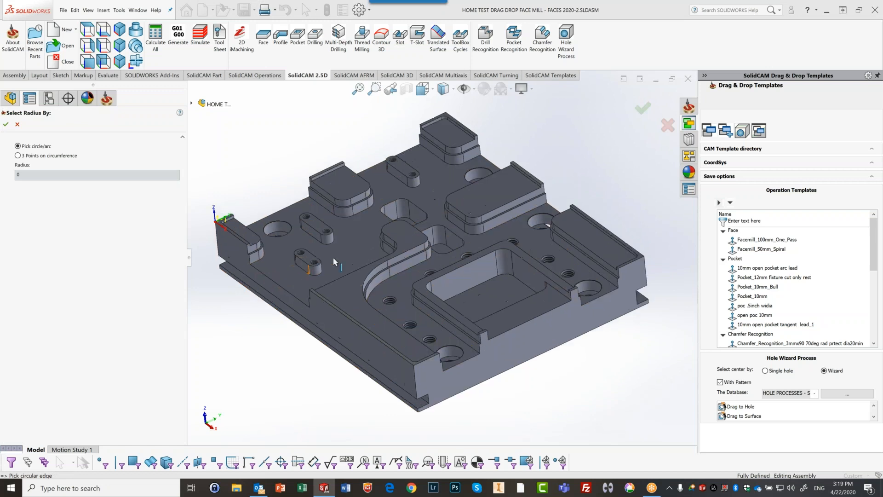
scroll(428, 308, down, 3)
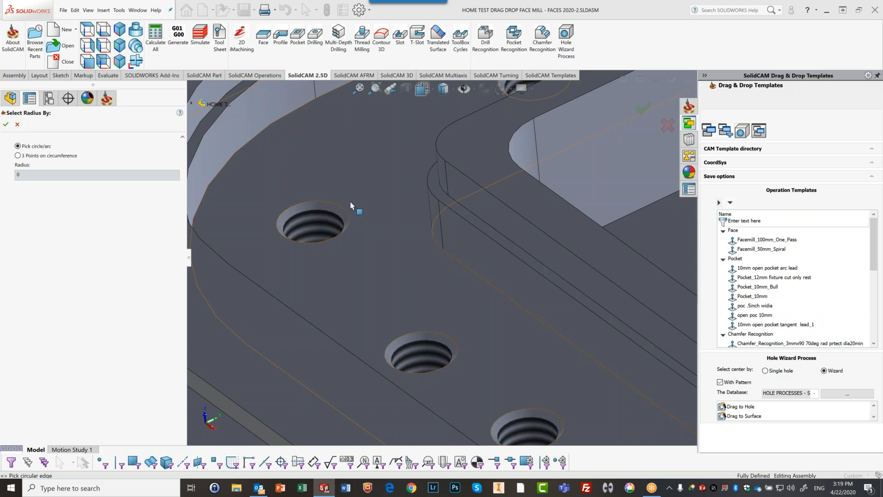
click(344, 214)
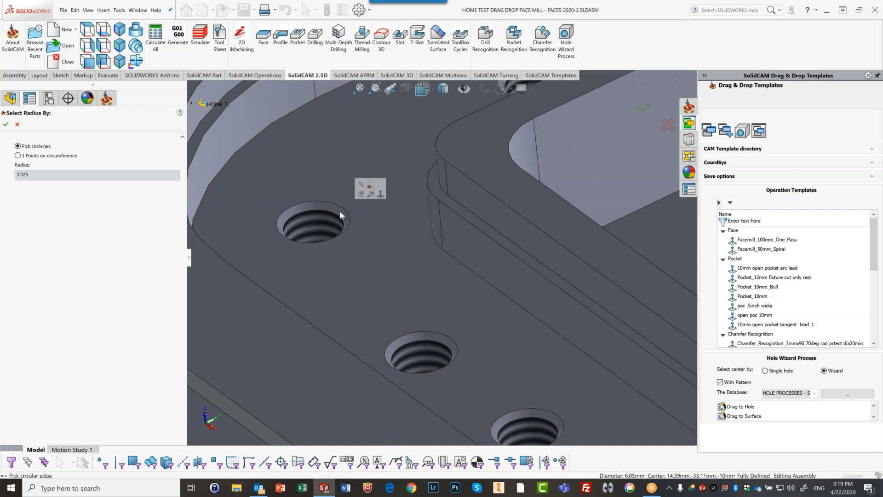
click(7, 124)
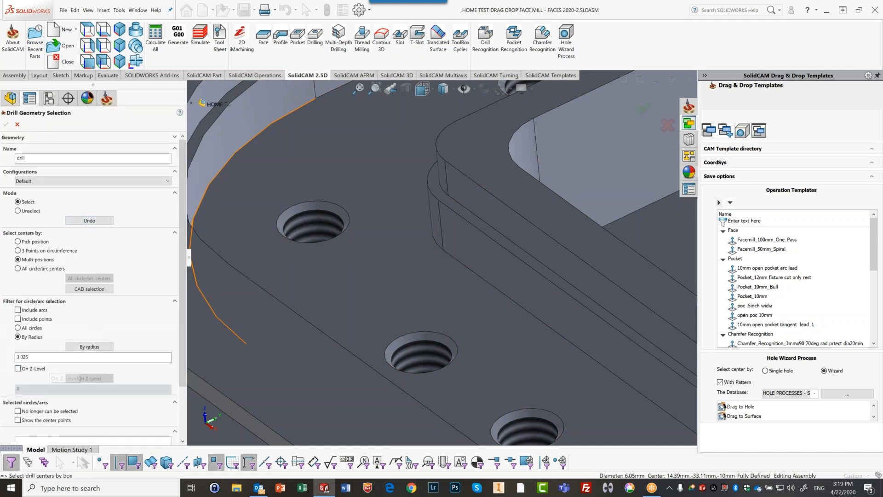
Step: Select the seven tapped-hole centres through the plate's floor face and name the drill geometry m6
key(f)
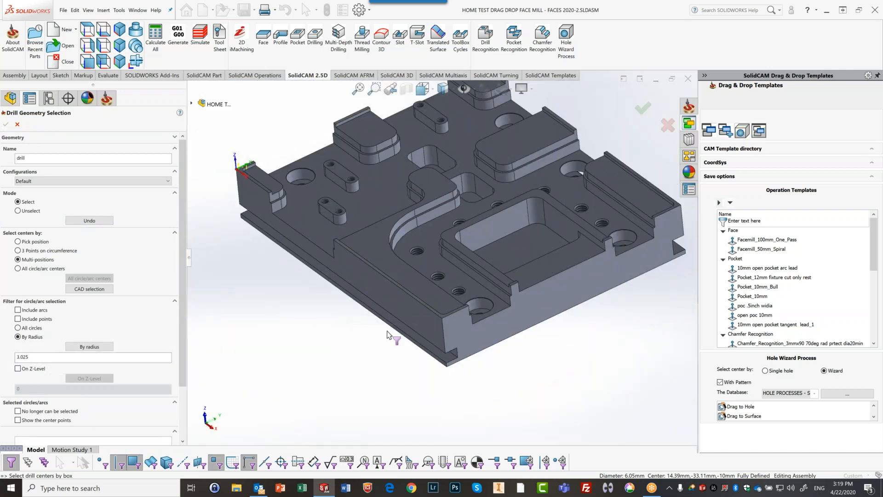
click(434, 258)
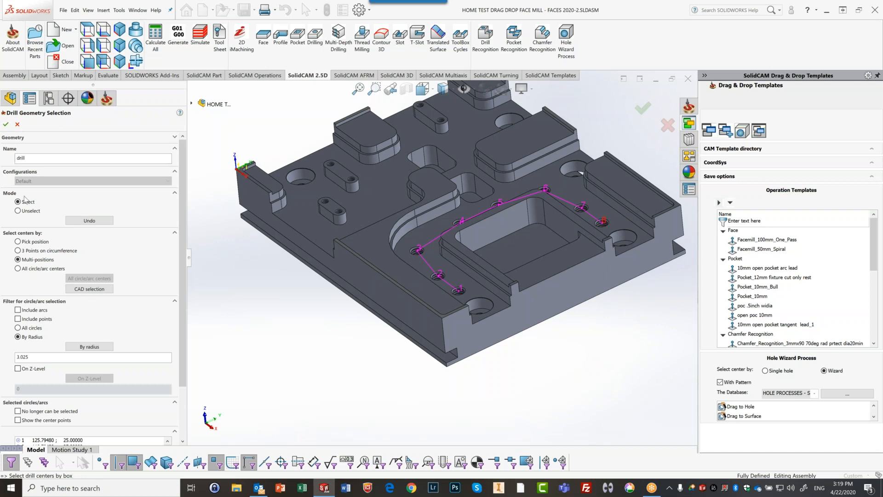
double_click(31, 160)
text(m6)
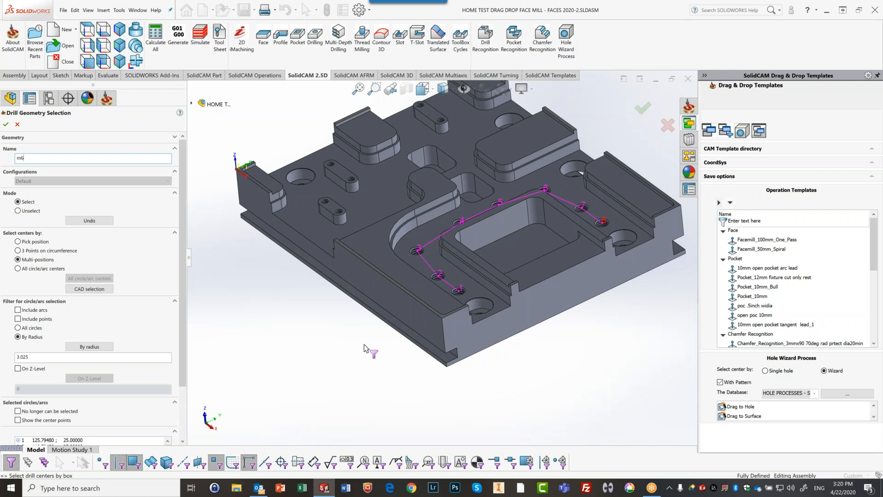
Step: Check the numbered tapped-hole positions up close on the plate and accept the m6 drill geometry
scroll(463, 311, down, 5)
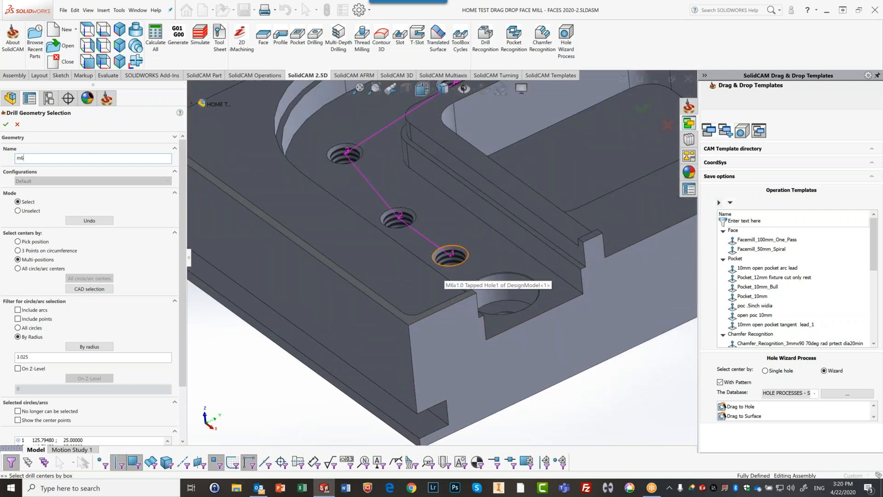
scroll(444, 291, up, 5)
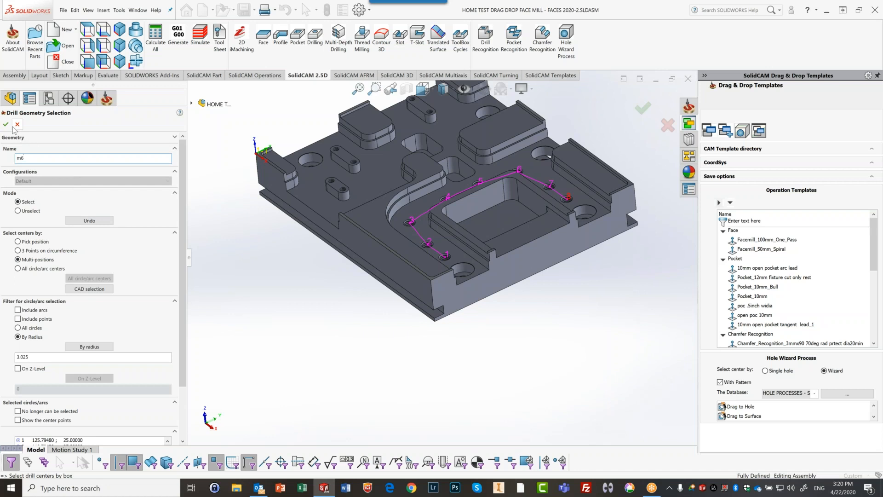
click(6, 124)
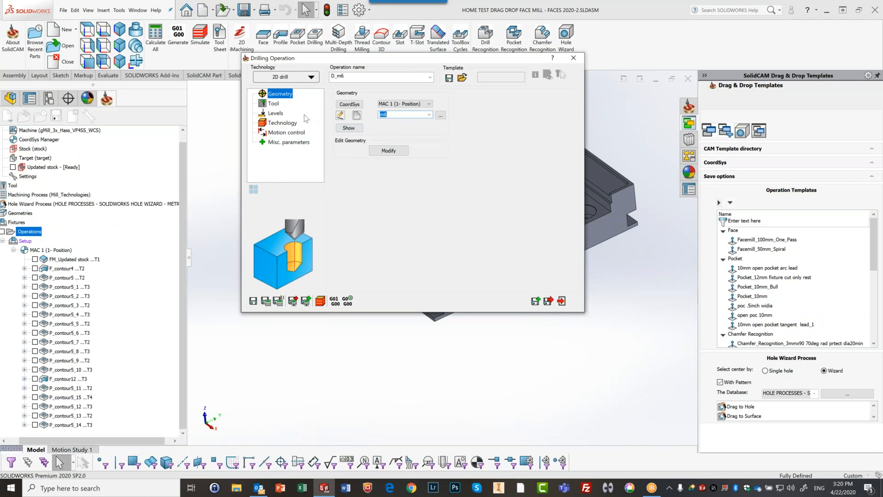
Step: Add a new 8 mm spot drill with a 90° angle and assign it to the D_m6 drilling operation
click(273, 104)
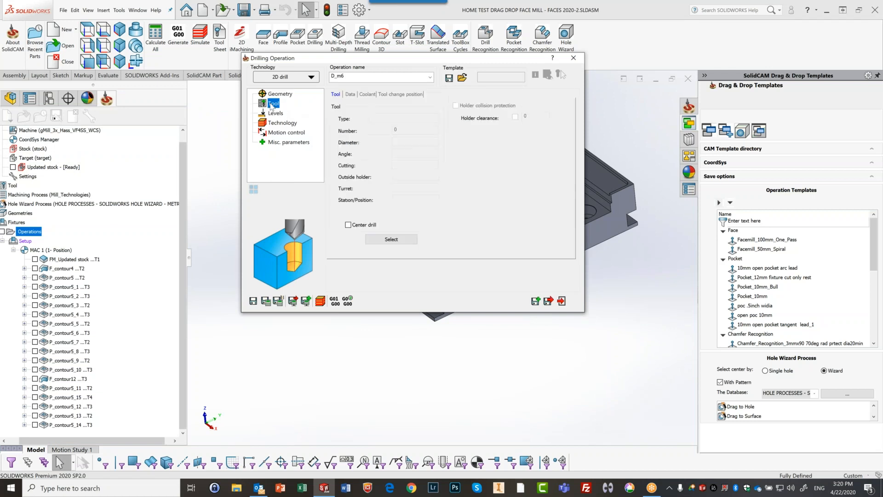
click(388, 239)
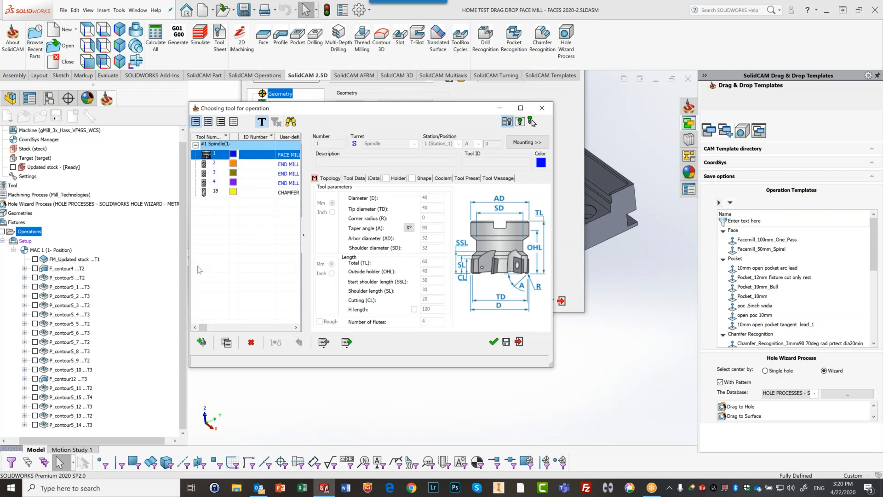
click(203, 342)
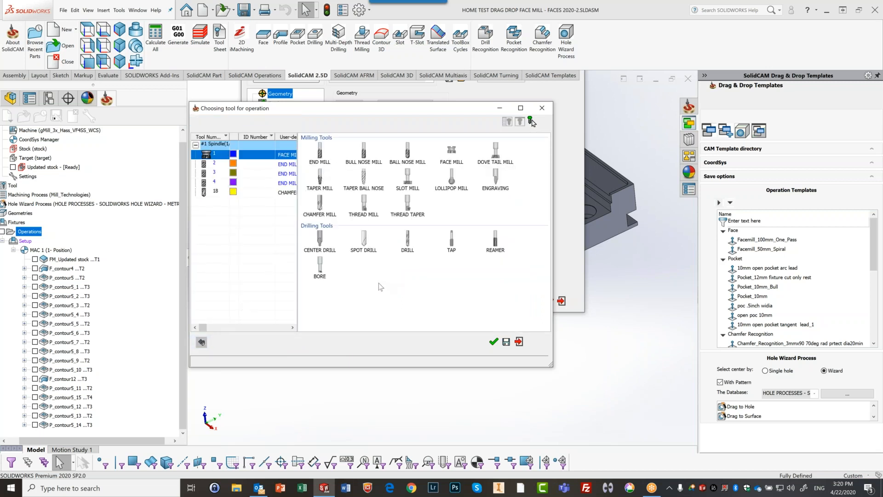
click(364, 240)
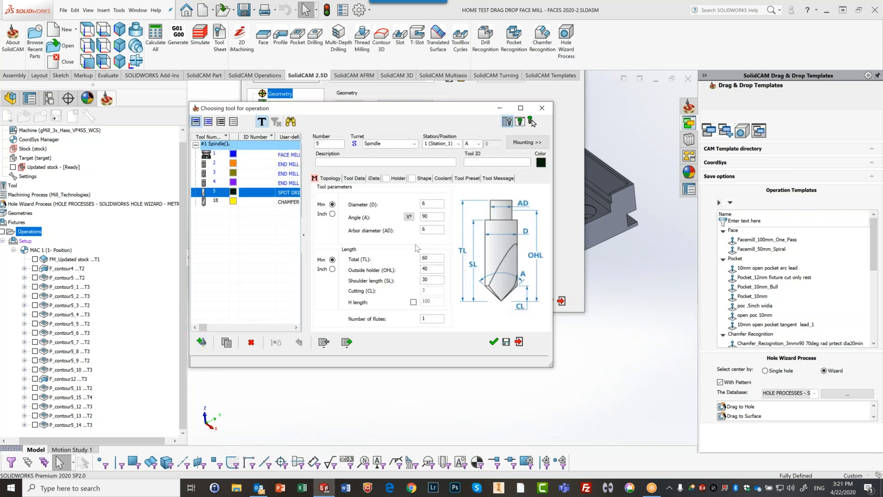
click(431, 202)
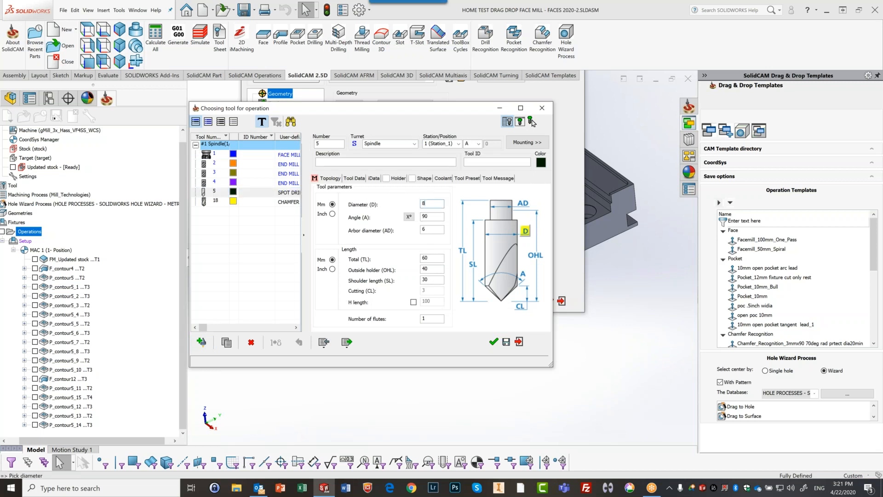
click(437, 229)
click(491, 345)
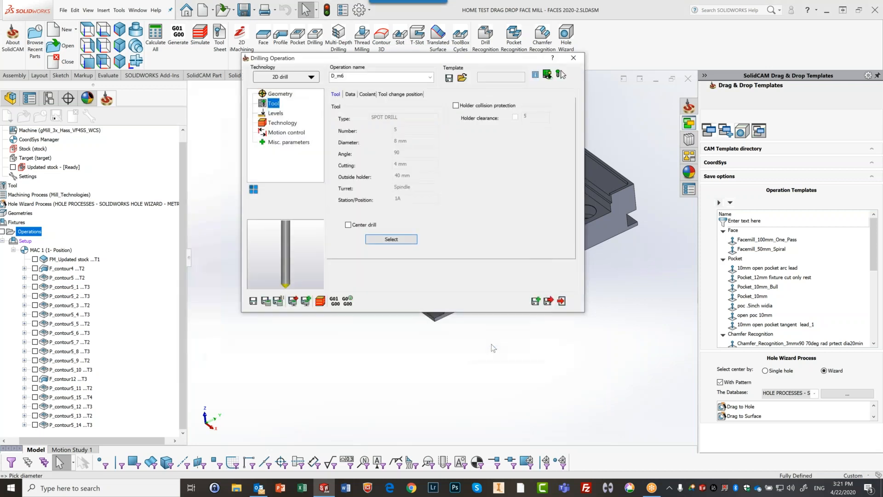
Step: Define the drilling operation's upper level from the plate's floor face around the tapped holes, keeping it user defined
click(275, 113)
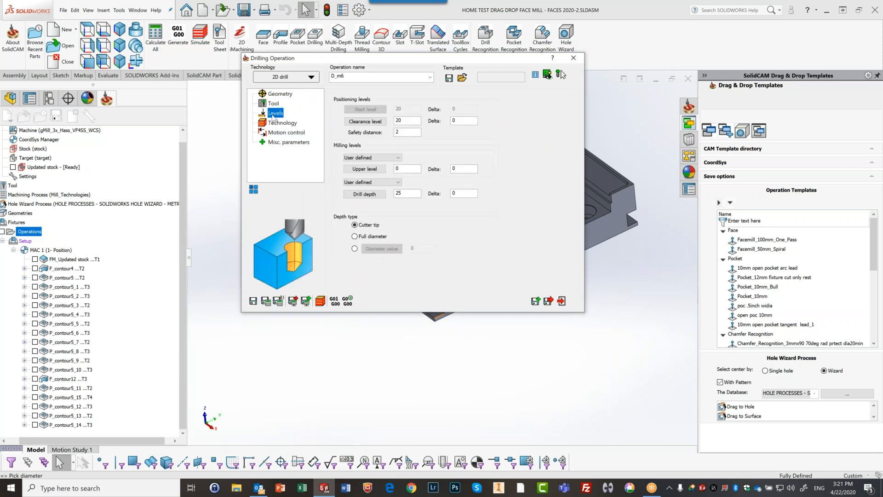
drag(341, 57, 306, 45)
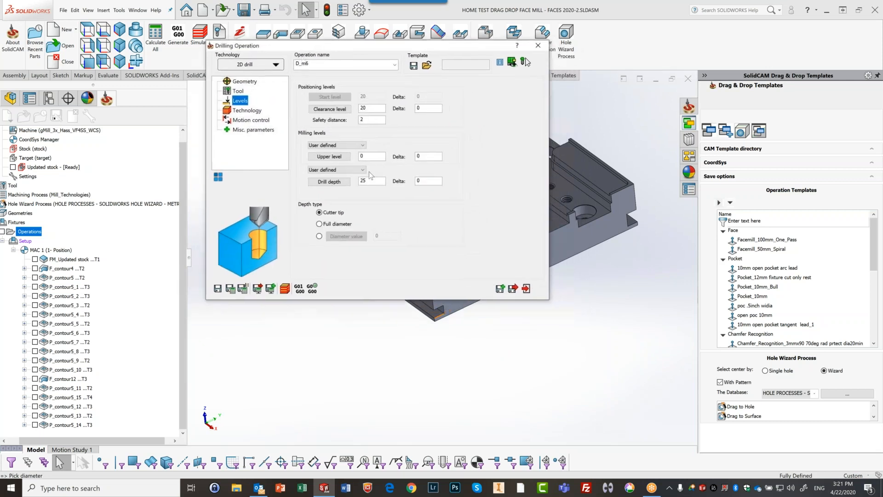
click(351, 148)
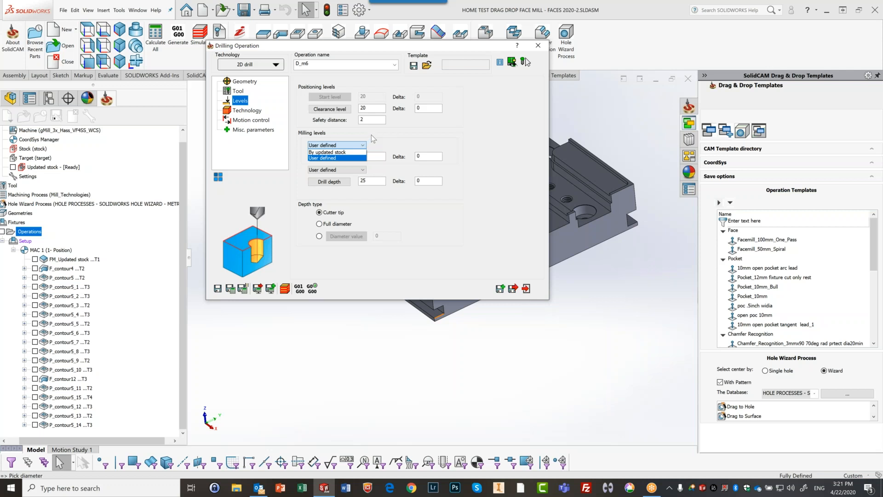
click(342, 159)
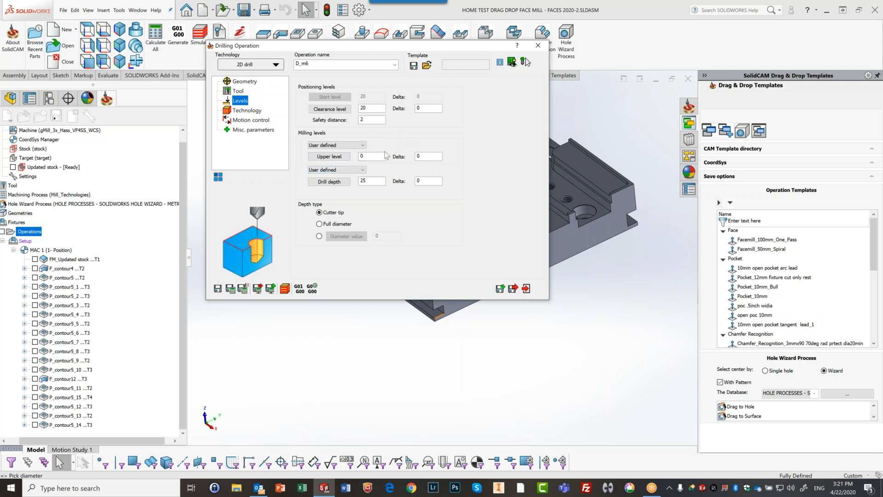
click(369, 155)
click(562, 186)
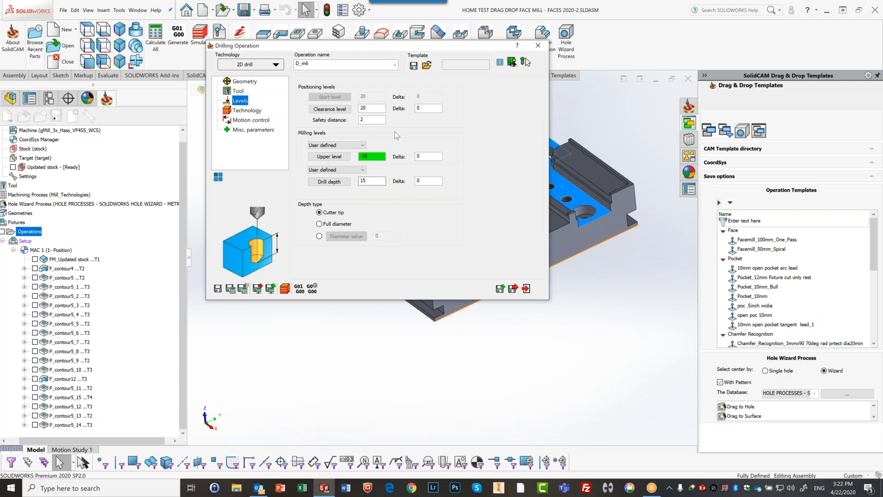
drag(372, 44, 227, 15)
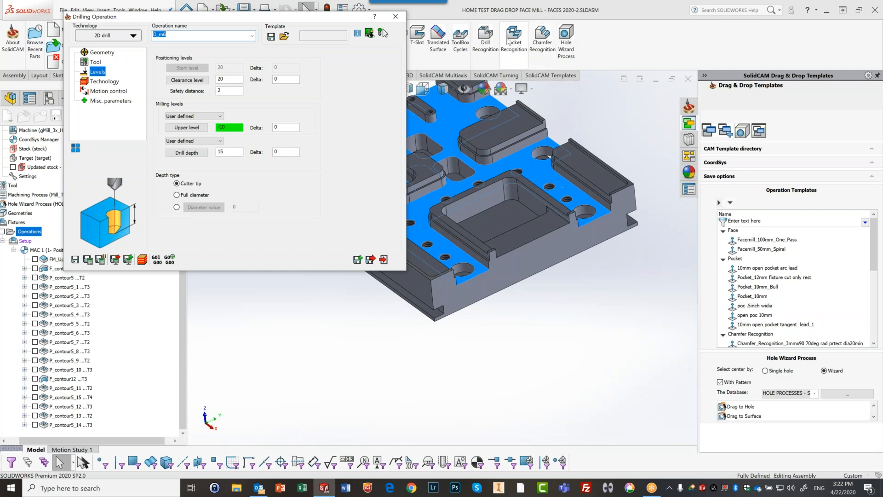
Step: Switch to Snagit Editor and create a blank 300 x 200 px image with a white background
mouse_move(396, 5)
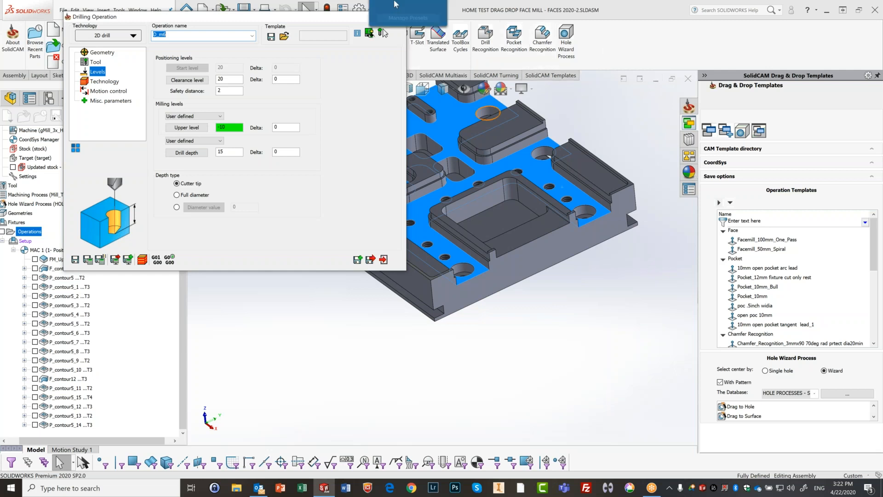
click(408, 13)
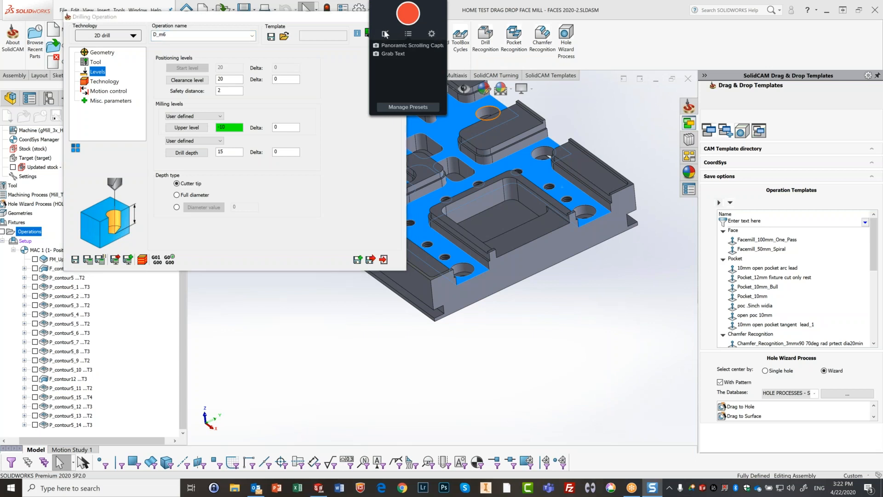
drag(882, 80, 529, 0)
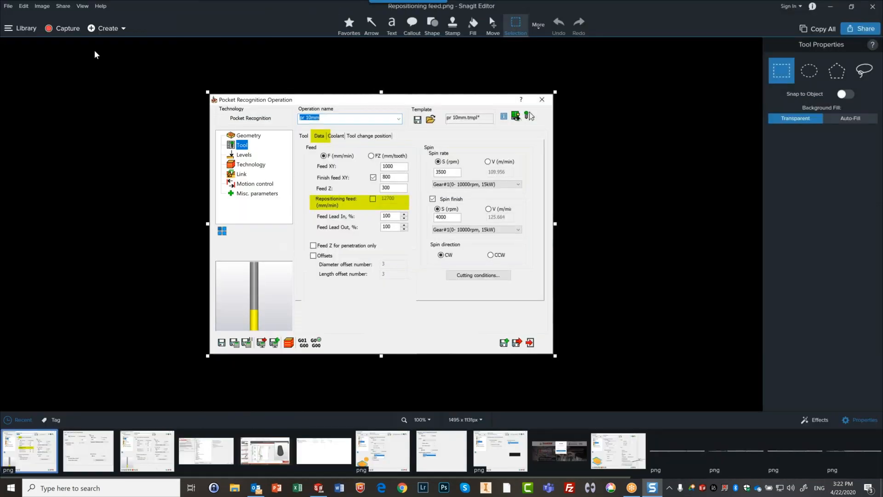
click(8, 6)
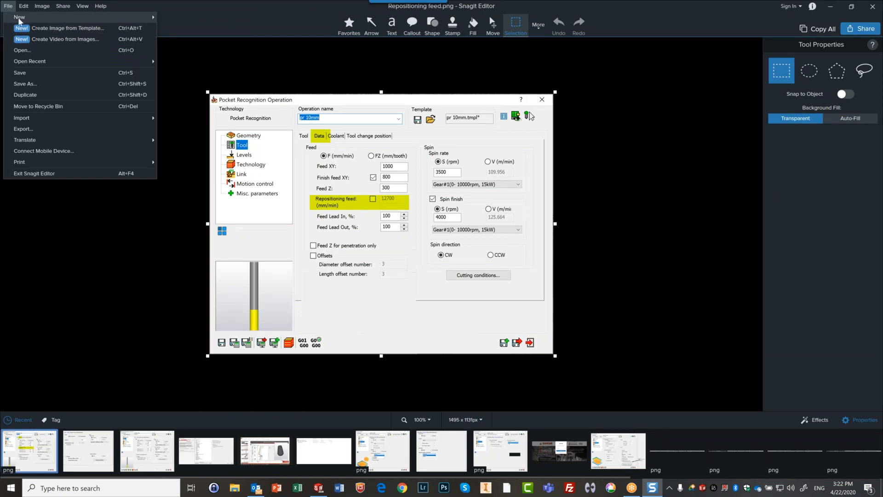
mouse_move(18, 18)
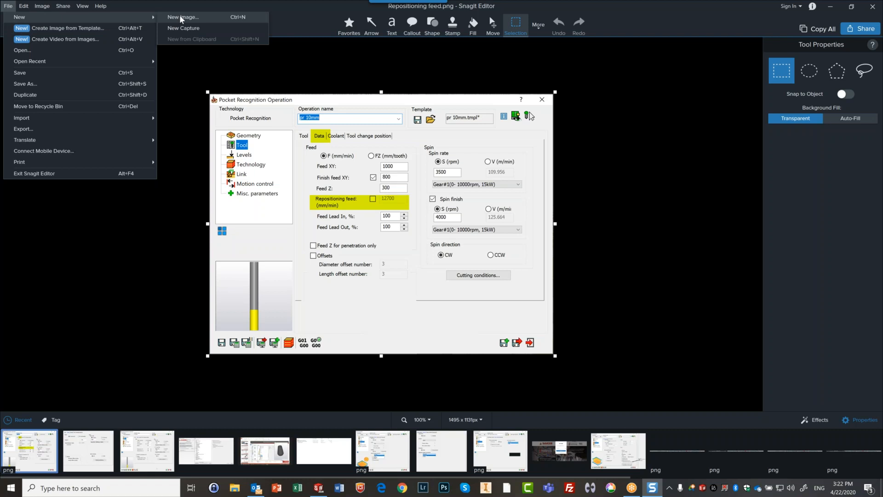
click(181, 17)
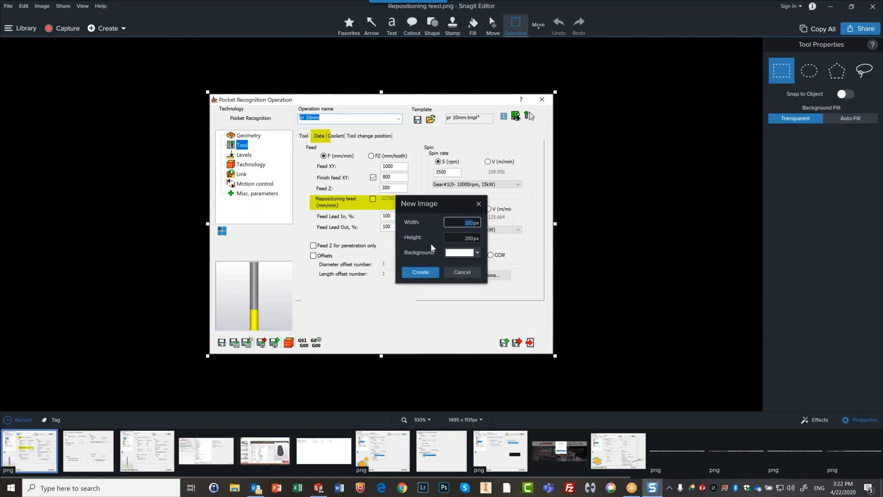
click(420, 272)
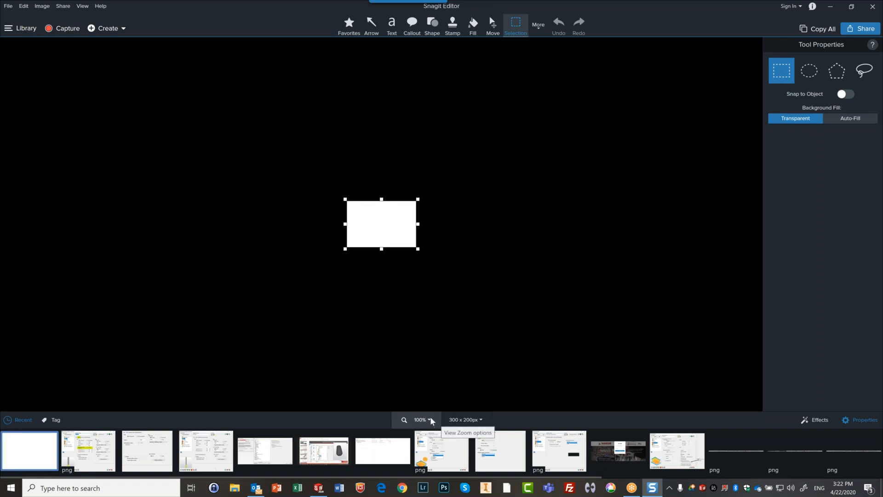
Step: Magnify the blank canvas to 900% and activate the Line tool
click(430, 418)
drag(411, 385, 437, 386)
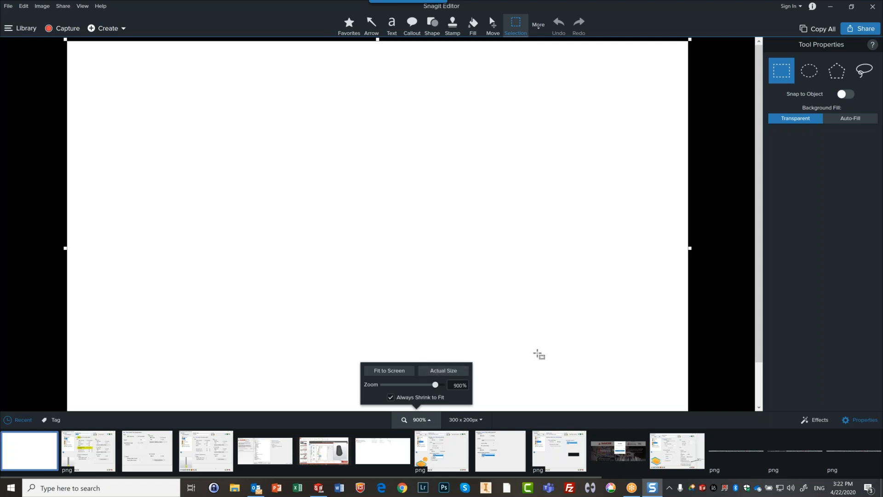
click(538, 354)
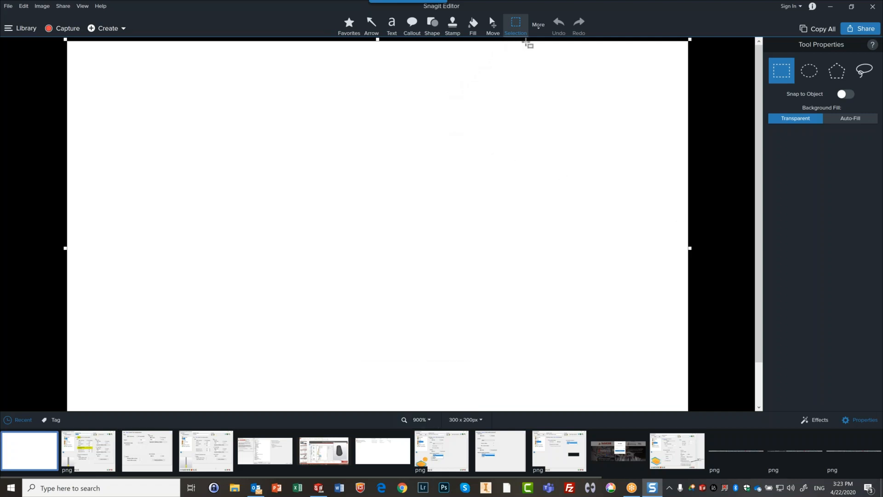
click(543, 28)
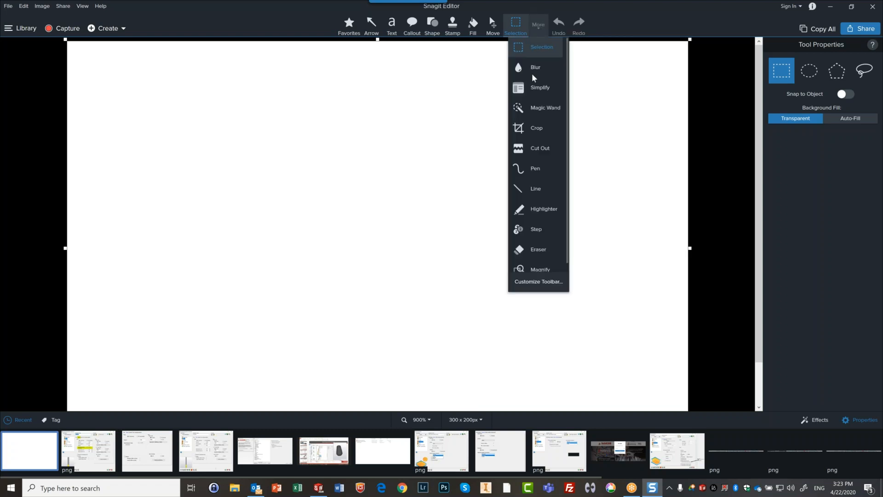
click(519, 188)
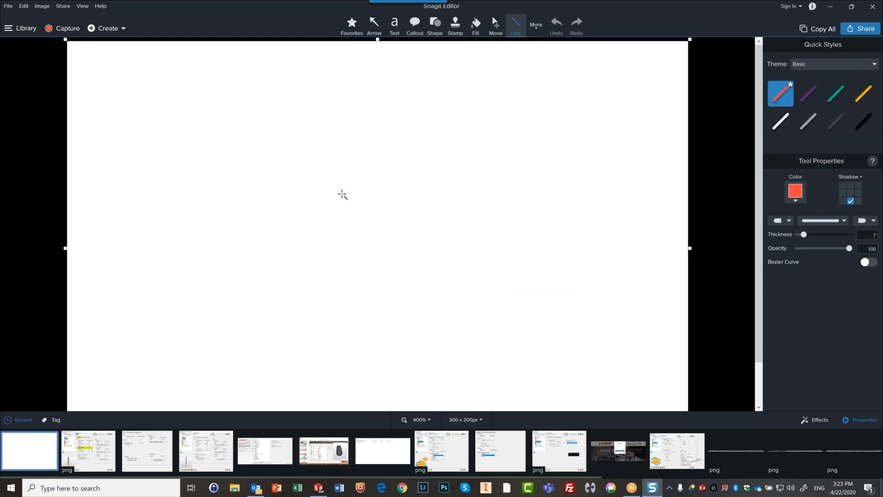
Step: Try a short red horizontal line at thickness 7 on the canvas, and delete it
drag(323, 198, 426, 198)
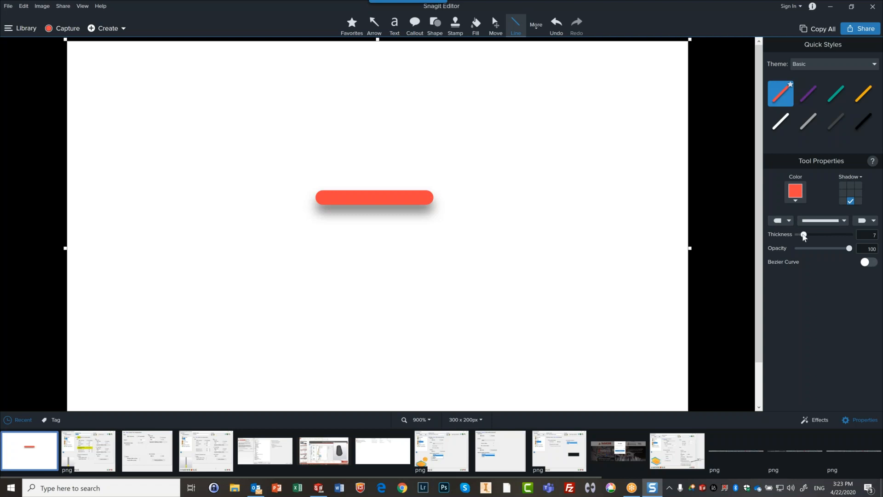
drag(803, 235, 801, 235)
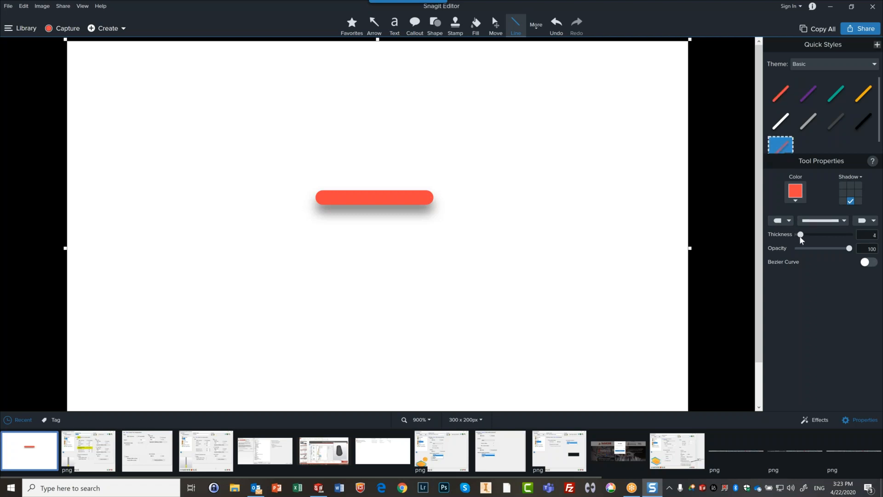
click(422, 198)
key(Delete)
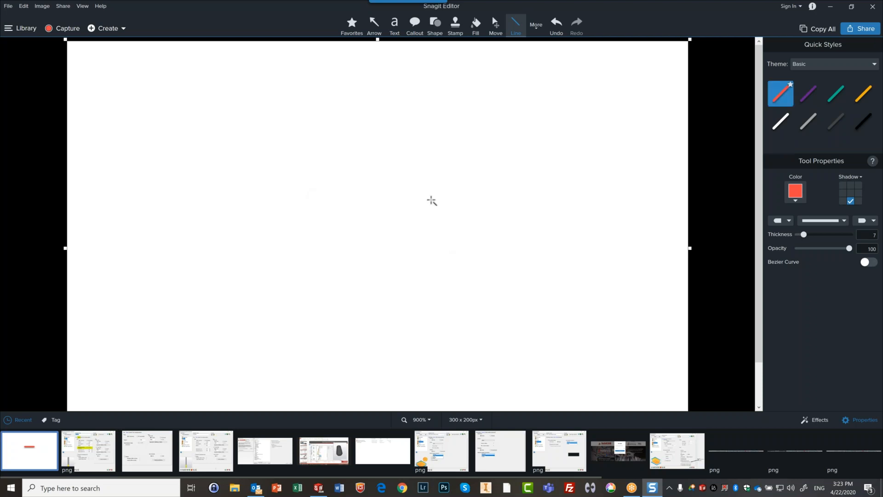
Step: Sketch a spot-drilled hole section with thickness 3 red lines: two horizontal surface segments with a gap and a V-shaped tip through it
drag(801, 235, 799, 235)
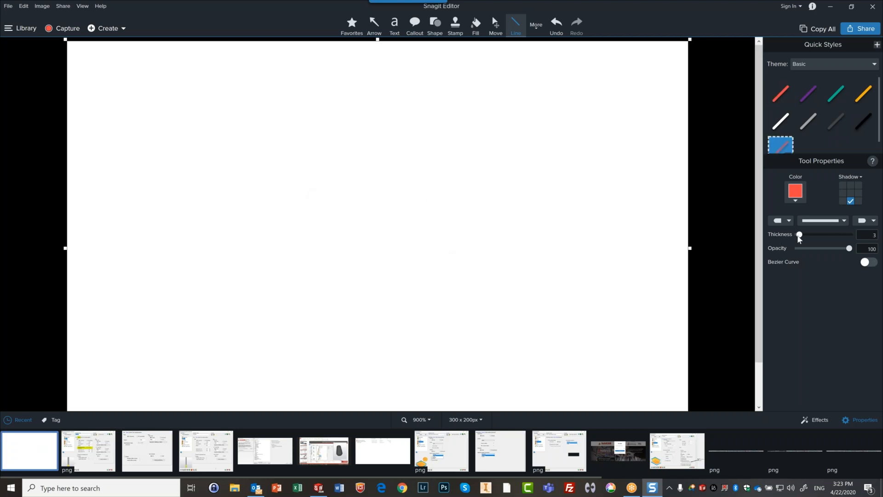
drag(269, 183, 590, 183)
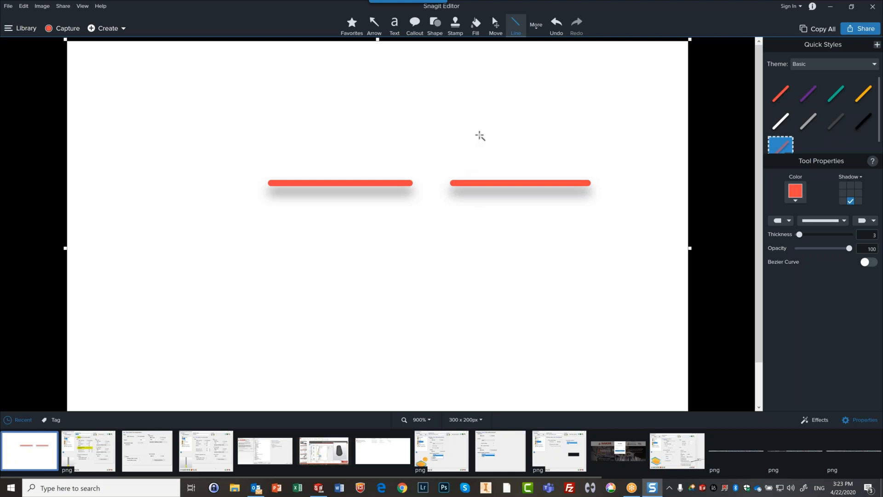
mouse_move(480, 136)
mouse_down()
mouse_move(465, 146)
mouse_move(432, 221)
mouse_move(431, 214)
mouse_up()
drag(388, 128, 431, 214)
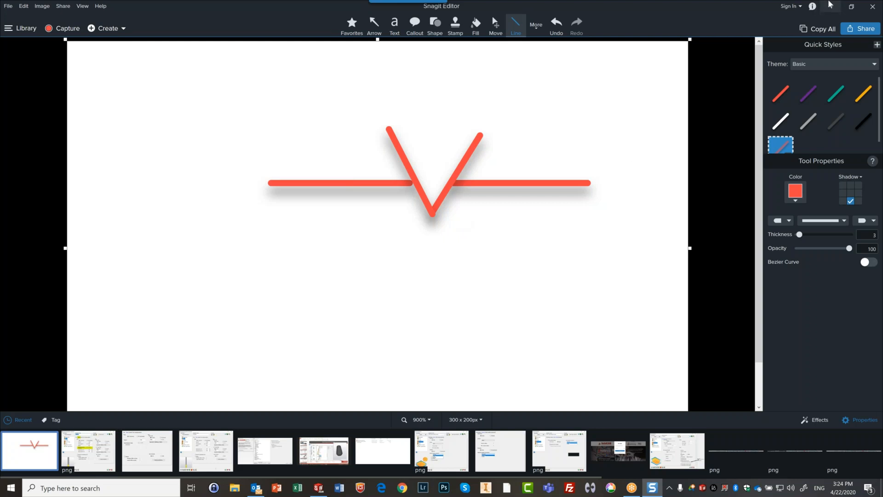
Step: Switch back to SolidCAM and set the drill depth to 0 with the depth type defined by diameter value
click(831, 6)
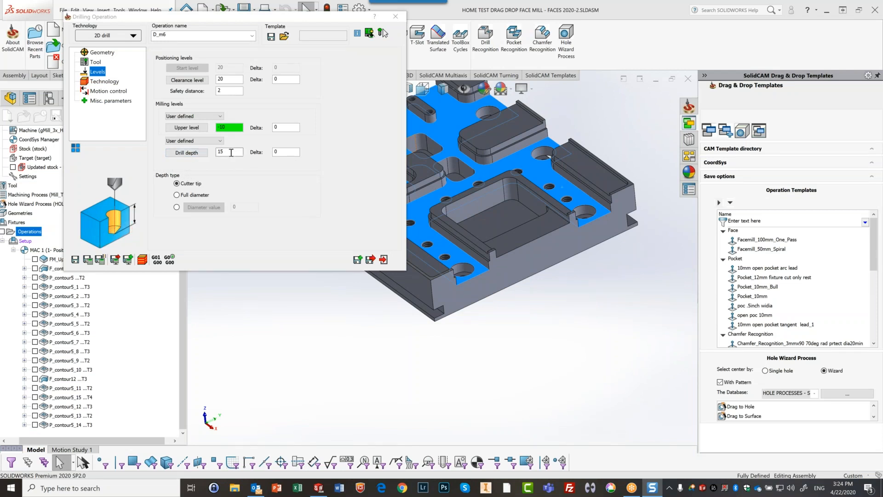
click(231, 153)
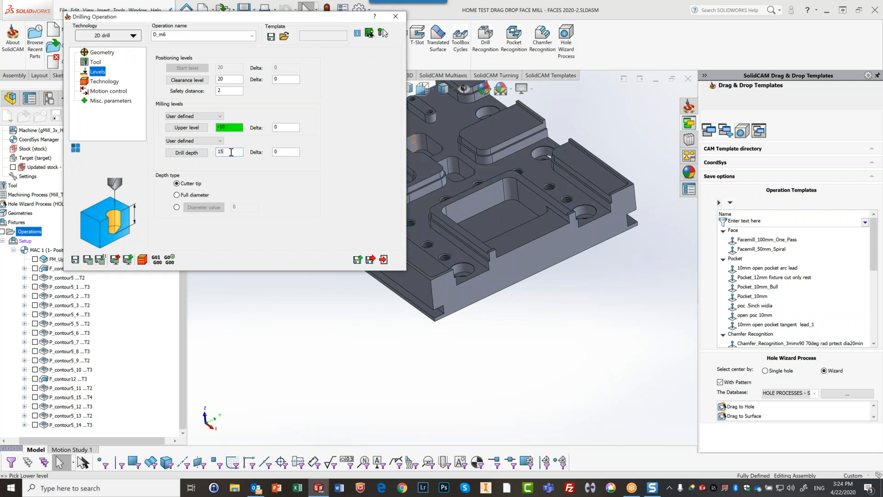
drag(232, 153, 196, 155)
text(0)
click(177, 208)
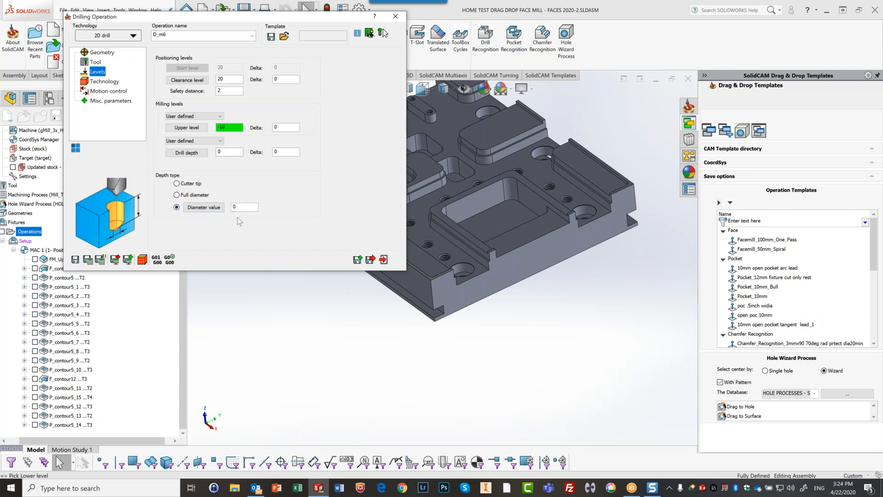
Step: Switch to Snagit Editor to review the spot-drilled hole sketch, and return to the SolidCAM drilling operation
mouse_move(381, 4)
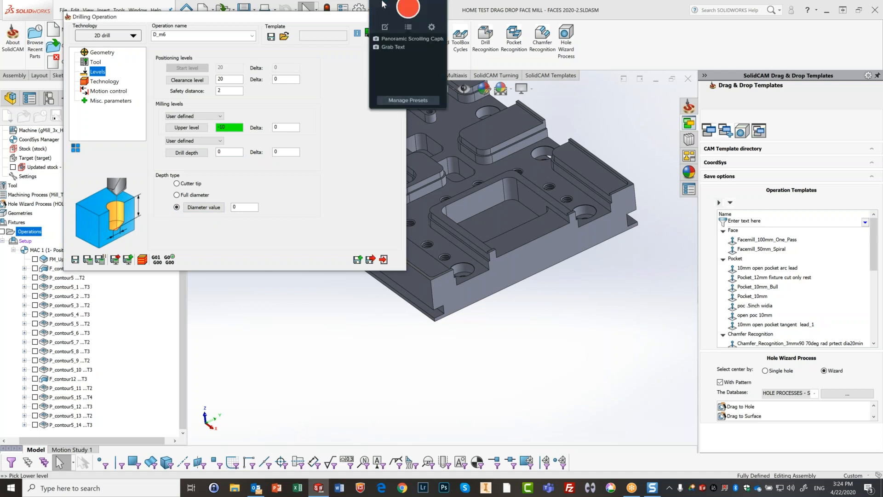
click(385, 34)
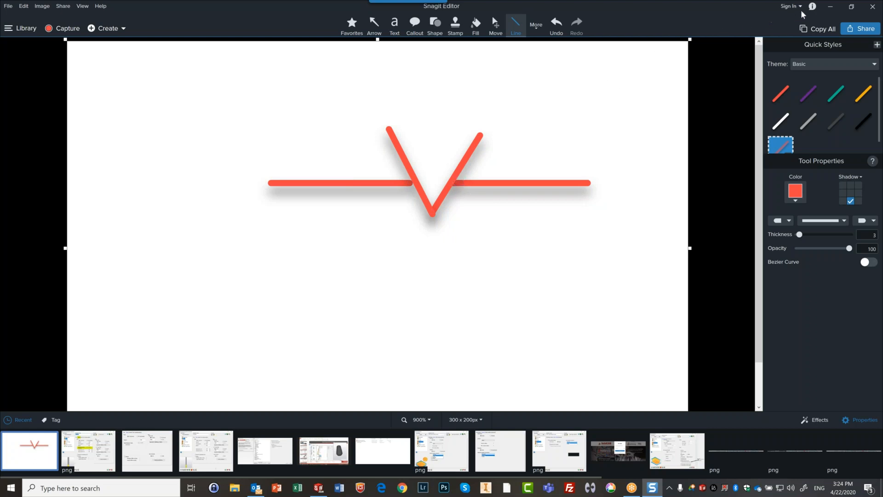
click(830, 6)
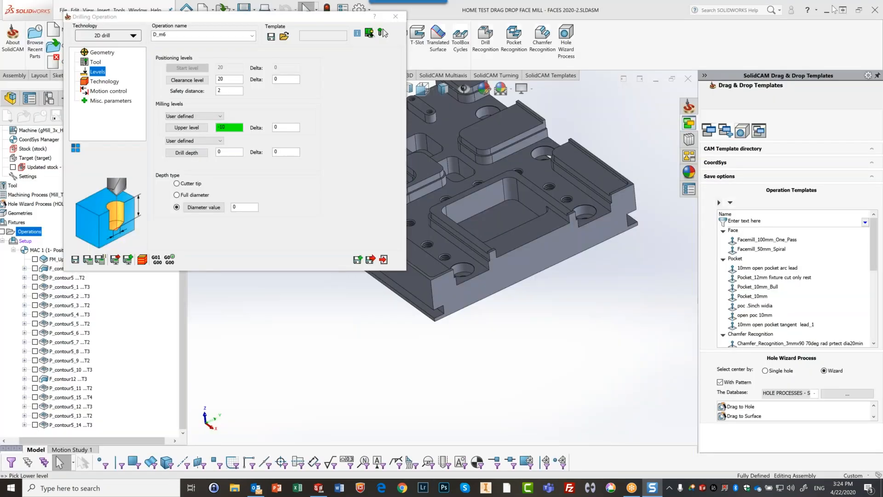
Step: Set the depth type's diameter value to 6.05 mm by picking the upper circular edge of a tapped M6 hole
click(241, 207)
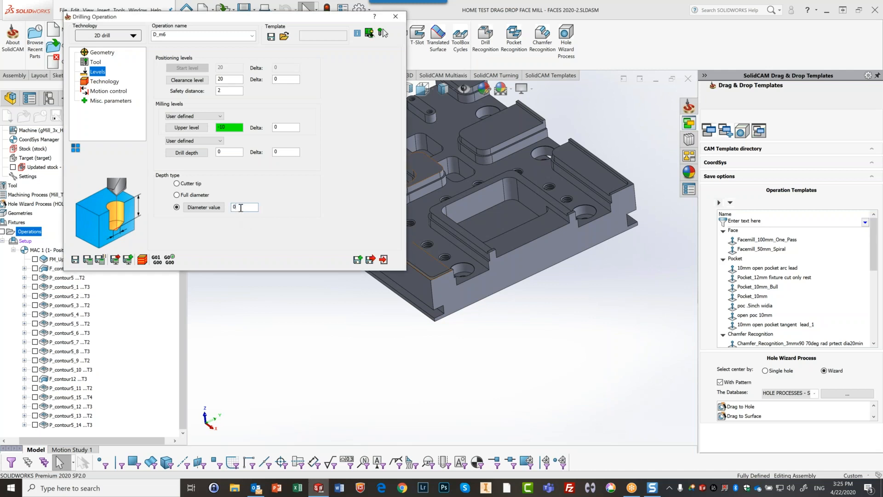
scroll(610, 149, down, 6)
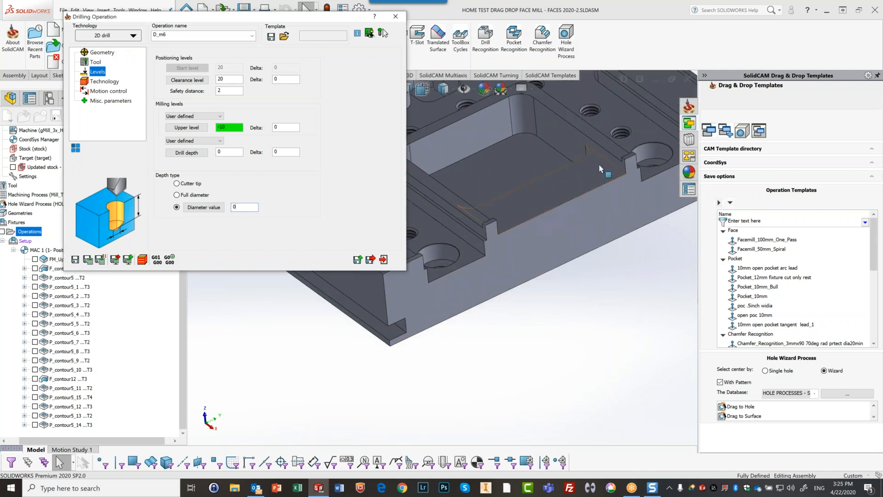
scroll(602, 158, down, 4)
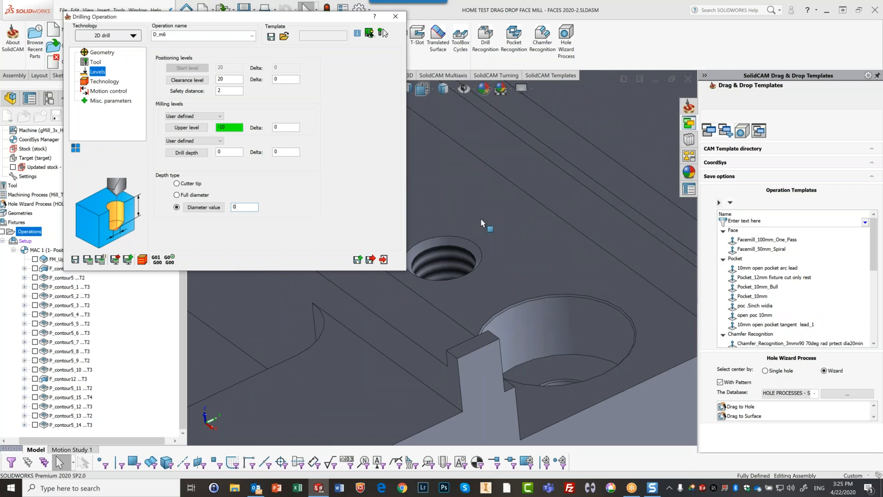
click(477, 248)
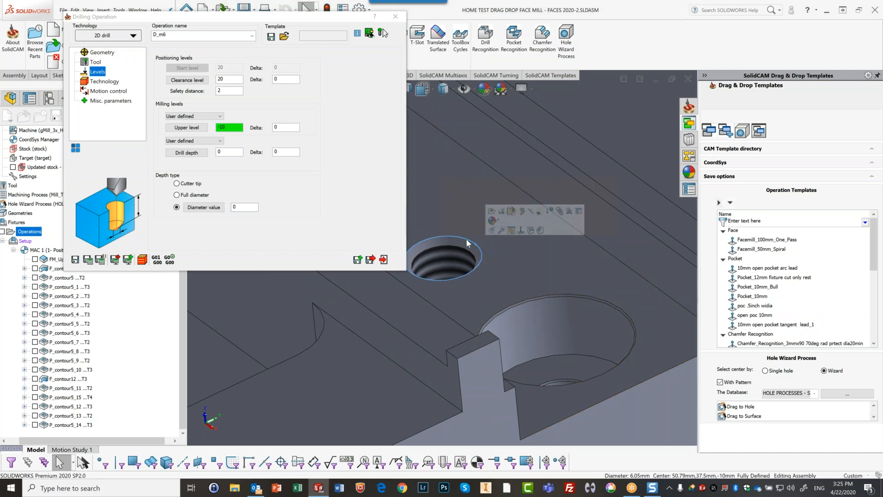
click(223, 207)
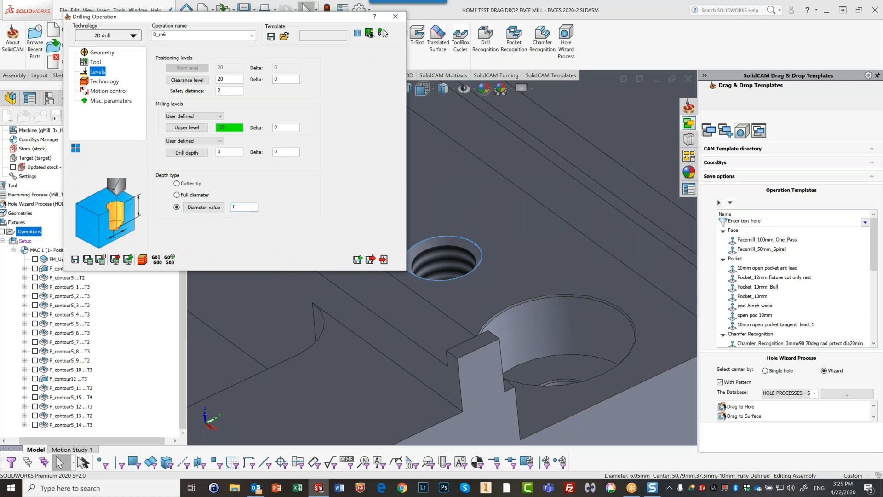
click(428, 242)
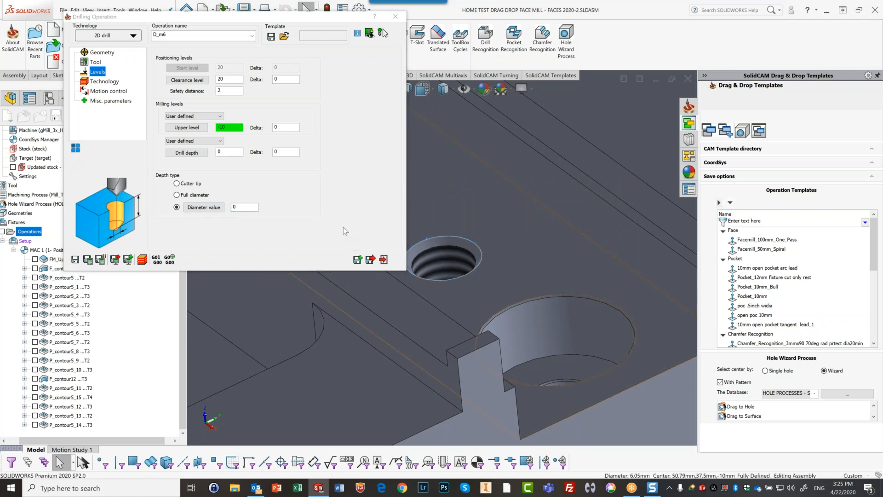
click(241, 211)
click(205, 207)
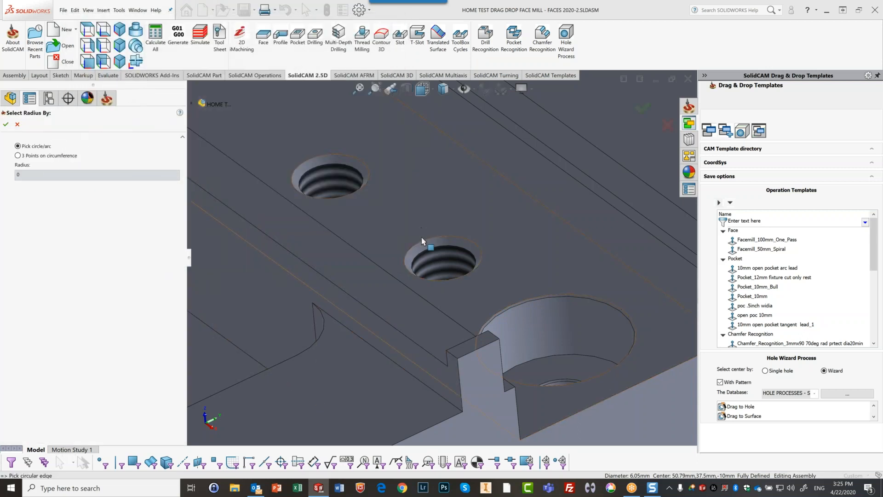
click(422, 243)
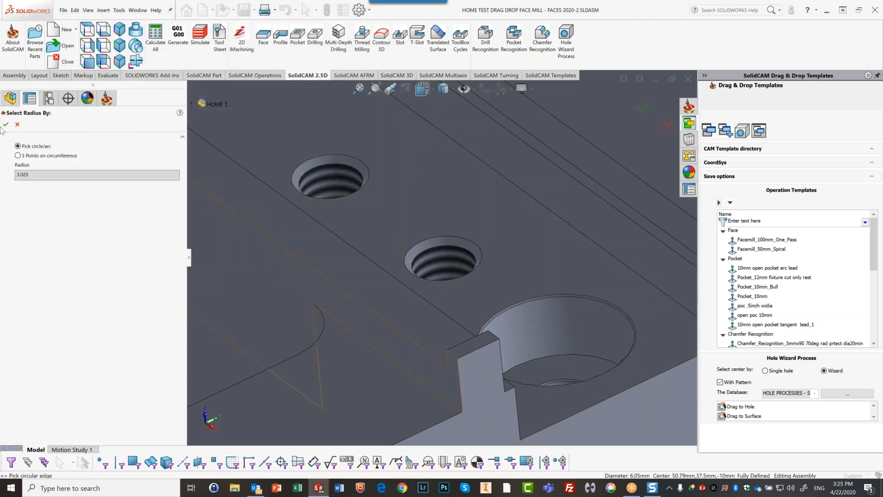
click(5, 124)
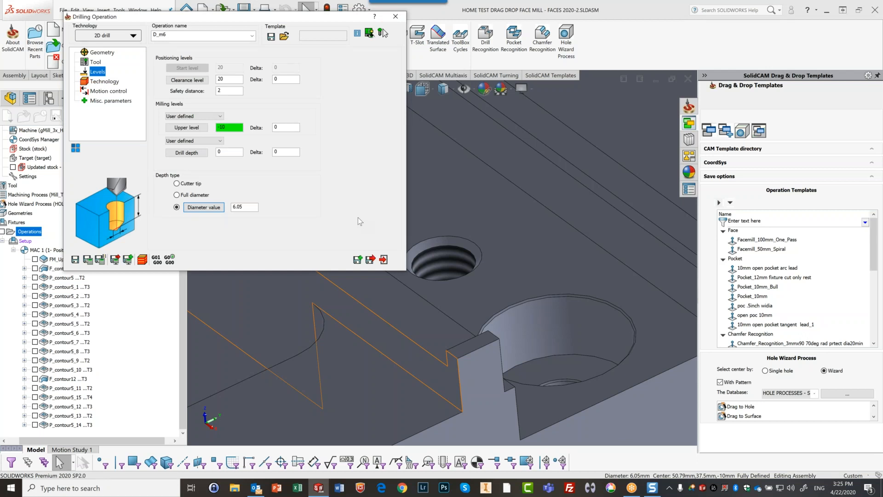
Step: Examine the drilling sequence of the M6 holes under default sorting, and close the preview
drag(221, 17, 383, 5)
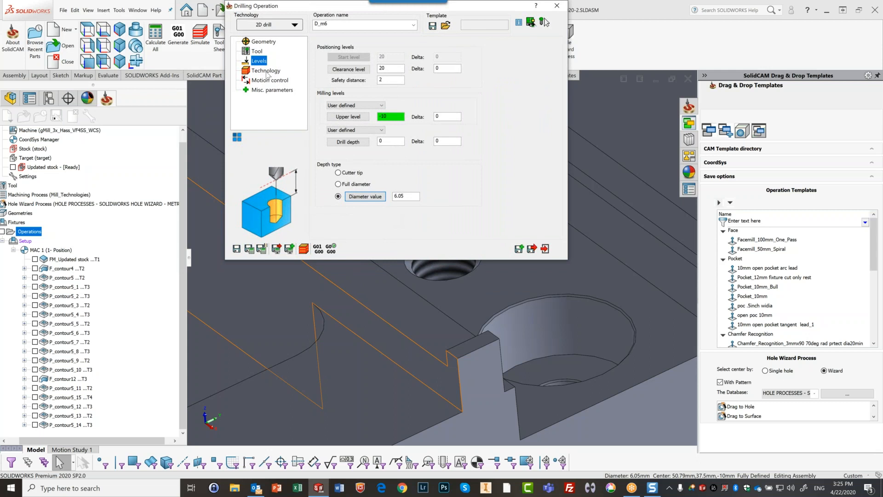
click(266, 72)
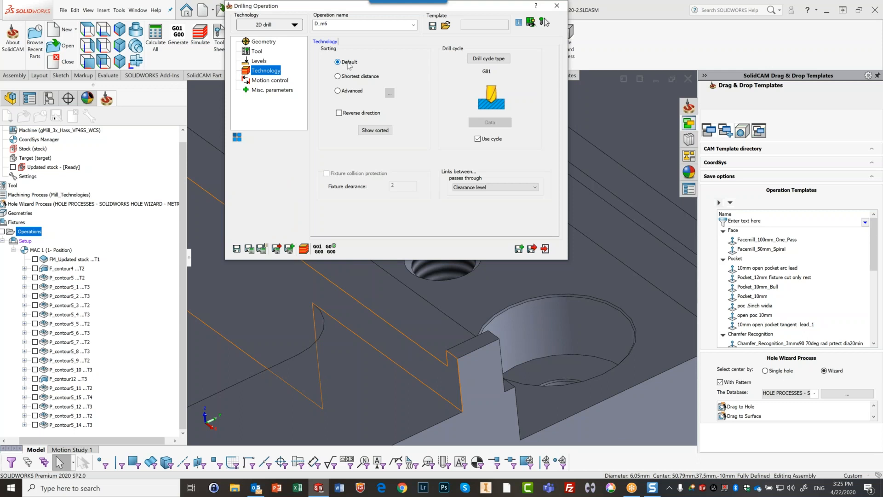
click(375, 130)
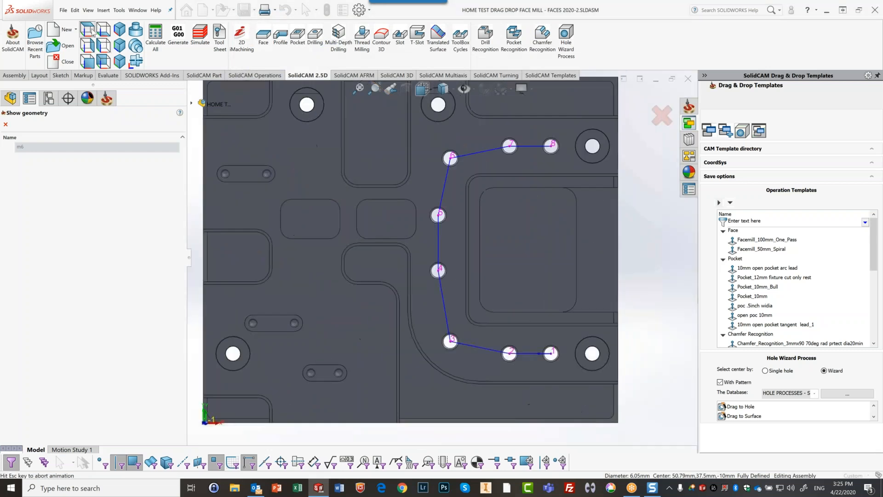
scroll(553, 351, down, 3)
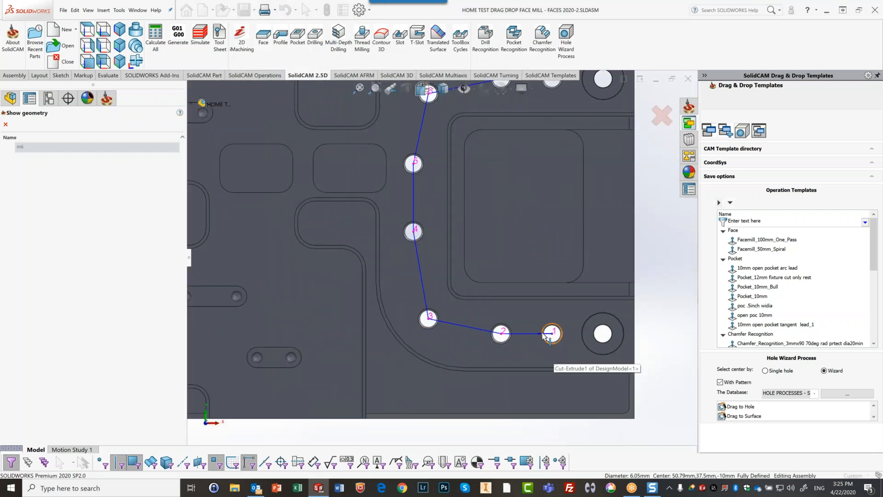
scroll(446, 137, up, 3)
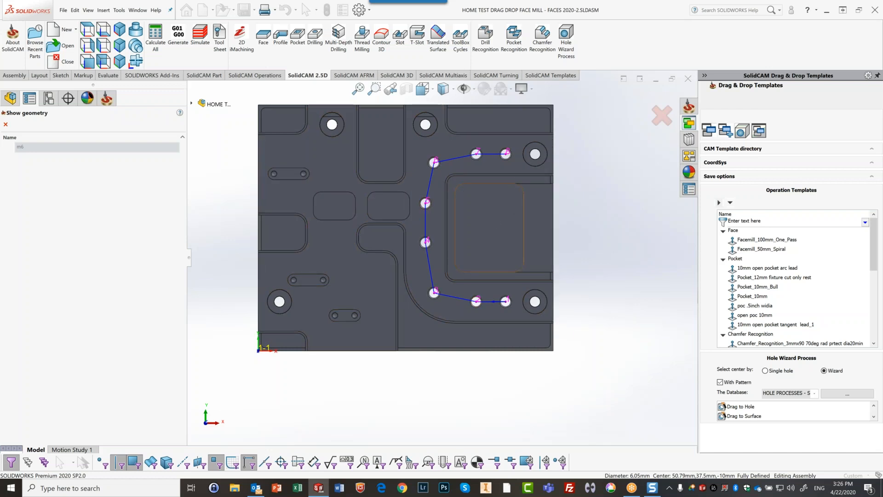
click(5, 125)
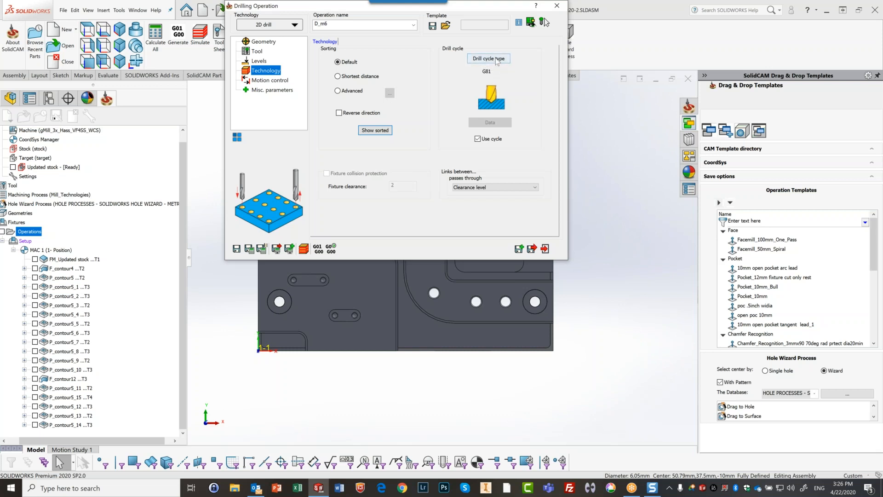
Step: Change the drill cycle to G82 and set its P_Dwell value to 0.5
click(498, 61)
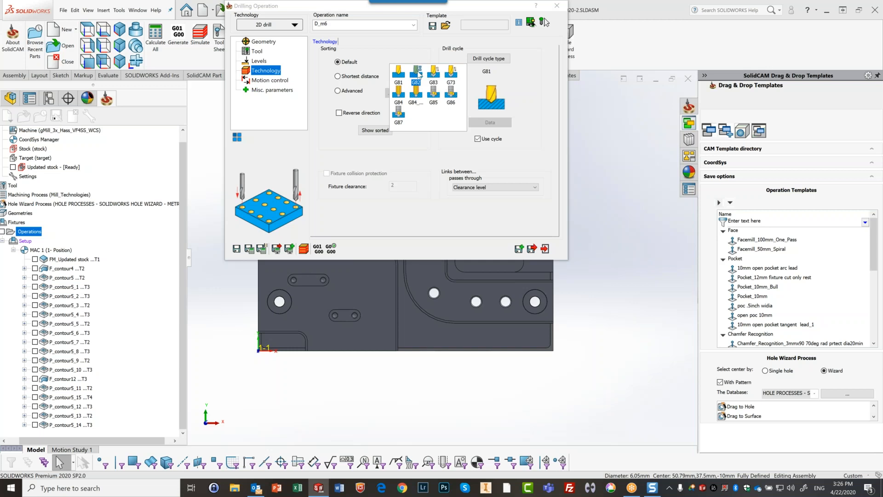
click(419, 72)
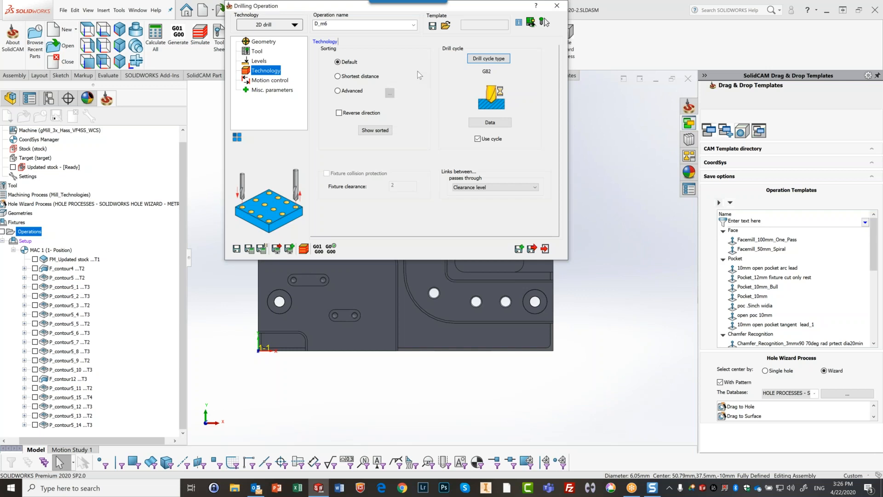
click(490, 122)
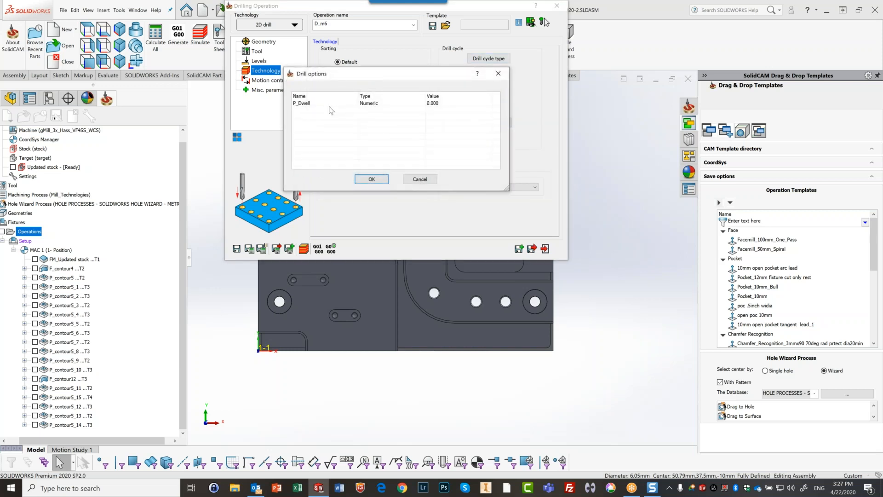
double_click(441, 104)
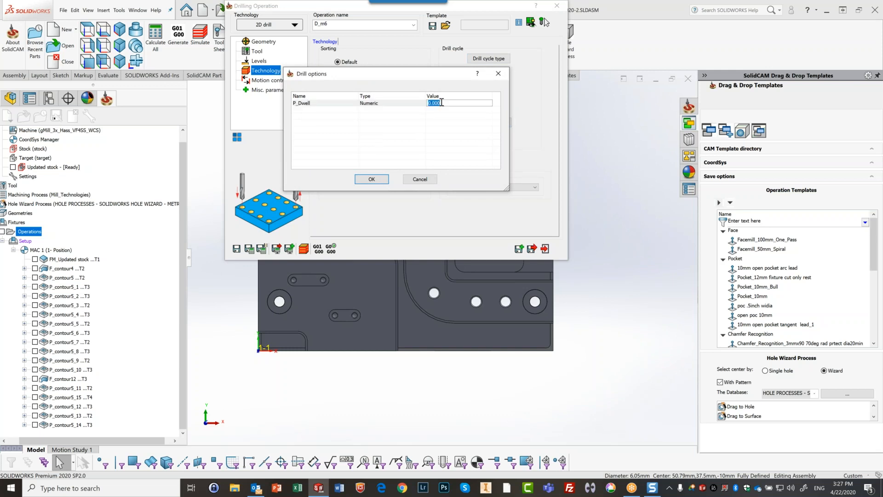
text(0.5)
click(366, 180)
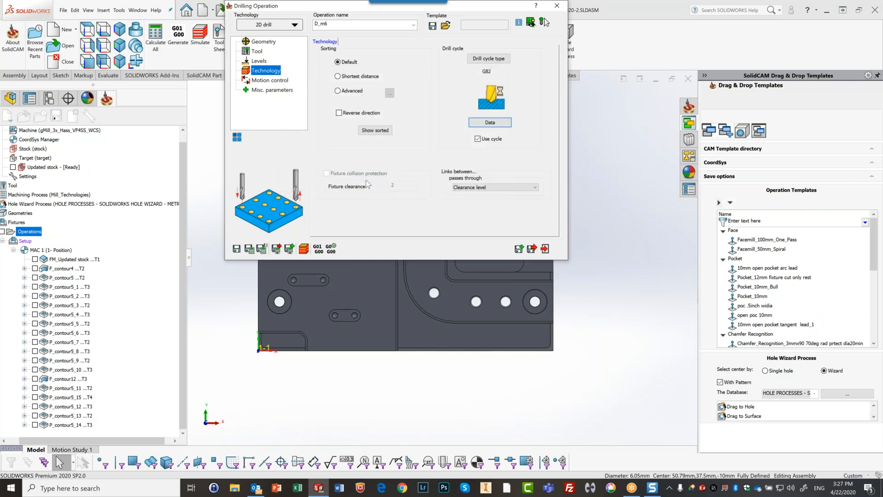
Step: Save and calculate the D_m6 drilling operation, and open its simulation
click(249, 248)
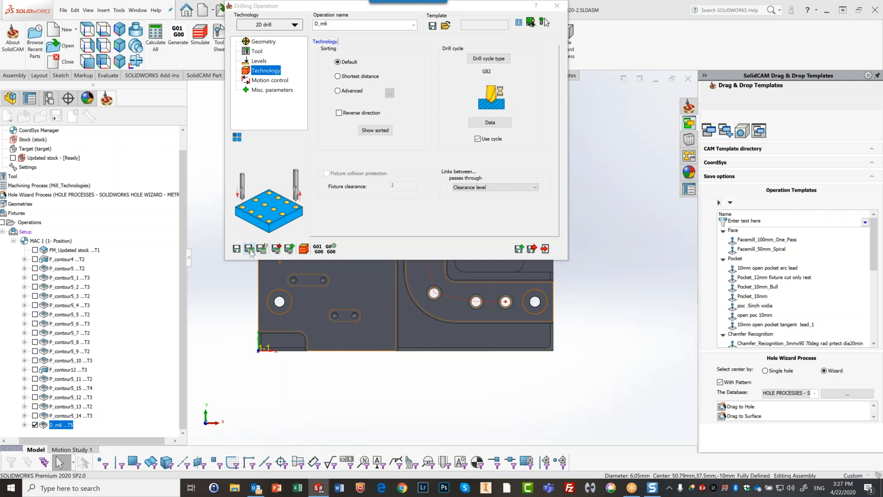
click(543, 21)
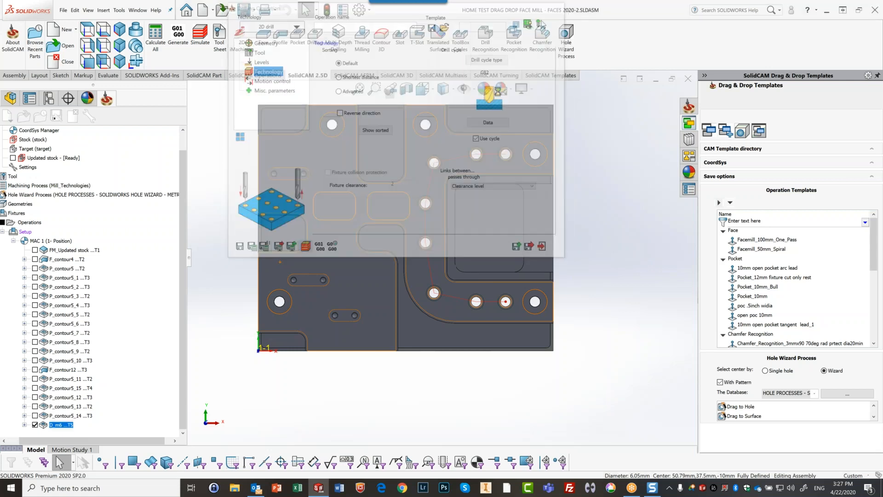
middle_drag(335, 224, 326, 178)
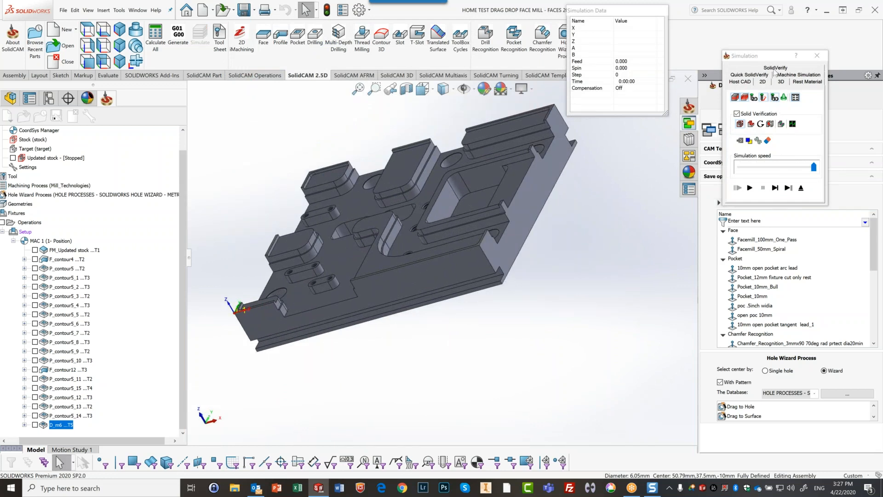
Step: Step through the first spot drilling moves of the D_m6 operation in the SolidVerify simulation, checking the tool on the plate
click(776, 68)
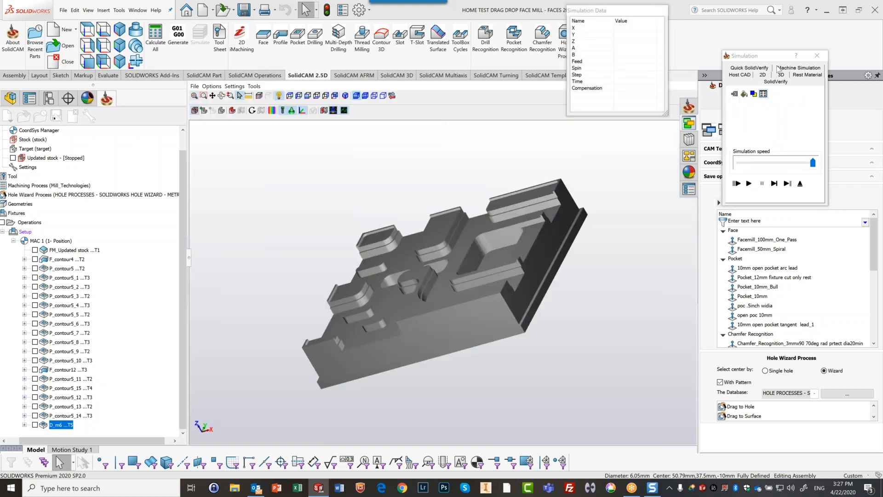
click(775, 184)
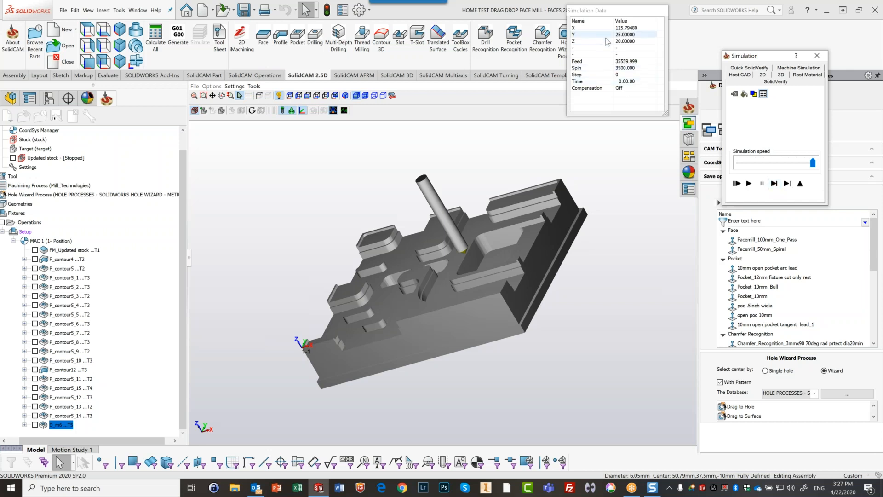
click(775, 183)
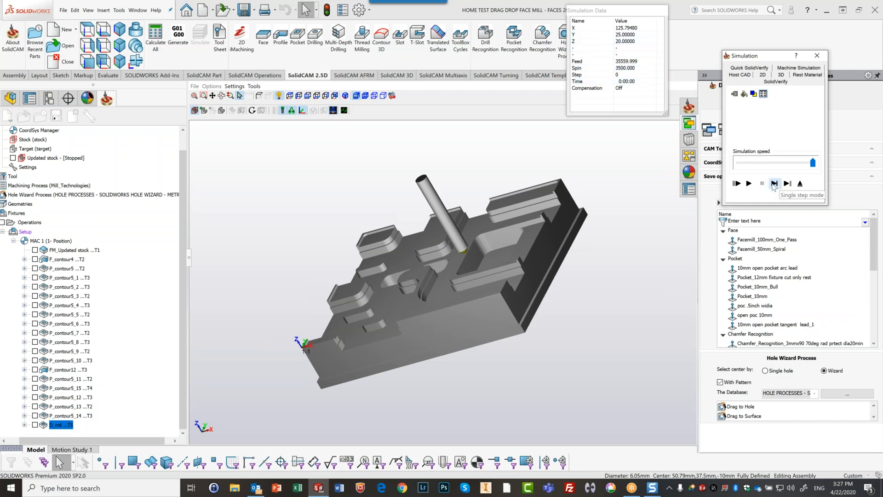
click(775, 184)
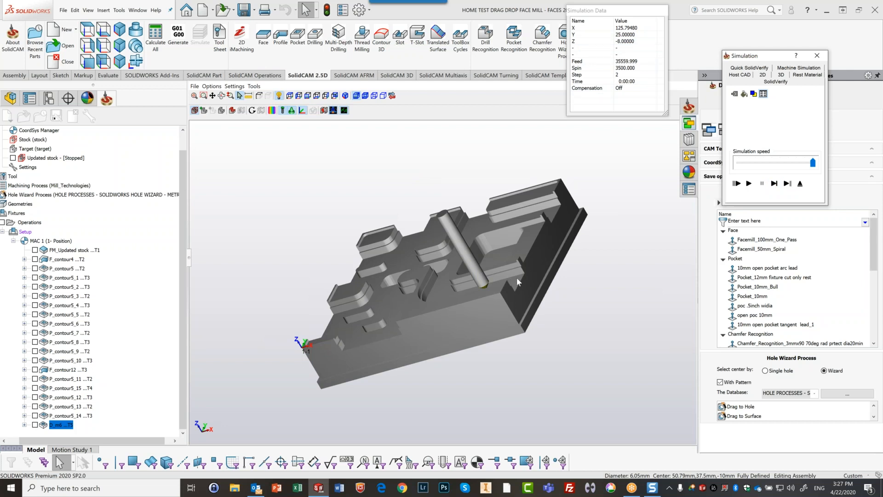
click(774, 183)
mouse_move(630, 263)
middle_down()
mouse_move(633, 272)
mouse_move(623, 267)
mouse_move(646, 258)
mouse_move(623, 269)
middle_up()
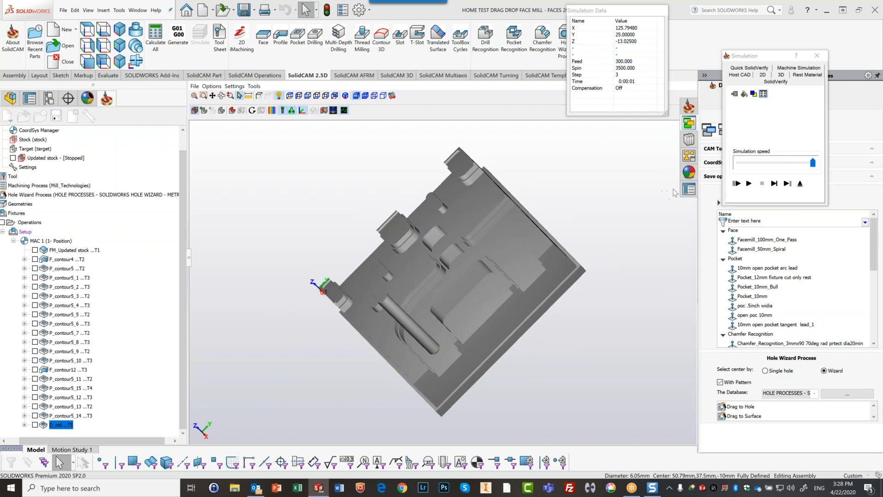
click(774, 184)
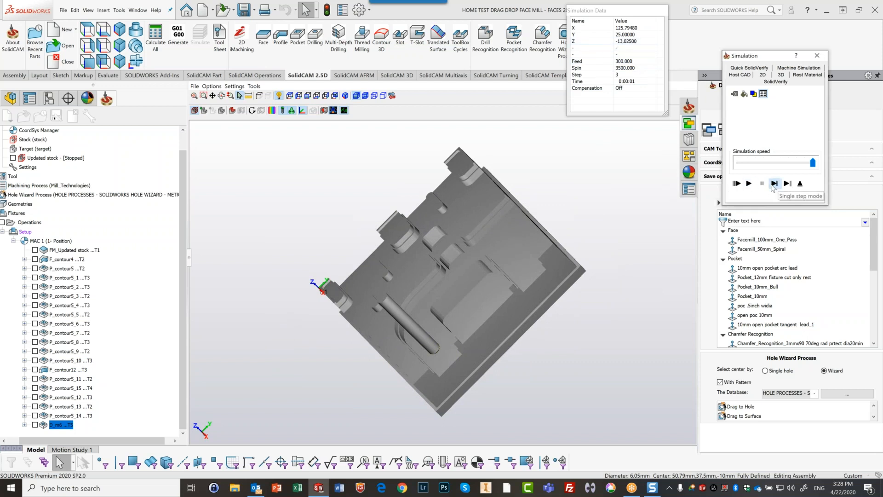
click(774, 184)
Step: Run the rest of the spot drilling simulation, inspect the machined M6 holes, and exit the simulation
click(749, 184)
mouse_move(600, 279)
middle_down()
mouse_move(613, 280)
mouse_move(613, 270)
mouse_move(608, 276)
middle_up()
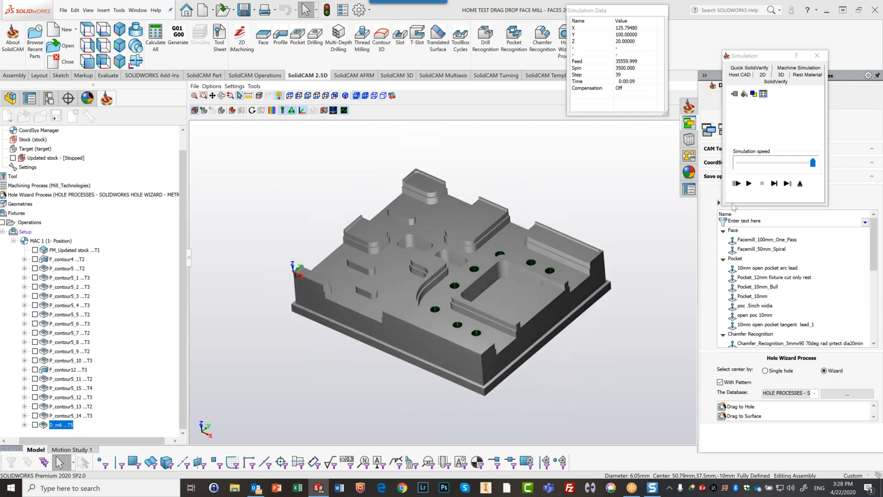
click(801, 184)
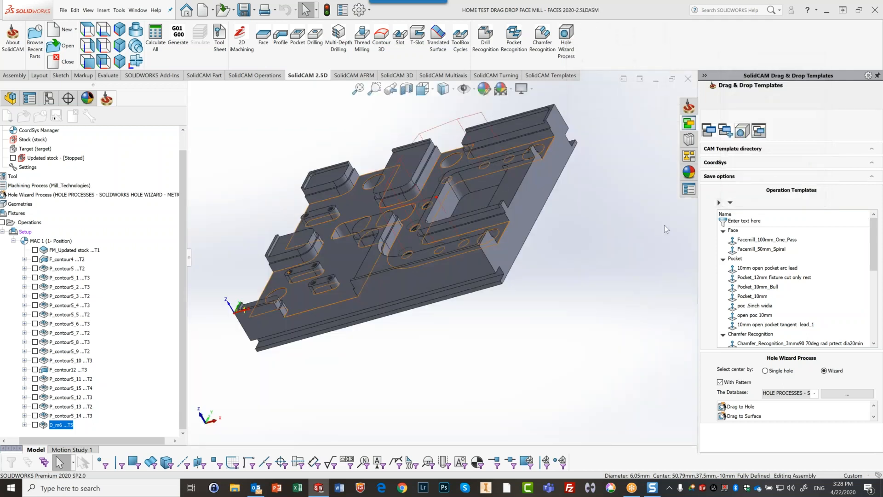
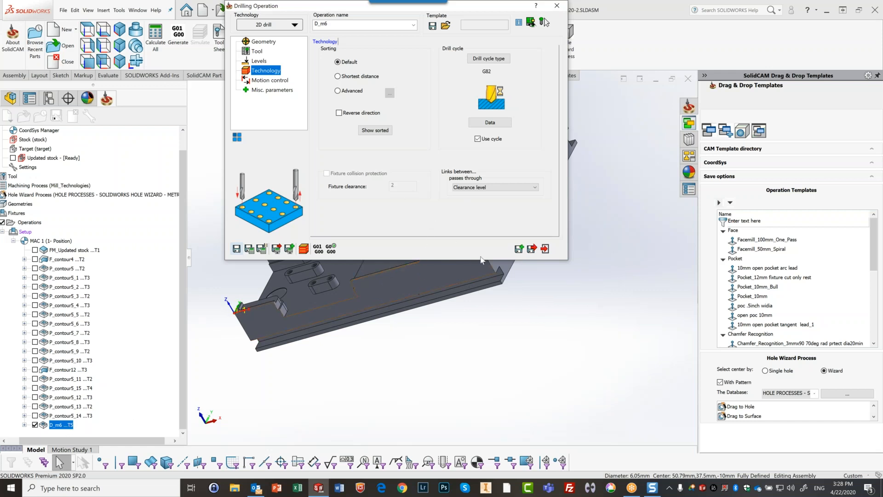
Step: Save and copy the D_m6 drilling operation, and add a new DRILL type tool for the copy
click(519, 249)
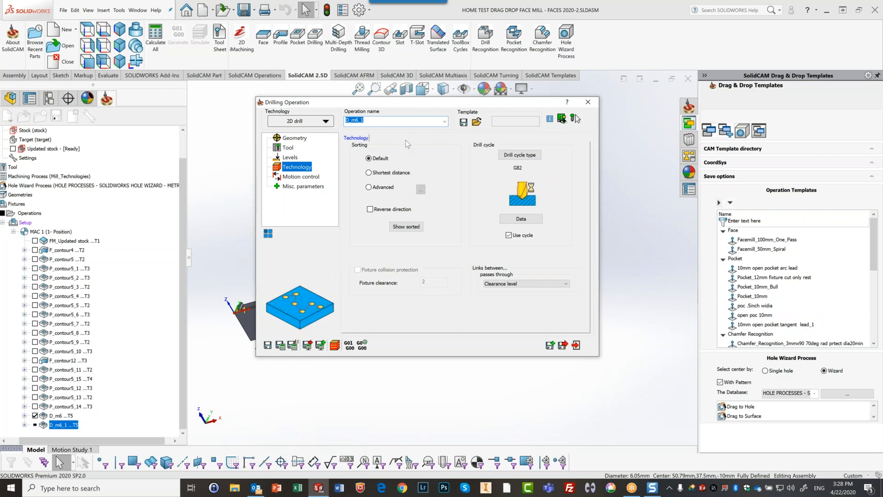
click(288, 148)
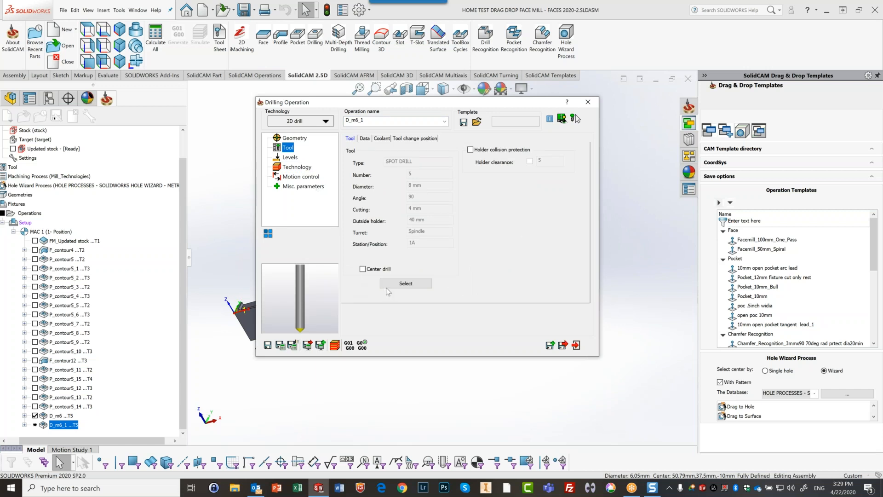
click(406, 283)
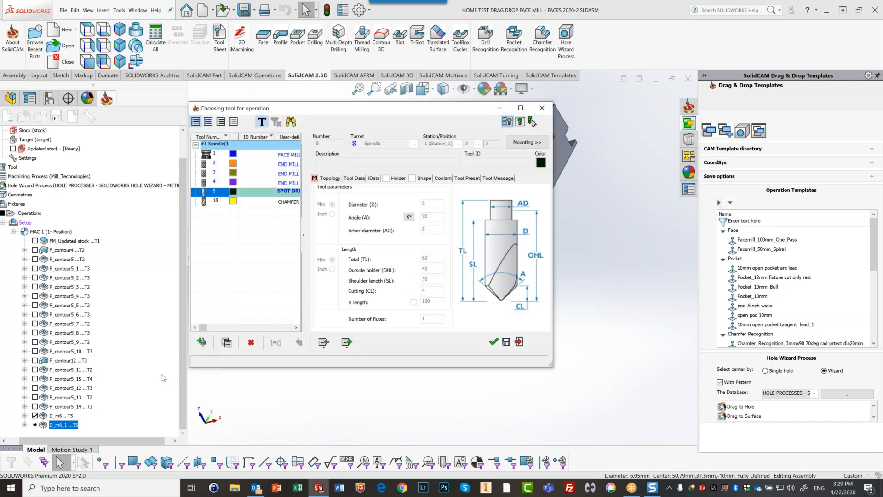
click(202, 342)
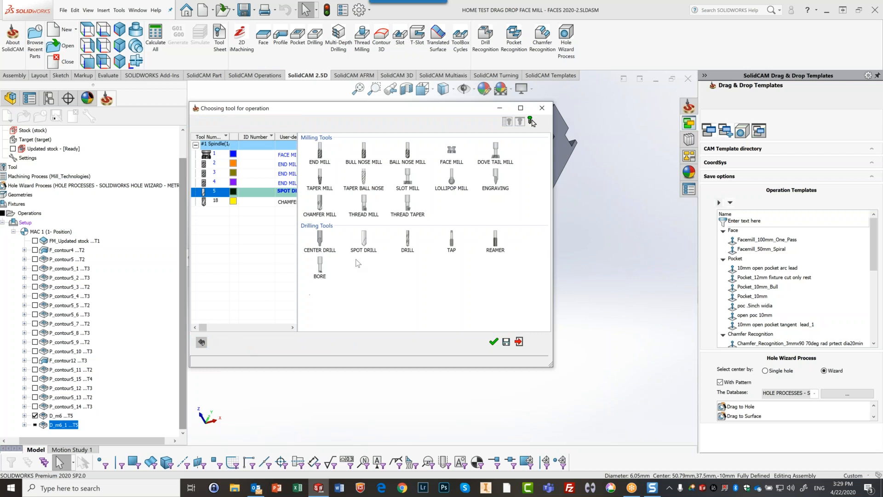
click(410, 242)
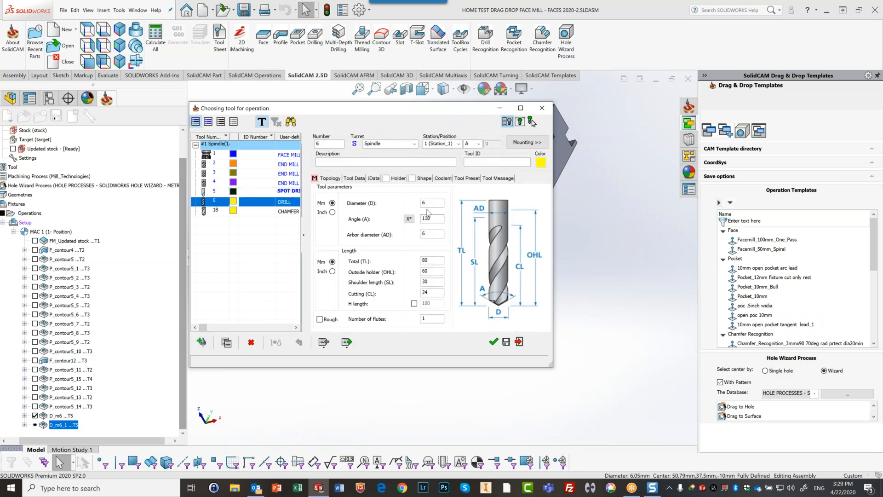
Step: Set the new drill's diameter to 5 mm, check its feed and spin data, and assign it to the operation
click(430, 203)
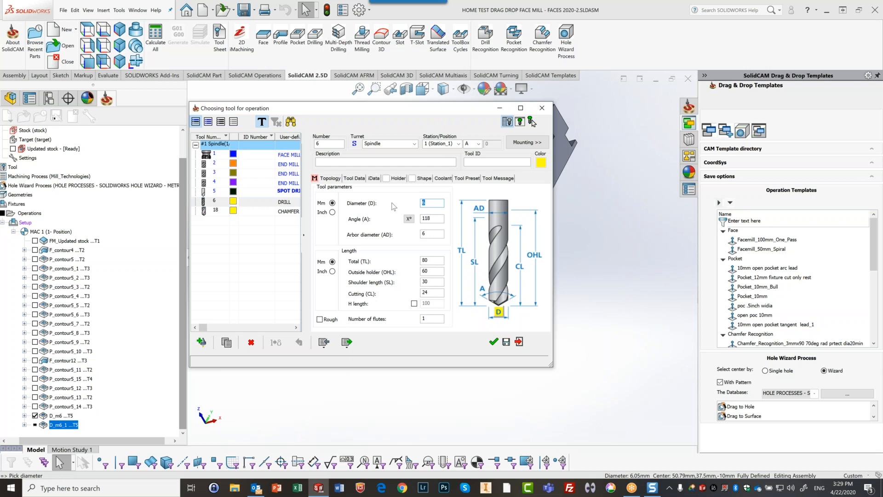
click(432, 219)
click(355, 179)
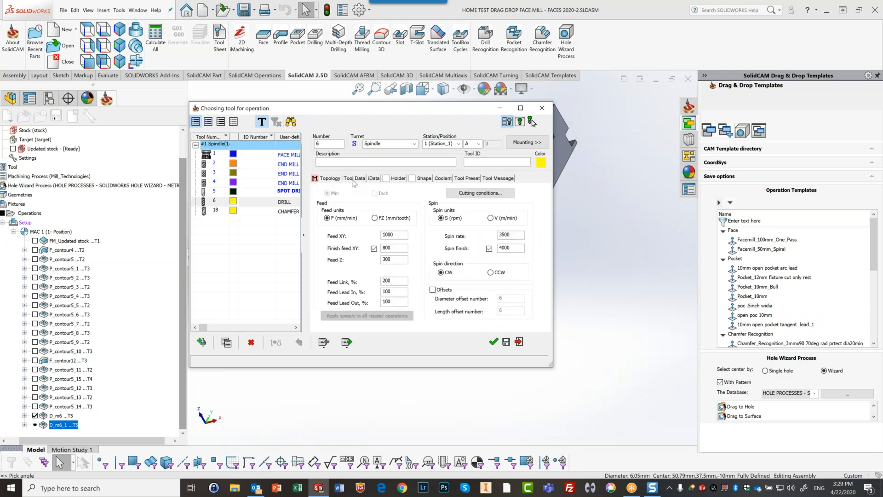
click(328, 178)
click(494, 343)
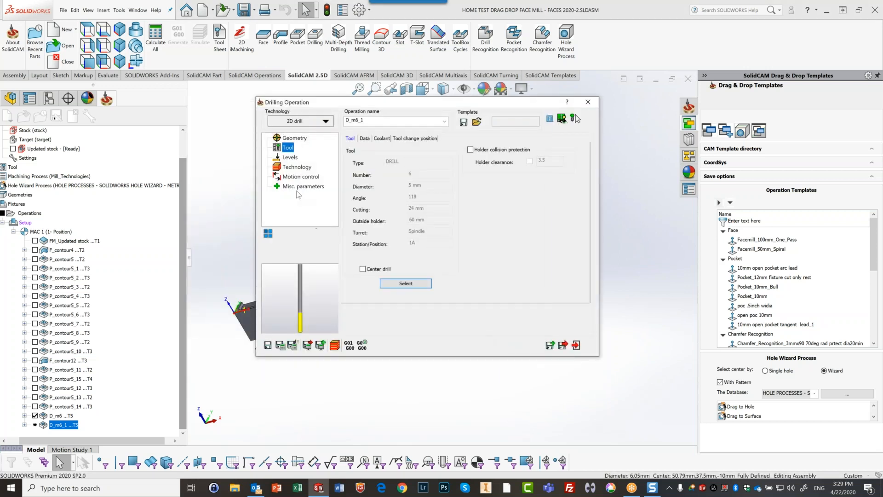
Step: Set the drill depth to 15 mm by picking the lower level on the plate model
click(290, 157)
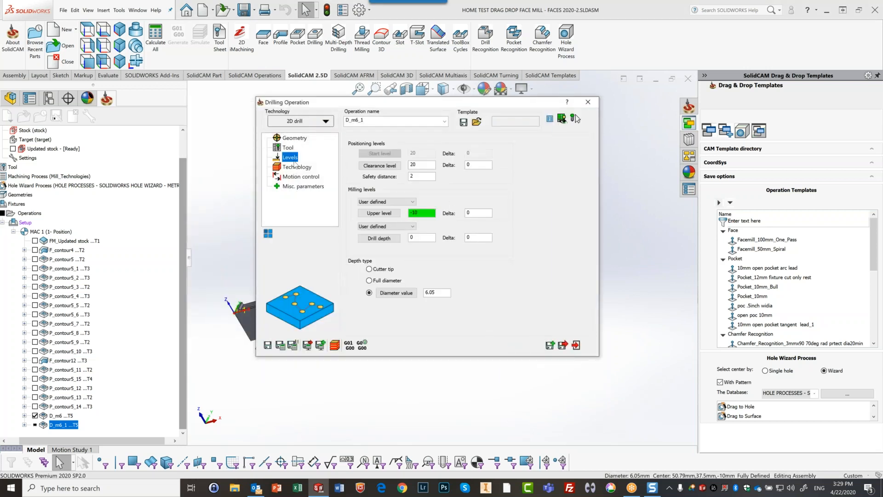
drag(381, 108, 126, 113)
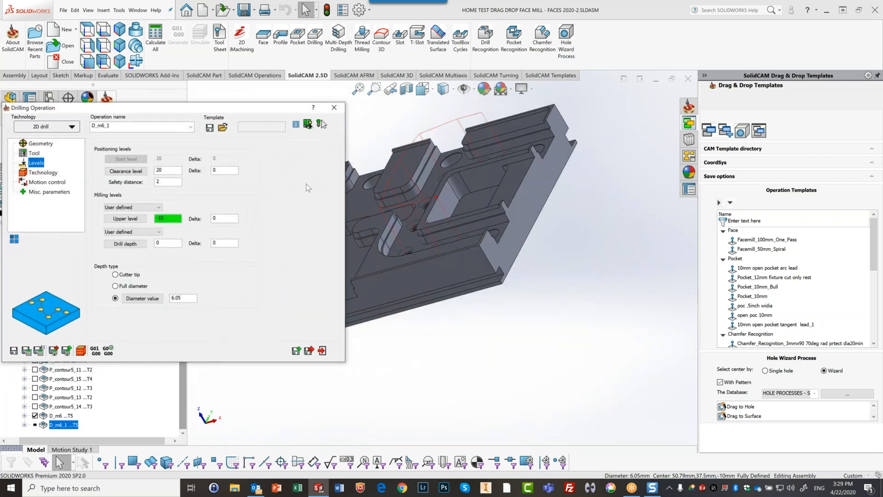
middle_drag(388, 156, 448, 247)
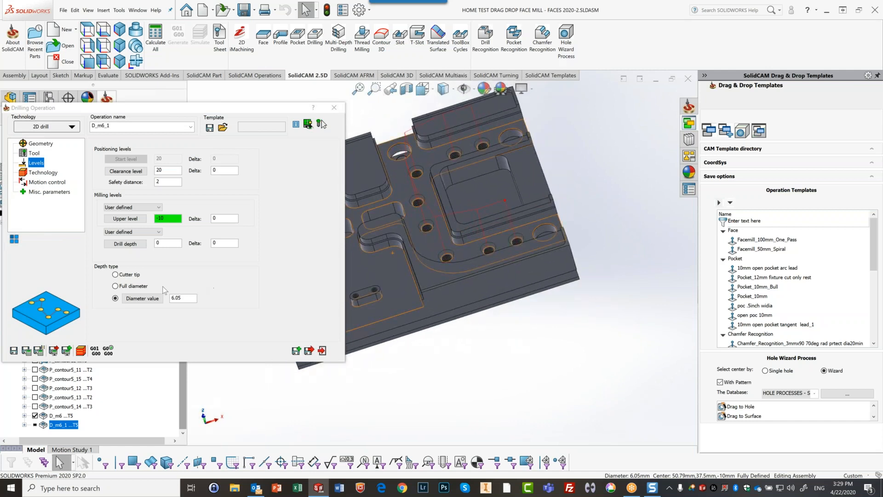
click(168, 244)
middle_drag(477, 326, 399, 249)
click(474, 228)
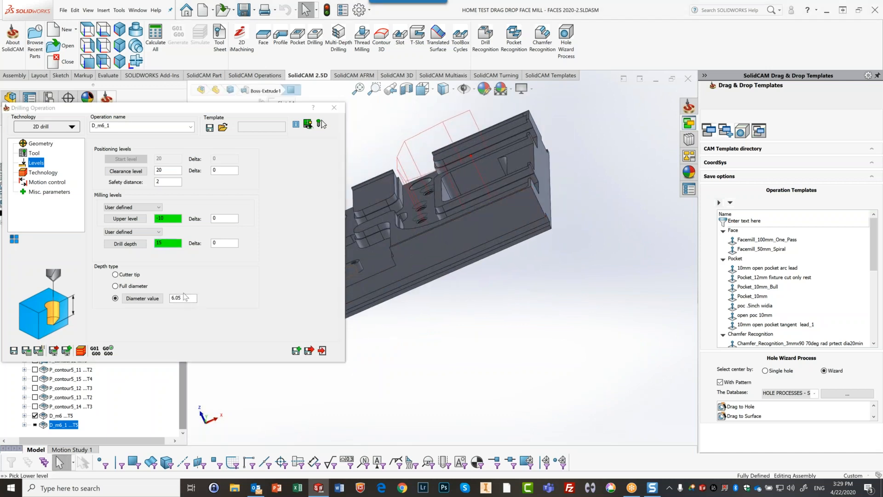
Step: Change the depth type to Full diameter and set the drill depth delta to -0.3
click(115, 286)
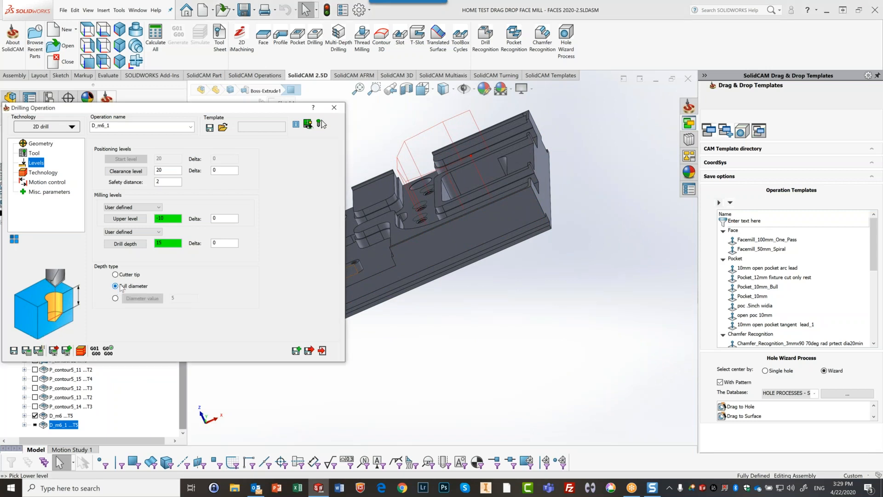
middle_drag(473, 257, 494, 282)
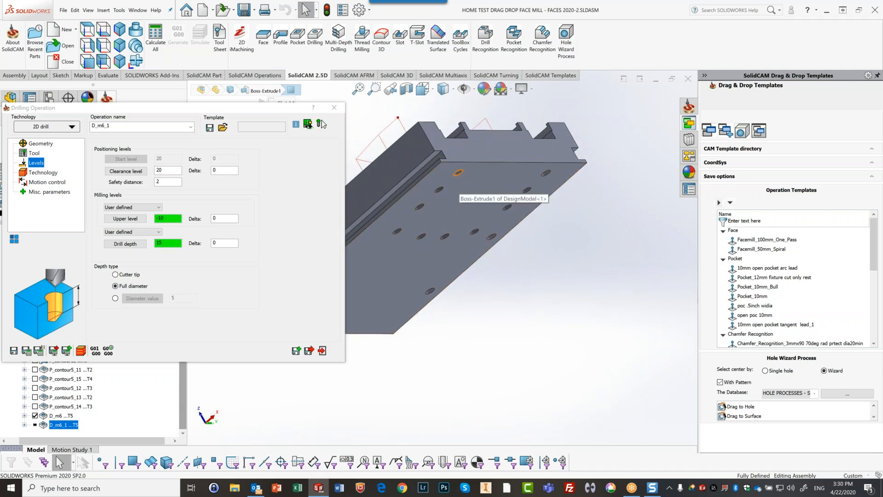
middle_drag(523, 278, 518, 224)
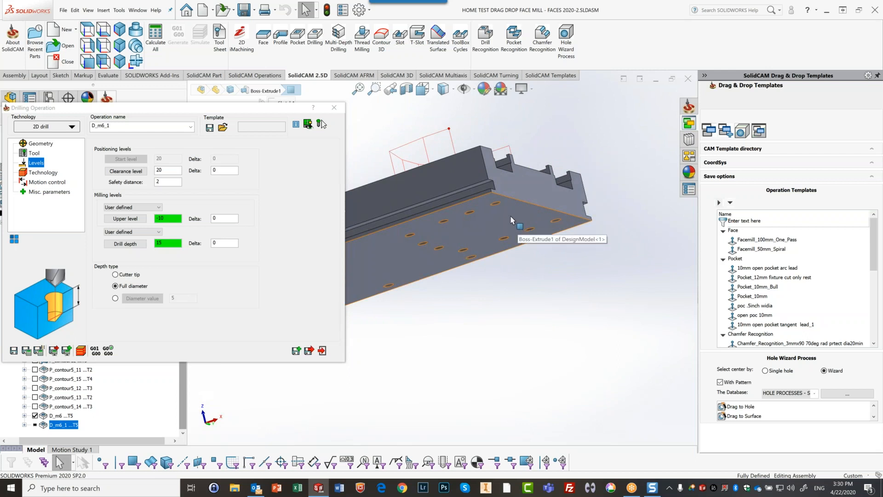
middle_drag(514, 286, 532, 339)
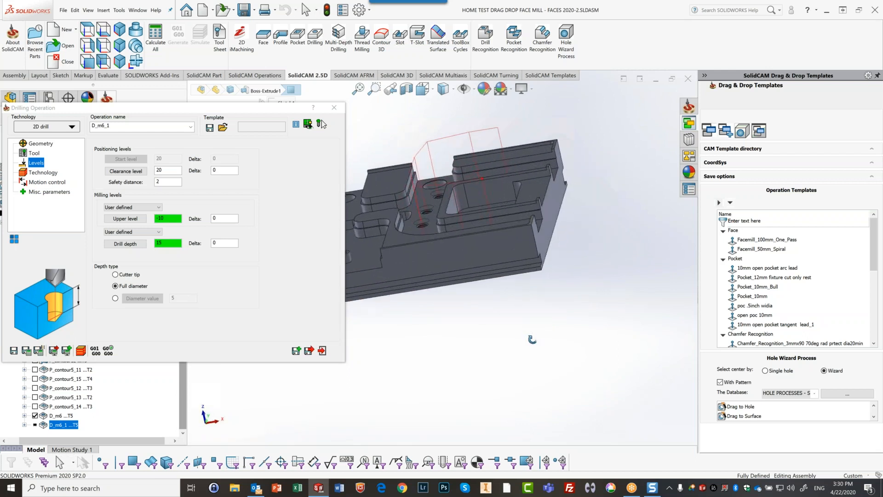
click(222, 242)
double_click(222, 242)
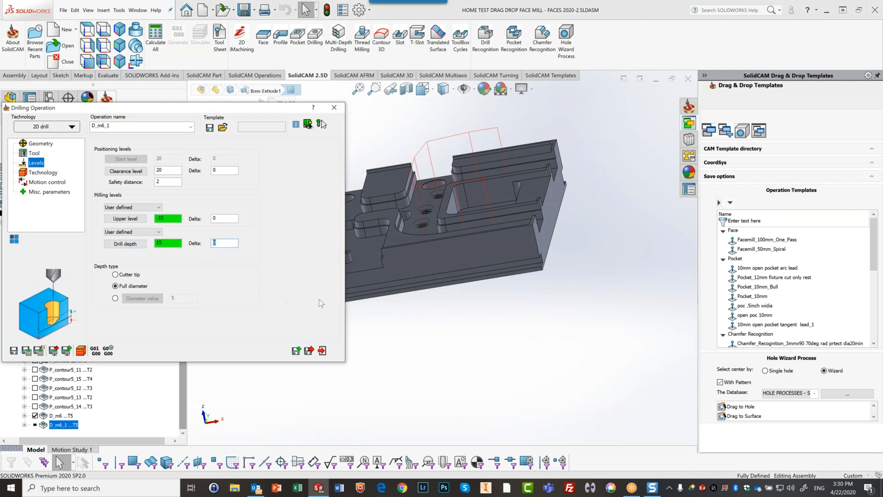
text(-)
drag(170, 111, 271, 82)
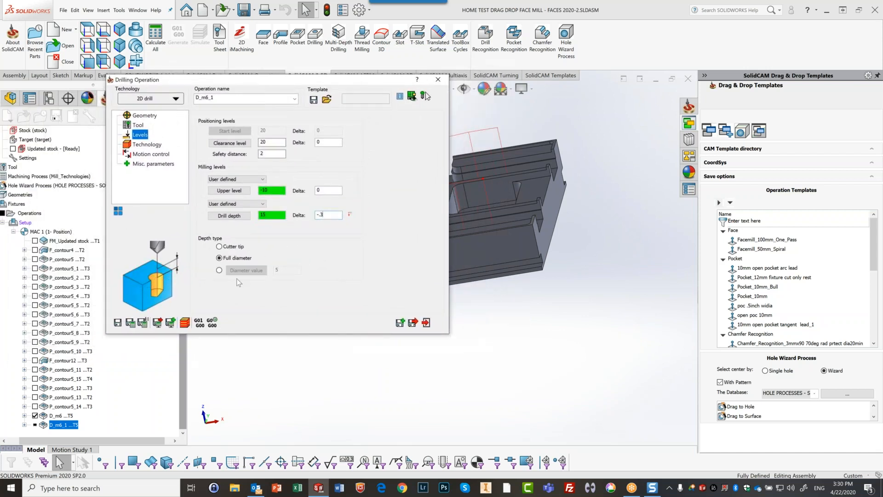
Step: Change the drill cycle to G83 and set its step down value to 3
click(156, 145)
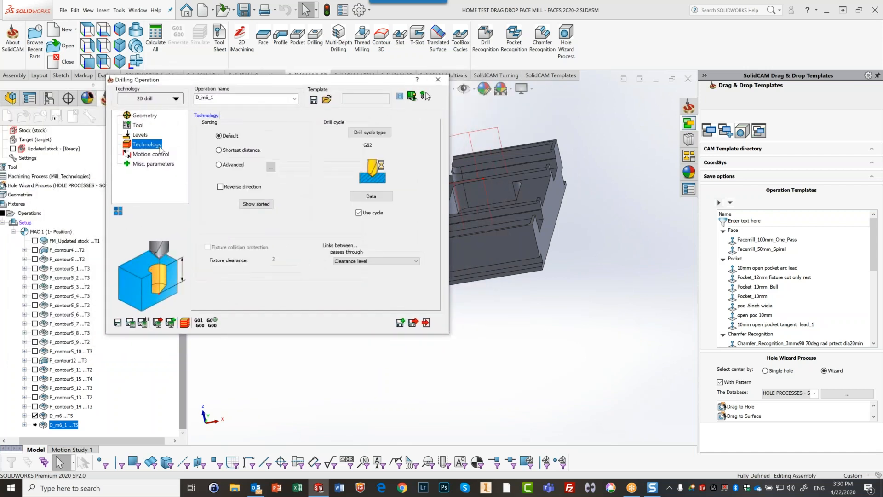
click(370, 132)
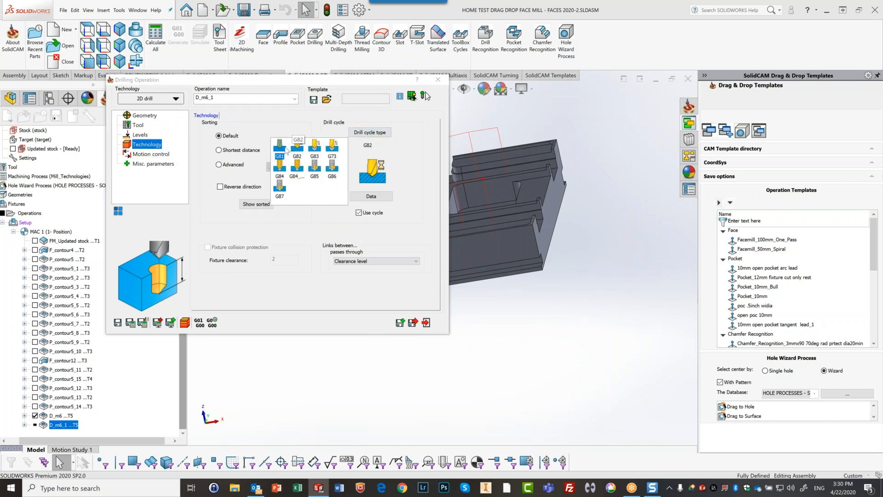
click(314, 153)
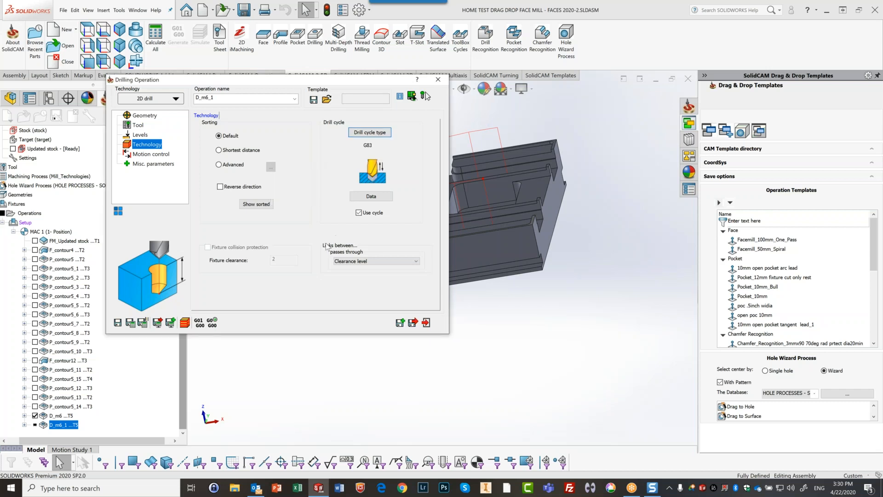
click(381, 199)
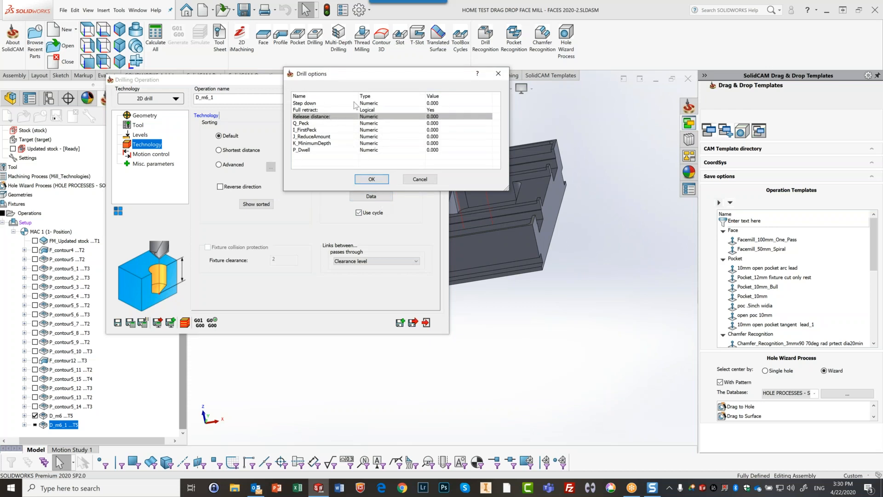
click(445, 104)
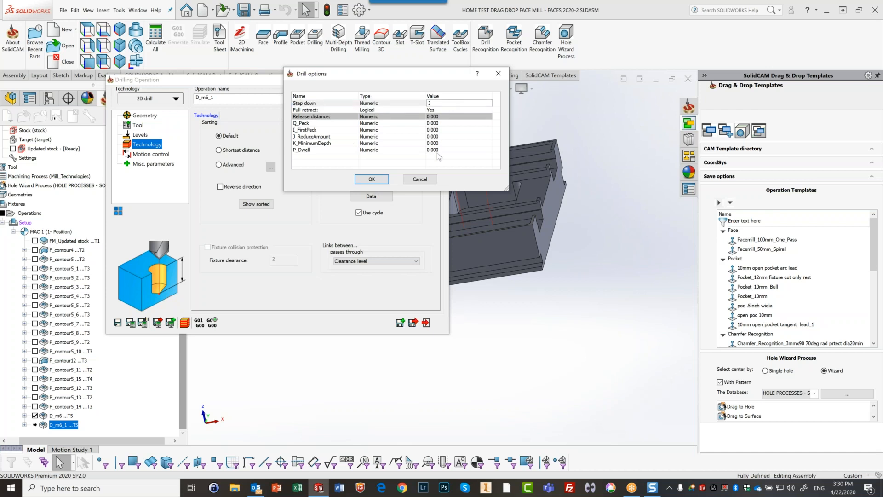
click(371, 179)
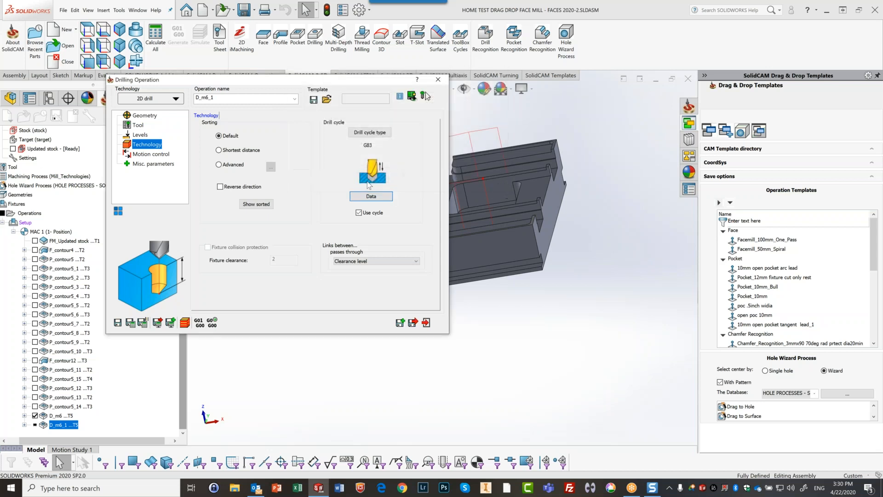
Step: Save and calculate the G83 drilling operation D_m6_1 and simulate its complete toolpath on the plate
click(131, 323)
click(185, 323)
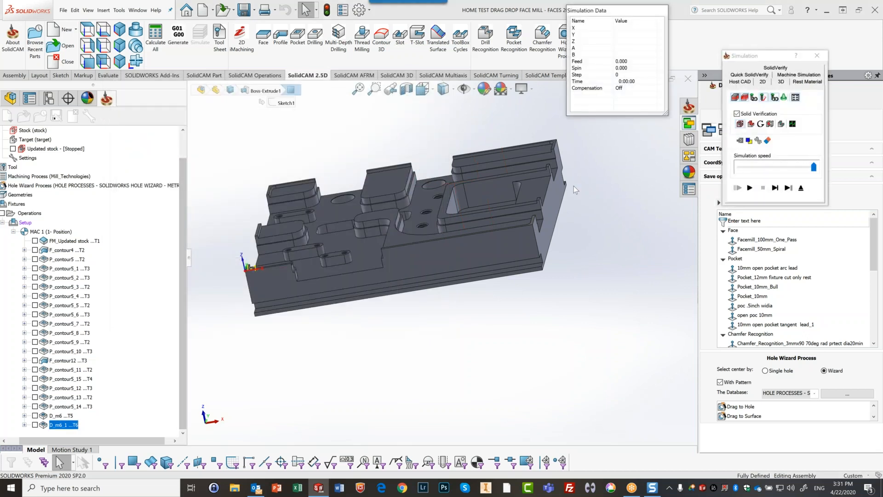
click(775, 190)
click(777, 189)
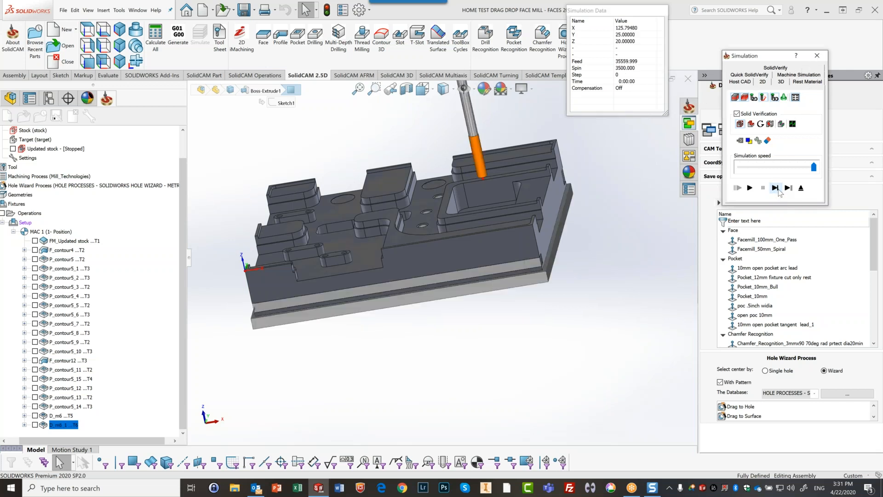
click(775, 188)
click(775, 188)
middle_drag(579, 239, 517, 265)
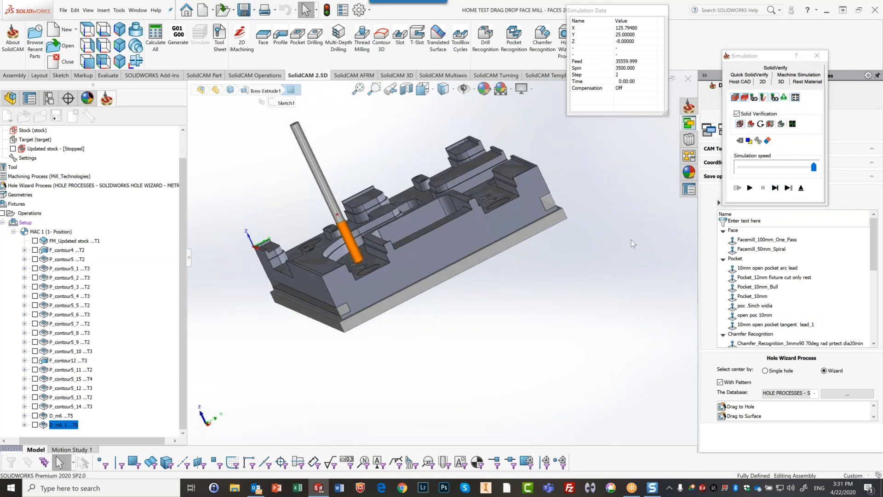
click(775, 188)
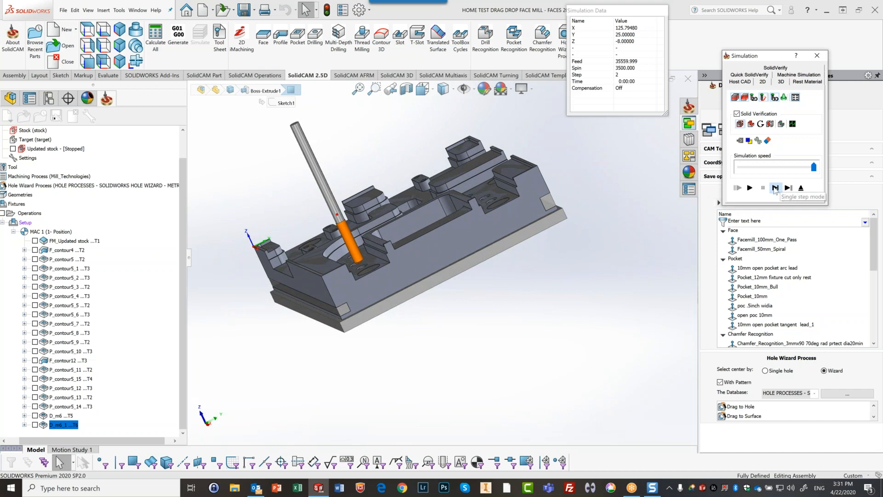
click(749, 188)
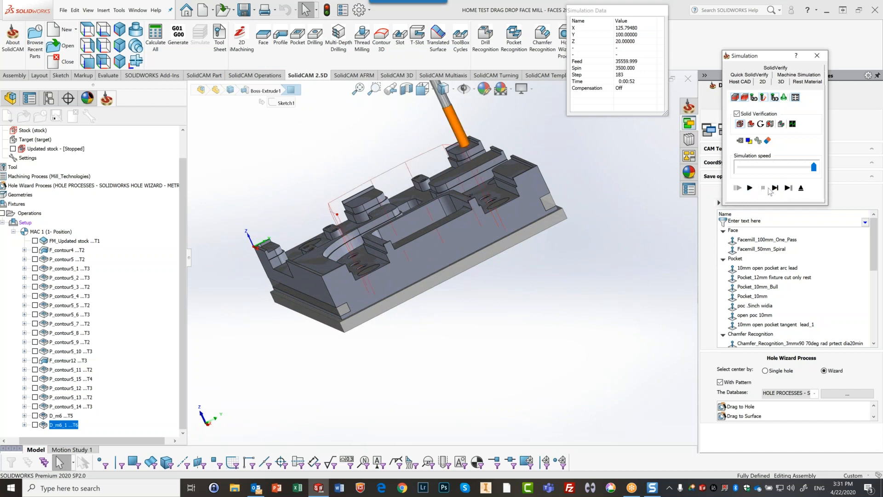
Step: Replay the drilling simulation in single steps to examine the peck moves in the first hole and the transition to the next hole
click(775, 188)
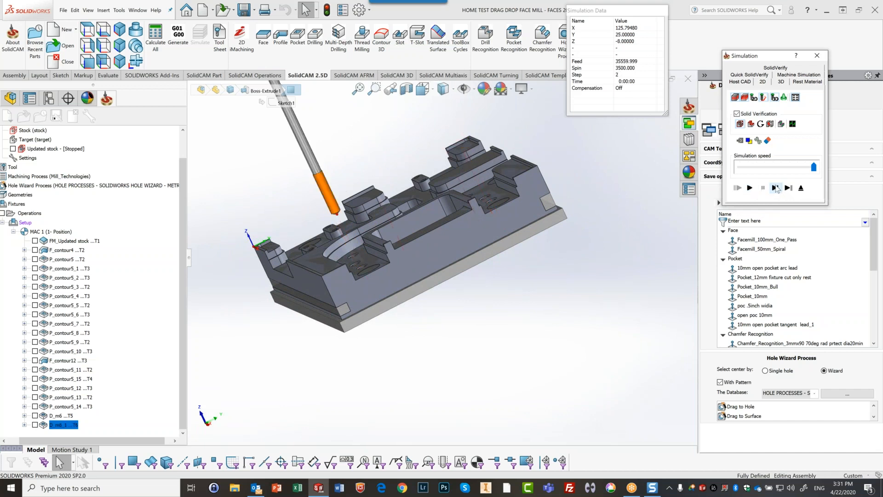
click(776, 186)
click(775, 186)
click(775, 186)
click(775, 186)
click(773, 186)
click(773, 186)
click(772, 186)
click(772, 187)
click(773, 188)
click(775, 187)
click(774, 187)
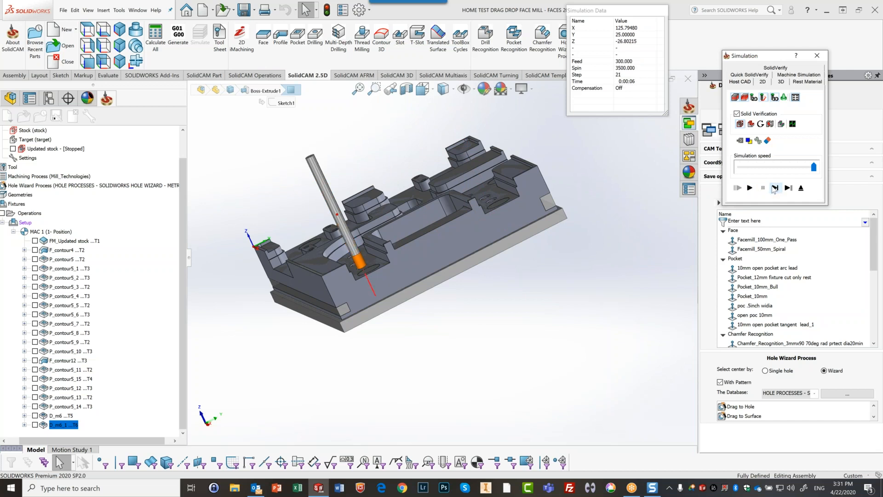
click(774, 187)
click(774, 187)
click(774, 188)
click(774, 187)
click(775, 187)
click(775, 187)
click(775, 187)
click(774, 187)
click(774, 187)
click(774, 187)
click(774, 187)
click(775, 187)
click(774, 187)
click(772, 187)
click(773, 187)
click(773, 187)
click(772, 188)
click(773, 187)
click(772, 187)
click(772, 187)
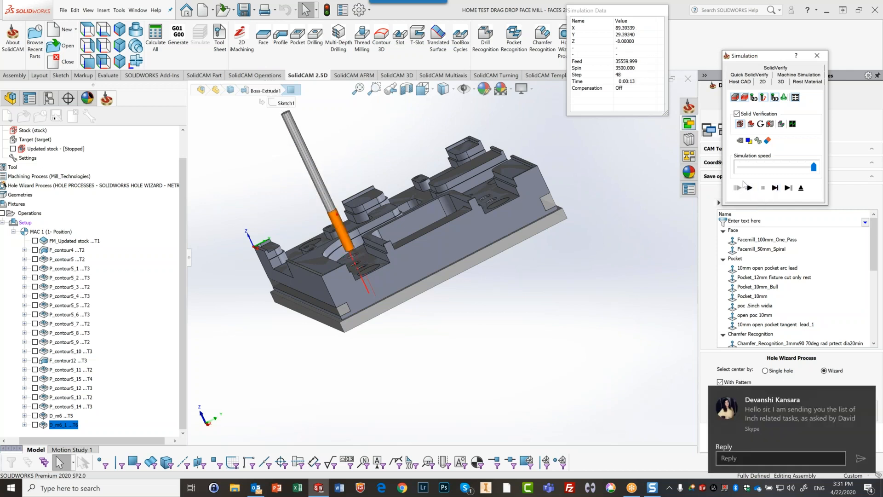
Step: Run the rest of the drilling simulation, examine the travel moves between the holes from the side, and exit the simulation
click(749, 187)
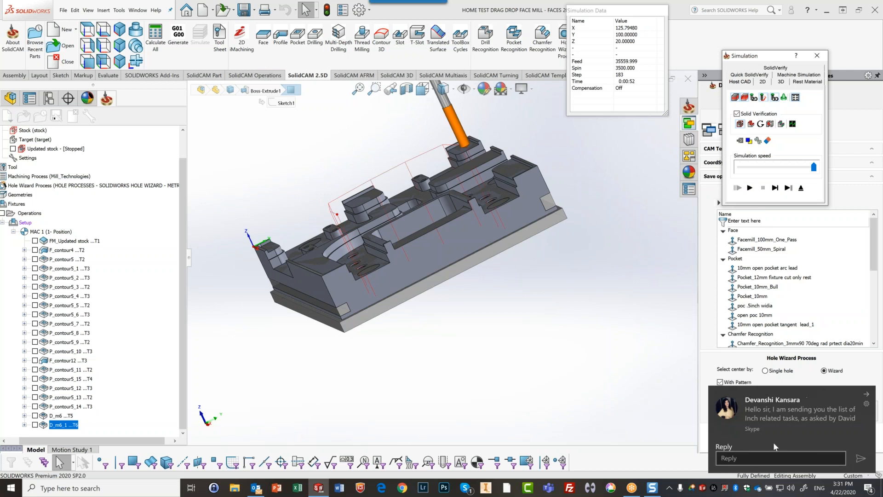
click(867, 396)
middle_drag(537, 291, 613, 236)
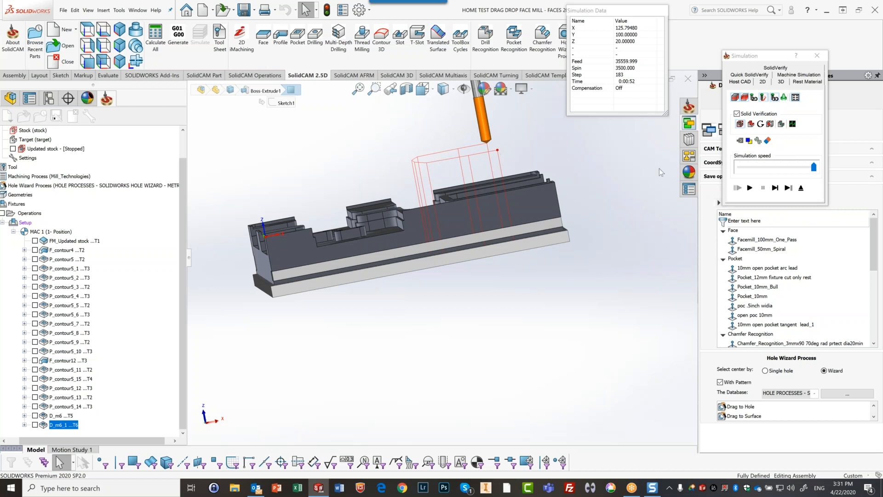
click(801, 188)
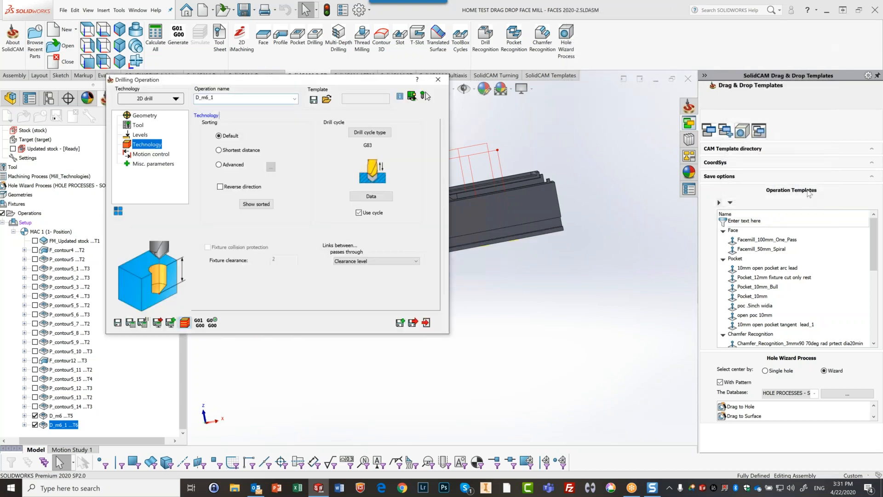
Step: Set the links between passes to Safety distance from upper_level, then save and recalculate the drilling operation
click(379, 261)
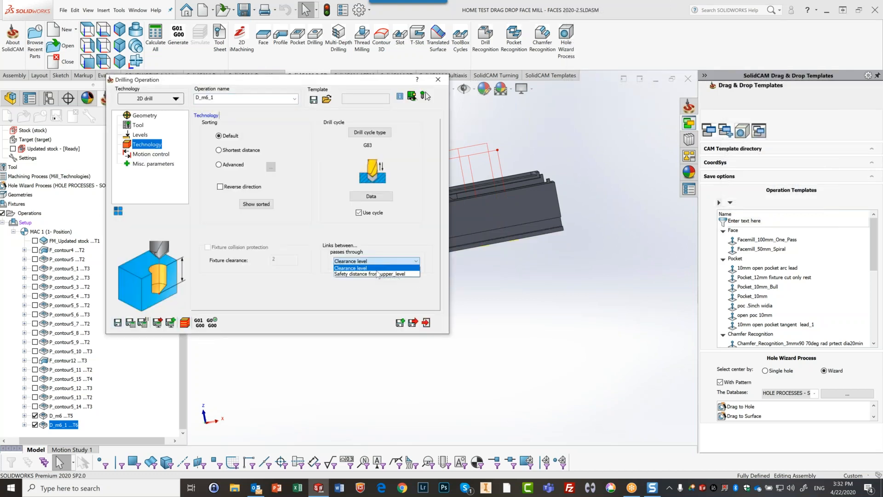
click(377, 274)
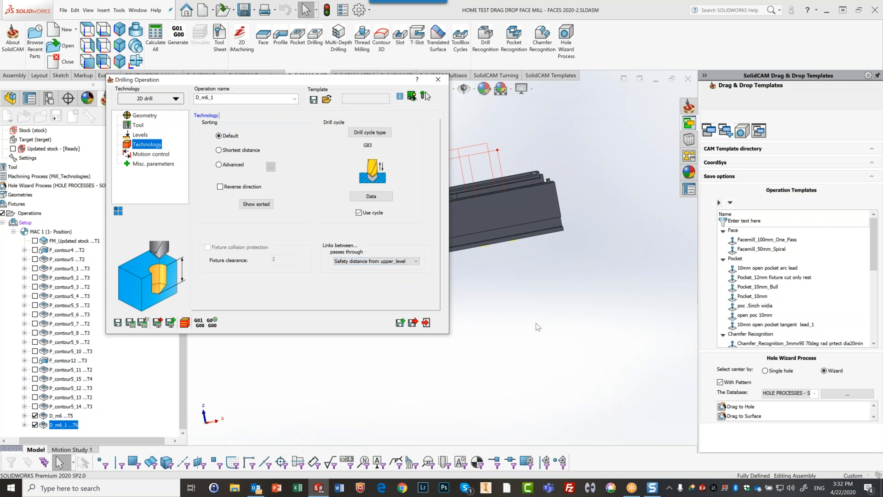
click(130, 322)
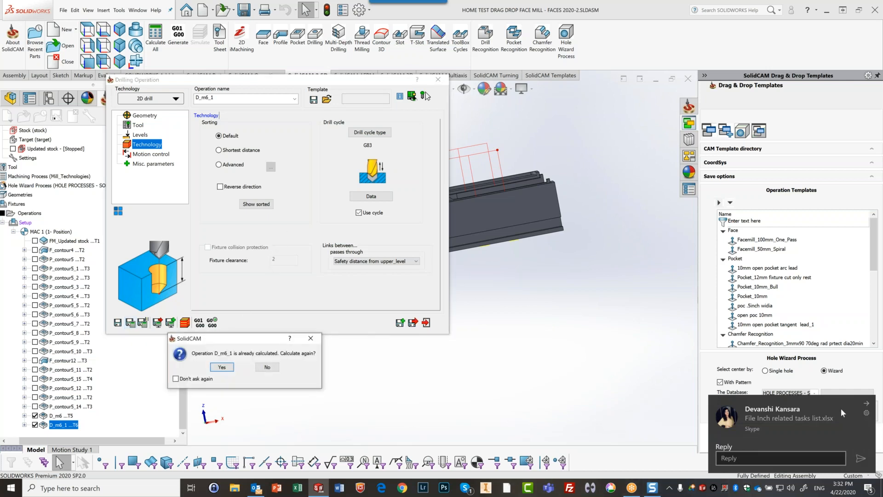
Step: Confirm the recalculation of drilling operation D_m6_1 and view its toolpath on the part
click(865, 405)
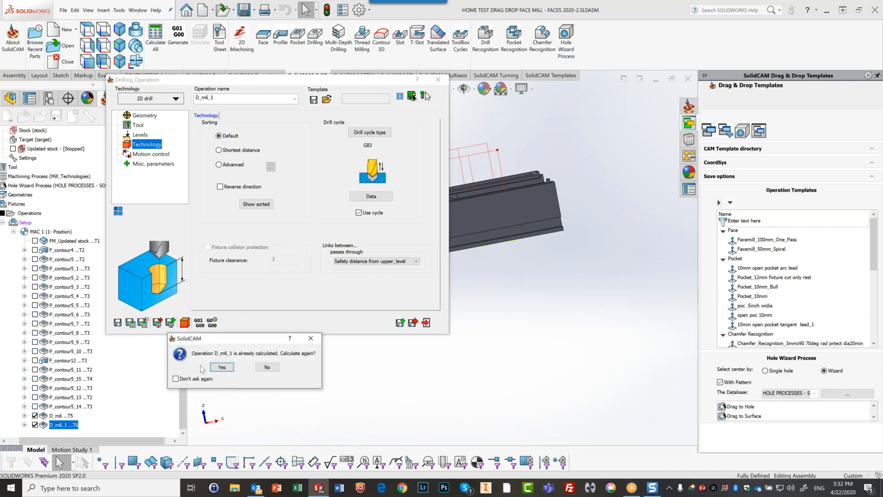
click(222, 367)
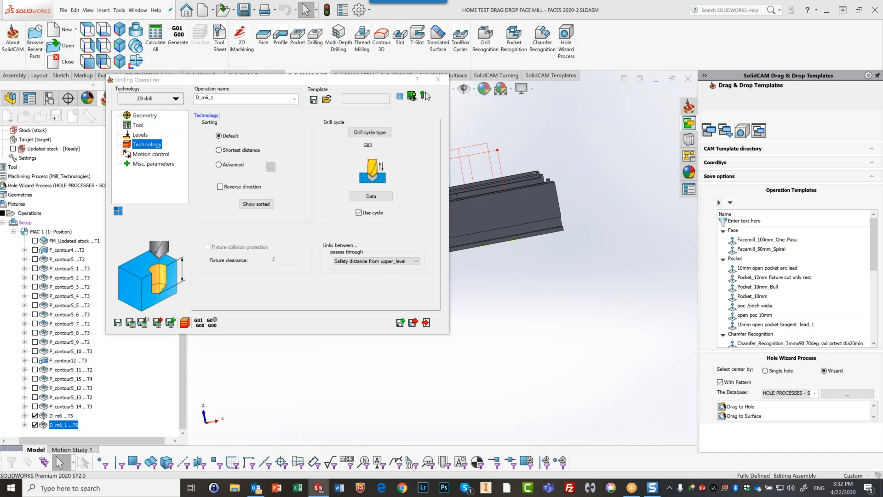
drag(384, 82, 247, 84)
middle_drag(402, 152, 453, 145)
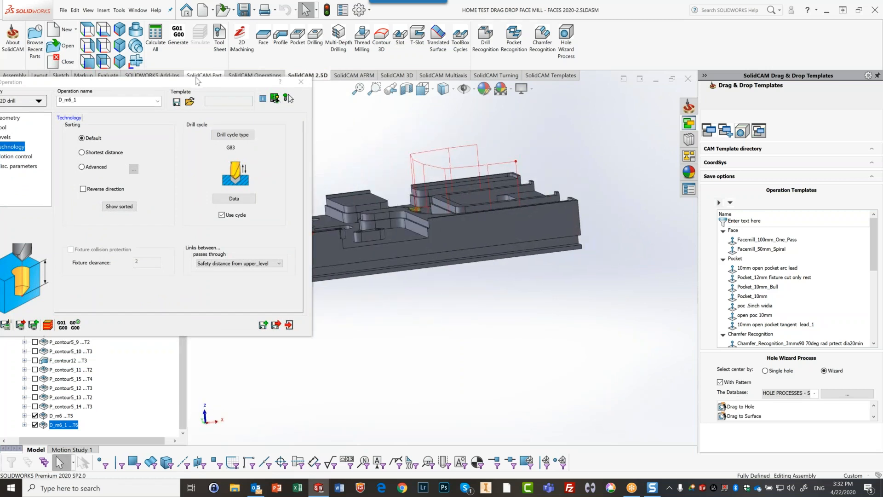
Step: Set the upper level definition in the drilling operation's milling levels to By updated stock
drag(213, 84, 549, 95)
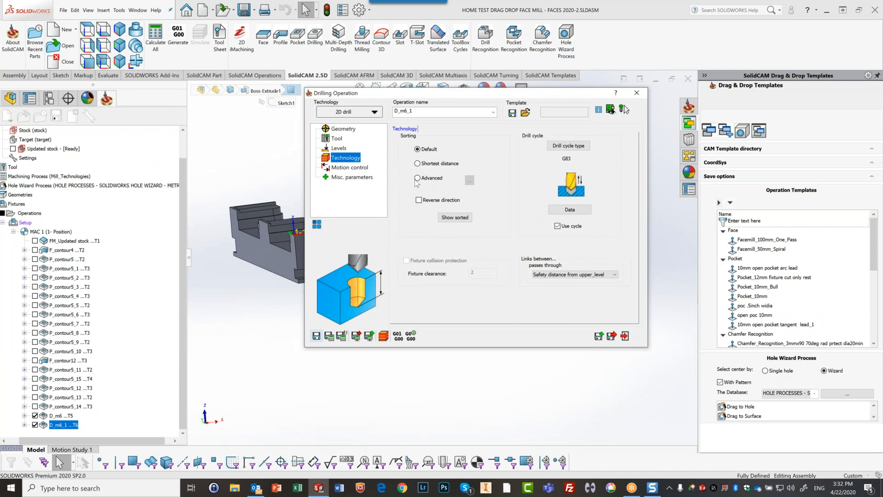
click(338, 148)
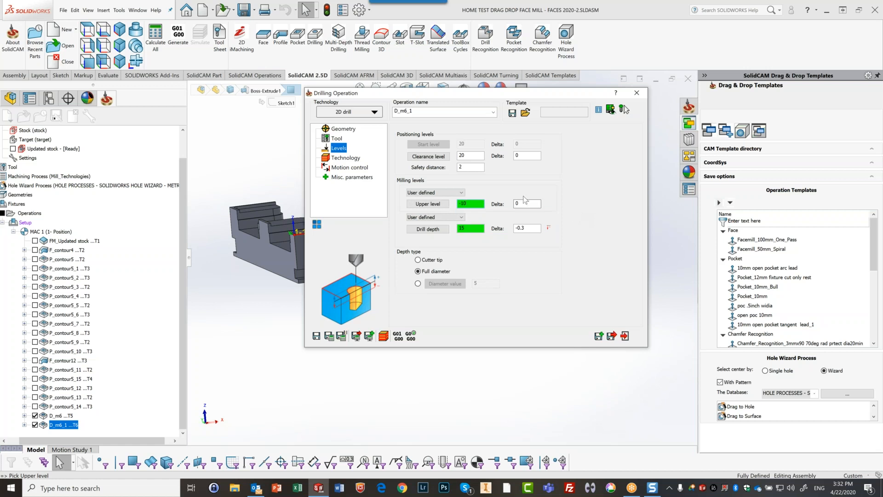
click(431, 192)
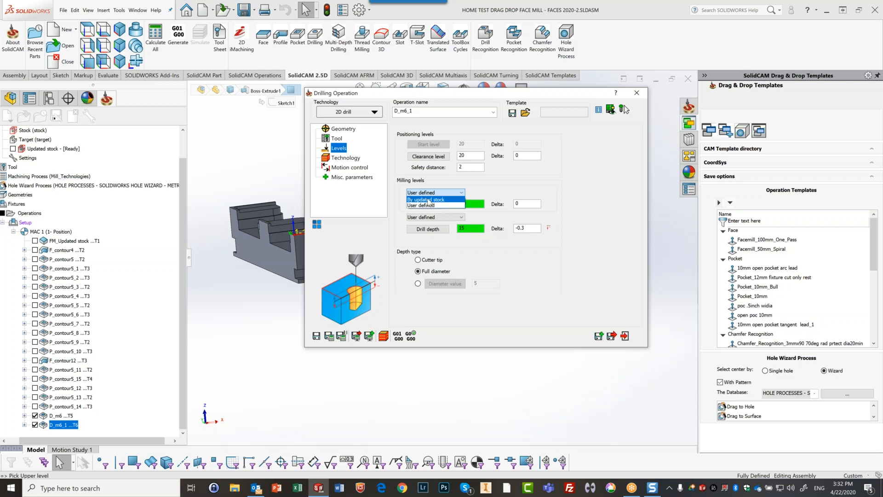
click(428, 200)
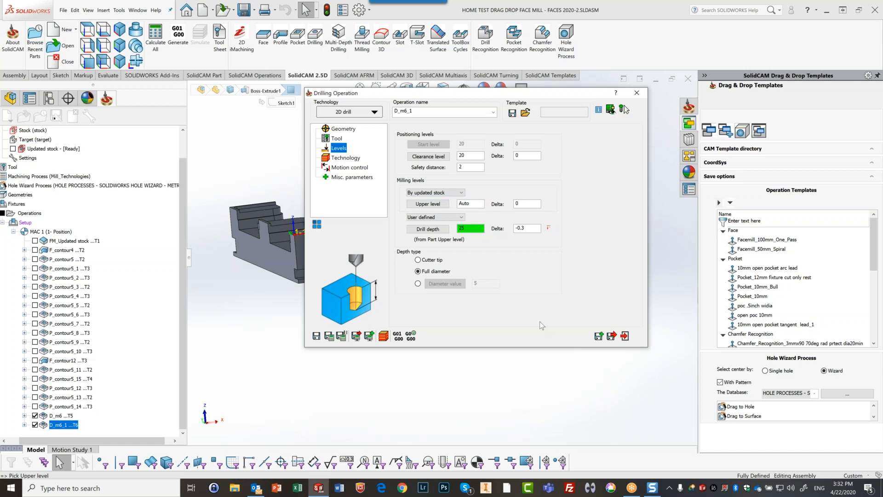
Step: Save and recalculate the drilling operation, and examine its toolpath around the threaded holes
drag(509, 95, 281, 64)
middle_drag(487, 170, 529, 266)
middle_drag(603, 235, 527, 177)
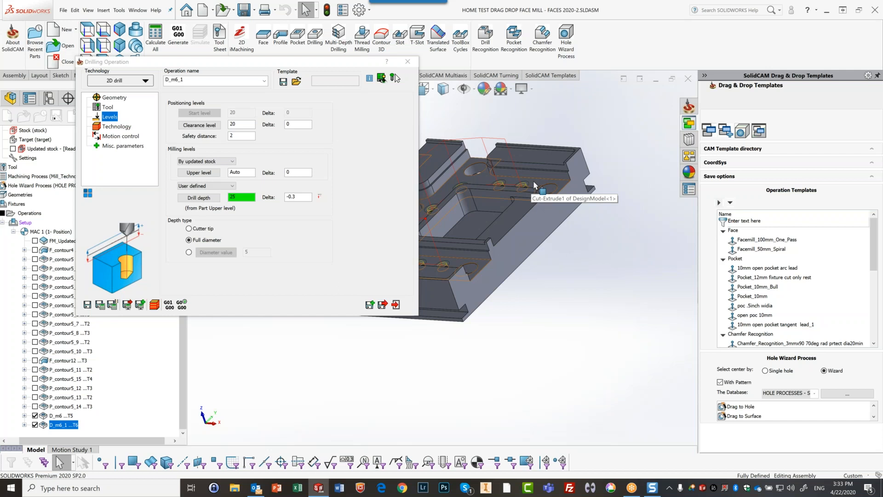
scroll(575, 245, up, 2)
scroll(448, 218, down, 1)
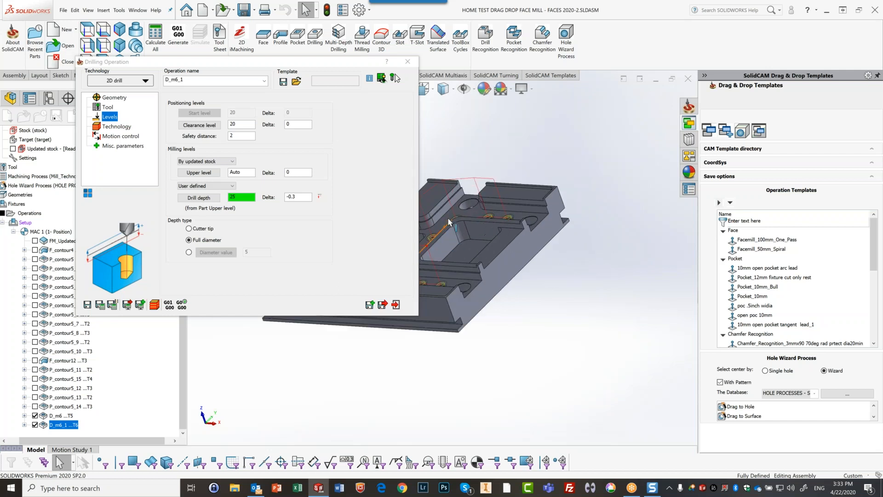
scroll(448, 217, down, 3)
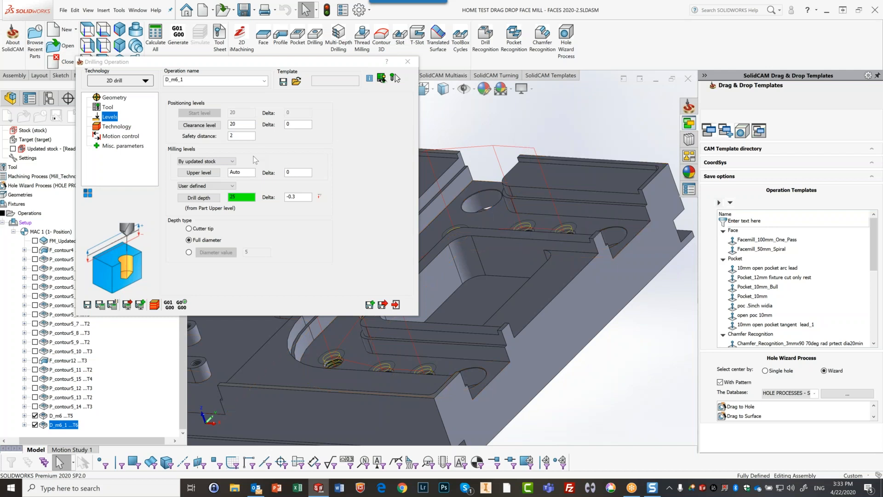
drag(262, 61, 504, 43)
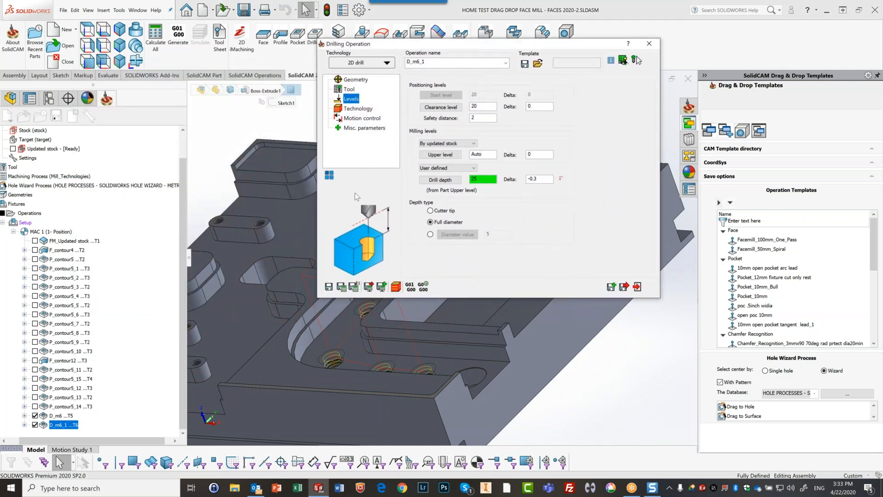
click(343, 288)
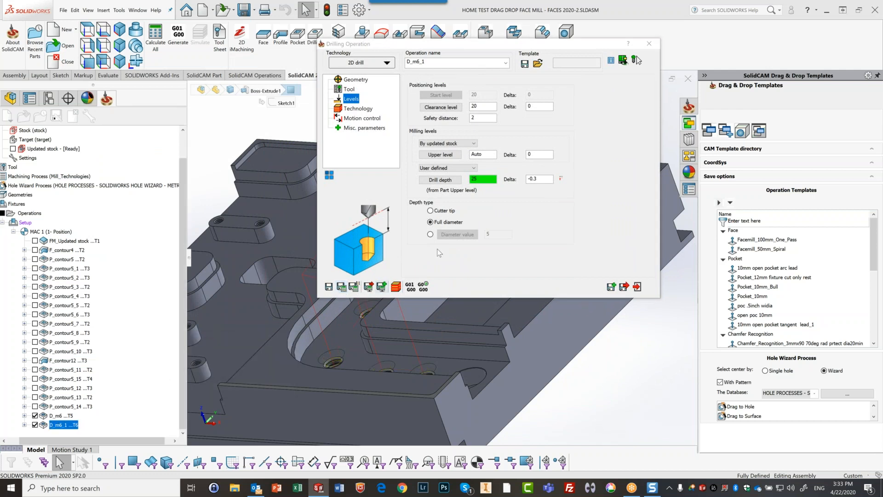
drag(518, 43, 230, 31)
middle_drag(467, 269, 489, 233)
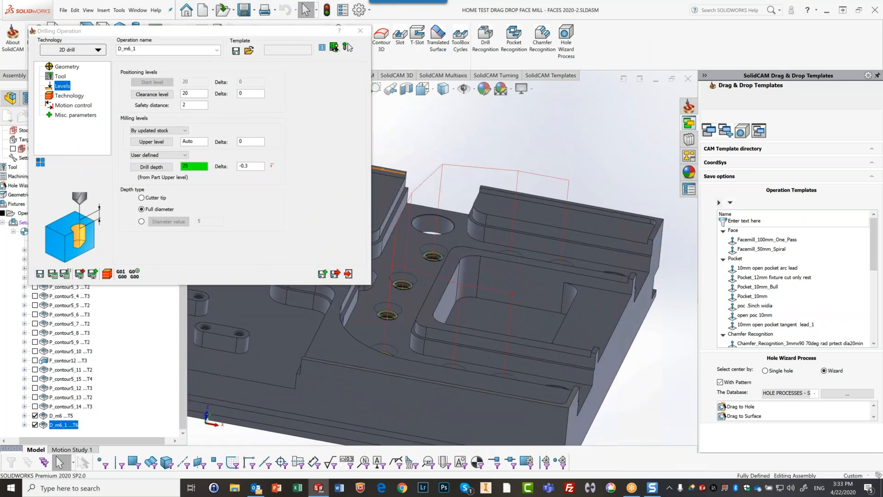
Step: Set the links between drilling passes to Shortest distance, and save and recalculate the operation
drag(276, 33, 491, 41)
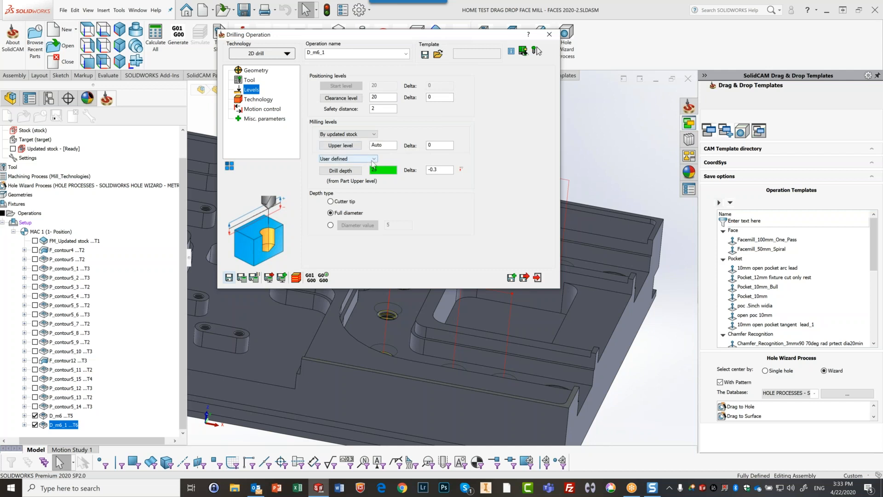
click(255, 100)
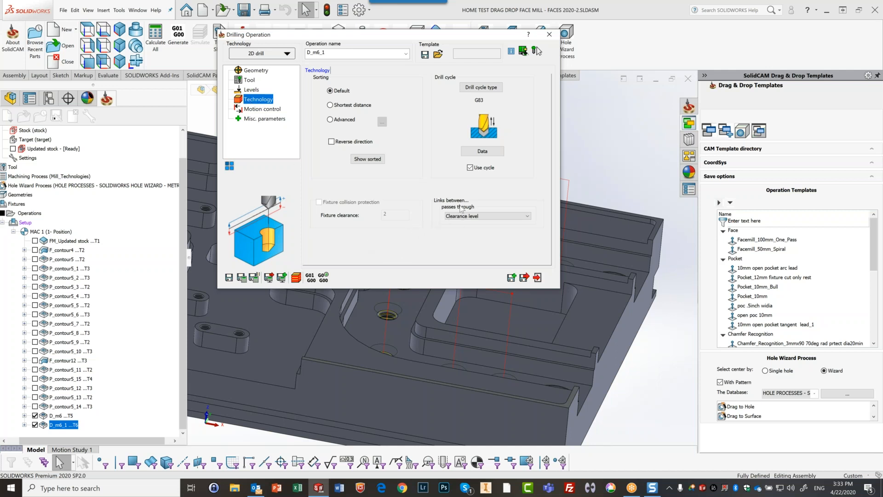
click(484, 216)
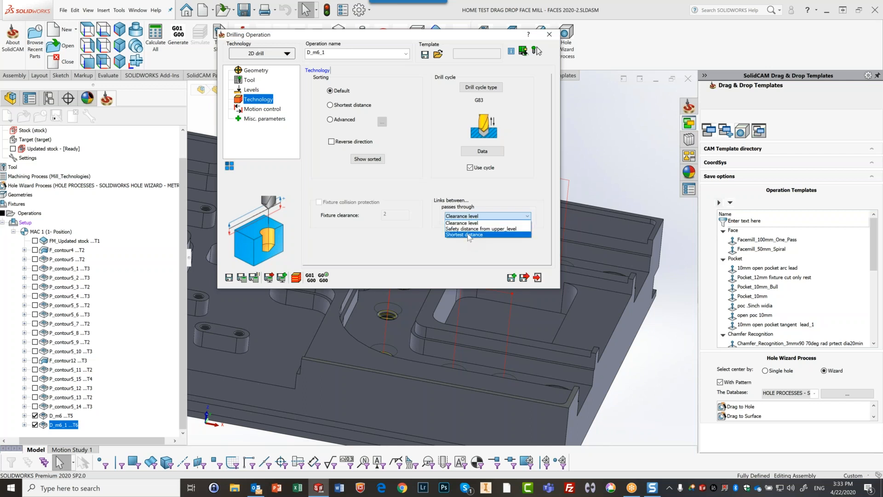
click(468, 235)
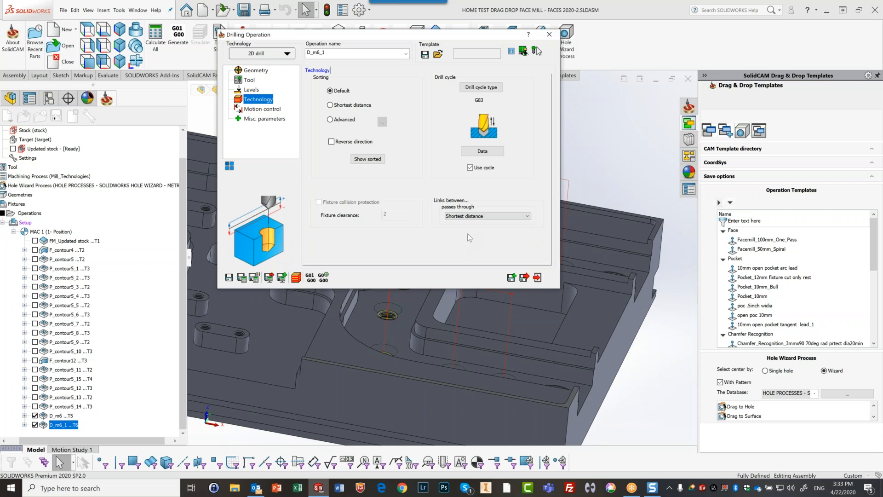
click(241, 278)
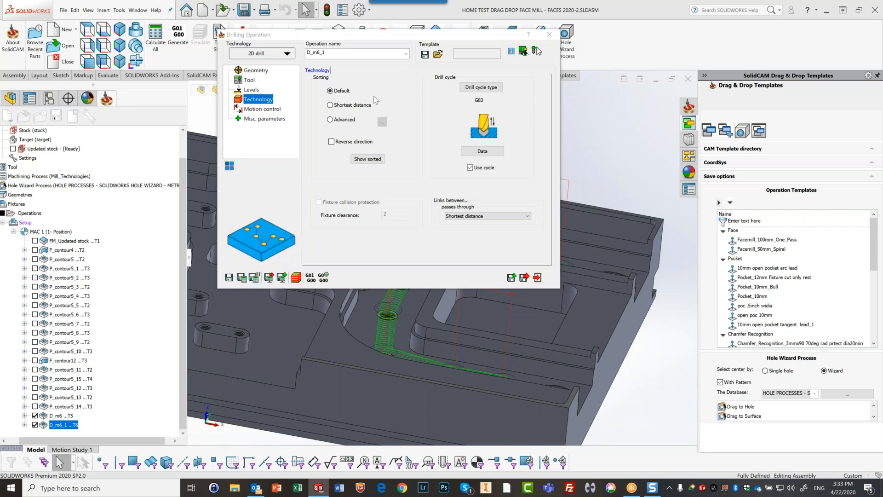
Step: Examine the recalculated link moves between the holes and run the drilling operation in the SolidVerify simulation
drag(390, 39, 132, 11)
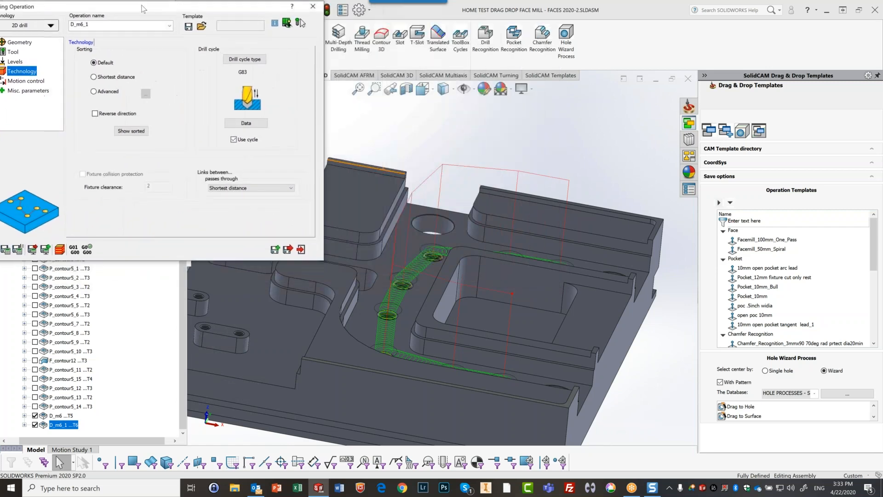
middle_drag(386, 299, 273, 343)
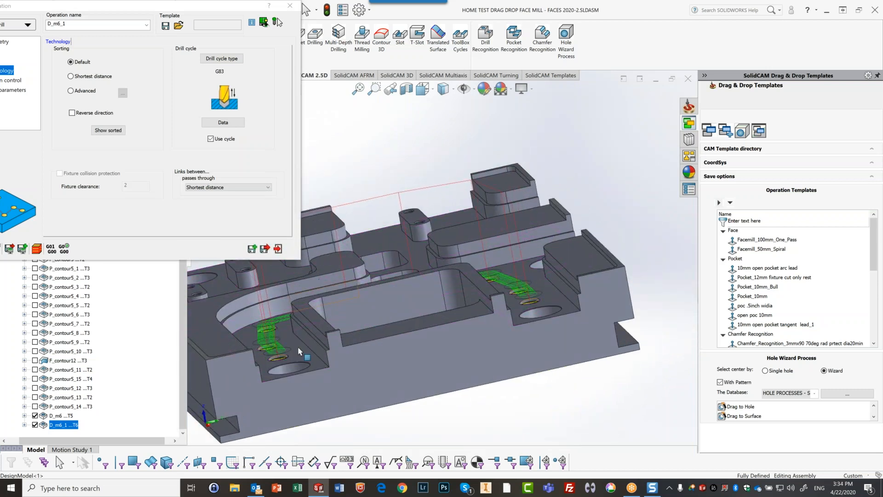
middle_drag(360, 250, 409, 302)
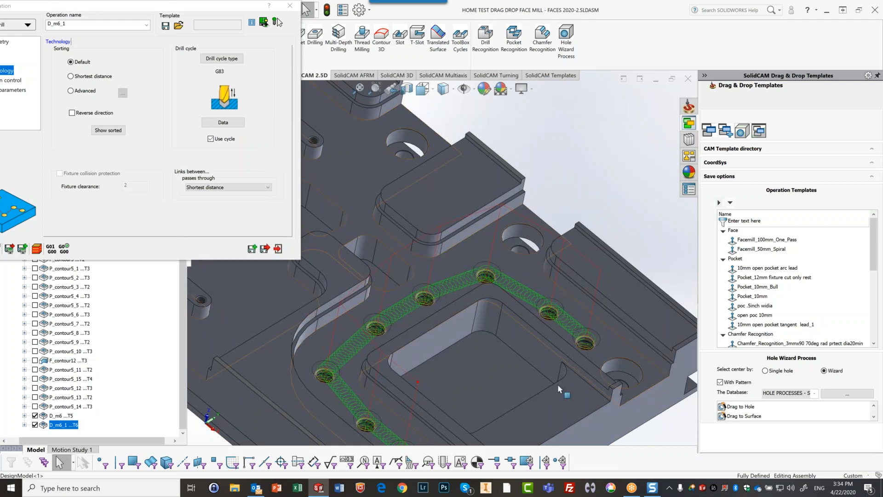
middle_drag(555, 382, 476, 299)
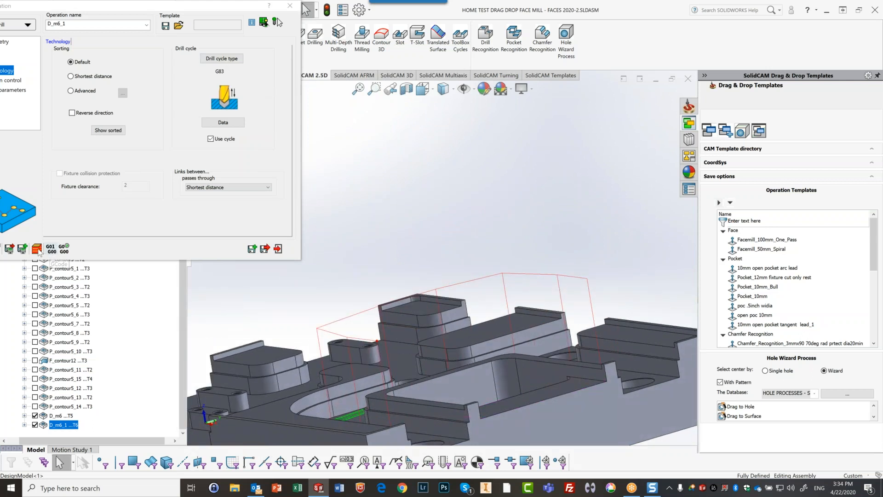
click(37, 249)
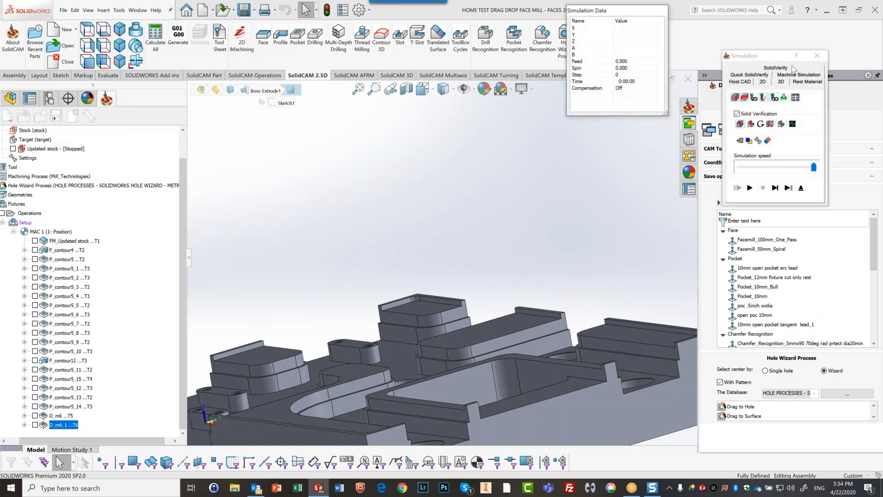
click(794, 68)
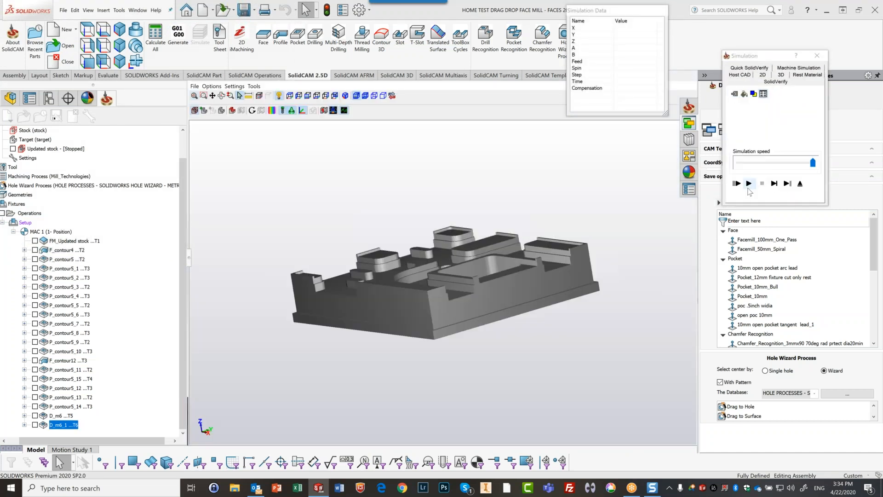
click(748, 183)
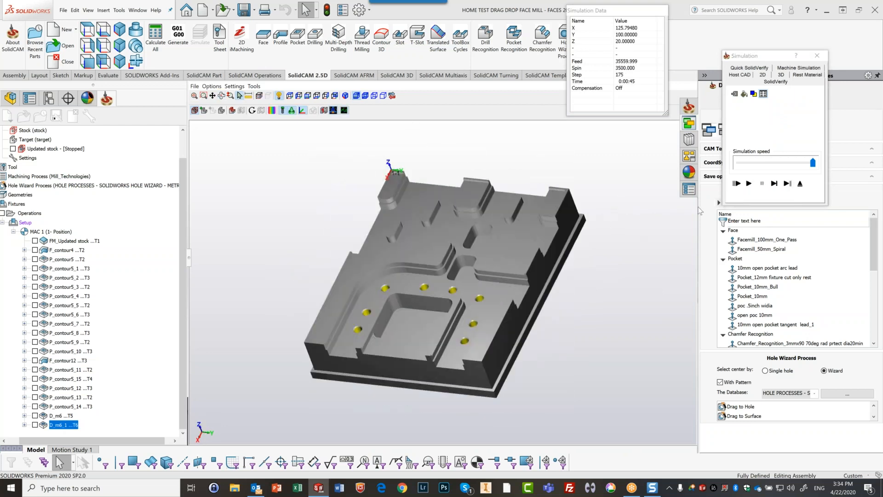
Step: Step through the drilling simulation move by move, run the remaining moves to the end and close the simulation
click(774, 184)
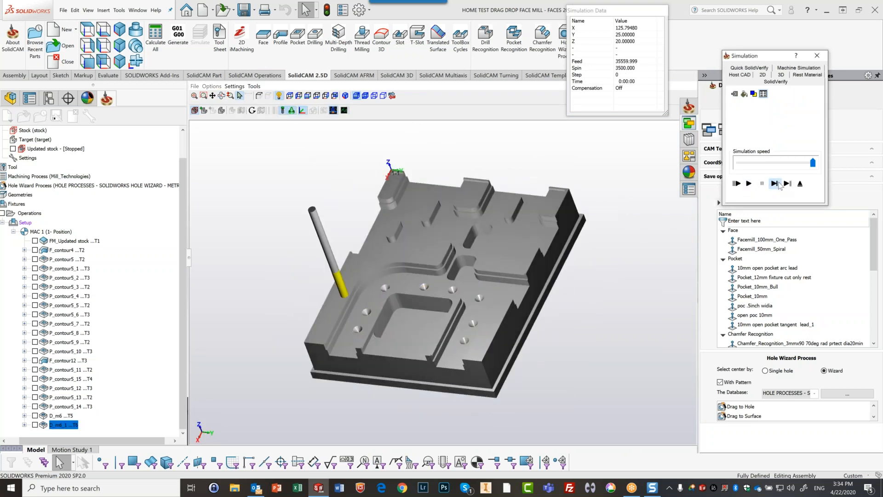
click(778, 185)
click(778, 185)
click(778, 185)
click(778, 185)
click(778, 185)
click(778, 185)
click(779, 185)
click(778, 185)
click(779, 183)
click(778, 183)
click(778, 183)
click(779, 183)
click(778, 183)
click(779, 183)
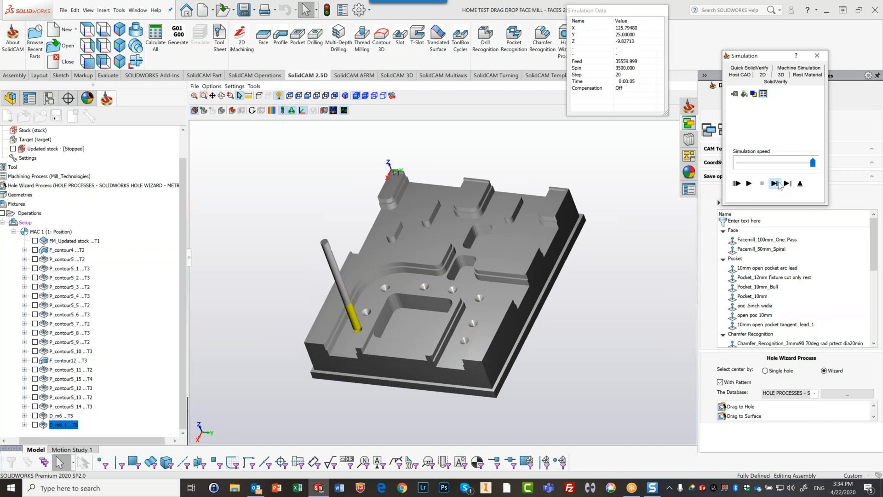
click(779, 183)
click(779, 183)
click(777, 185)
click(777, 185)
click(777, 184)
click(777, 184)
click(777, 184)
click(777, 185)
click(776, 186)
click(776, 186)
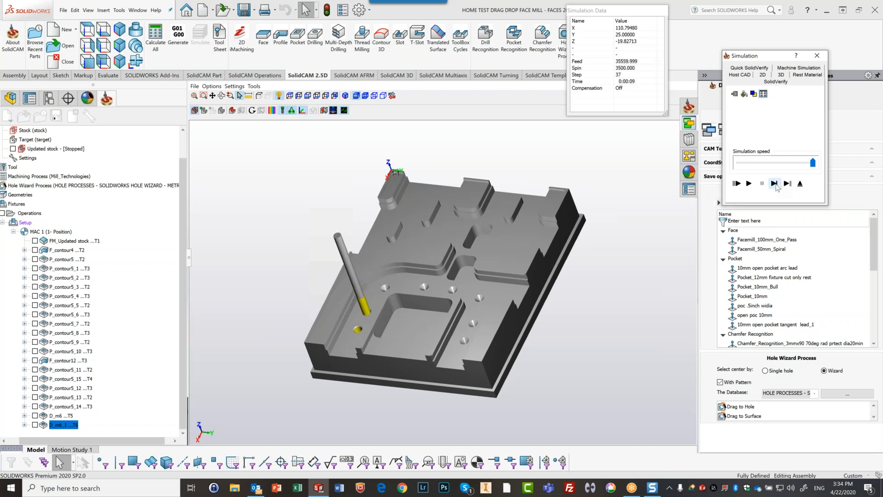
click(748, 183)
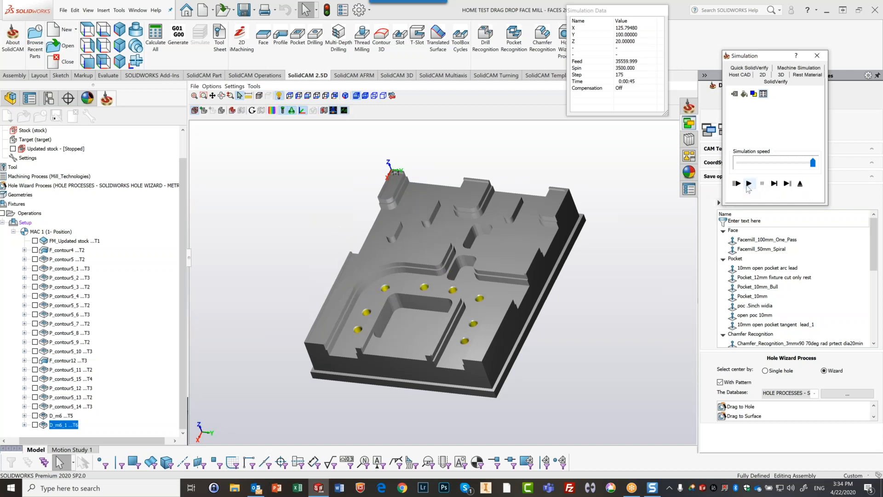
click(817, 56)
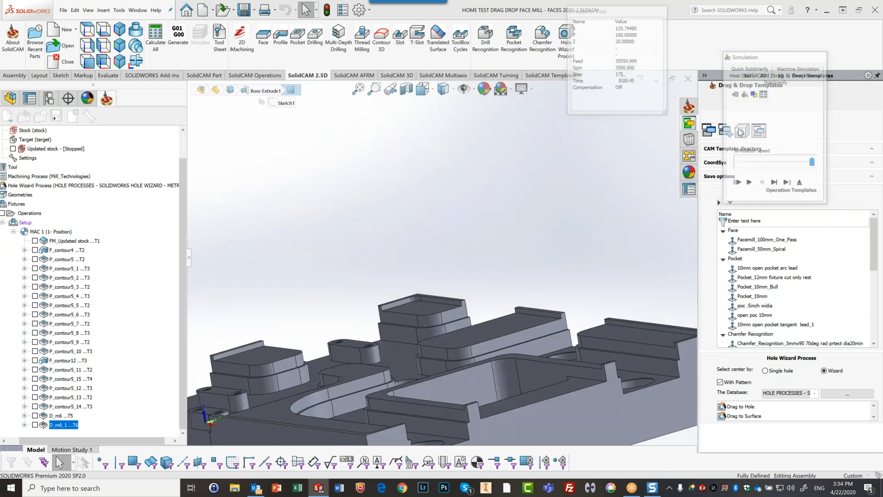
Step: Examine the drilling toolpath over the pocket, hide the D_m6_1 toolpath and look closely at the threaded holes
scroll(589, 175, up, 3)
middle_drag(536, 167, 441, 299)
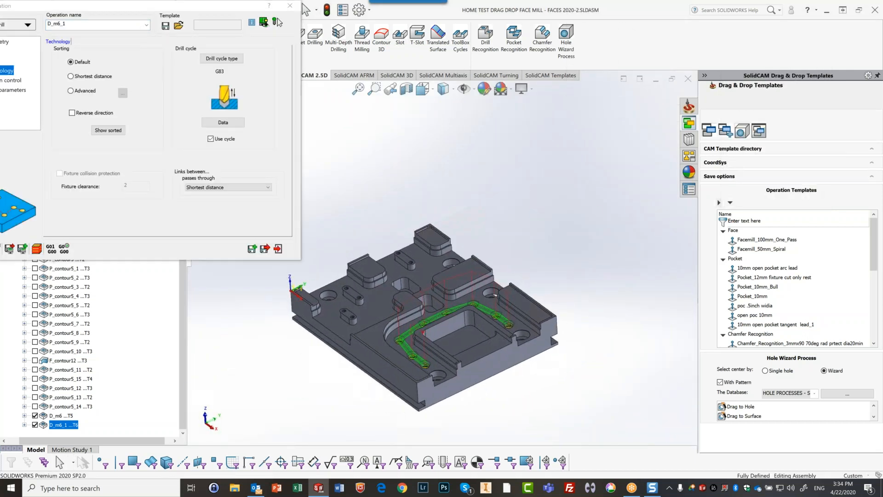
scroll(484, 356, down, 5)
scroll(484, 355, down, 3)
scroll(633, 312, up, 3)
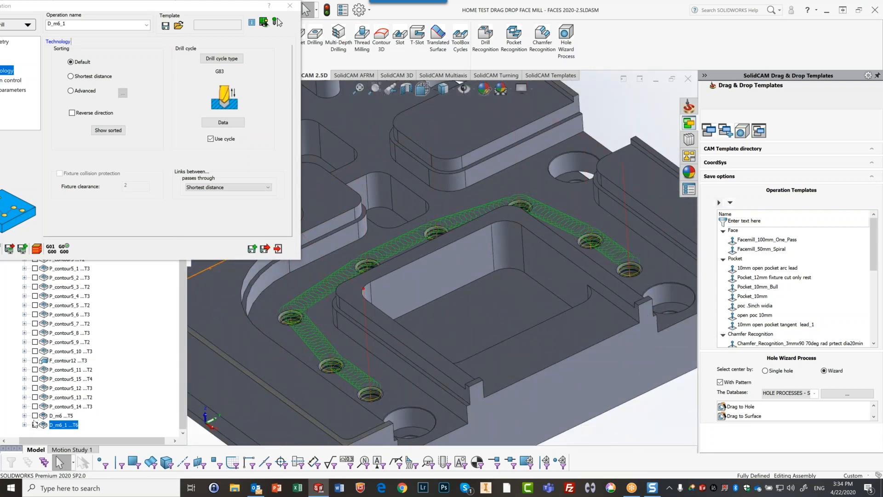
click(35, 425)
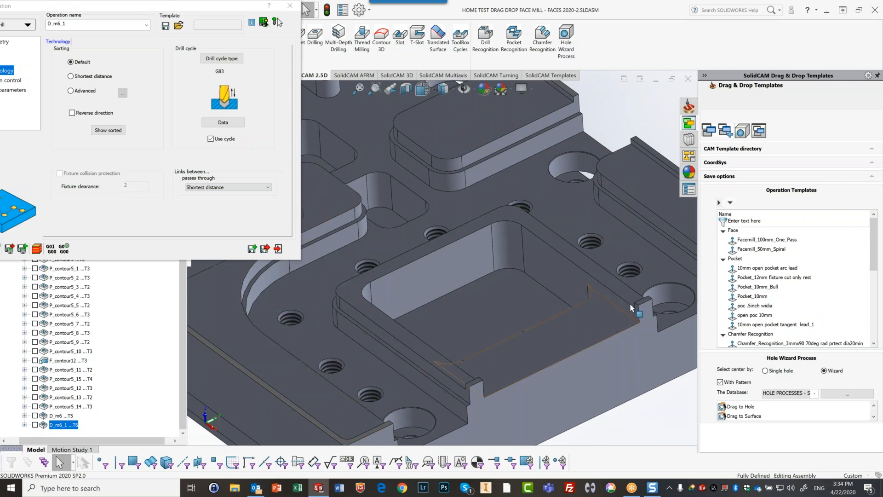
scroll(636, 258, down, 4)
middle_drag(600, 258, 592, 323)
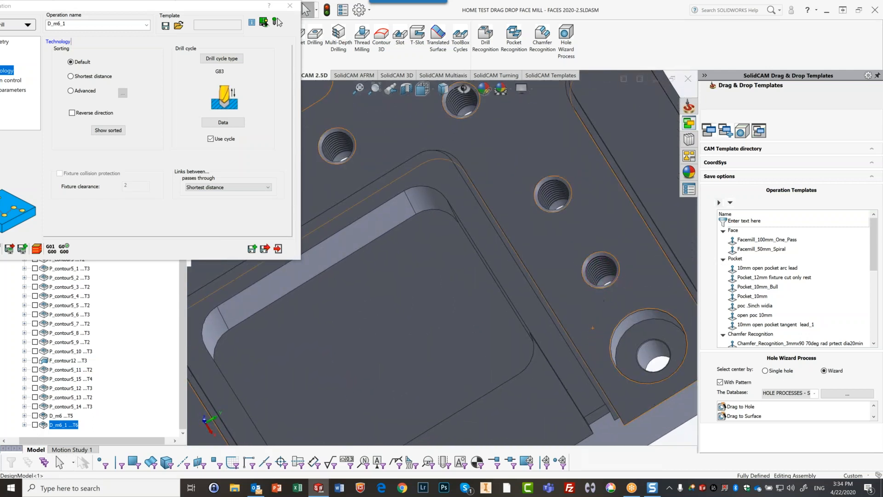
drag(177, 9, 458, 19)
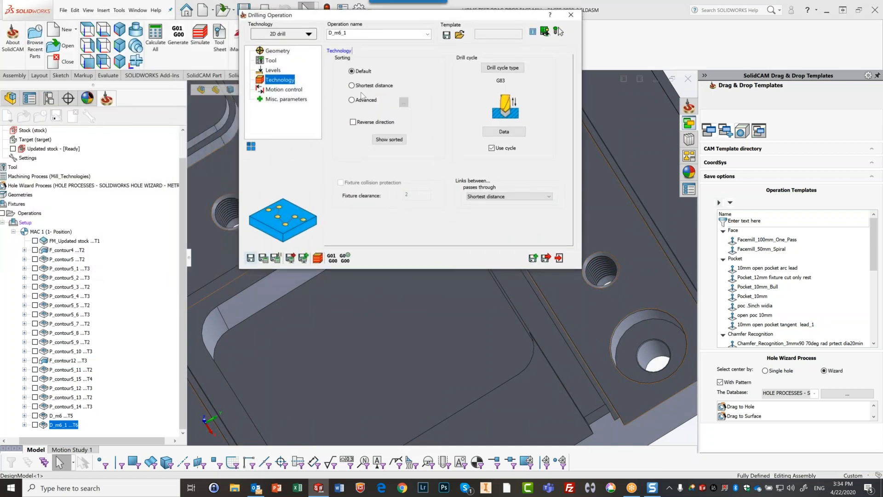
Step: Copy the D_m6_1 drilling operation to a new operation D_m6_2 and add a new tap to its tool table
click(533, 258)
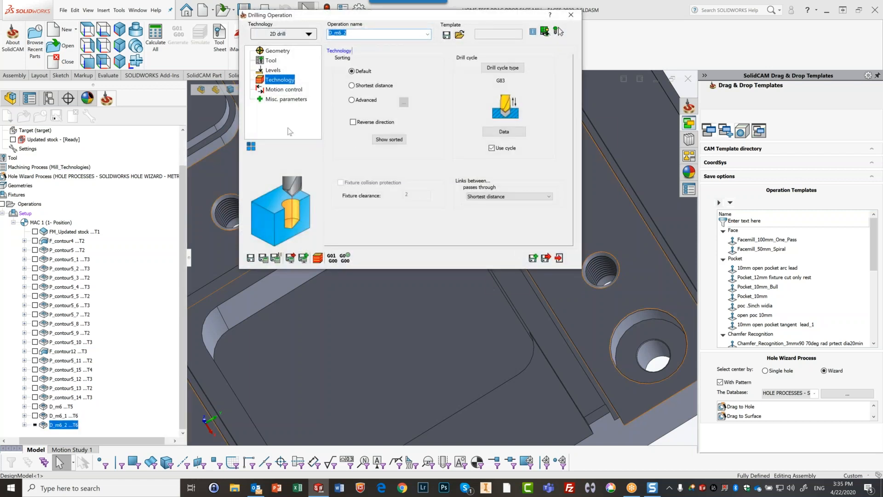
click(271, 61)
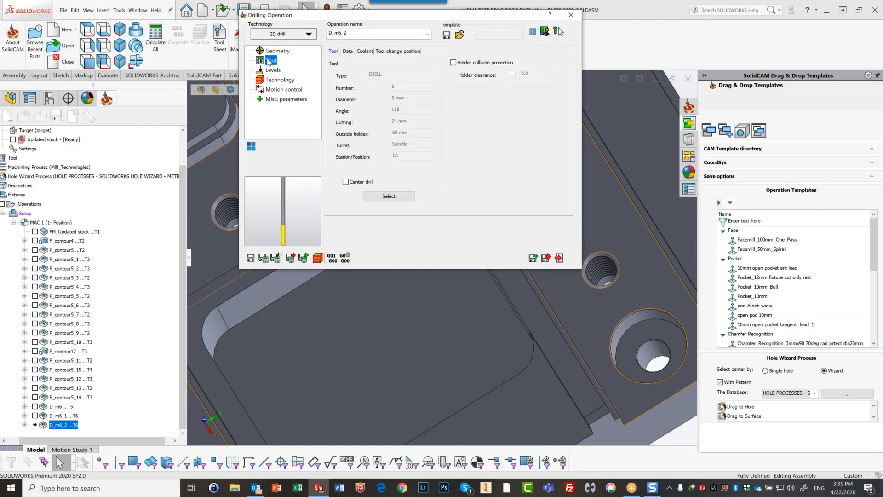
click(389, 195)
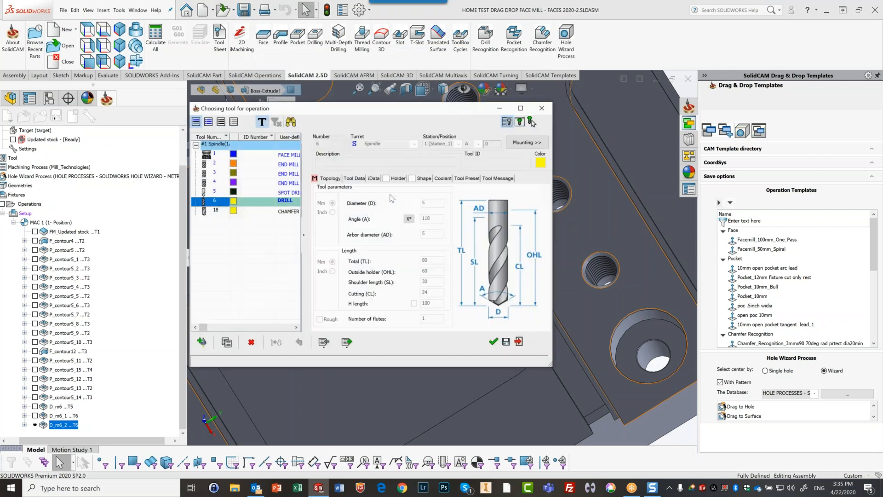
click(201, 341)
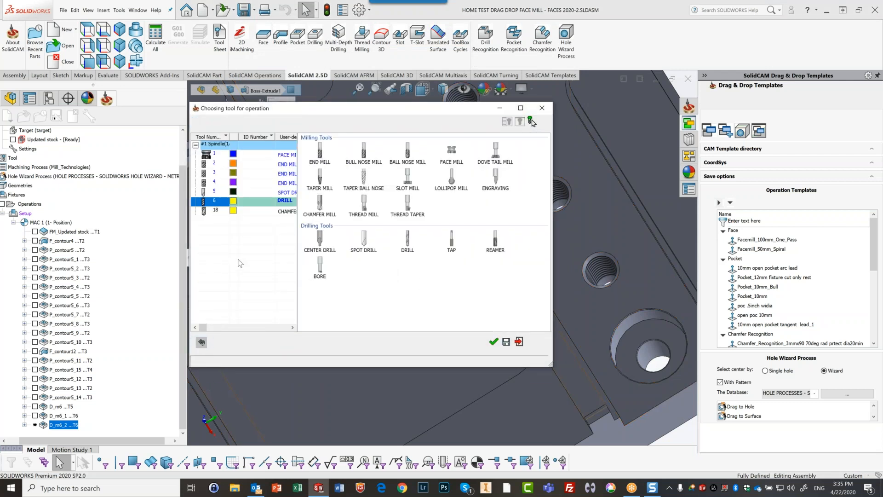
click(451, 241)
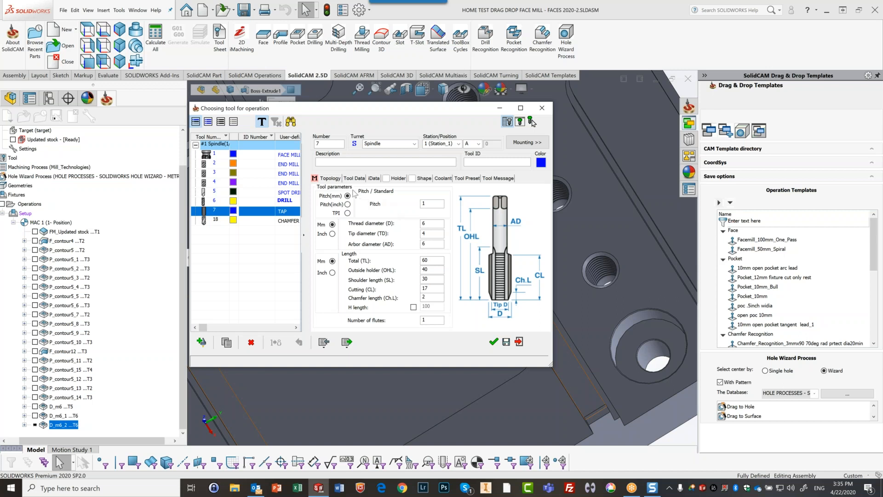
Step: Check the tap's 1 mm pitch, 6 mm thread diameter and 4 mm tip diameter, and assign it to the operation
click(425, 204)
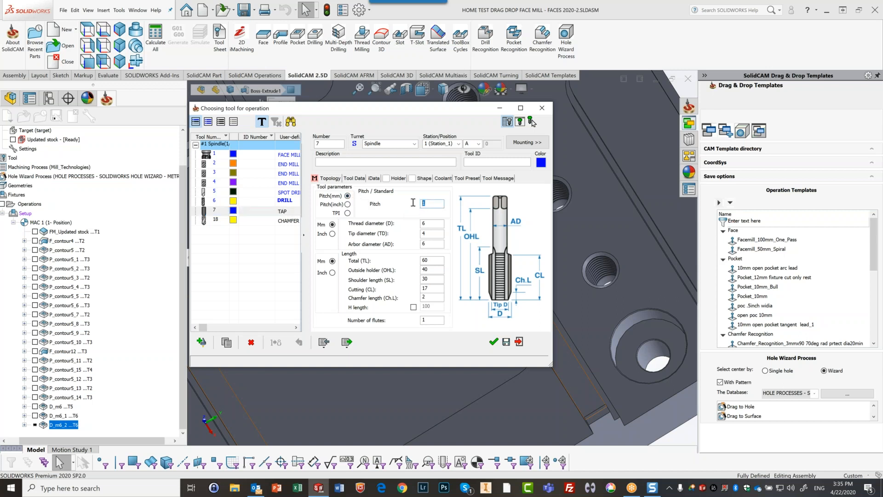
click(432, 226)
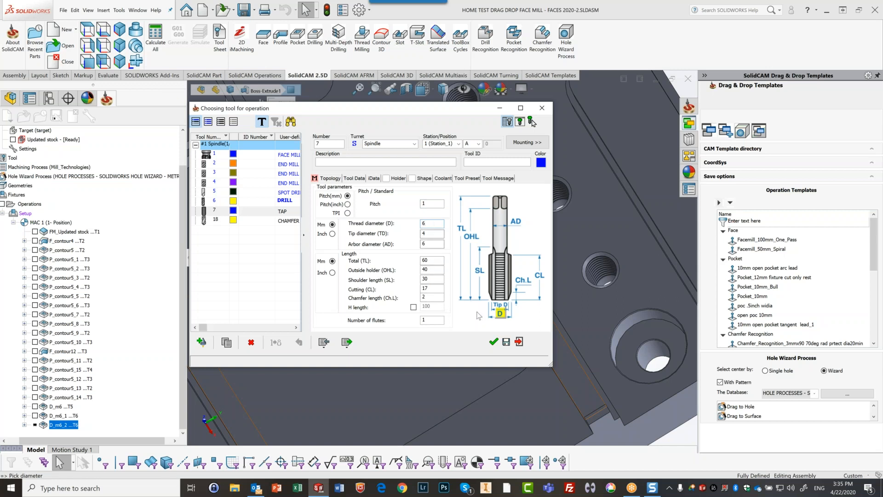
click(432, 233)
click(493, 342)
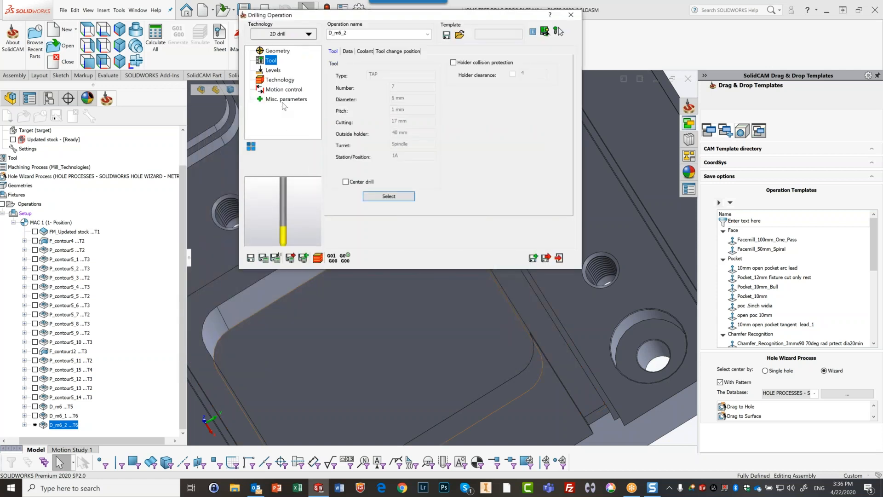
Step: Set the depth type to Cutter tip and pick a drill depth of 23.111 inside a threaded hole
click(273, 71)
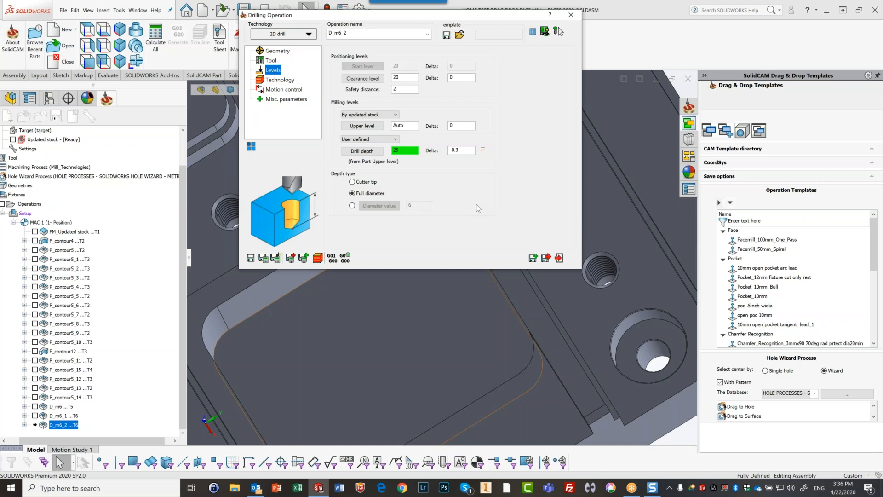
click(352, 182)
click(407, 152)
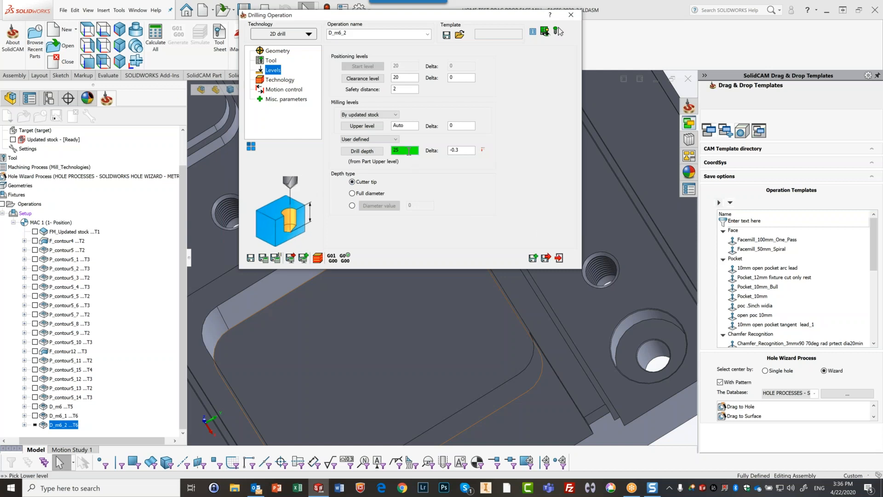
click(630, 351)
middle_drag(631, 352, 635, 154)
scroll(635, 152, down, 3)
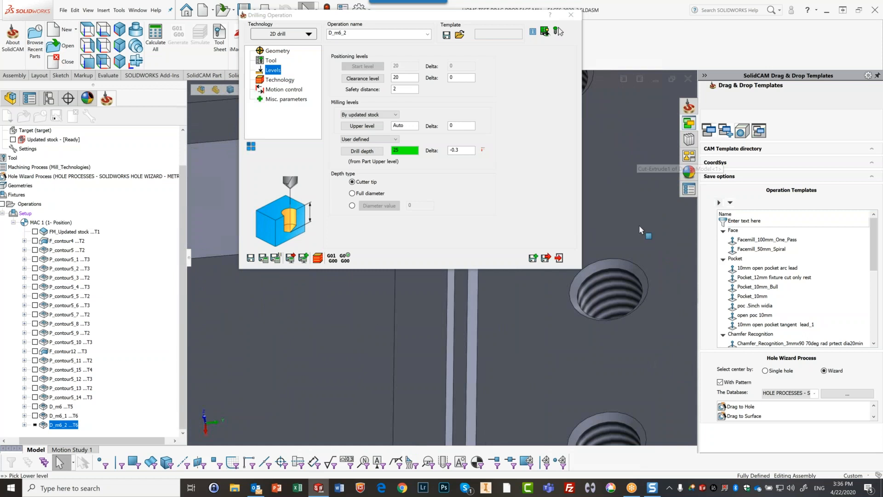
scroll(630, 253, up, 1)
middle_drag(608, 246, 599, 313)
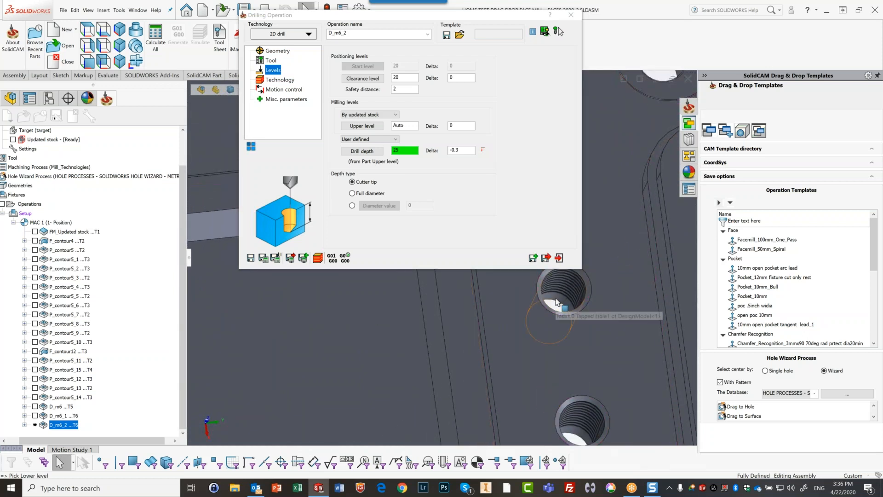
click(566, 309)
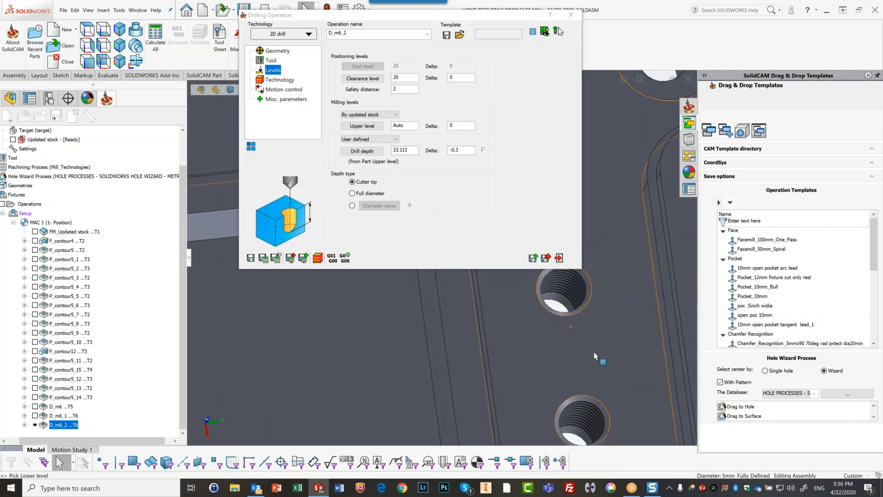
middle_drag(597, 357, 625, 289)
scroll(625, 289, up, 5)
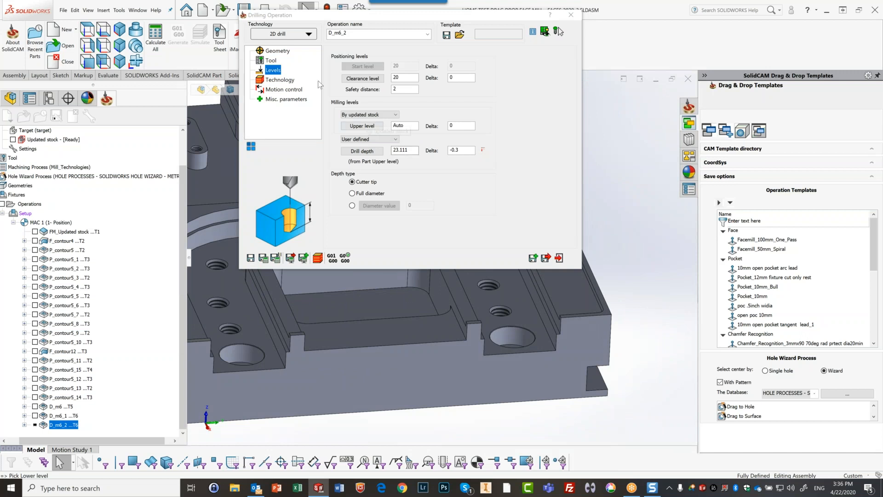
Step: Choose the G84 tapping cycle as the drill cycle type, and save and calculate the operation
click(281, 81)
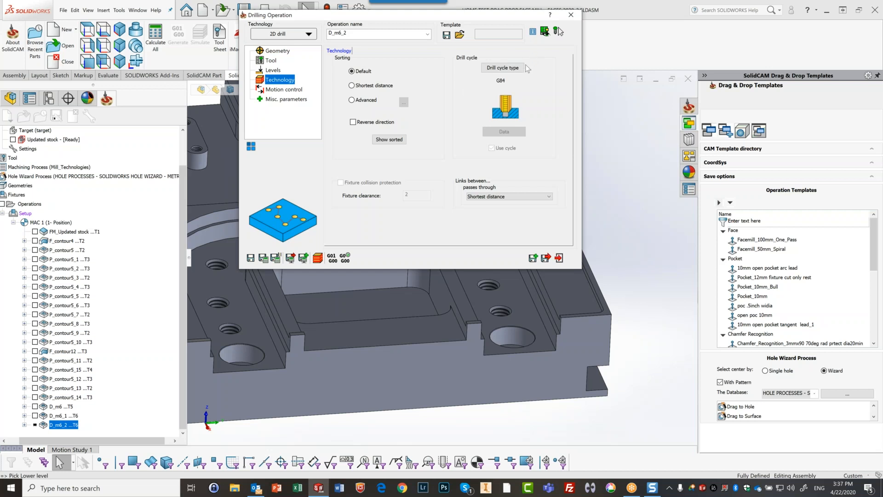
click(499, 67)
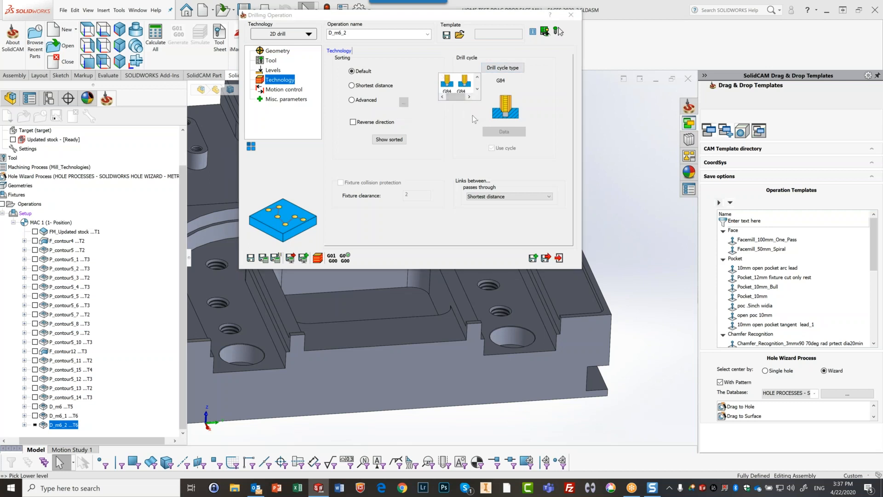
click(449, 89)
click(449, 89)
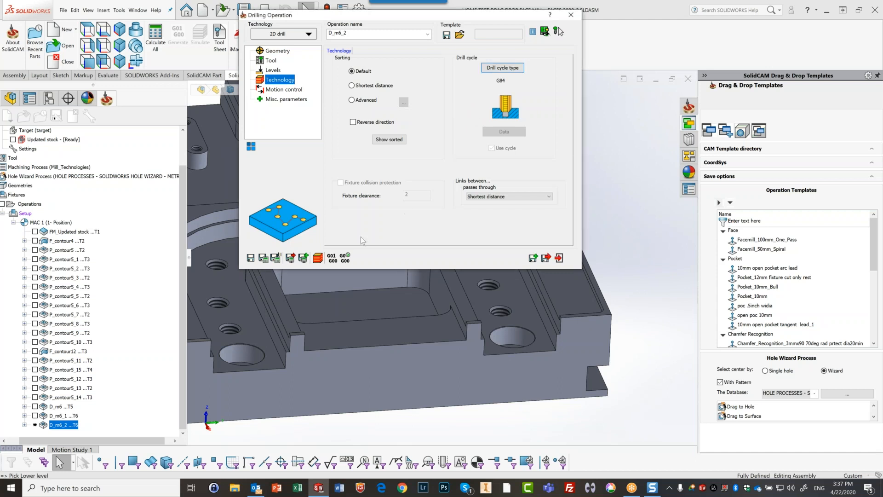
click(263, 260)
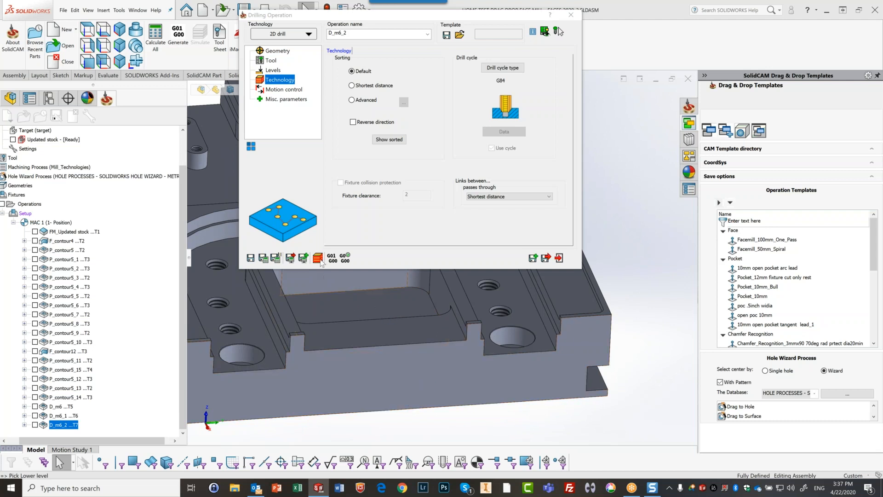
Step: Run the D_m6_2 tapping operation in the SolidVerify simulation and close the simulation
click(318, 258)
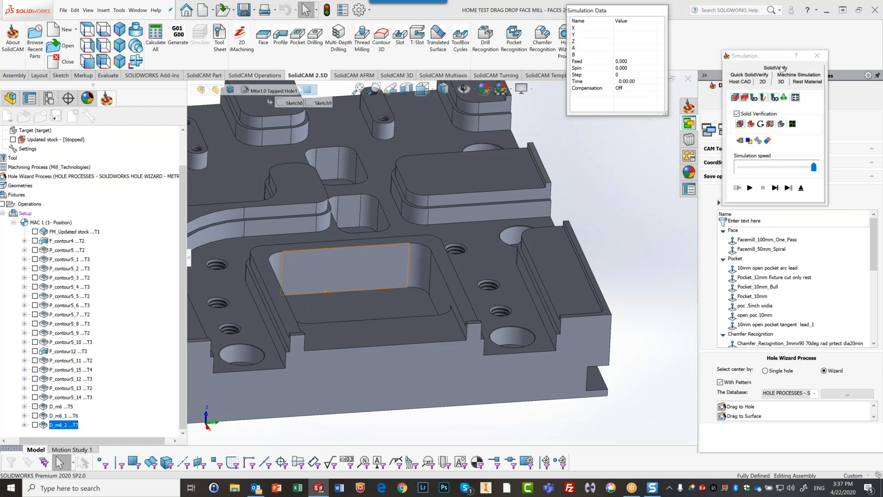
click(781, 69)
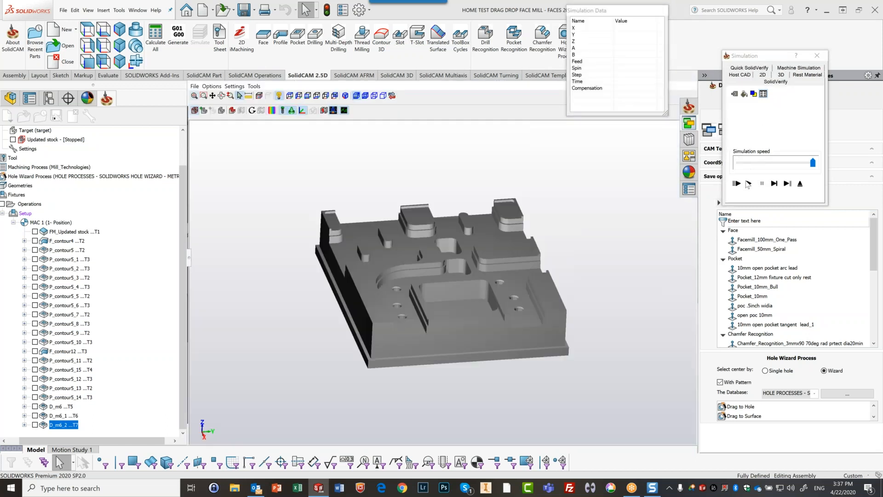
click(749, 186)
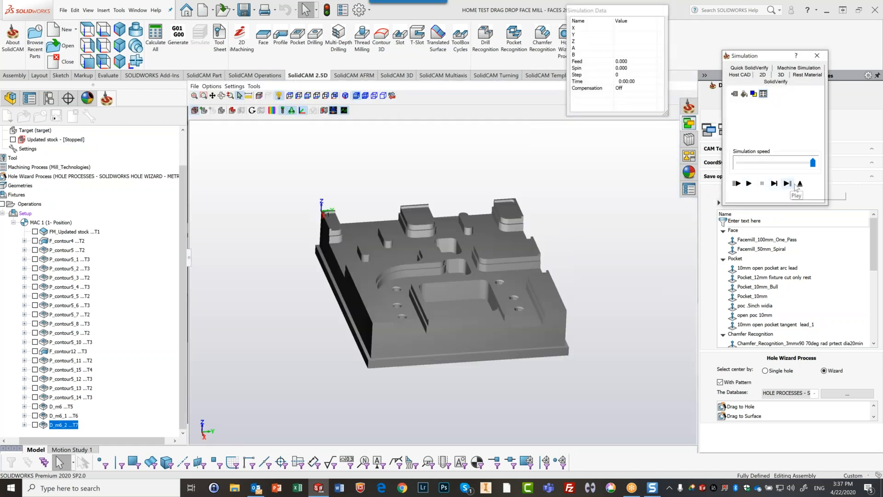
click(800, 184)
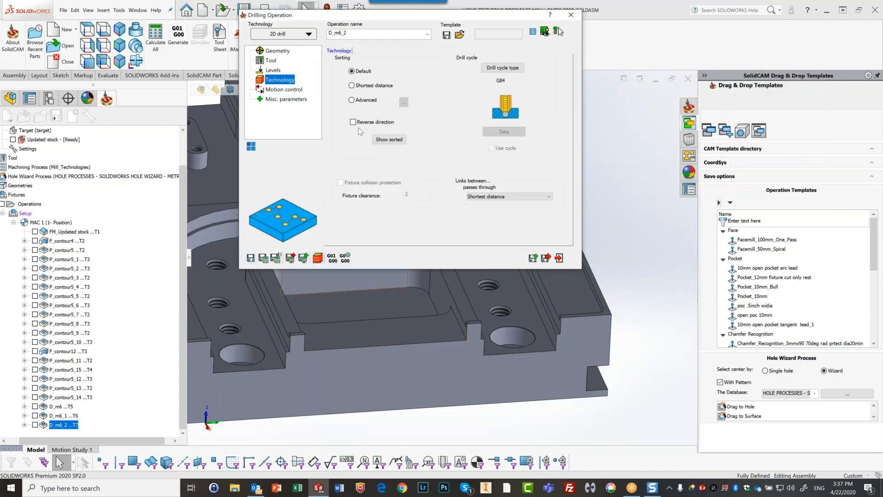
Step: Switch the upper level from updated stock to User defined at 0, and save and recalculate the operation
click(272, 71)
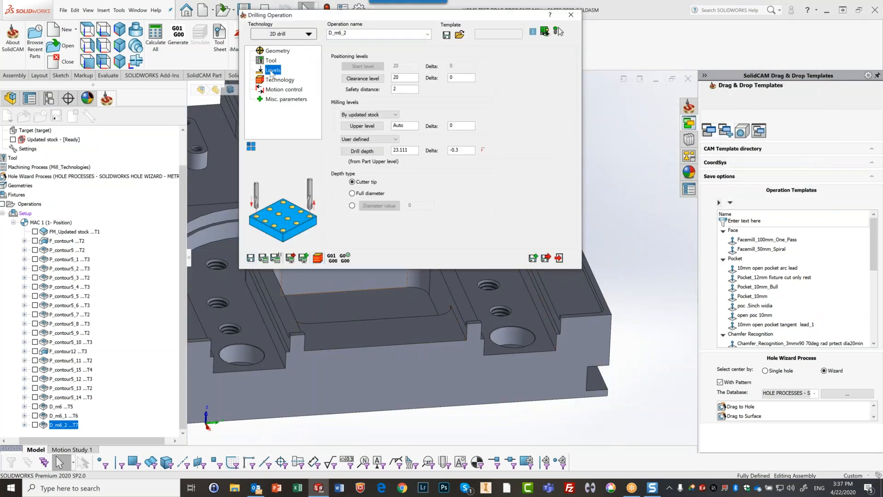
click(363, 115)
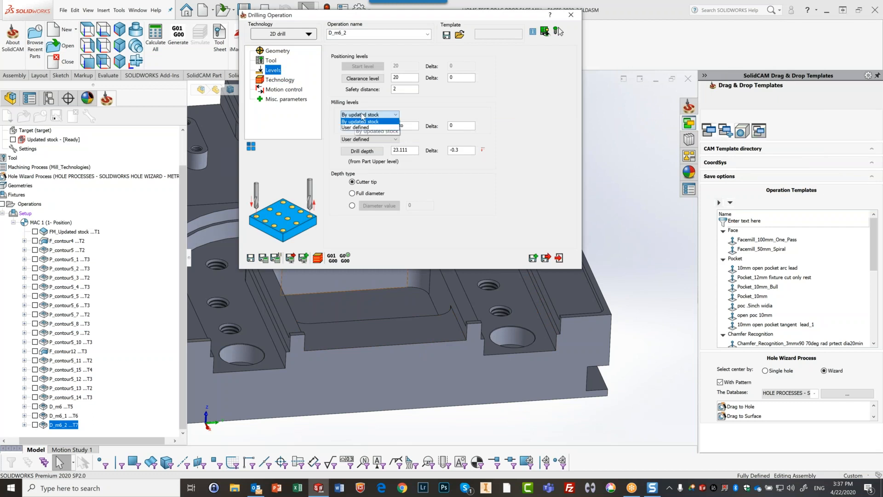
click(360, 127)
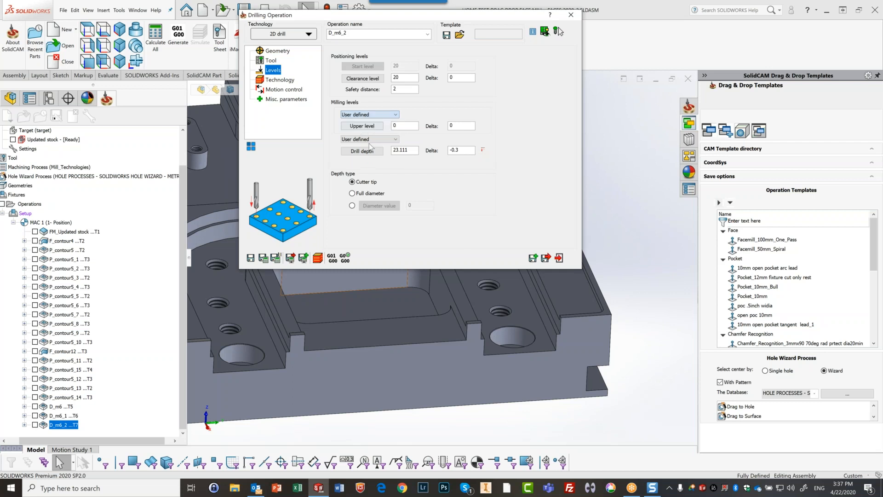
click(490, 326)
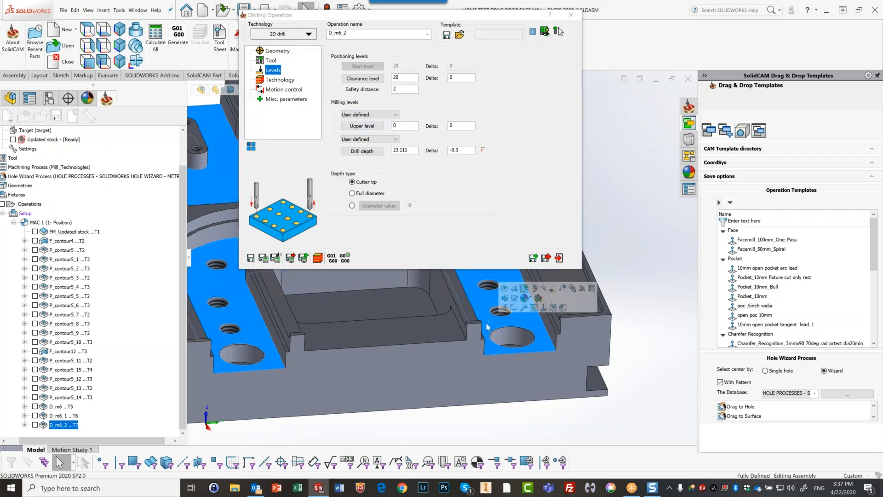
click(264, 258)
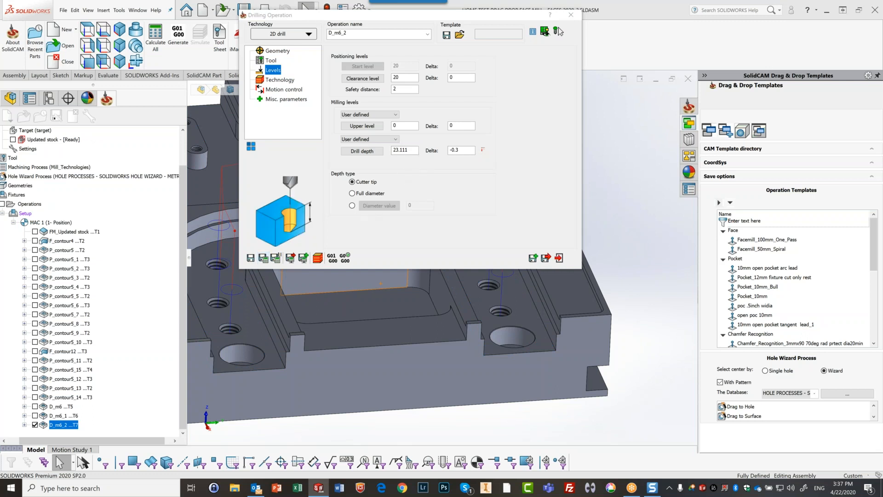
Step: Redefine the drill depth as 22.619 by picking an M6 tapped hole on the underside of the part
click(414, 148)
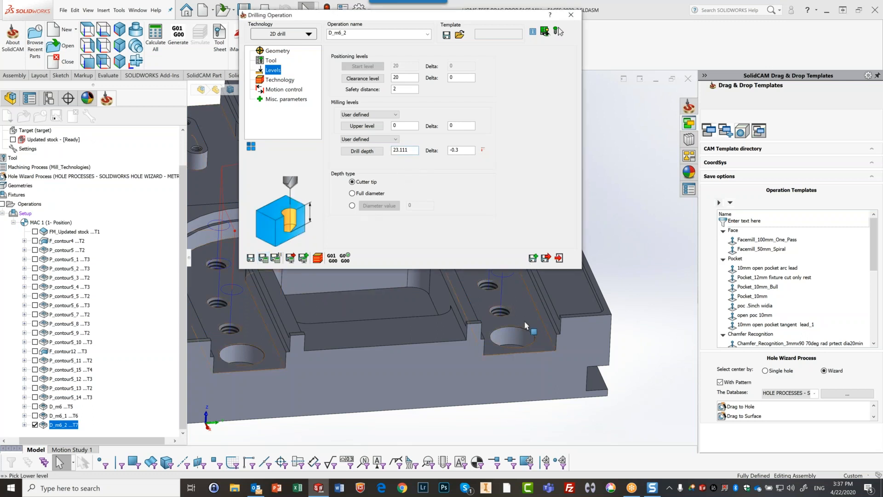
scroll(511, 322, down, 4)
scroll(510, 323, down, 5)
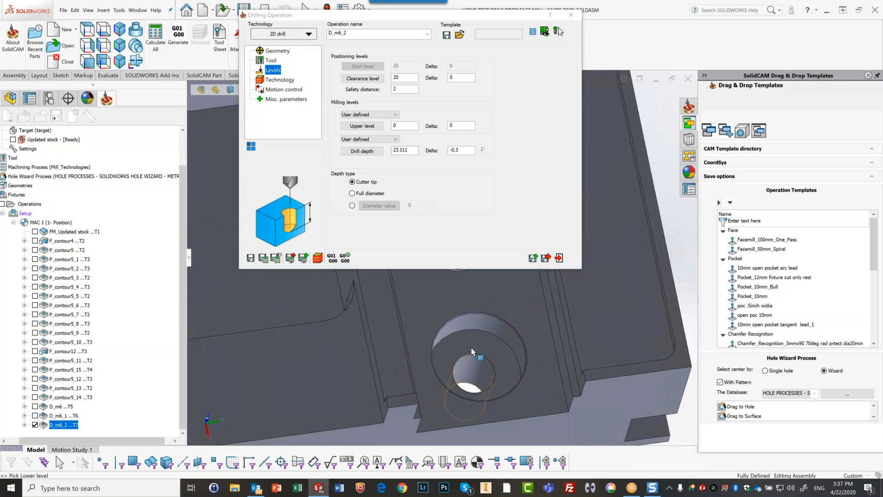
scroll(473, 329, up, 10)
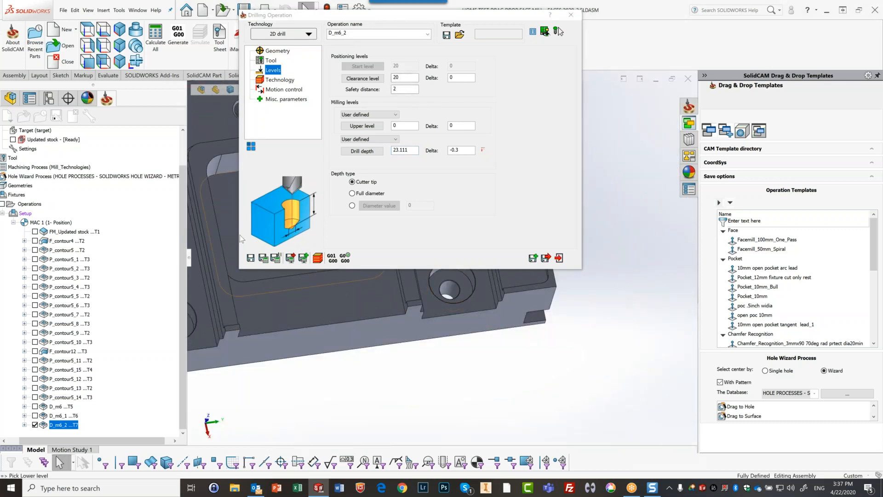
scroll(249, 290, up, 3)
scroll(223, 170, down, 3)
middle_drag(453, 399, 552, 354)
scroll(607, 369, down, 2)
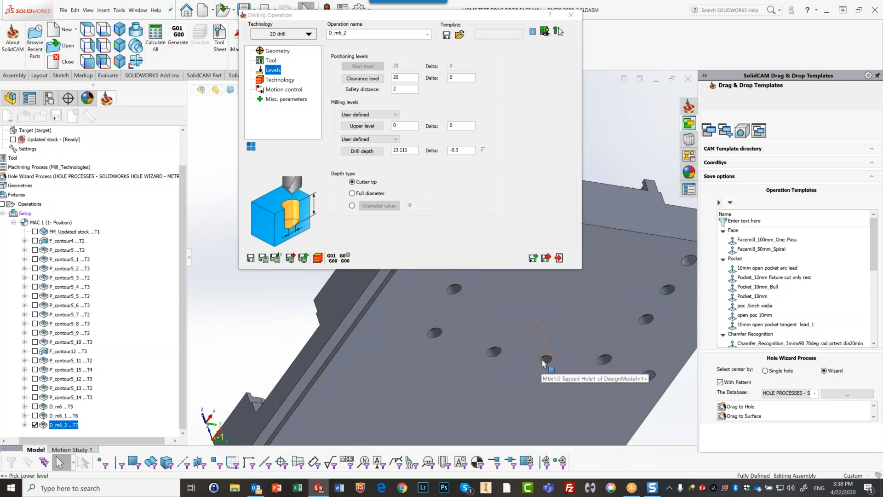
click(541, 361)
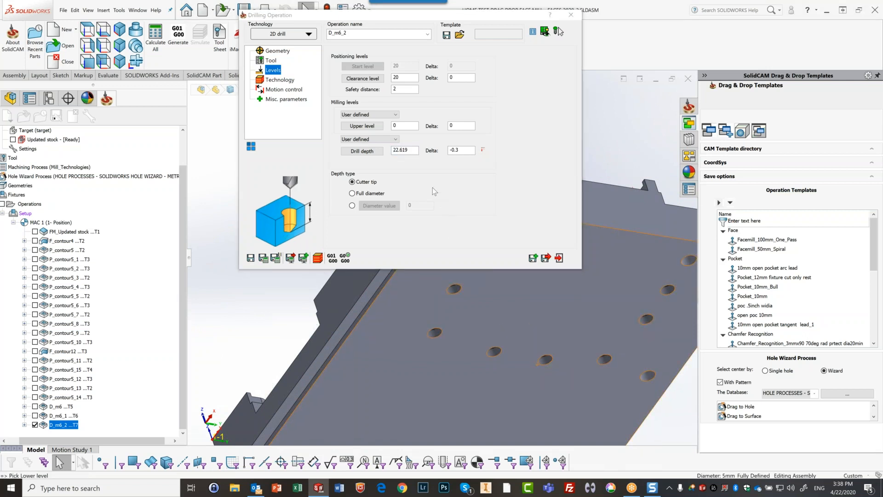
Step: Set the drill depth delta to 0, save and recalculate the operation, and inspect the toolpath over the threaded holes
drag(463, 150, 430, 156)
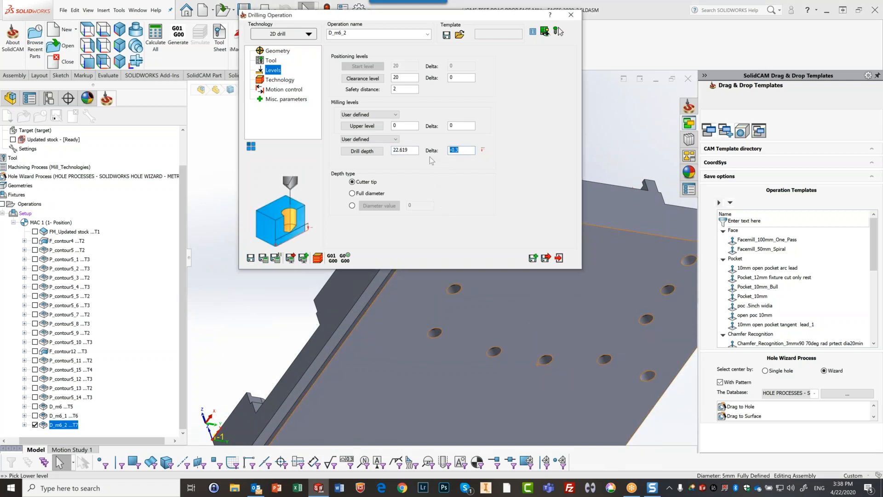
text(0)
click(263, 258)
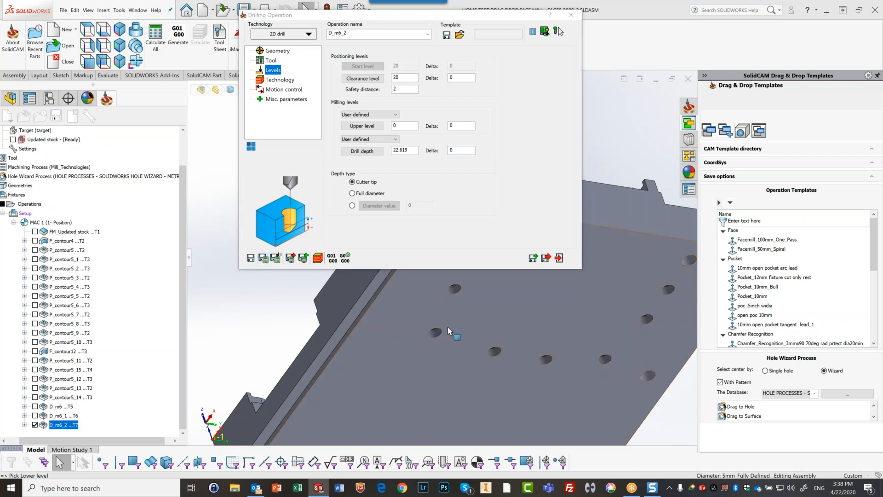
middle_drag(461, 370, 488, 328)
scroll(493, 334, down, 2)
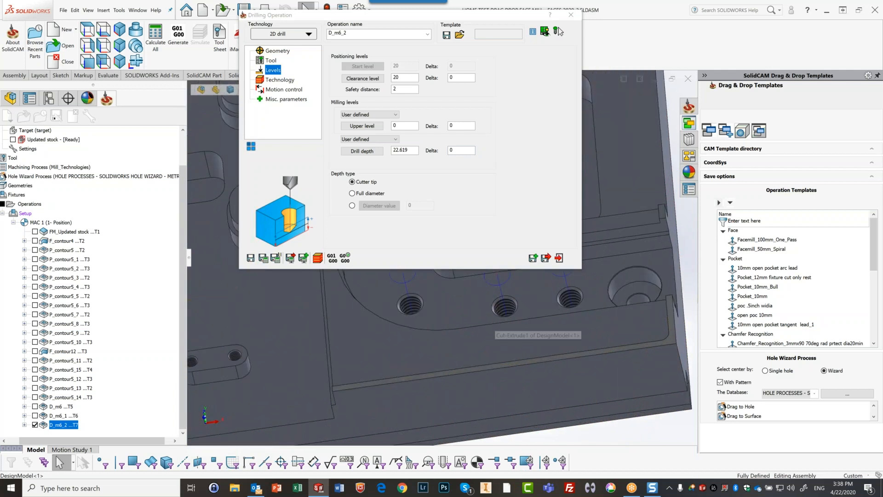
Step: Redefine the drill depth as 25 by picking the underside face of the part, set its delta to 3, and save and recalculate
scroll(442, 271, up, 1)
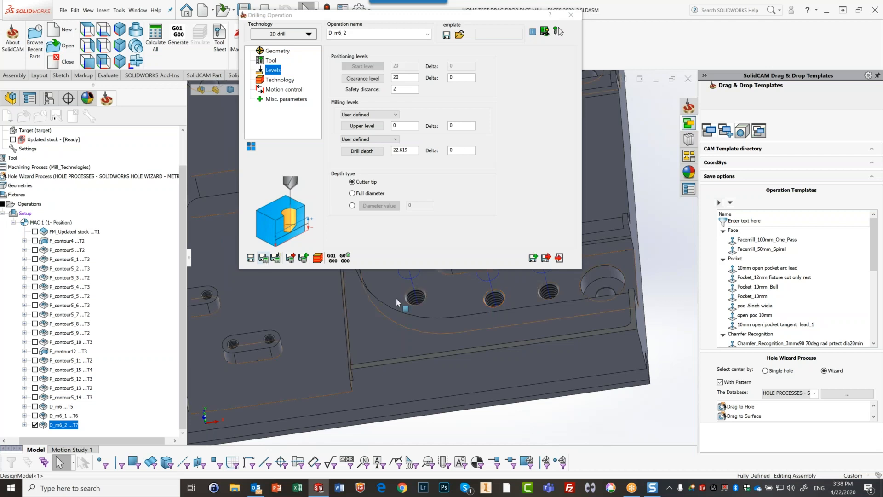
middle_drag(405, 299, 606, 425)
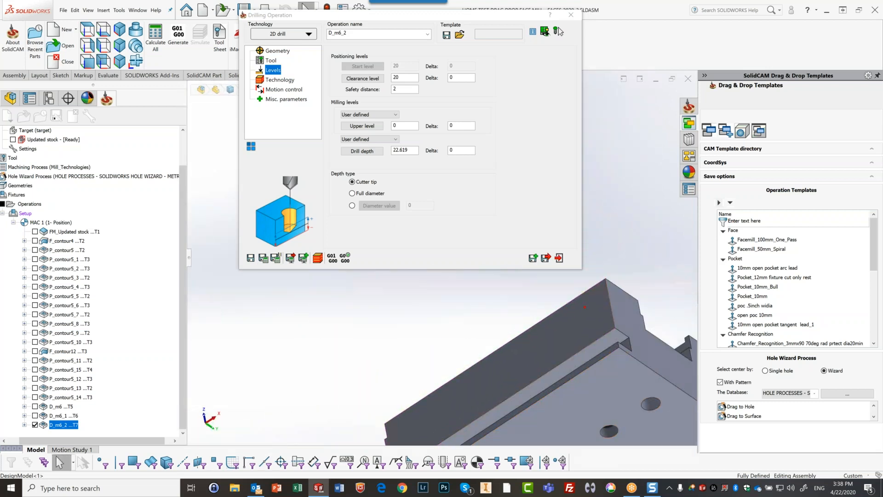
click(408, 149)
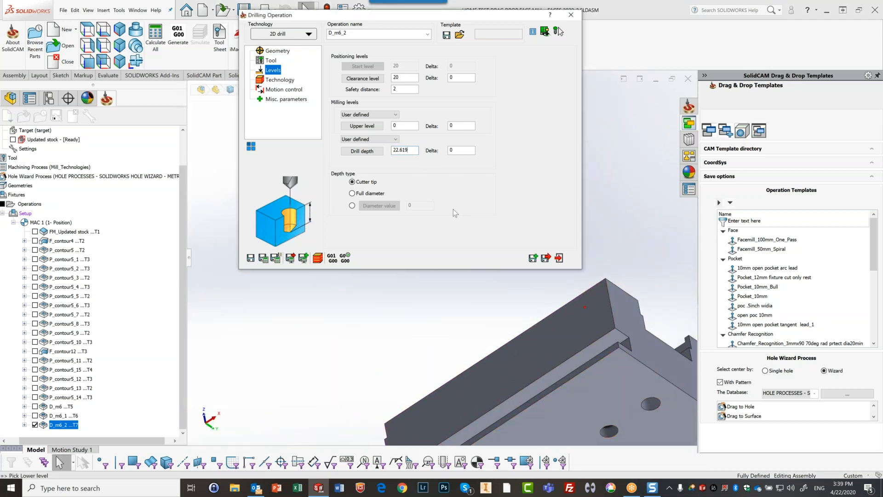
click(589, 403)
text(3)
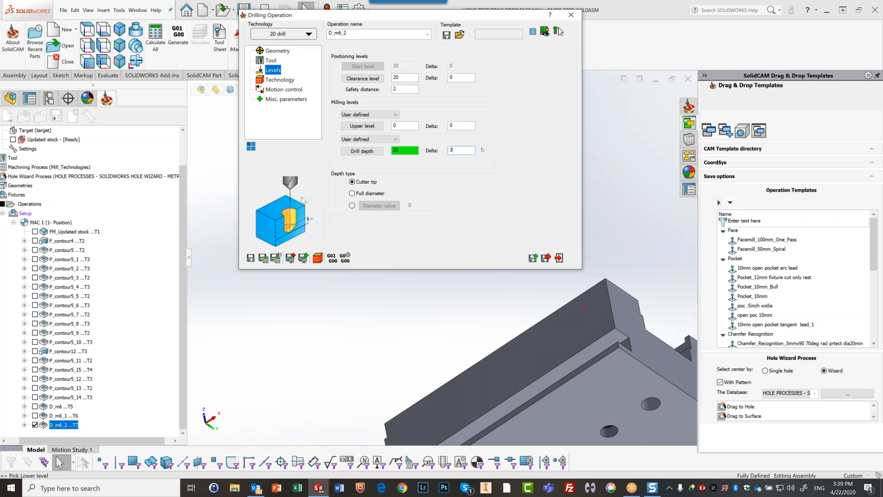
click(263, 258)
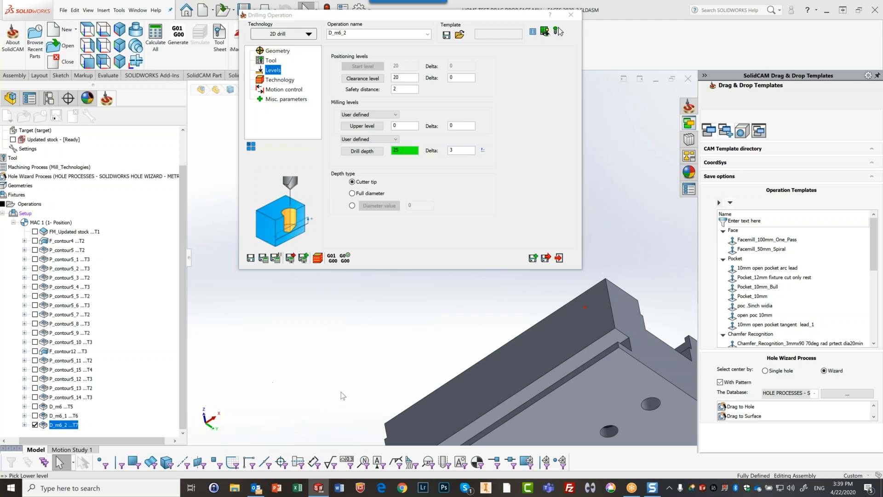
Step: Inspect the recalculated tapping toolpath on the part from above and exit the D_m6_2 operation
scroll(612, 357, up, 3)
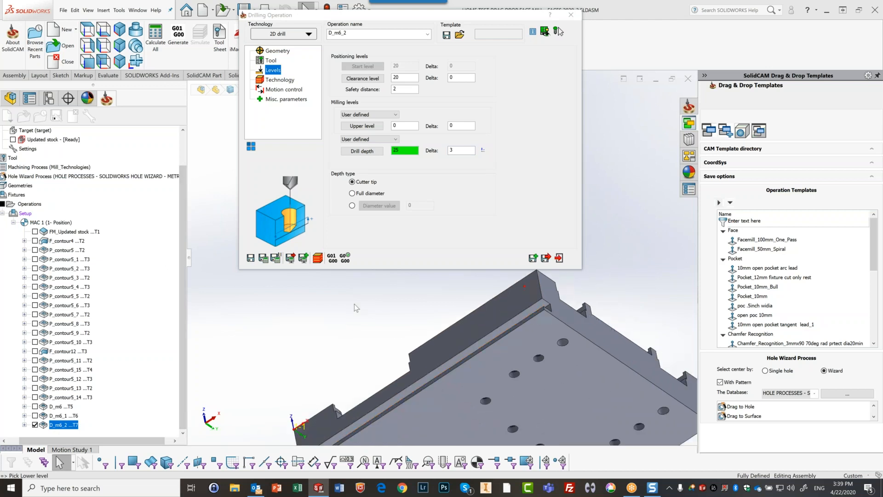
middle_drag(622, 234, 465, 328)
scroll(464, 327, down, 5)
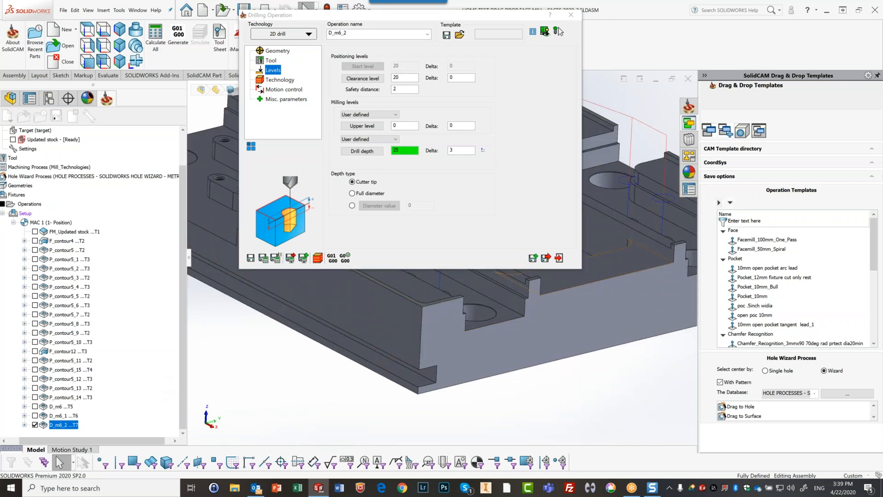
click(558, 258)
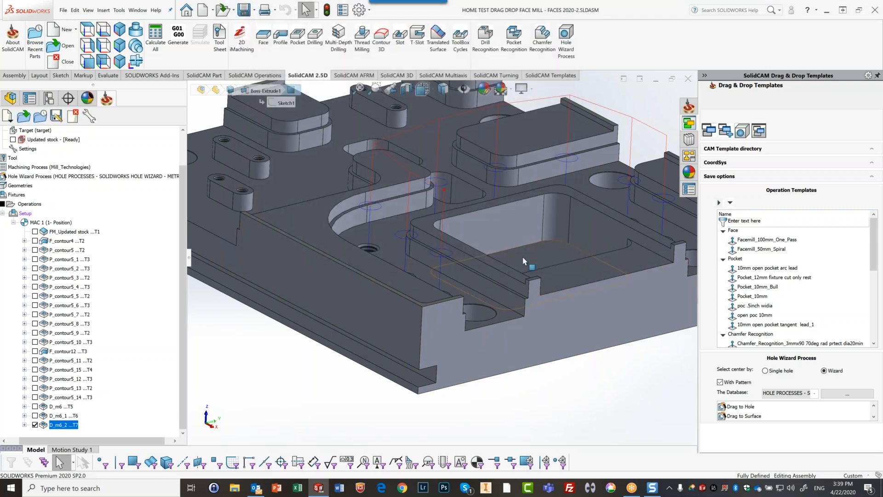
middle_drag(506, 243, 478, 236)
scroll(477, 233, up, 4)
scroll(536, 182, down, 2)
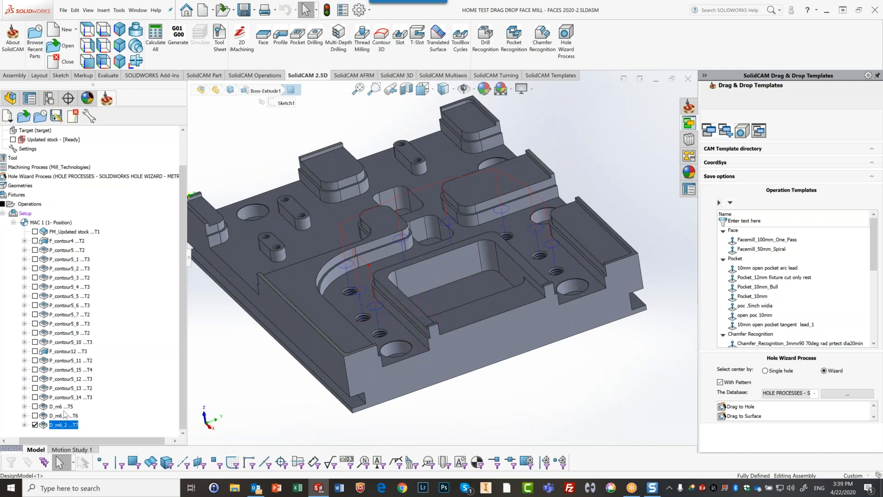
Step: Suppress the three hole operations D_m6, D_m6_1 and D_m6_2
drag(70, 406, 64, 430)
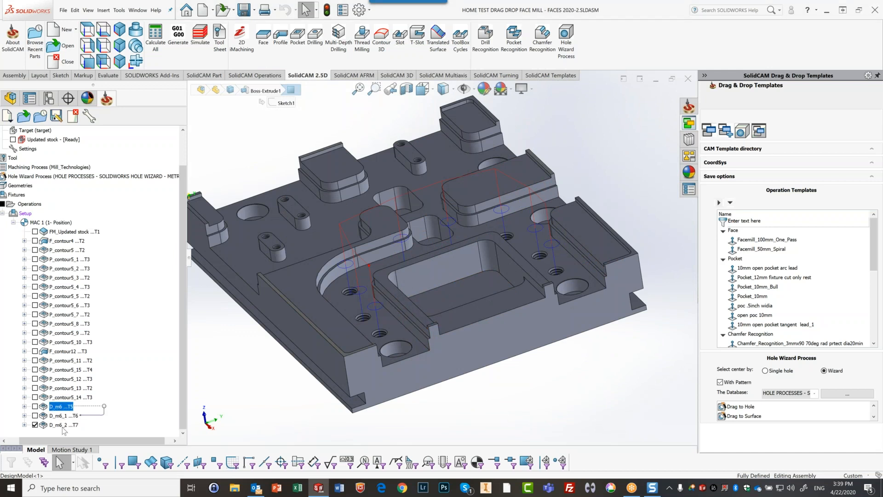
shift+click(65, 425)
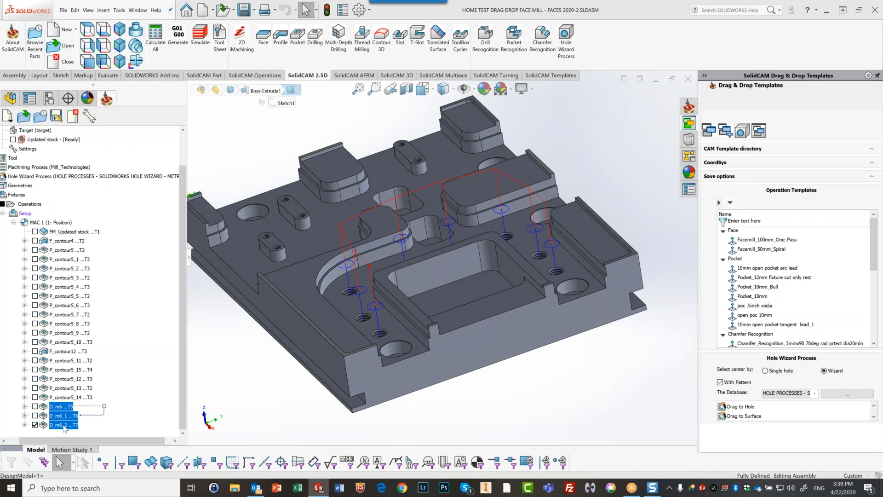
right_click(66, 423)
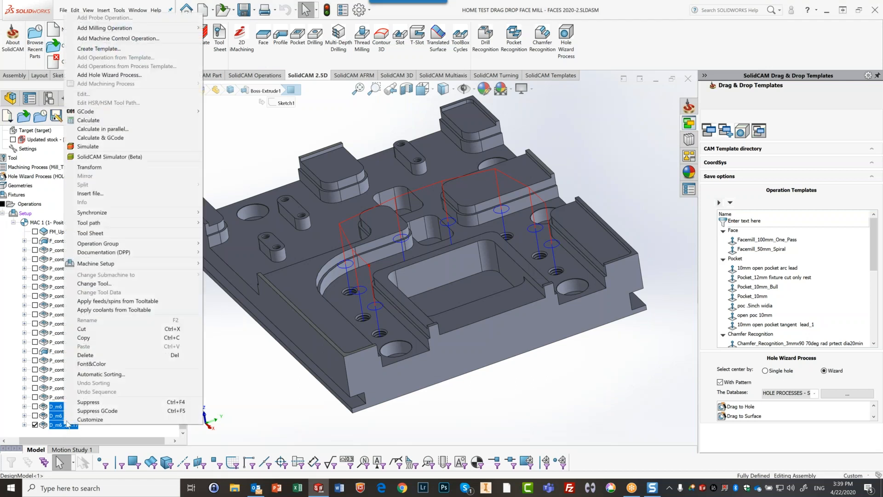
click(87, 403)
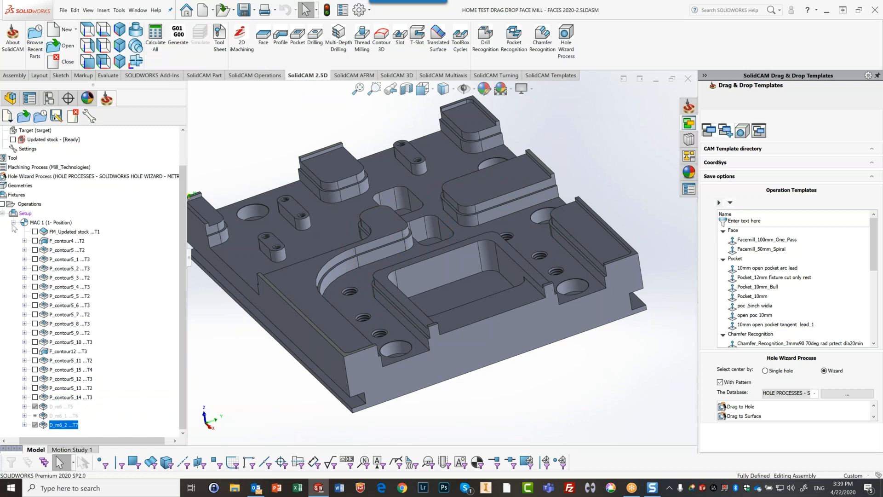
click(21, 205)
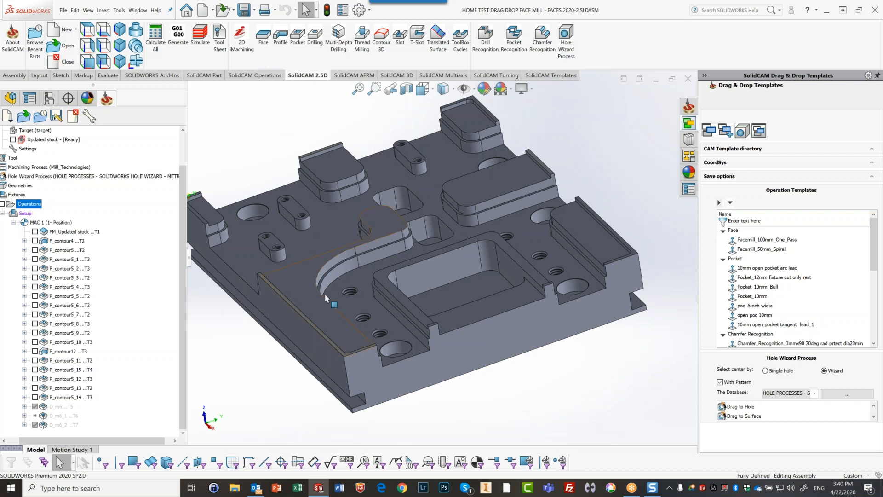
Step: Open the DesignModel part from an M6 tapped hole beside the curved wall in the assembly
scroll(354, 310, down, 3)
scroll(355, 311, down, 2)
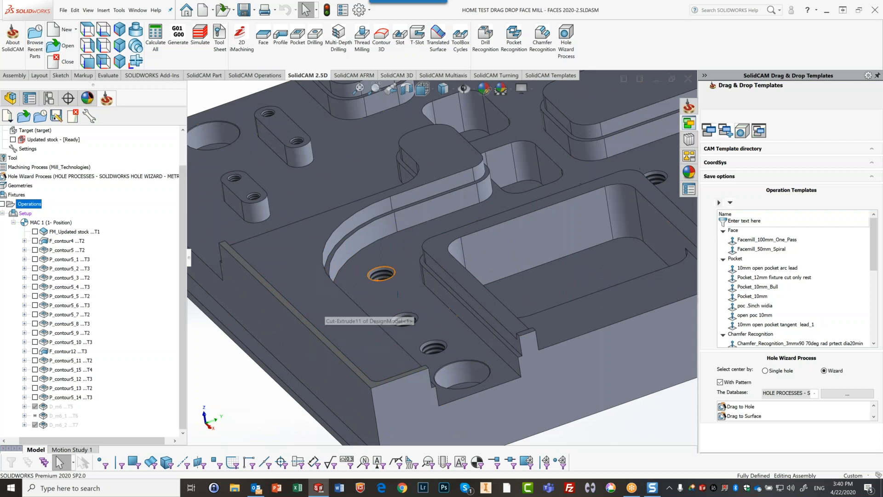
click(380, 278)
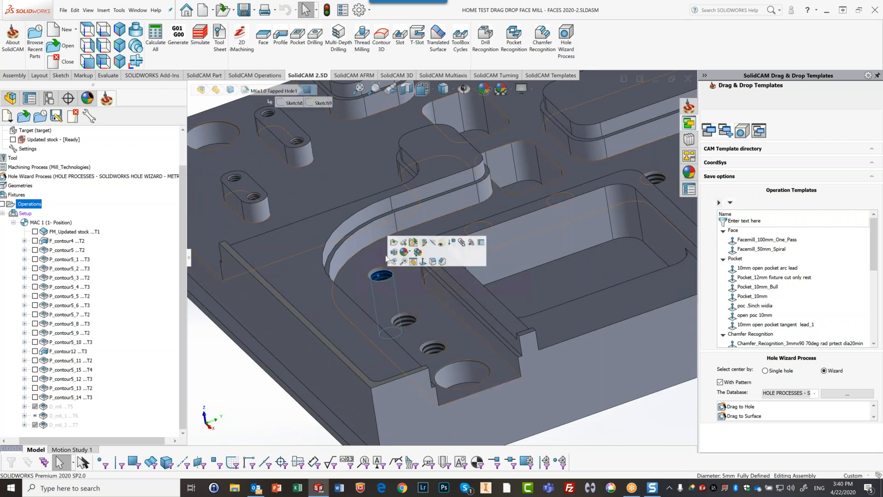
click(394, 243)
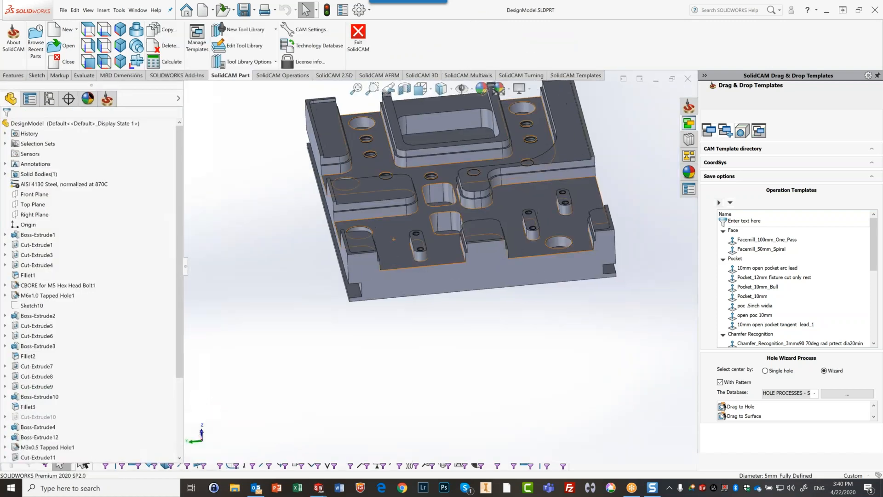
Step: Examine the hole specification of the M6x1.0 Tapped Hole1 feature, including end condition, thread and countersink options, and cancel the edit
scroll(399, 242, down, 5)
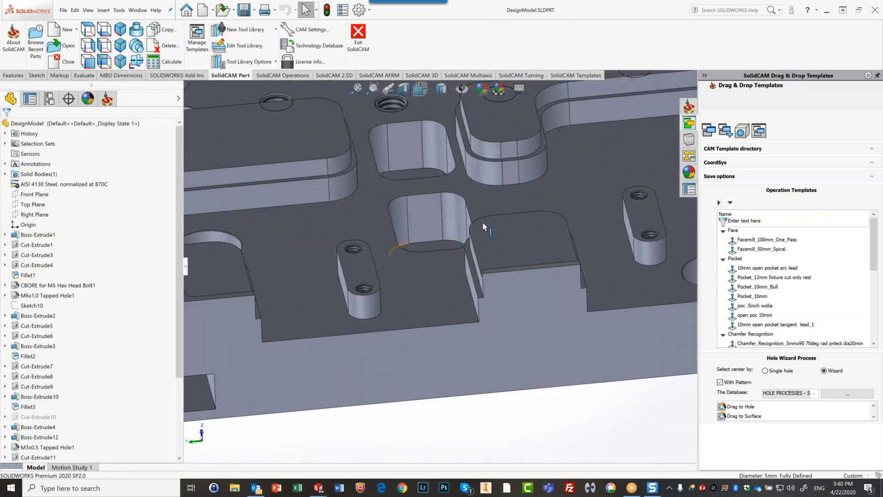
scroll(460, 225, up, 5)
scroll(426, 226, down, 8)
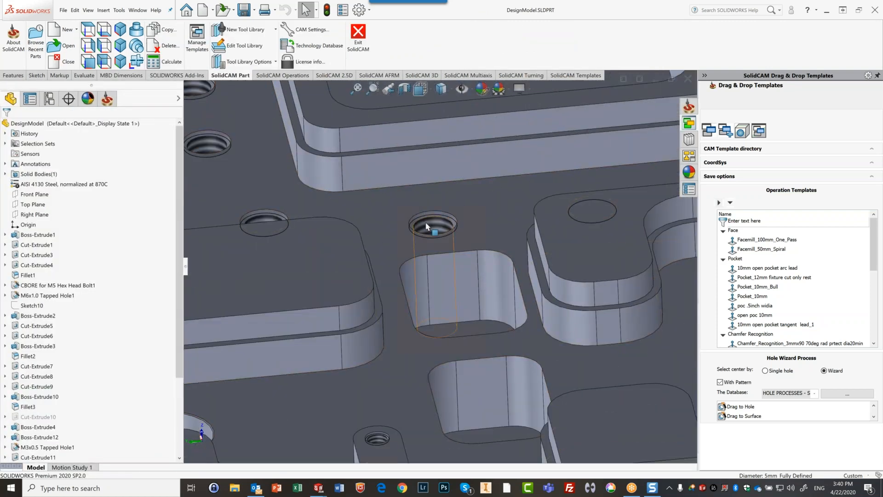
click(430, 229)
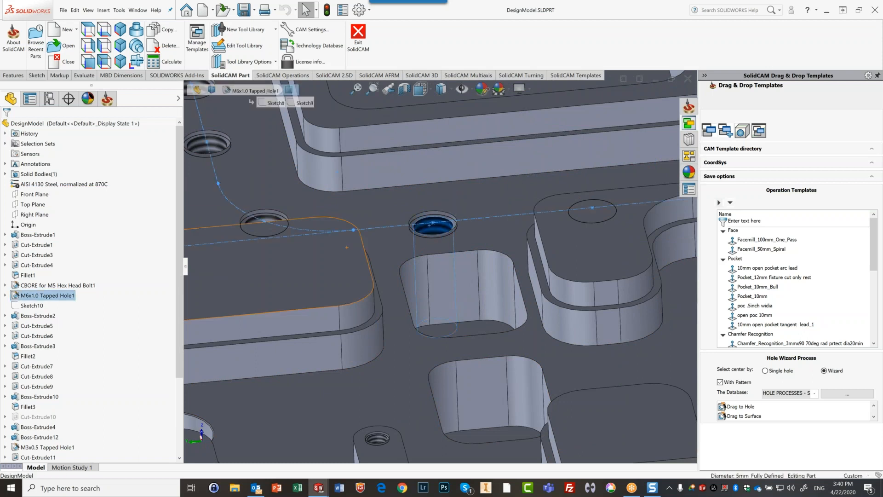
right_click(38, 298)
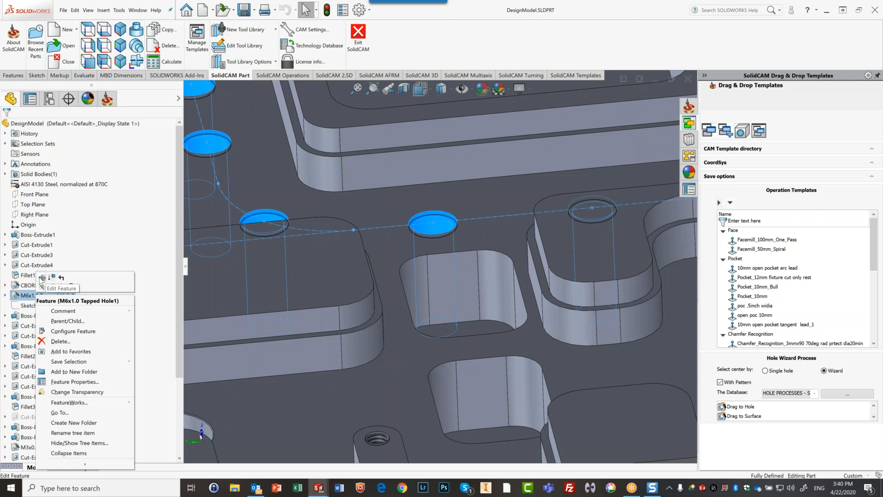
click(42, 278)
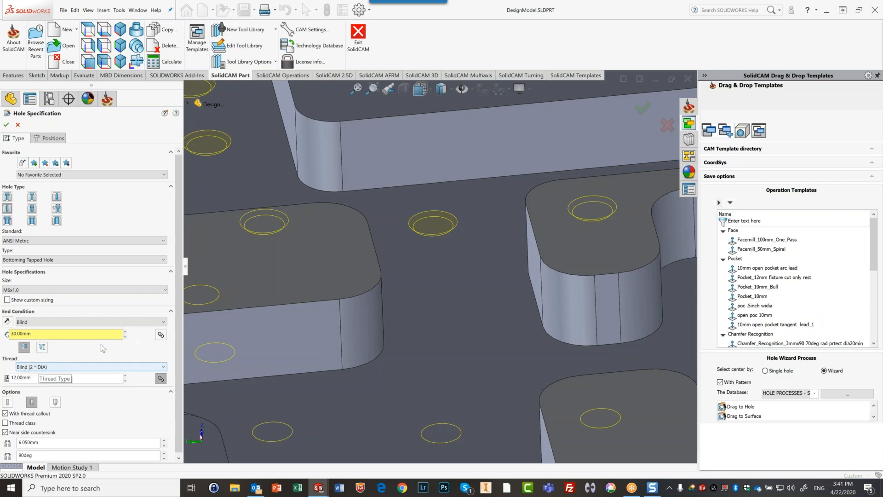
scroll(82, 407, down, 1)
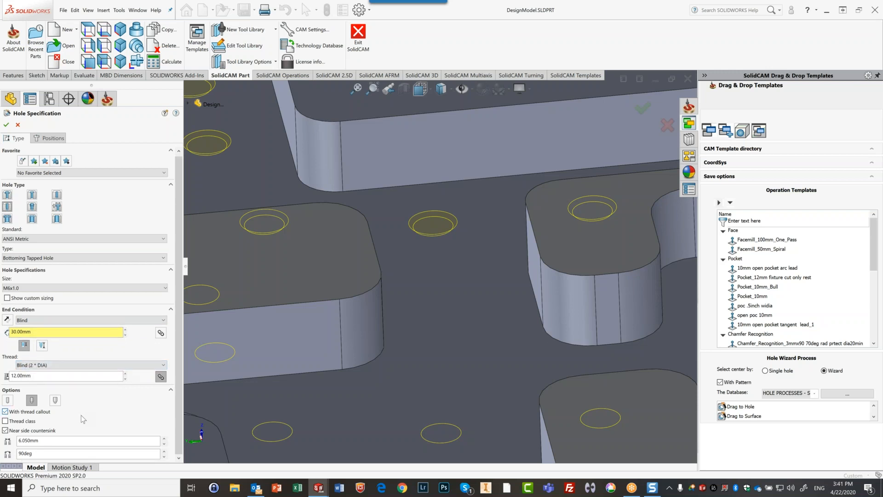
scroll(81, 414, up, 1)
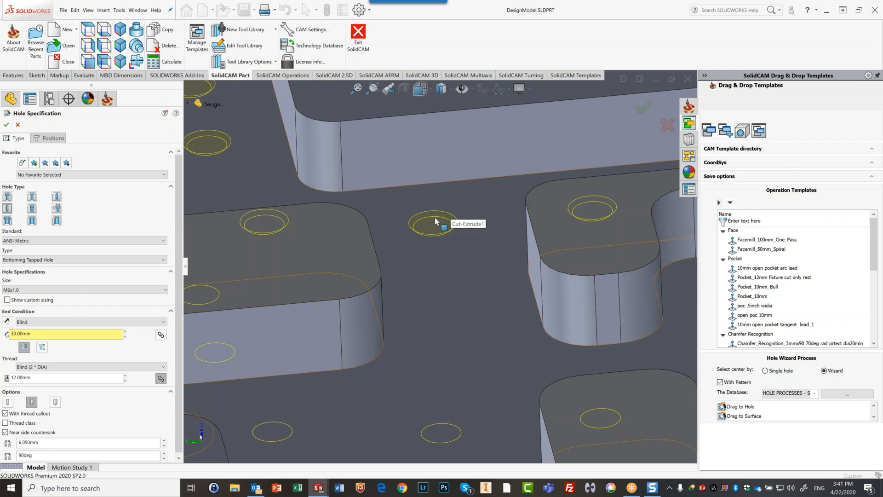
click(18, 125)
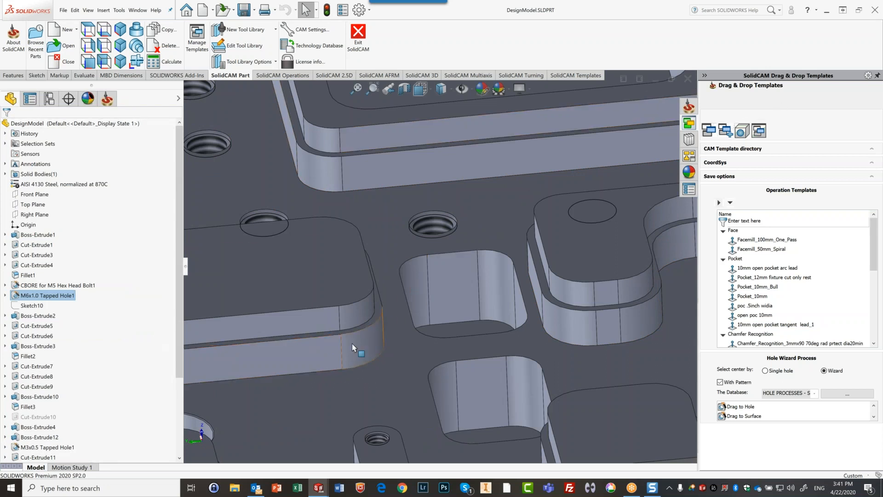
Step: Identify the features behind the small tapped holes on the raised pads and the corner counterbore, and close the part
scroll(347, 326, up, 5)
scroll(350, 325, down, 3)
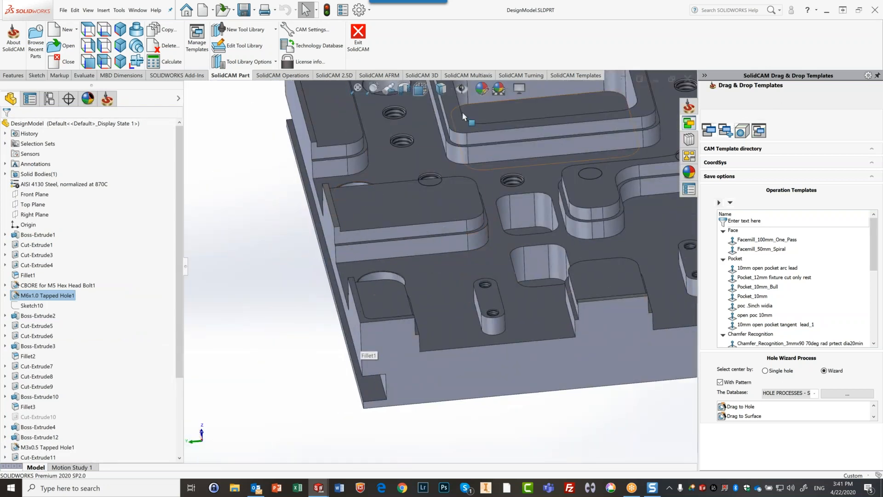
scroll(526, 154, up, 5)
scroll(590, 269, down, 3)
scroll(577, 313, down, 3)
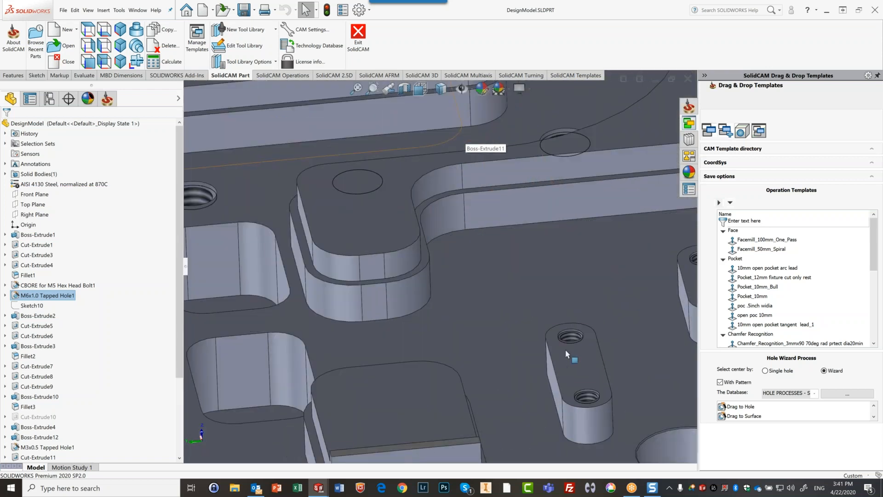
click(570, 339)
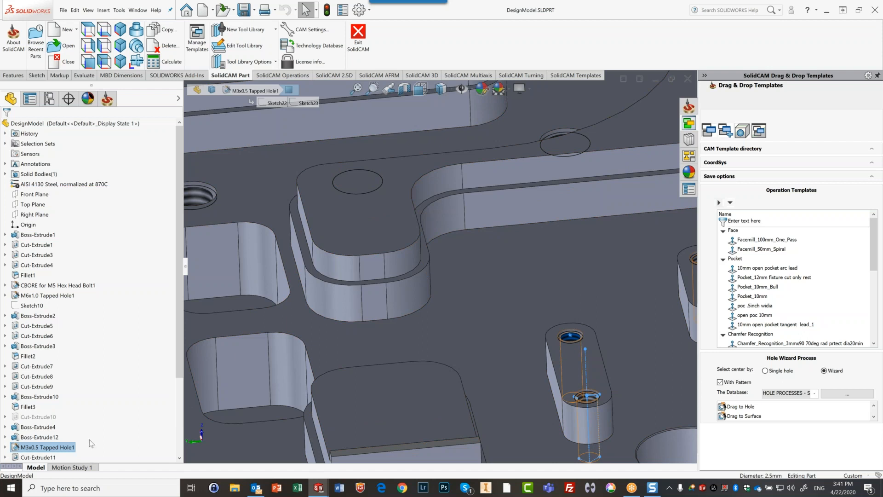
scroll(327, 327, up, 5)
scroll(325, 331, down, 3)
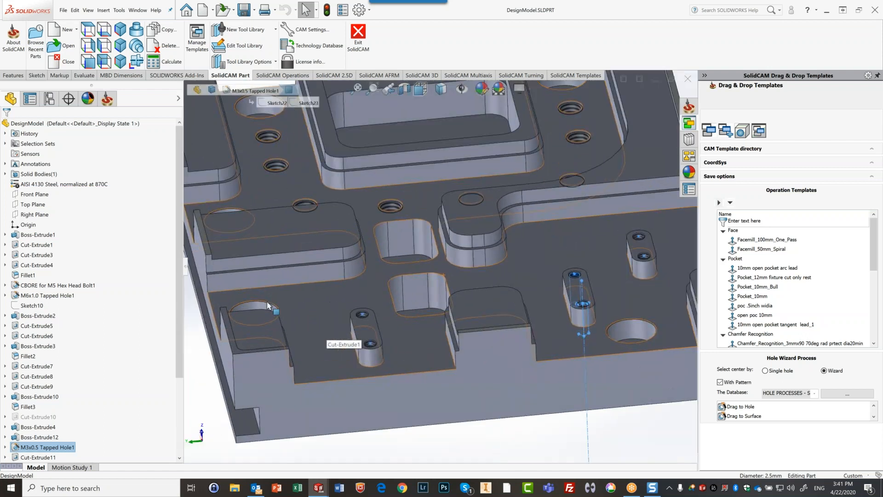
click(259, 311)
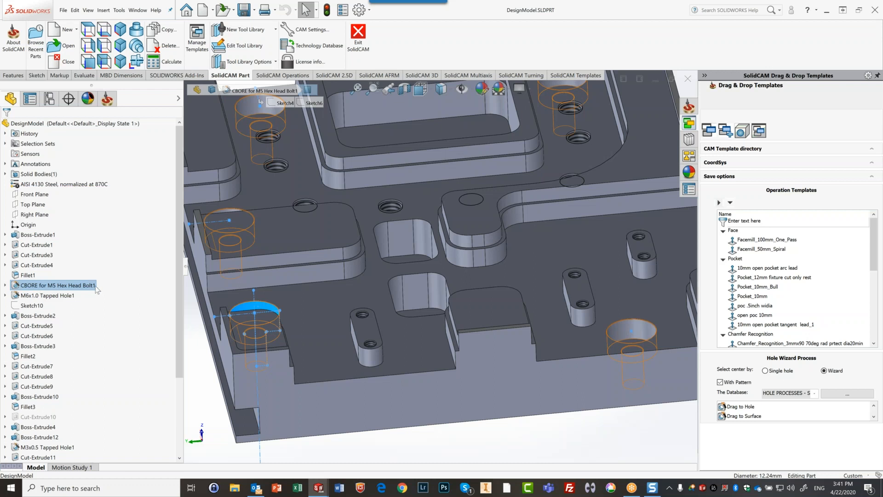
click(688, 80)
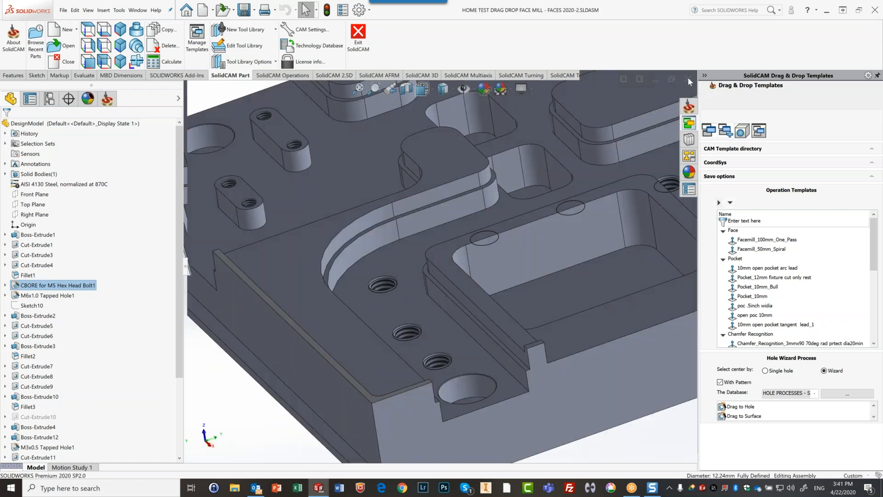
Step: Try to create a Hole Wizard Process from the M6 tapped hole nearest the corner counterbore, and send the error report
key(f)
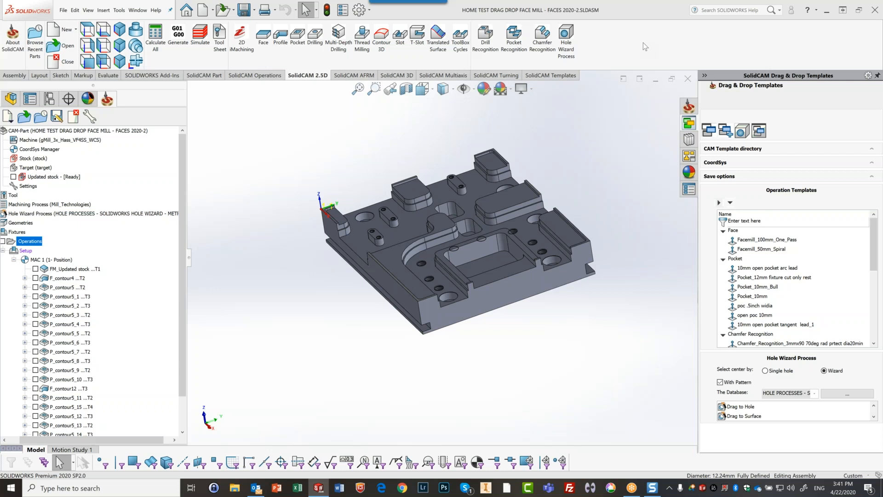
click(566, 41)
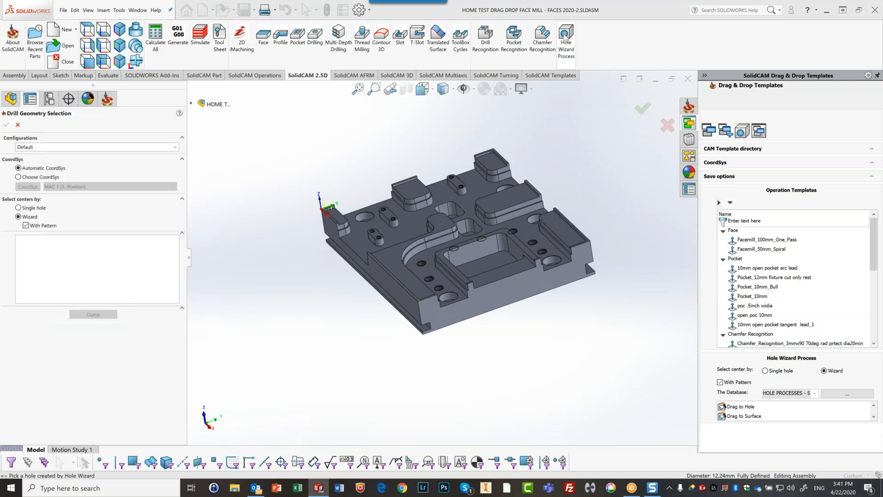
scroll(473, 216, down, 8)
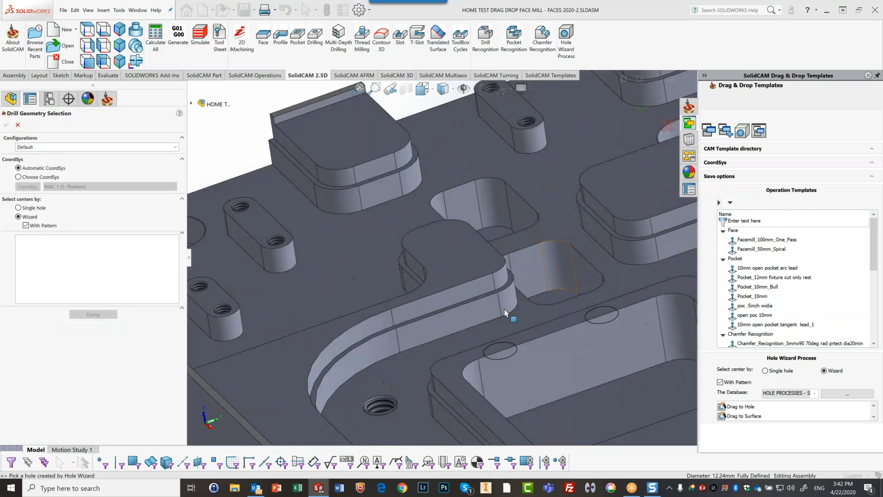
scroll(477, 379, up, 5)
scroll(446, 397, down, 6)
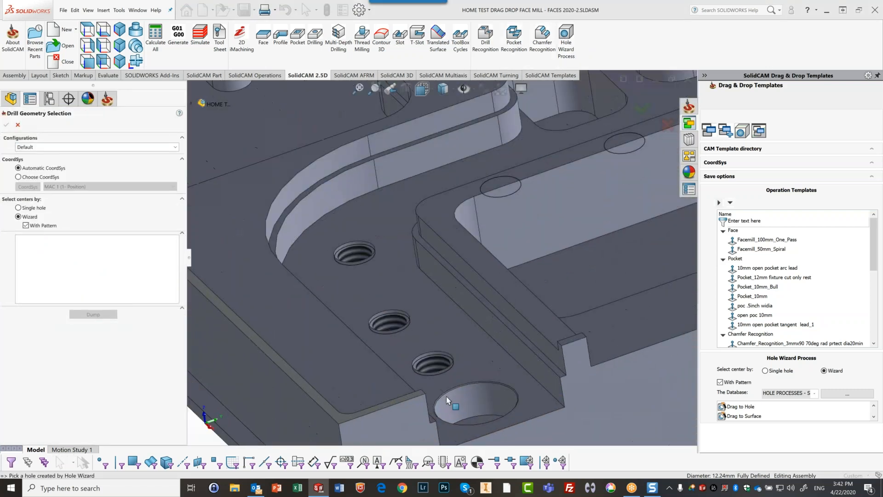
click(435, 371)
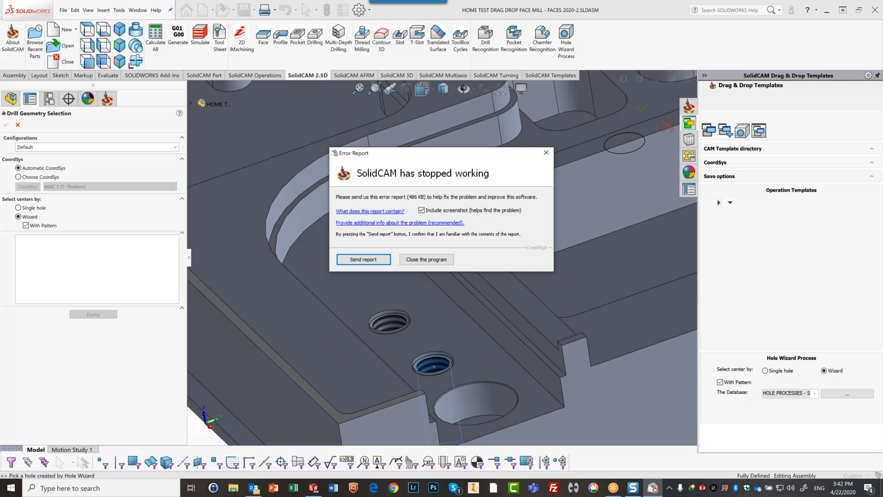
click(363, 260)
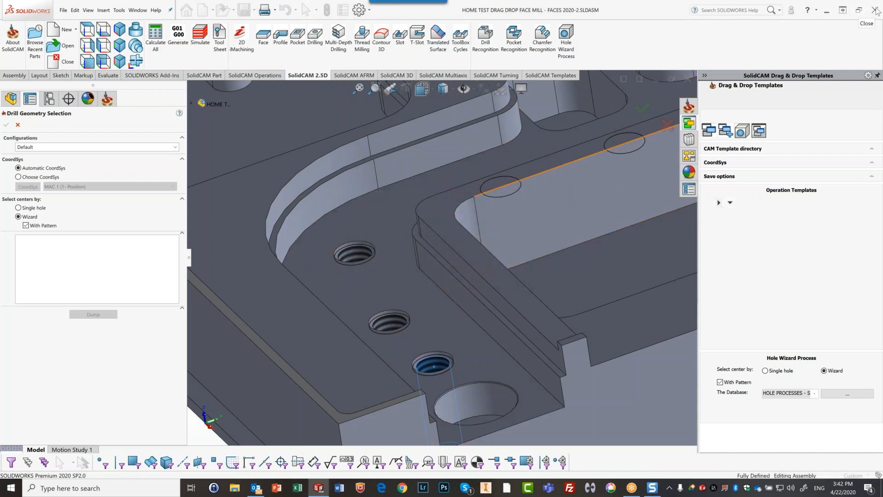
Step: End the process tree of SLDWORKS.exe in Task Manager and move its window out of the way
right_click(611, 466)
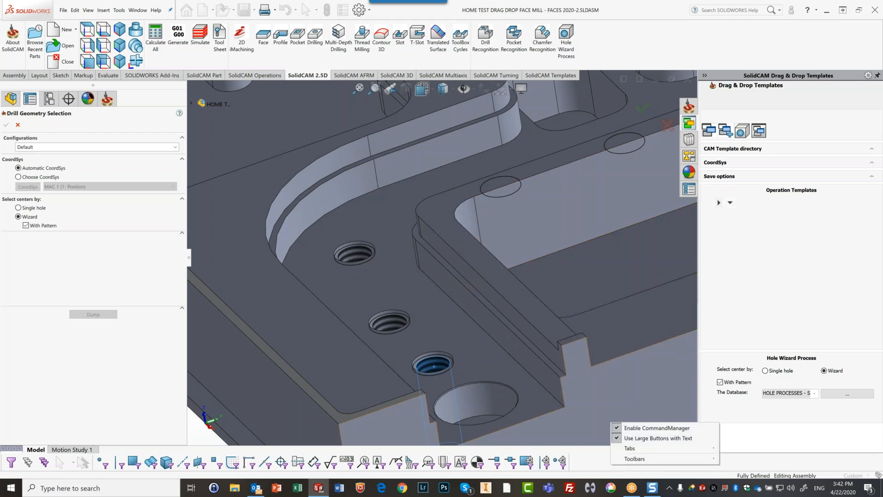
key(Escape)
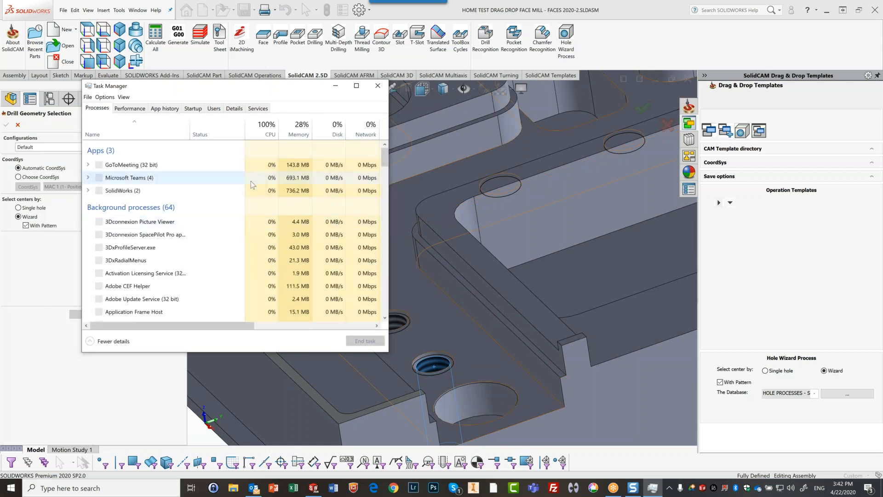
click(230, 109)
scroll(179, 274, down, 3)
scroll(179, 275, down, 15)
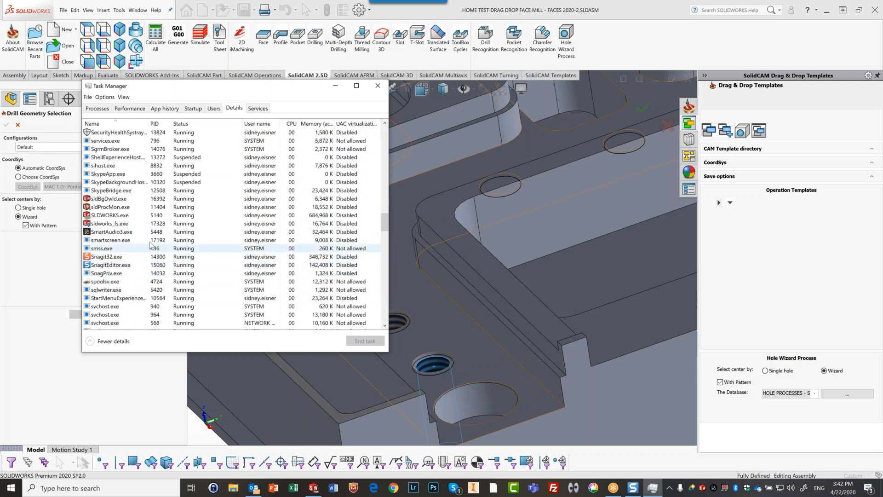
right_click(117, 216)
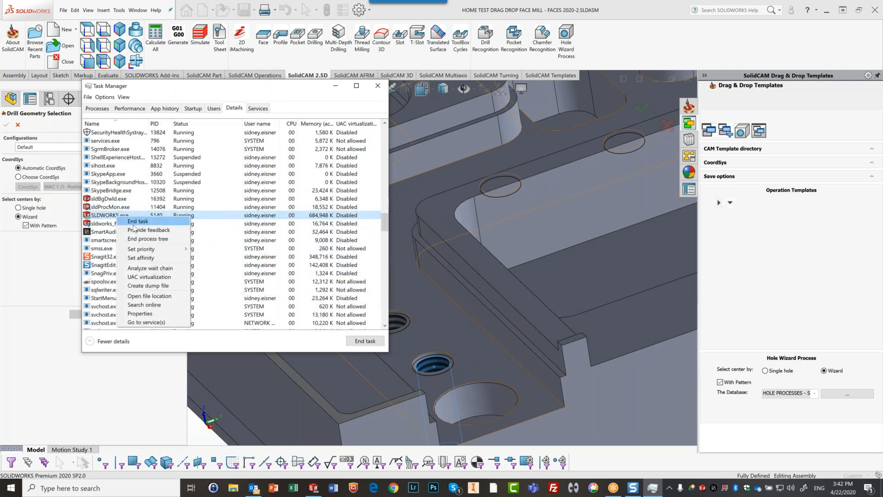
click(147, 239)
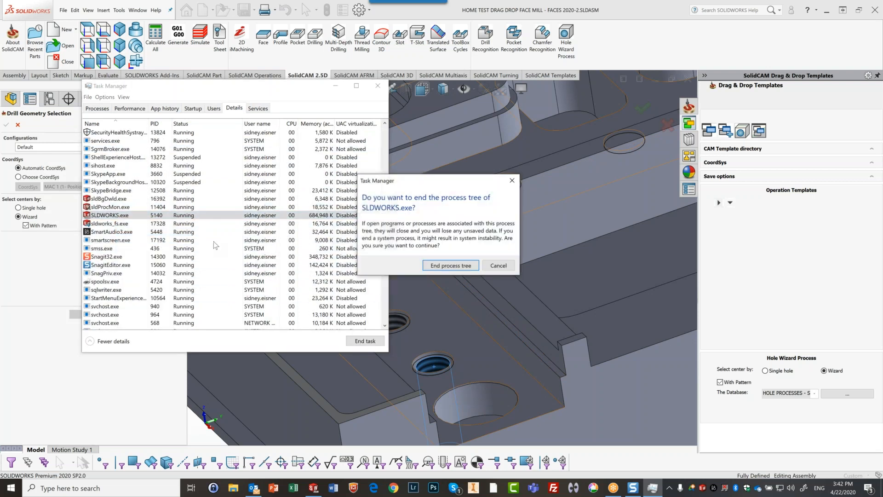
click(450, 265)
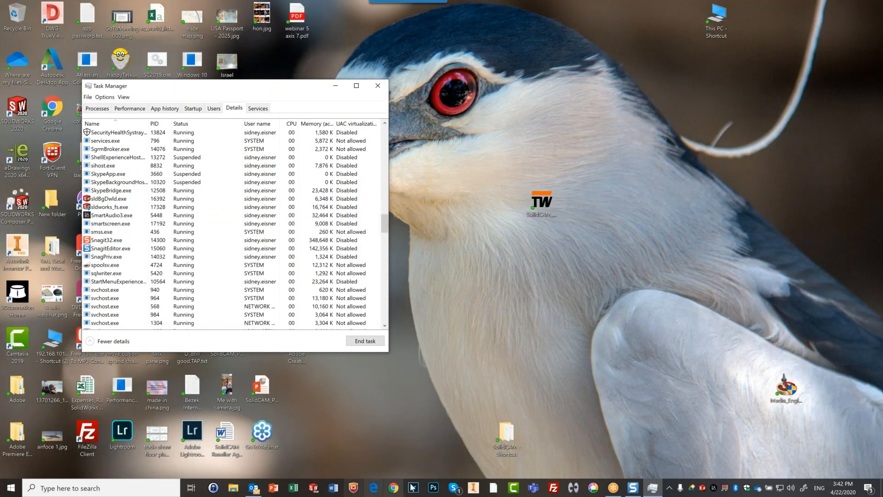
drag(258, 86, 882, 65)
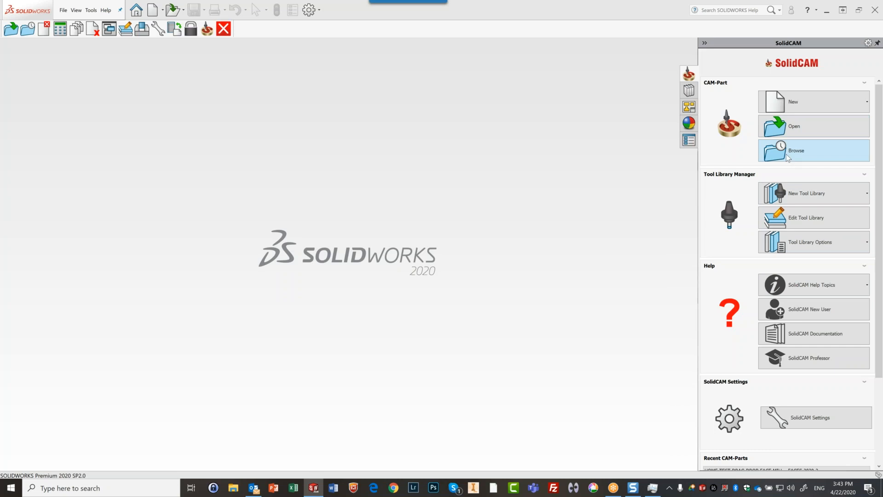
Step: Reopen the recent CAM-Part HOME TEST DRAG DROP FACE MILL - FACES 2020-2, continuing with the Temporary Folder version
click(26, 28)
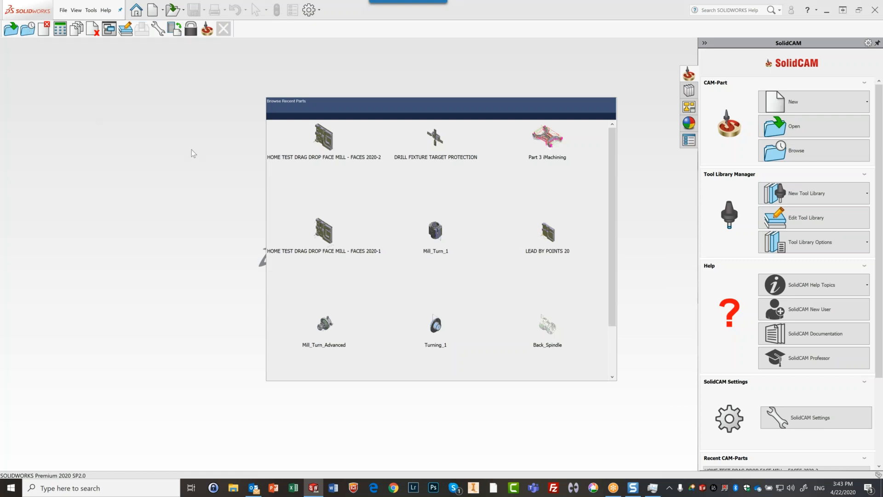
click(320, 143)
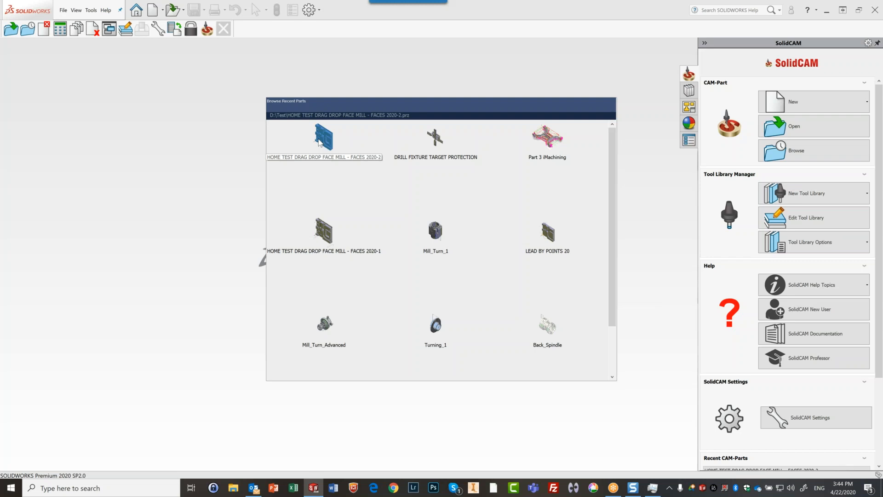
click(320, 143)
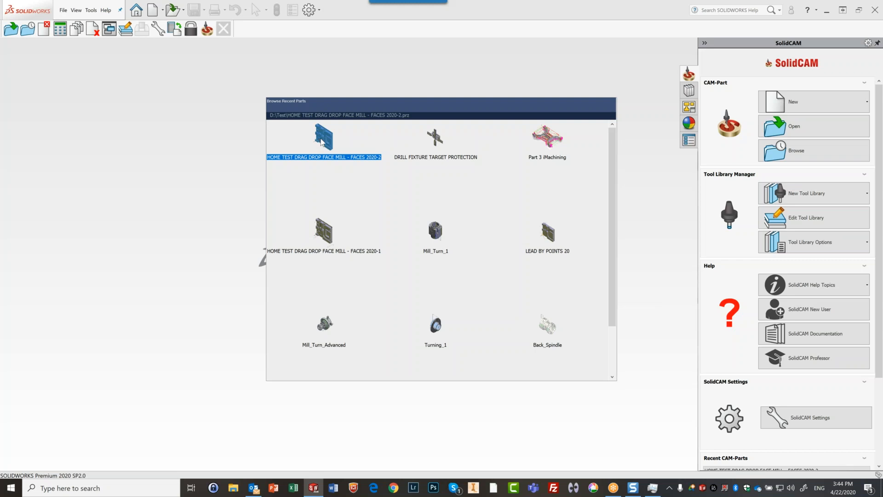
double_click(327, 136)
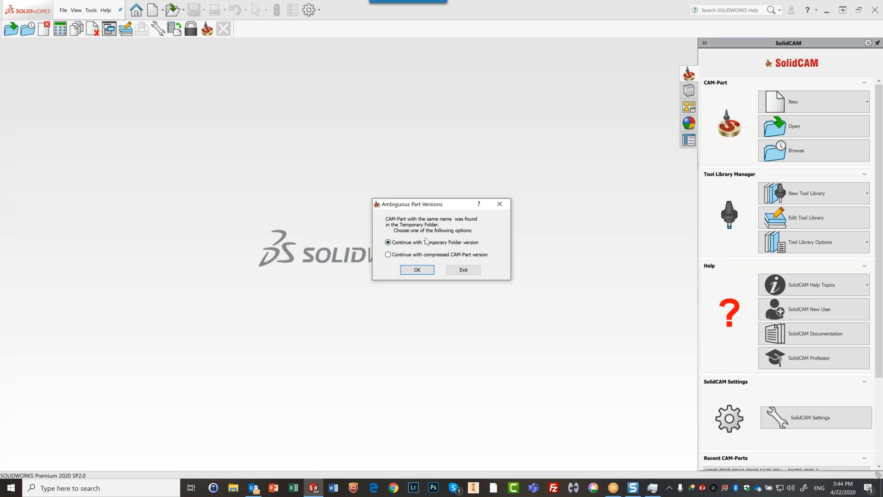
click(414, 273)
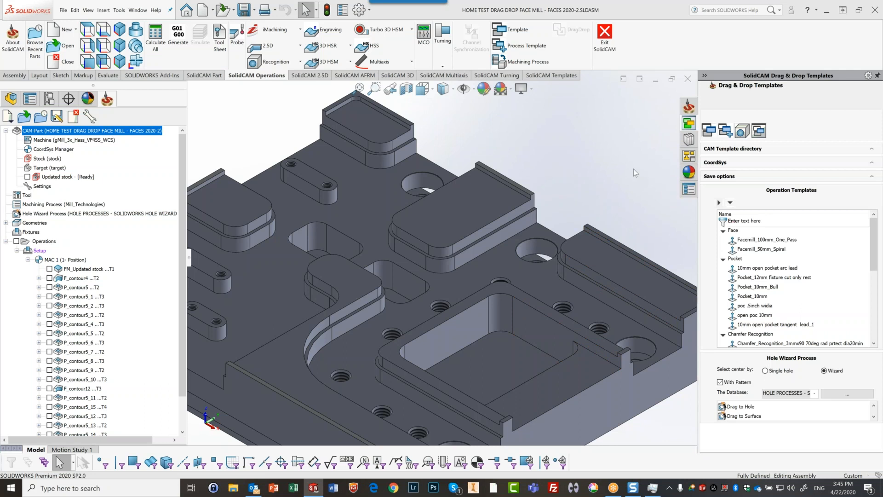
Step: Apply the Hole Wizard Process template to an M6 tapped hole beside the rectangular pocket, and check the Tapping operation's tool
click(304, 75)
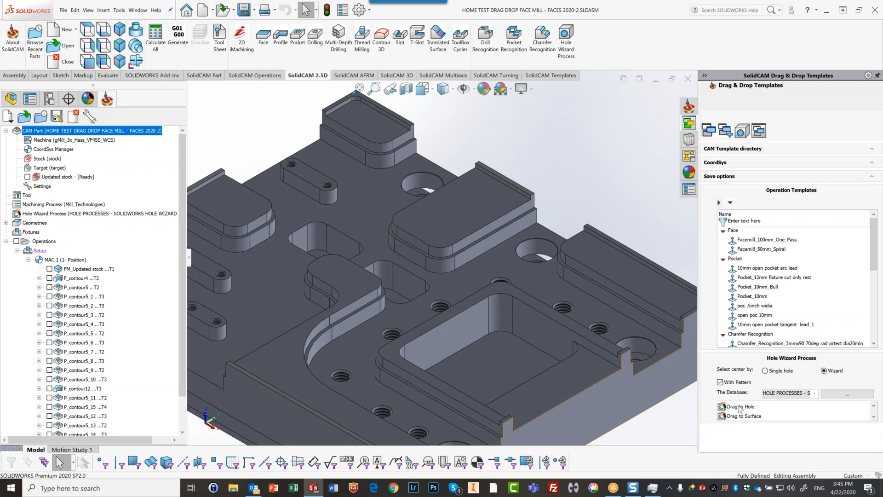
drag(738, 408, 601, 334)
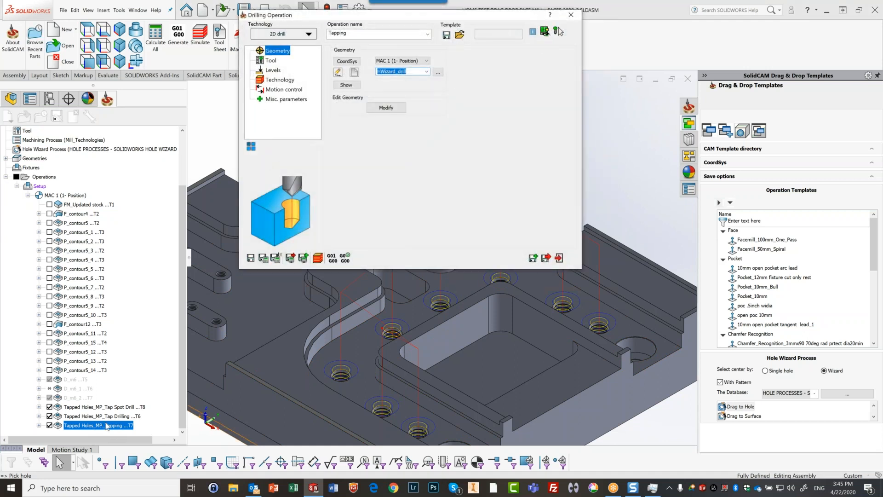
click(275, 61)
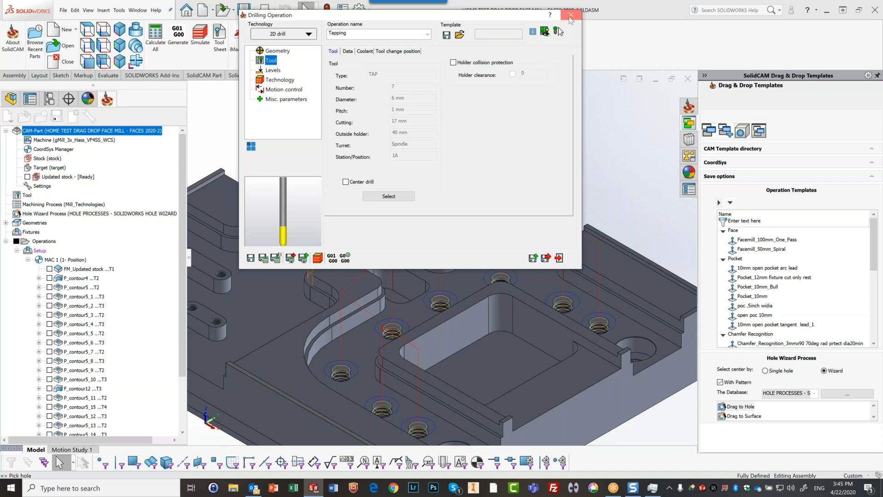
click(571, 15)
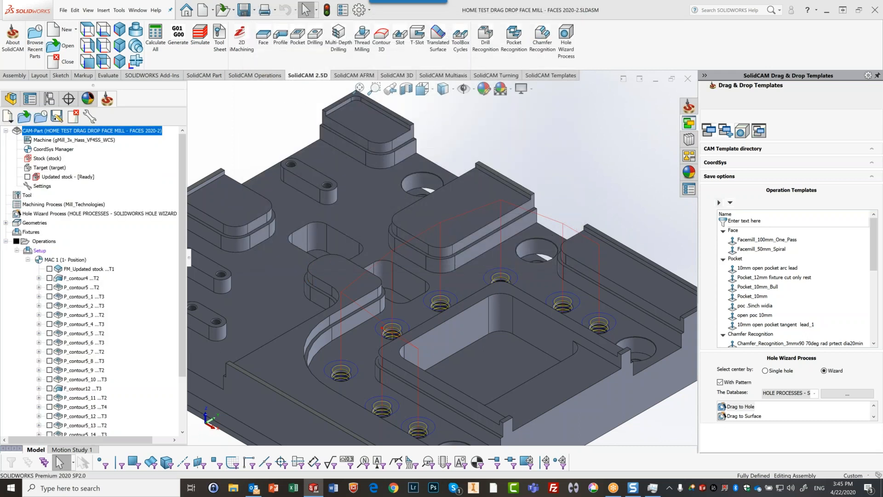
Step: Apply the Hole Wizard Process template to a small tapped hole on a raised pad, and check the Tapping_1 operation's tool
scroll(309, 186, up, 3)
scroll(316, 187, down, 2)
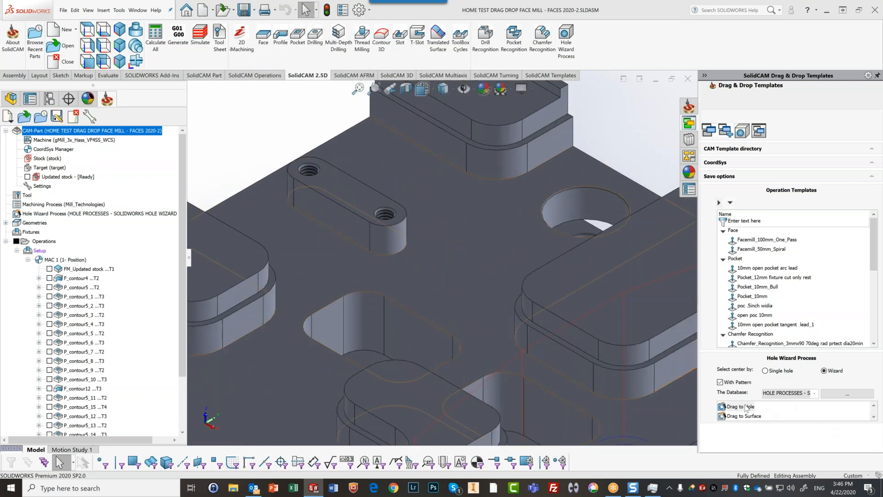
drag(746, 407, 386, 218)
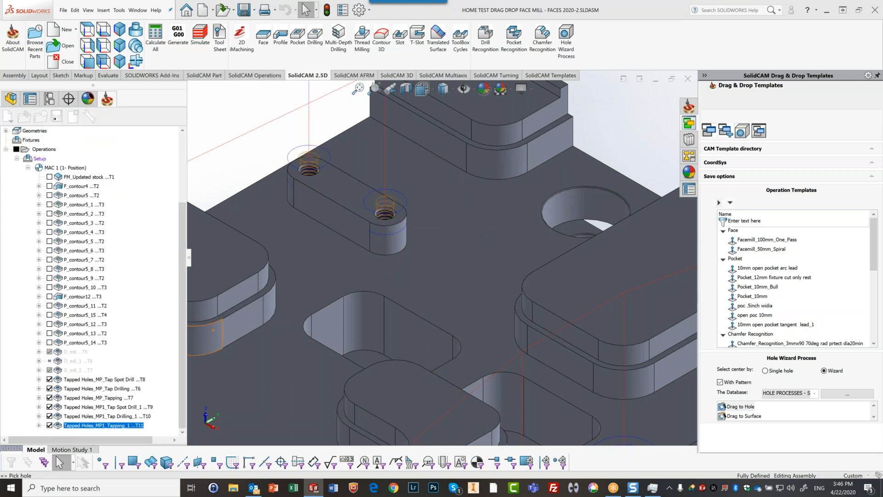
double_click(75, 424)
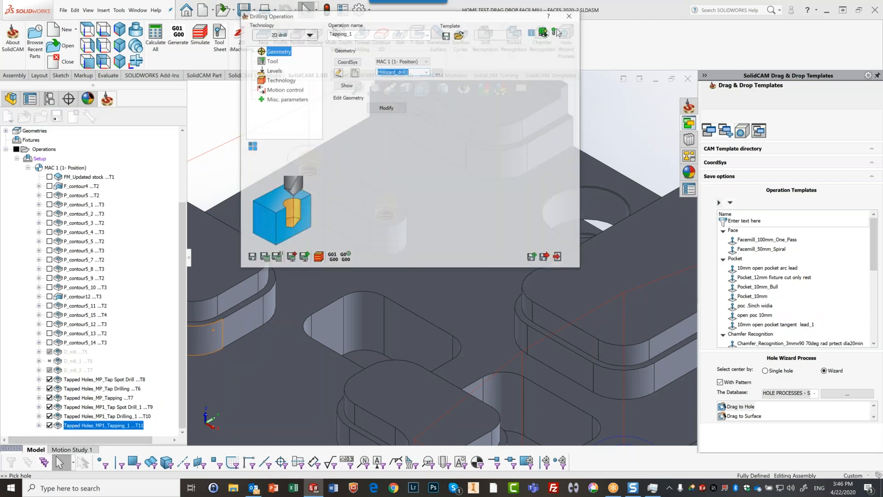
click(271, 61)
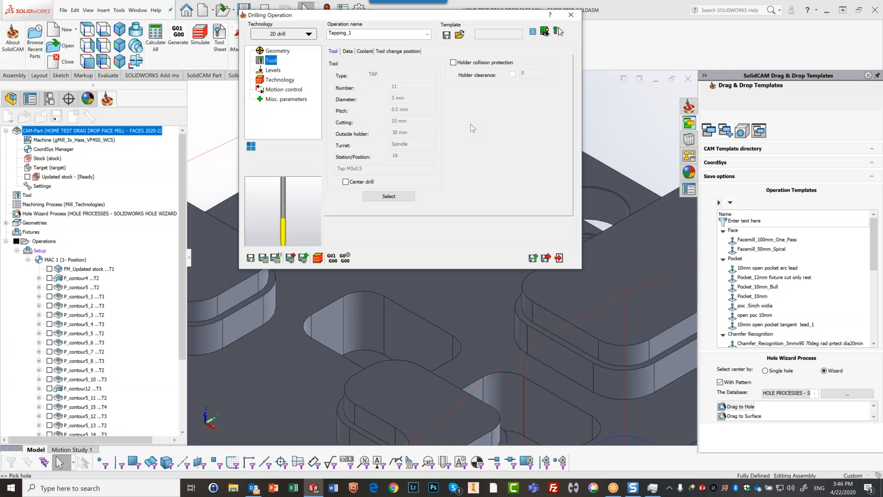
click(569, 17)
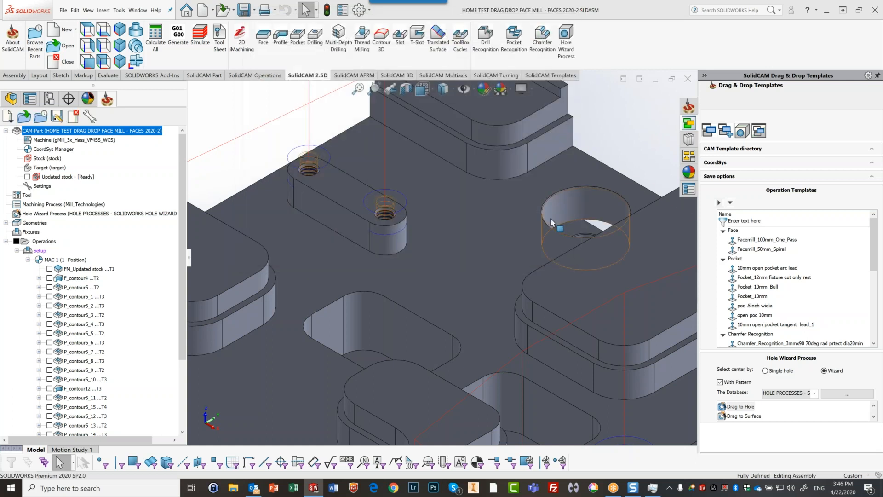
Step: Apply the Hole Wizard Process template to a counterbore hole near the part's corner
scroll(458, 293, up, 4)
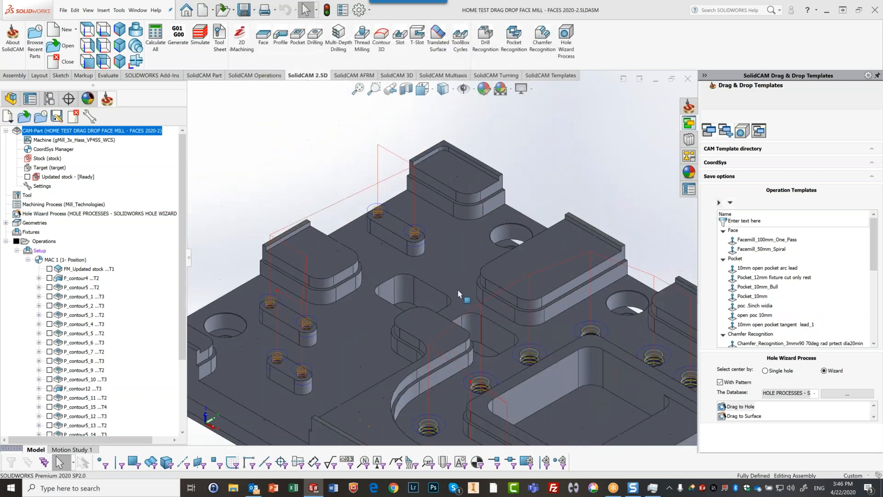
scroll(458, 294, up, 3)
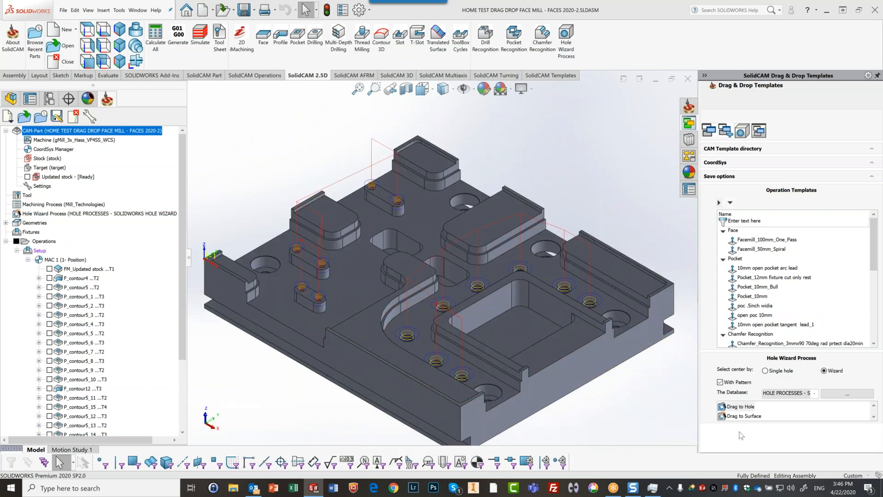
drag(739, 409, 618, 320)
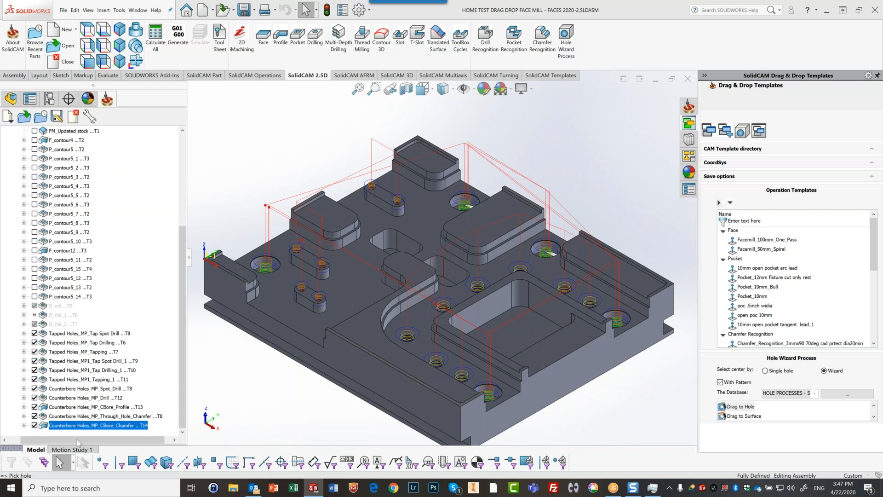
Step: Start a SolidVerify simulation of the counterbore operations Spot_Drill through Through_Hole_Chamfer, and run Spot_Drill and Drill one operation at a time
click(67, 389)
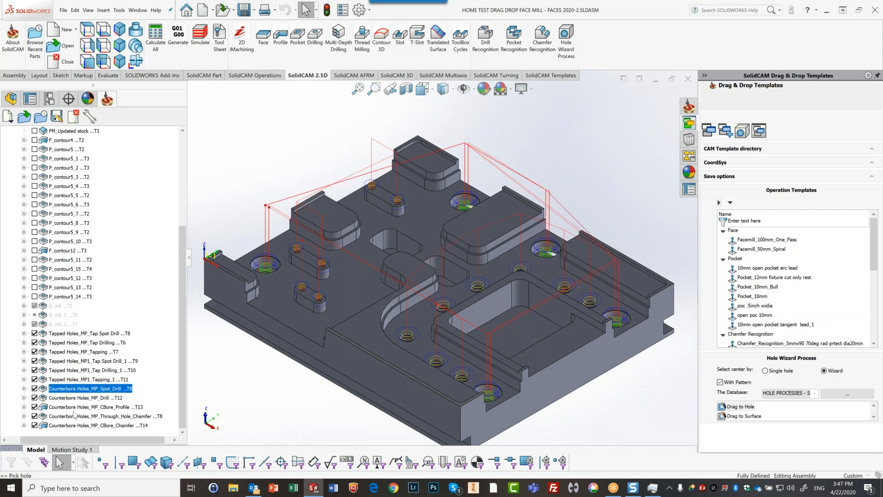
shift+click(73, 426)
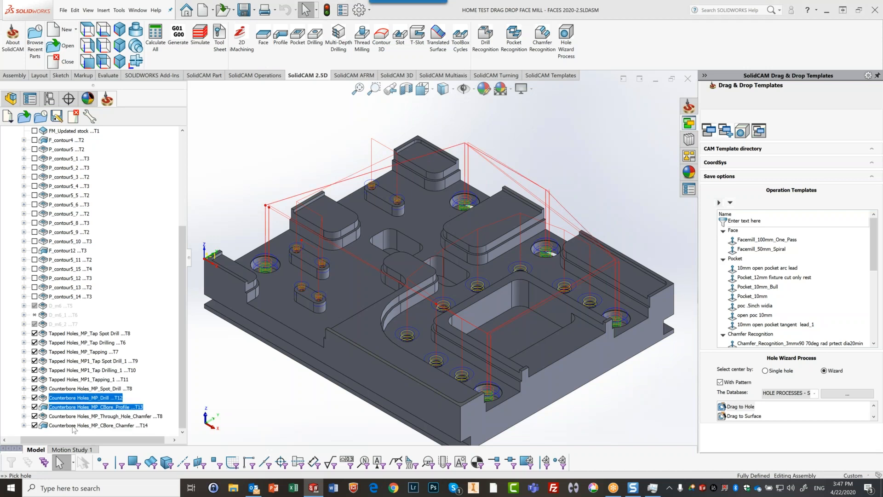
click(208, 42)
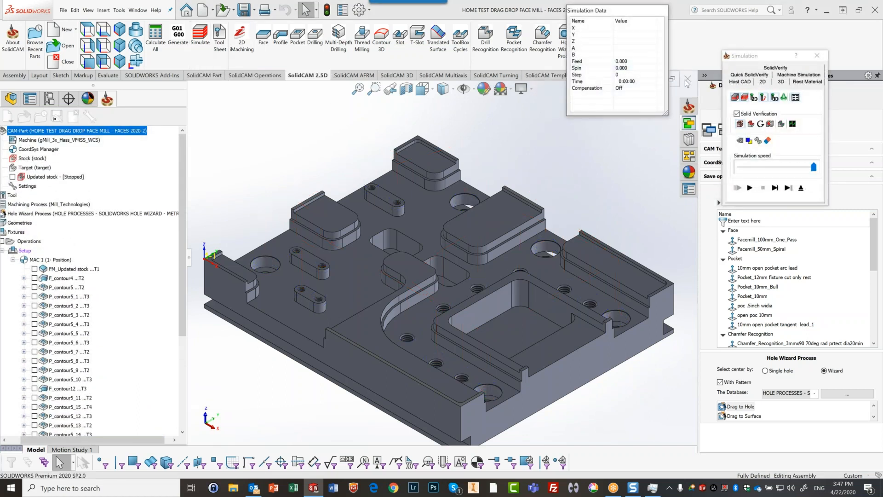
click(762, 68)
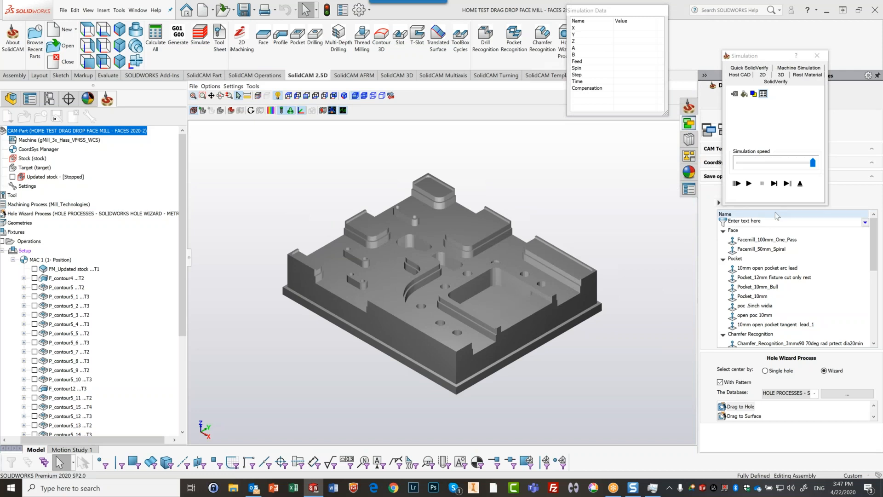
click(787, 184)
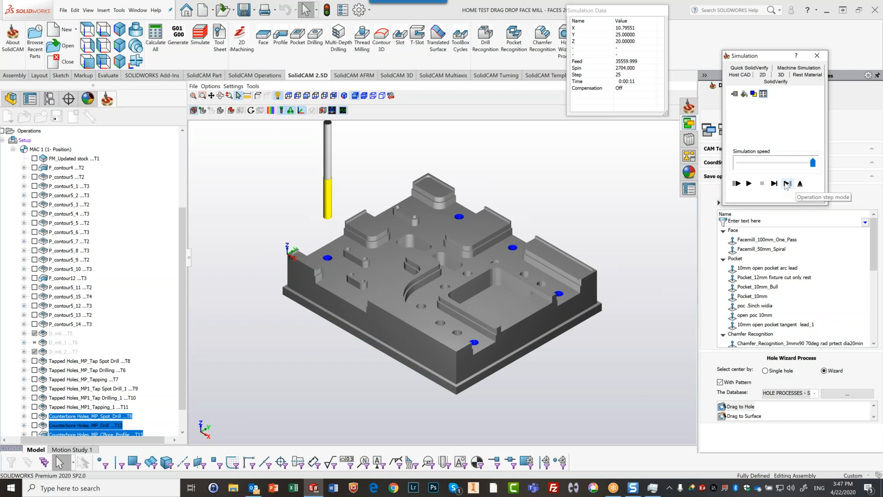
click(787, 184)
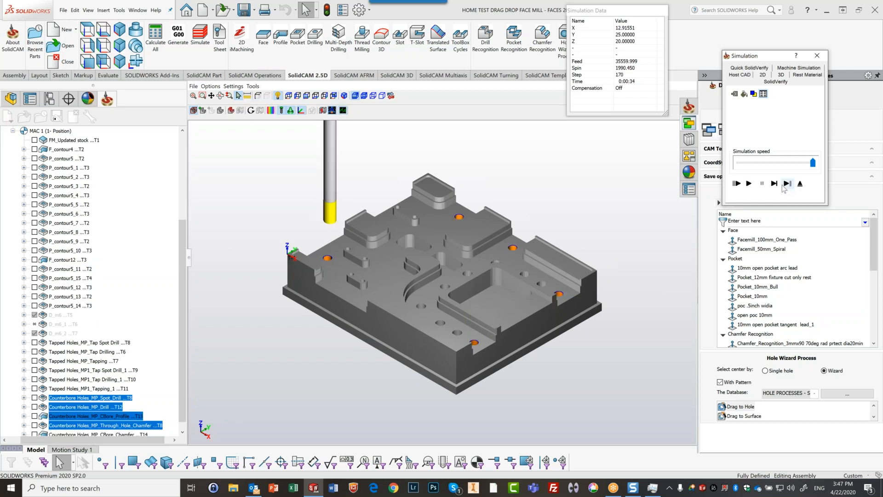
Step: Examine the start of the CBore_Profile operation in single steps at the first counterbore hole
middle_drag(535, 267, 485, 262)
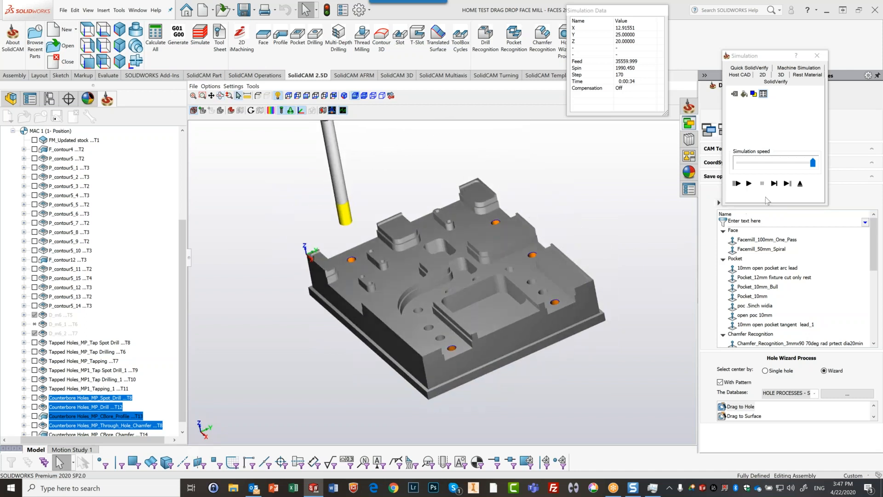
click(780, 191)
click(774, 184)
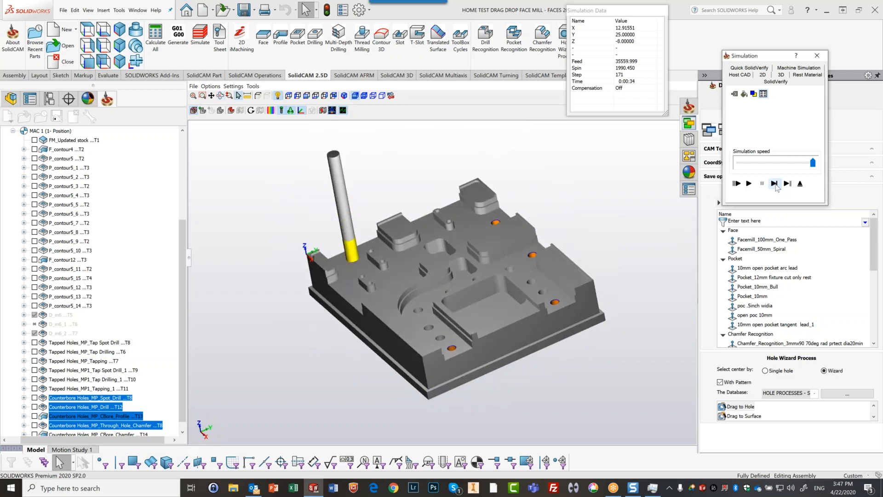
click(775, 183)
click(774, 183)
click(774, 184)
click(774, 183)
click(775, 184)
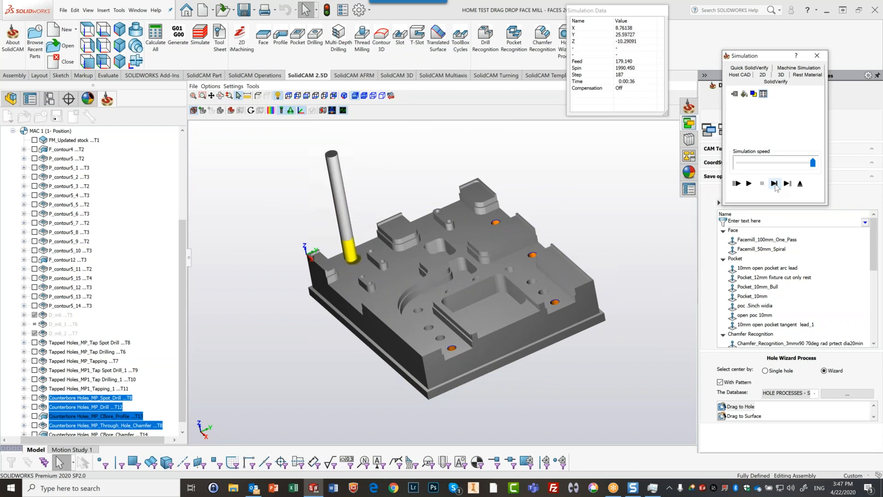
click(774, 183)
click(774, 184)
click(774, 184)
click(775, 184)
click(774, 183)
click(775, 184)
click(775, 184)
click(774, 183)
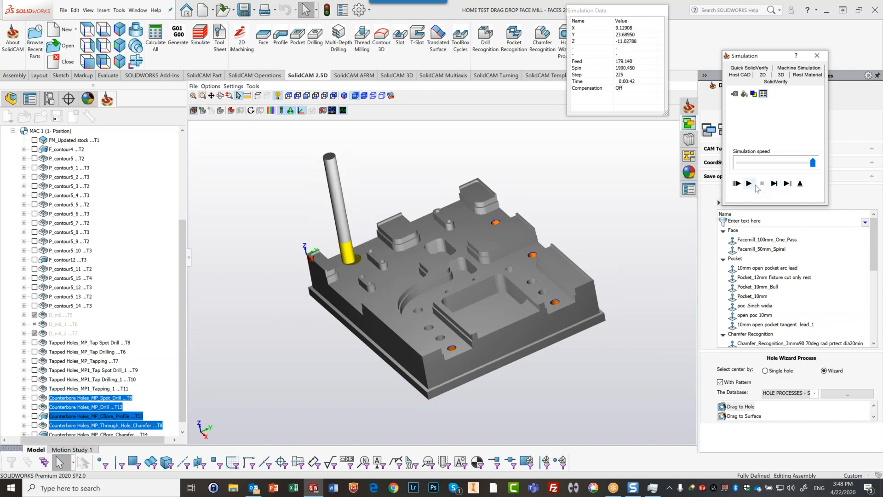
Step: Simulate the rest of CBore_Profile, and examine the Through_Hole_Chamfer operation up close at the counterbore hole near the coordinate origin
click(787, 183)
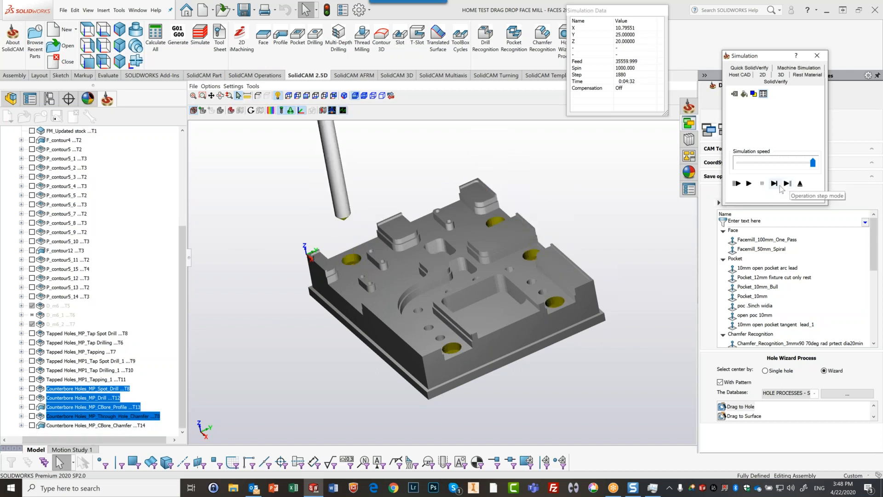
click(773, 184)
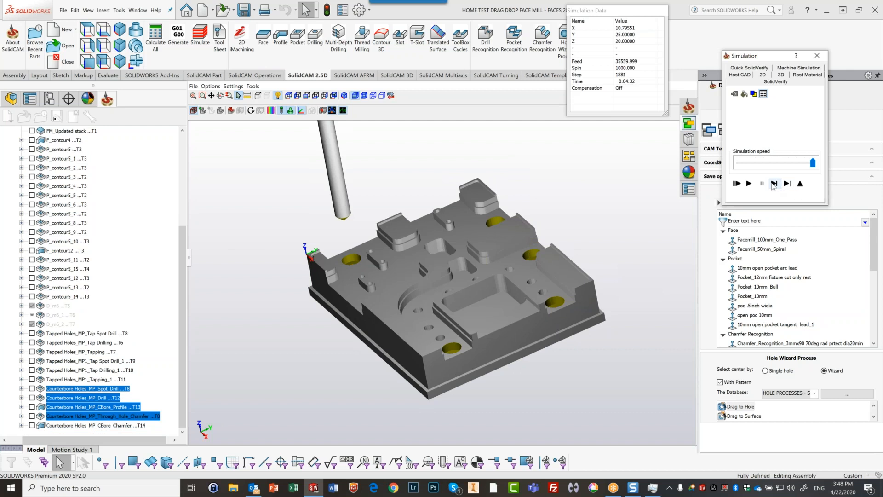
click(774, 184)
click(774, 183)
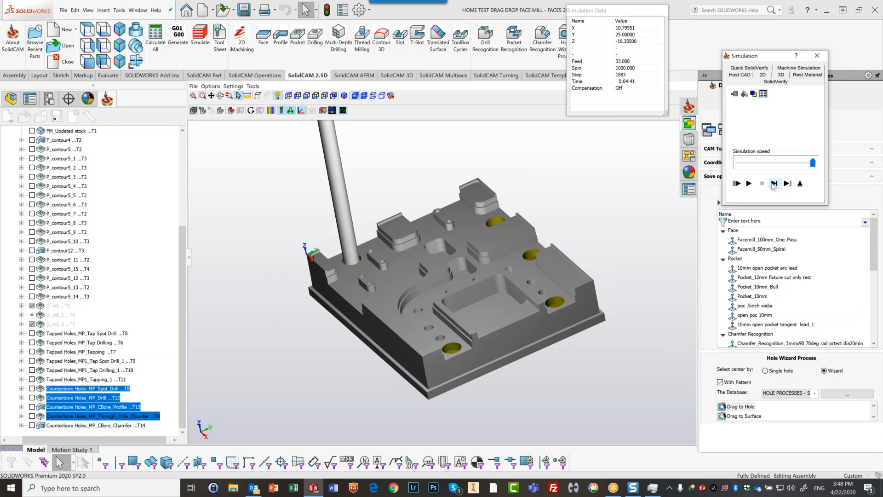
click(773, 183)
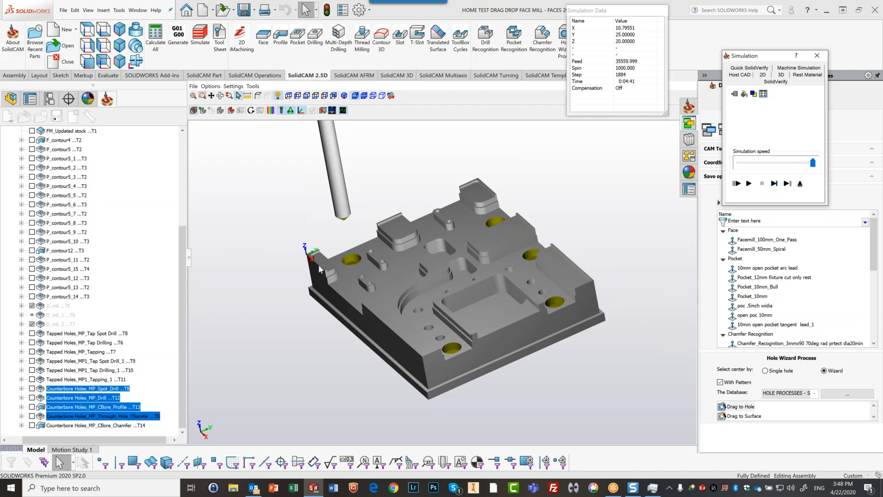
scroll(318, 264, up, 5)
middle_drag(477, 259, 481, 260)
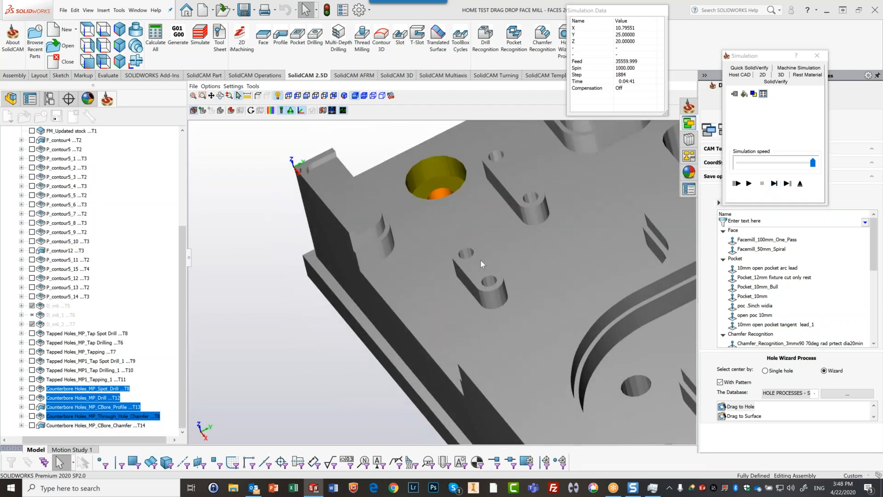
click(786, 184)
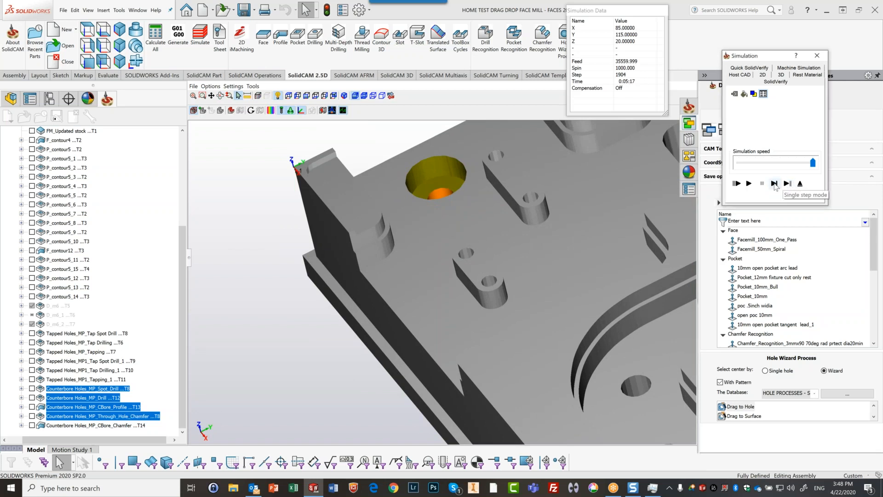
click(774, 184)
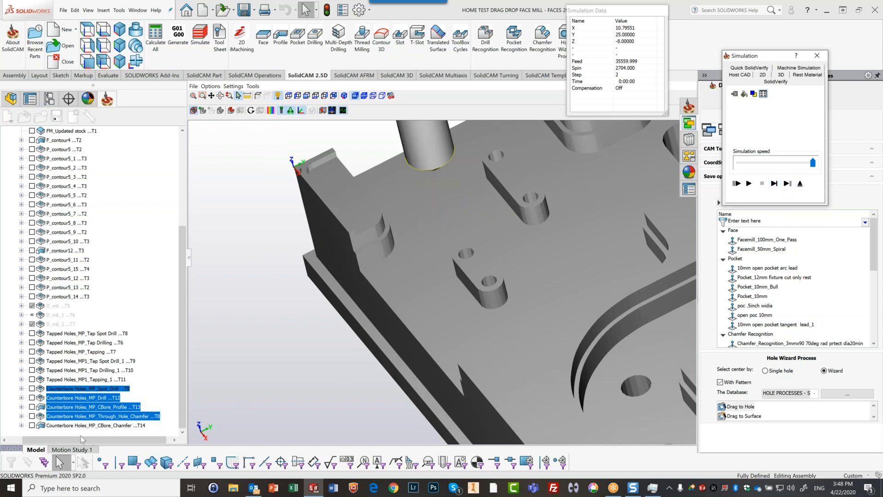
Step: Simulate only the CBore_Chamfer operation in single steps to examine how the tool chamfers the first counterbore's upper edge
click(92, 425)
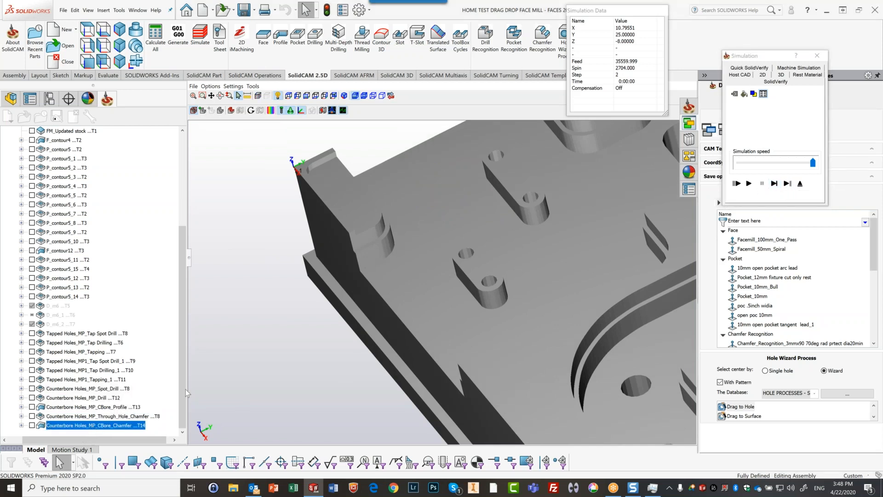
click(786, 192)
click(774, 183)
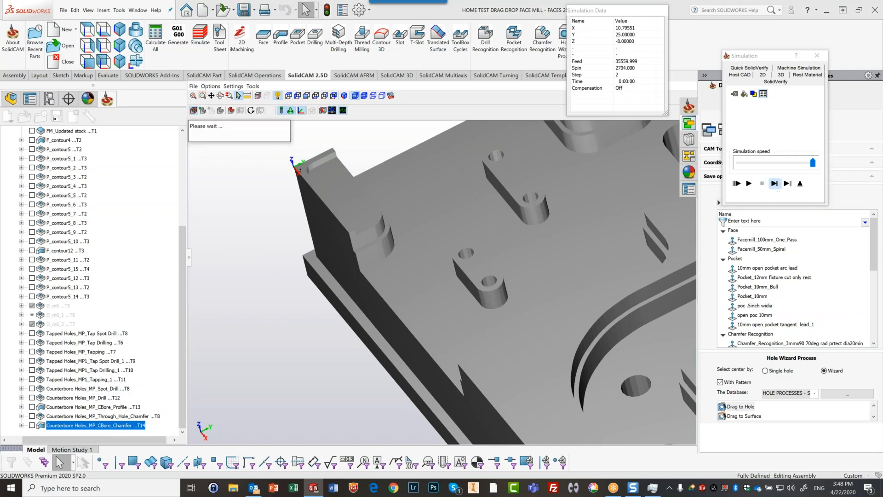
click(776, 183)
click(776, 183)
click(776, 183)
click(776, 183)
click(776, 184)
click(776, 184)
click(776, 184)
click(776, 184)
click(775, 184)
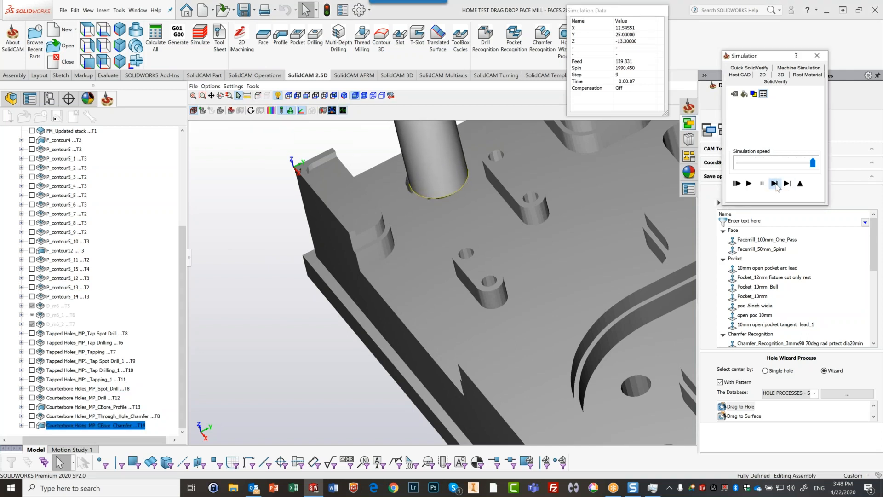
click(776, 184)
click(776, 183)
click(776, 184)
click(775, 184)
click(775, 184)
click(776, 184)
click(776, 184)
click(776, 184)
click(776, 184)
click(776, 184)
click(775, 183)
click(775, 184)
click(775, 184)
click(774, 184)
click(775, 184)
click(774, 184)
click(774, 184)
click(774, 184)
click(774, 184)
click(774, 183)
click(773, 183)
click(774, 184)
click(773, 184)
click(774, 184)
click(774, 184)
click(774, 184)
click(774, 184)
click(774, 184)
click(774, 183)
click(774, 184)
click(774, 183)
click(774, 184)
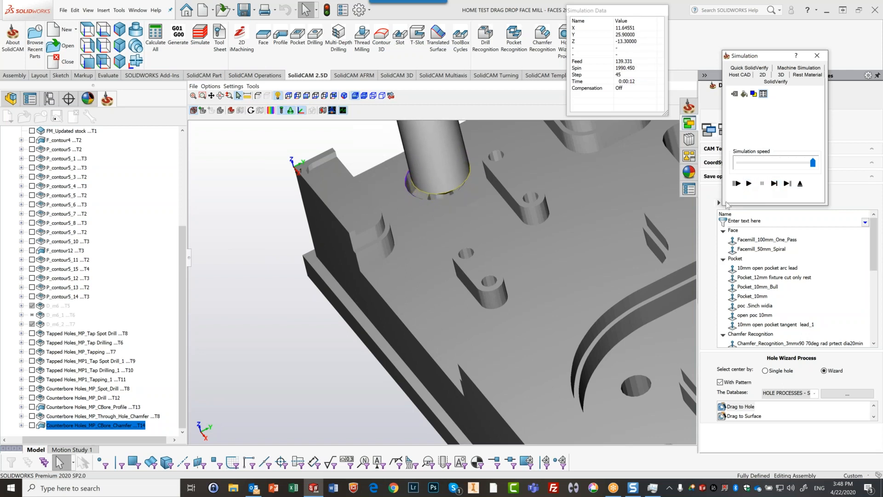
Step: Play the remaining CBore_Chamfer simulation over the whole part, inspect the counterbore holes, and exit the simulation
scroll(543, 252, down, 8)
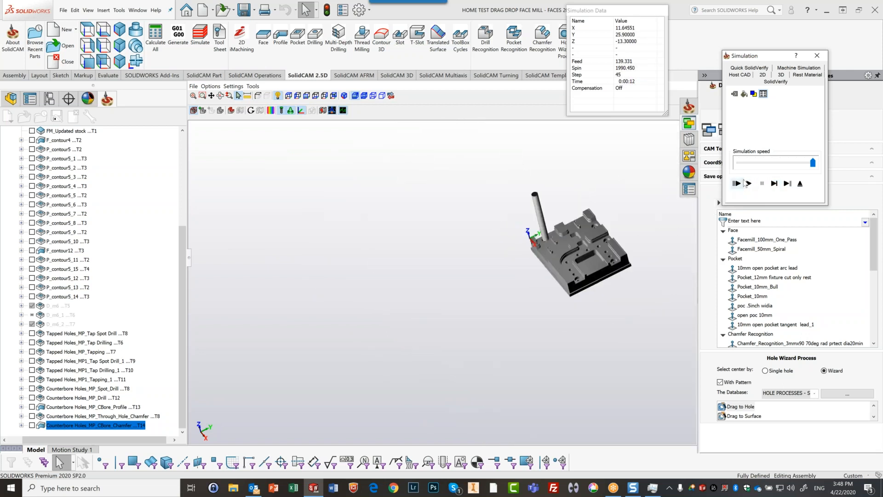
click(748, 184)
scroll(645, 217, up, 5)
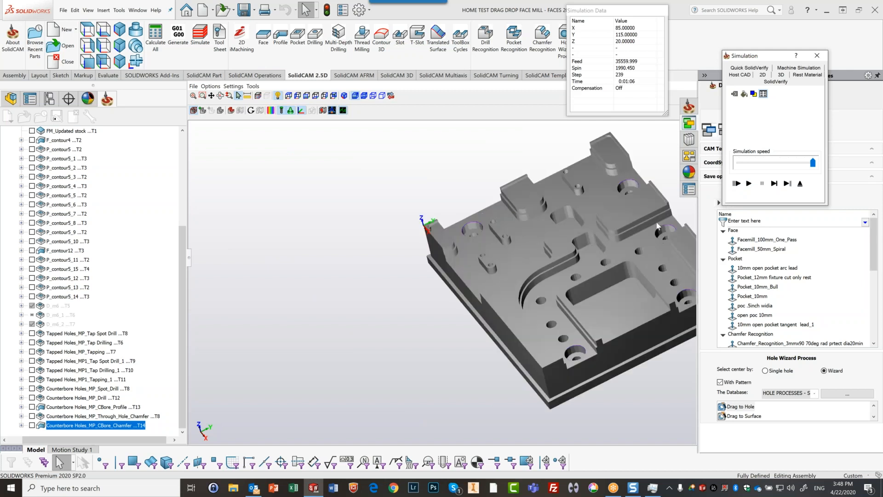
scroll(645, 217, down, 3)
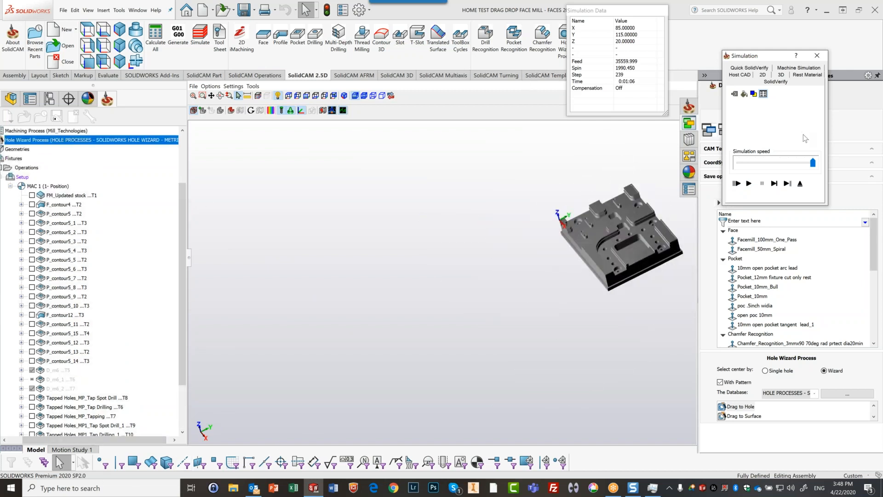
click(801, 184)
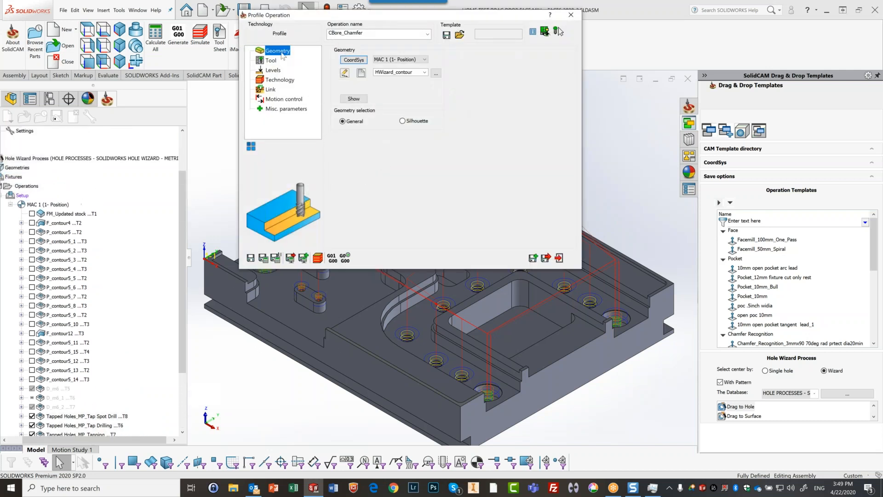
Step: Check the milling levels and technology settings of the CBore_Chamfer profile operation
click(271, 70)
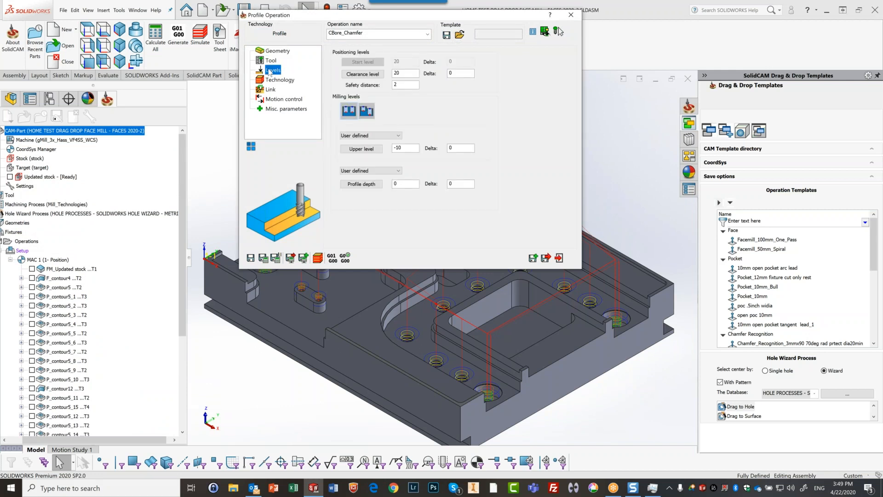
click(276, 81)
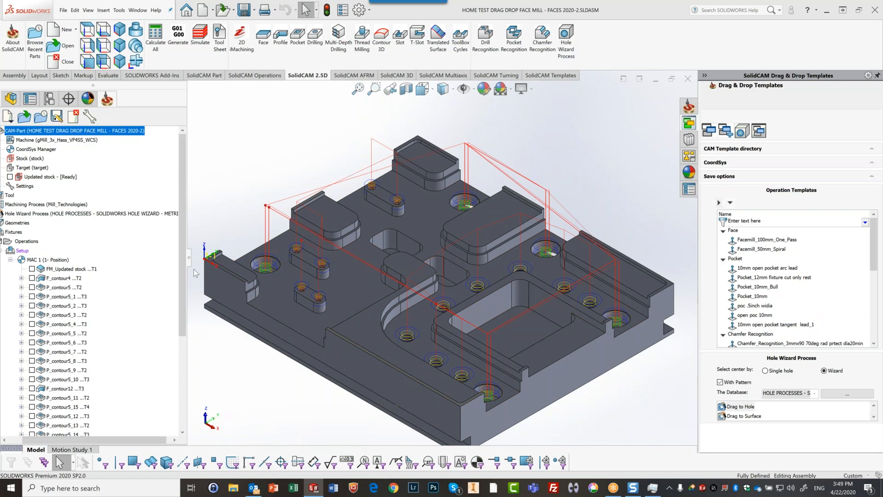
Step: Widen the CAM tree, hide the toolpaths of all operations, and fit the part in the view
drag(189, 261, 218, 259)
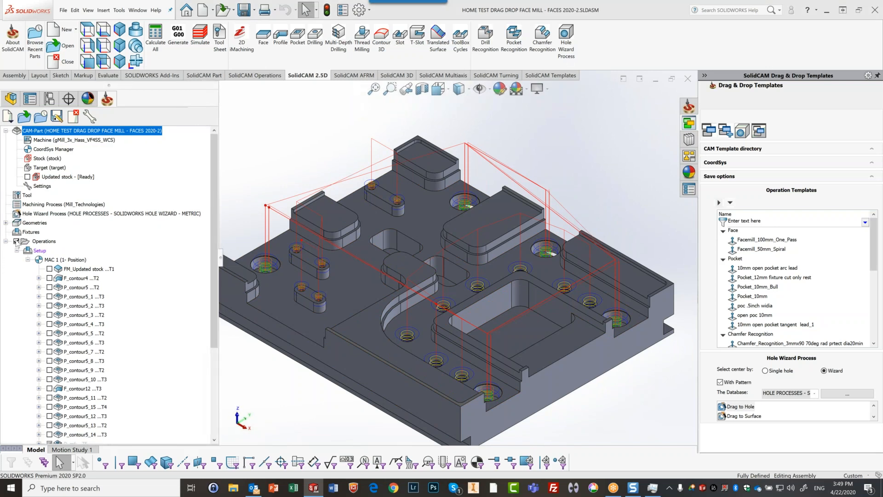
click(16, 241)
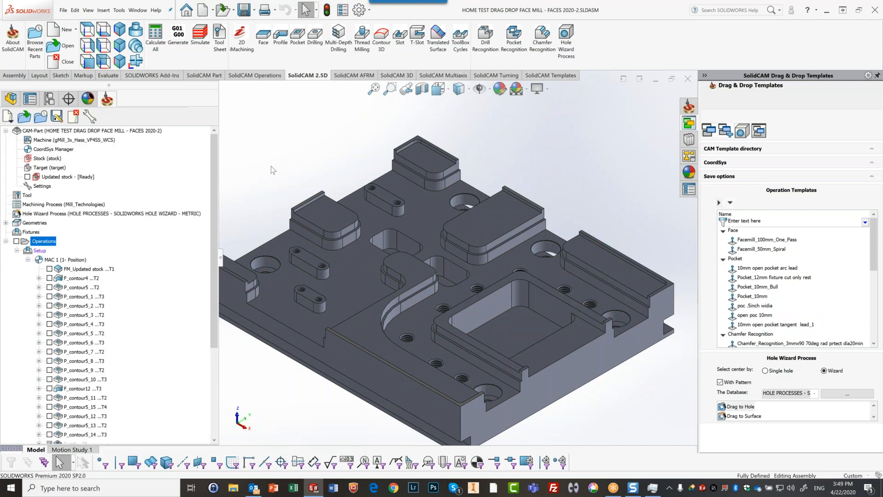
key(f)
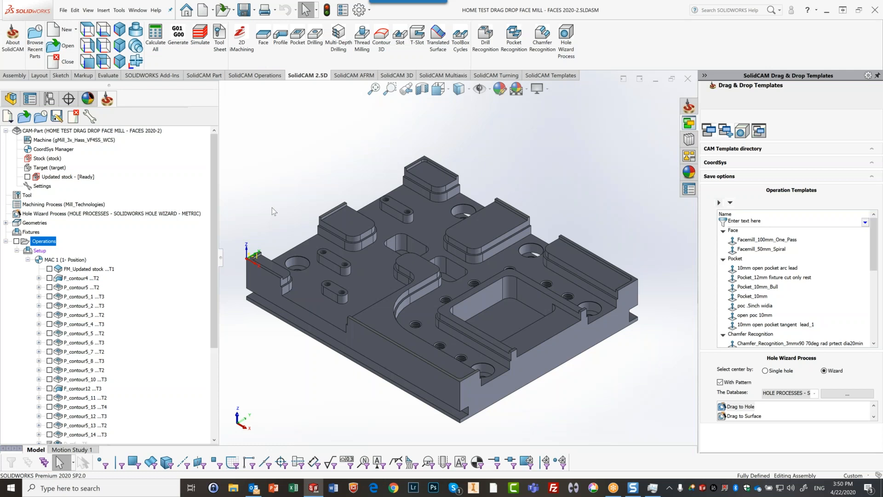
Step: Review the tapped-hole and counterbore operations at the end of the CAM tree, selecting the Tap Spot Drill operation for T8
drag(216, 335, 235, 440)
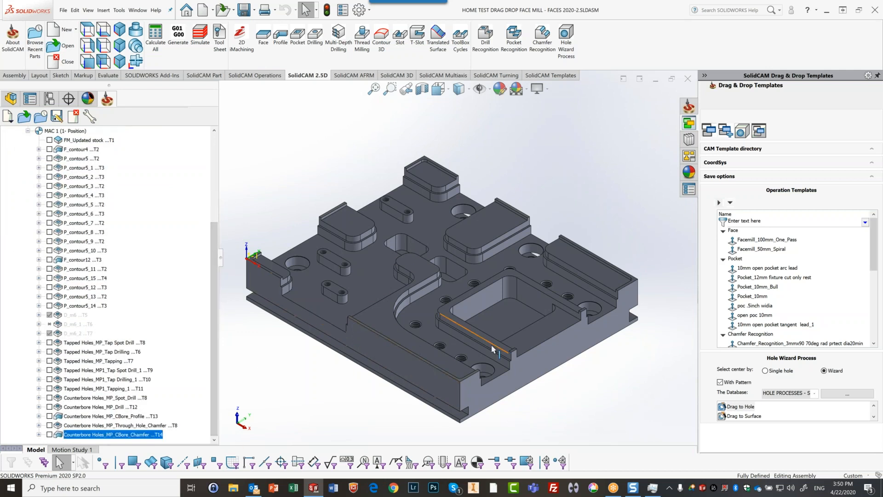
scroll(489, 380, down, 1)
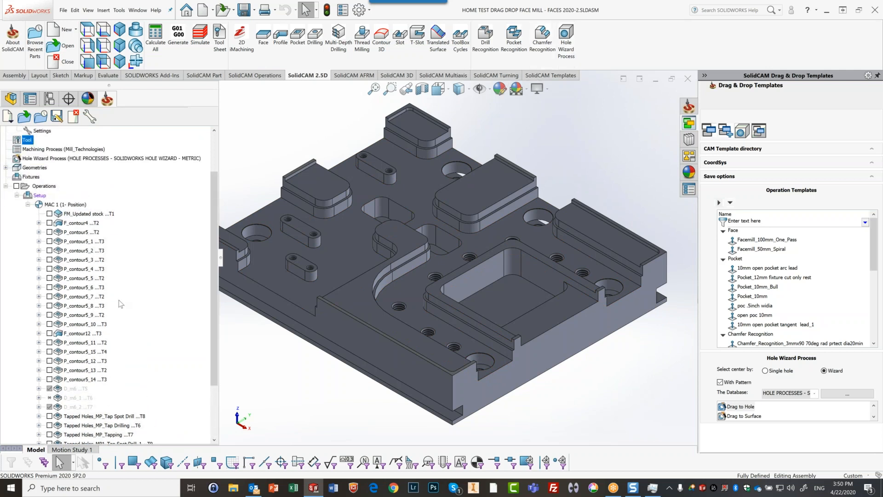
scroll(121, 304, down, 3)
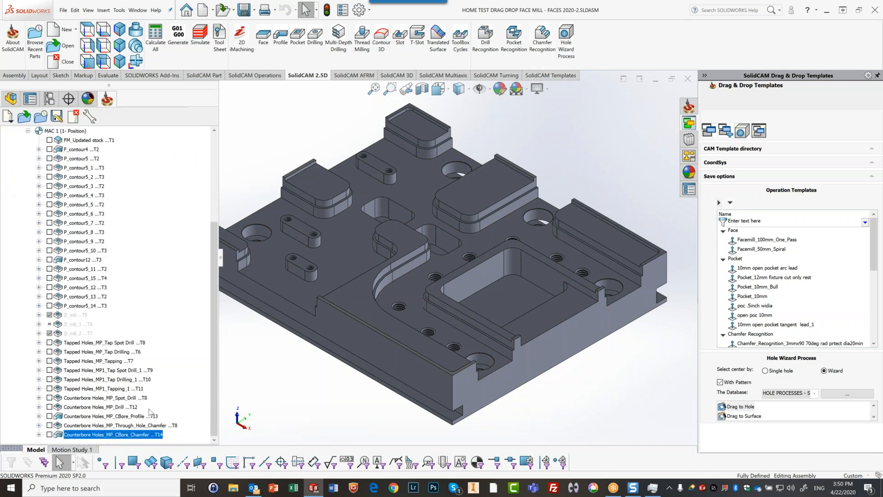
click(118, 343)
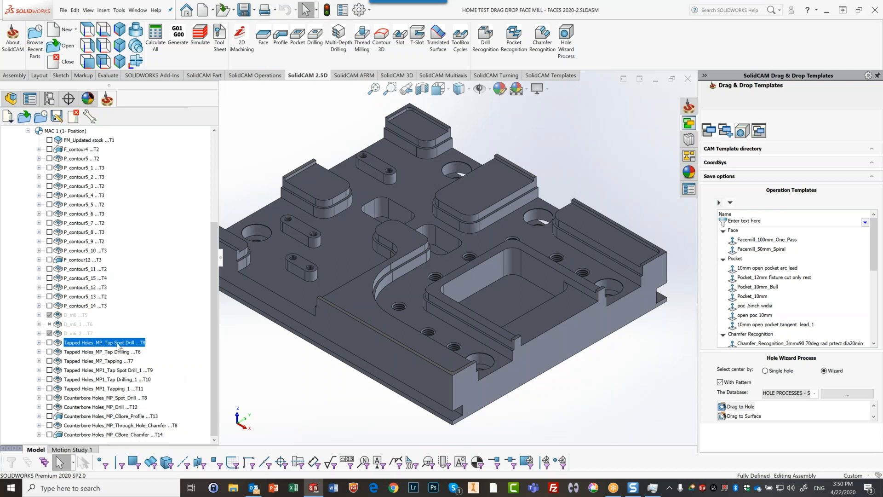
scroll(289, 393, down, 2)
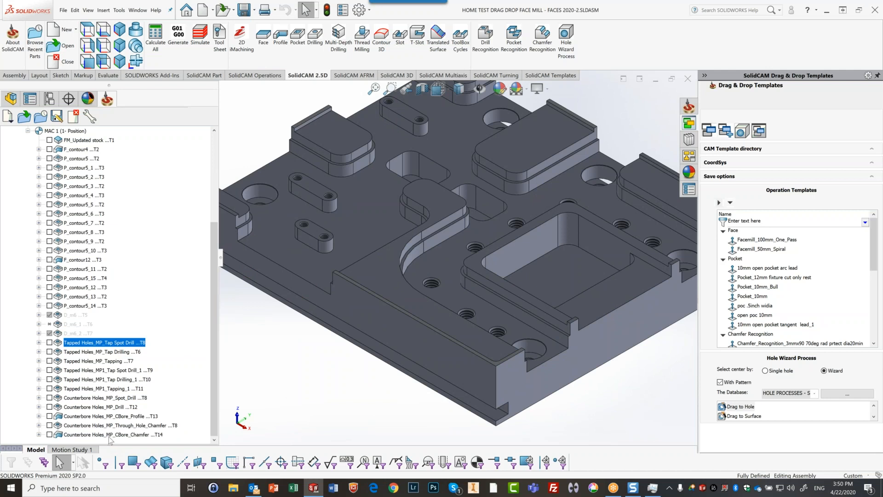
Step: Delete all tapped-hole and counterbore-hole operations from Tap Spot Drill T8 through CBore_Chamfer T14
shift+click(105, 435)
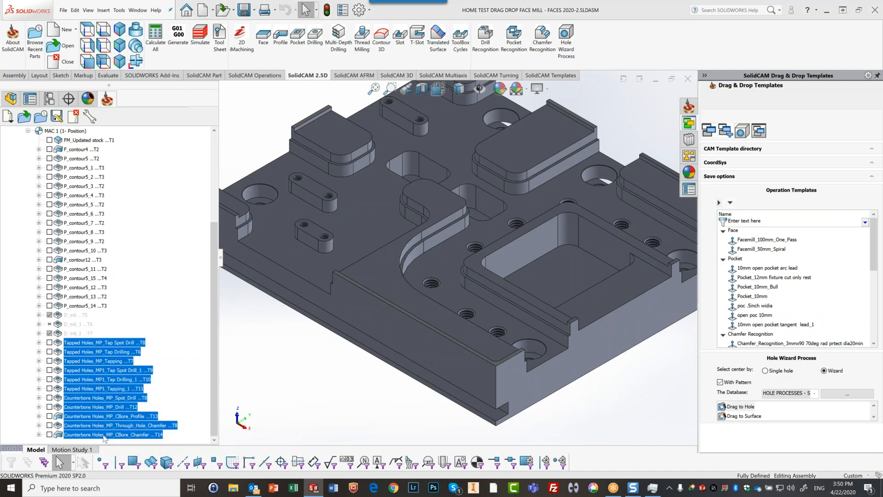
key(Delete)
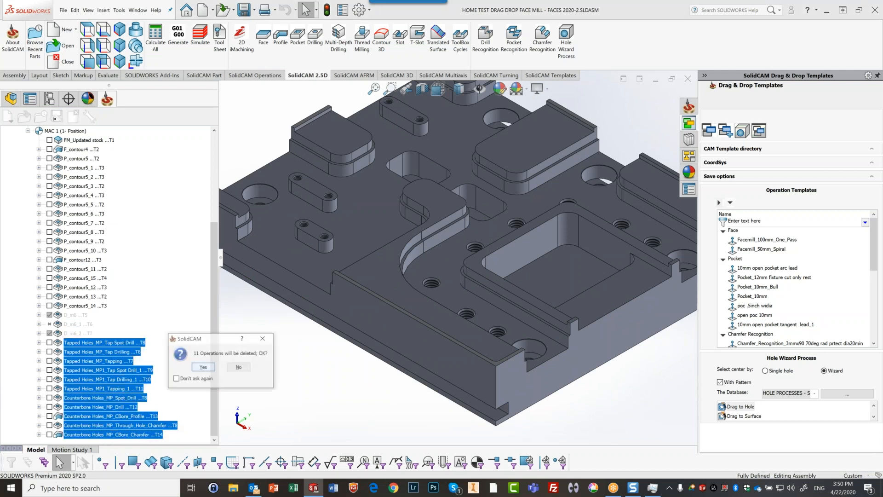
click(195, 375)
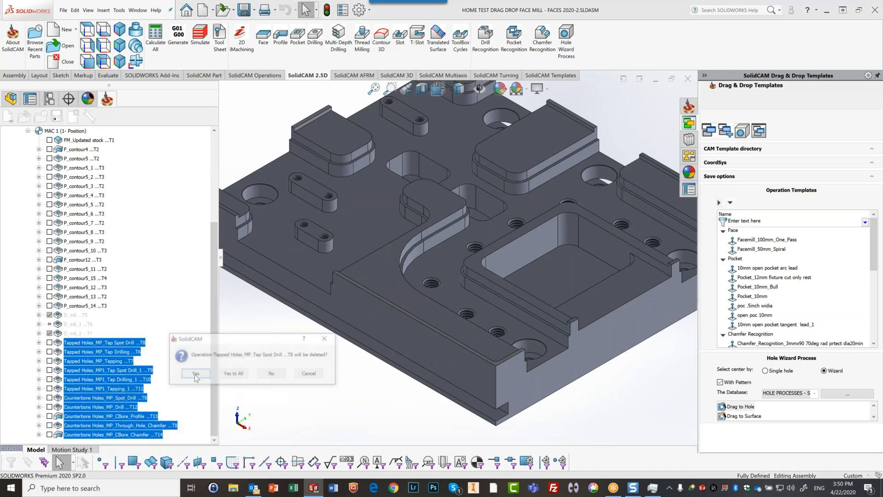
click(233, 373)
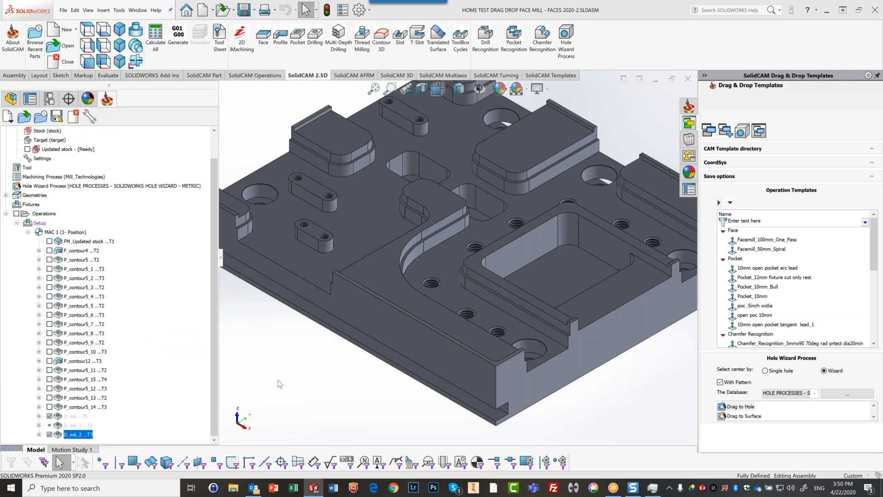
Step: Add D_m6 to the operation selection and apply the Hole Wizard Process by surface on the part's curved raised face
click(82, 416)
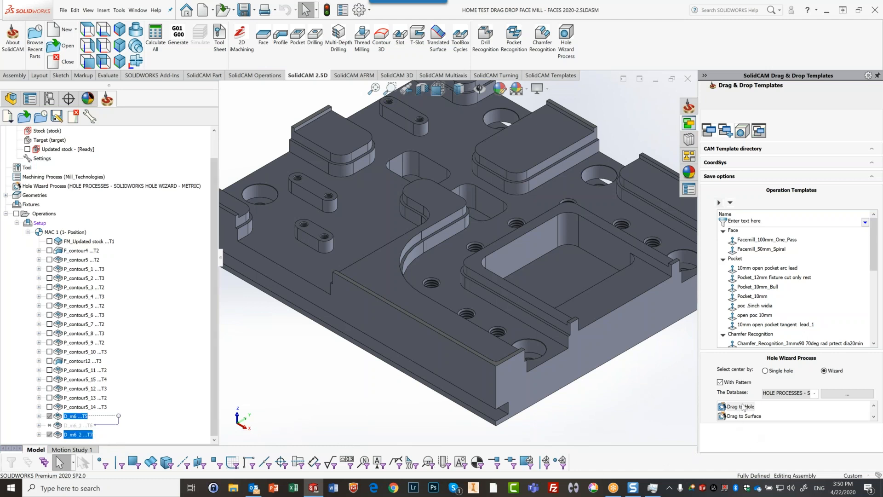
drag(752, 420, 435, 307)
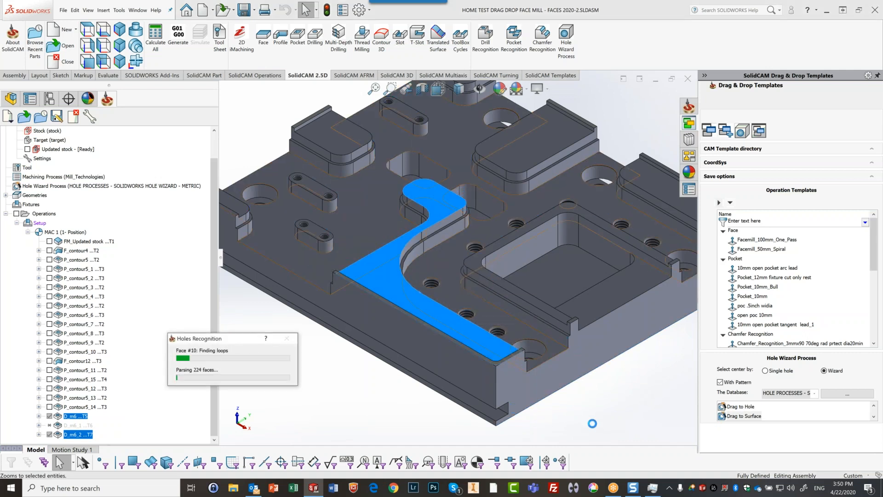
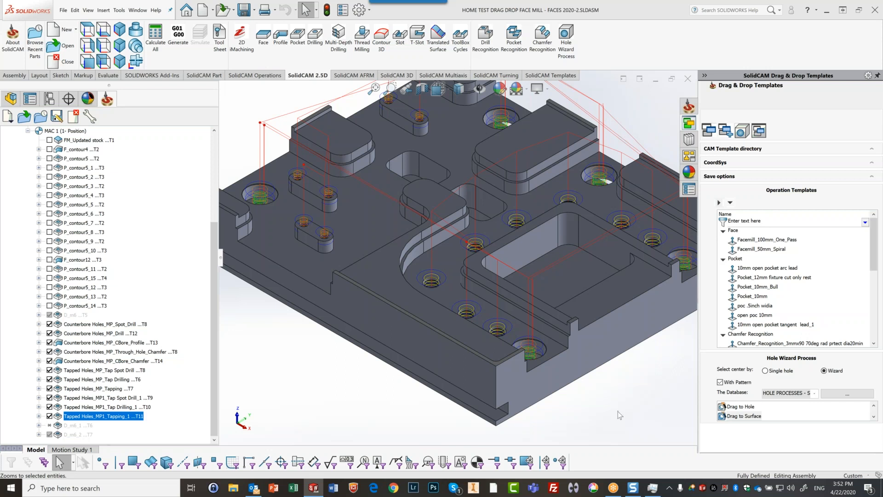
Step: Delete the three suppressed drilling operations D_m6, D_m6_1 and D_m6_2
ctrl+click(78, 434)
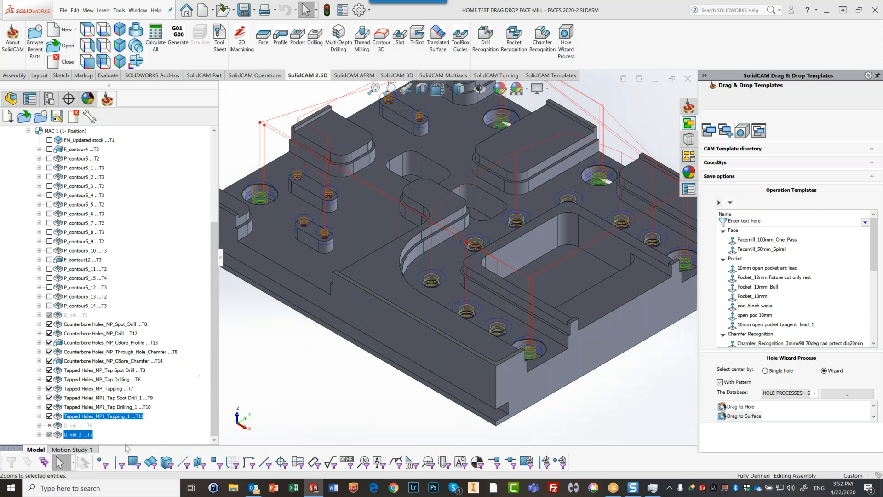
click(77, 426)
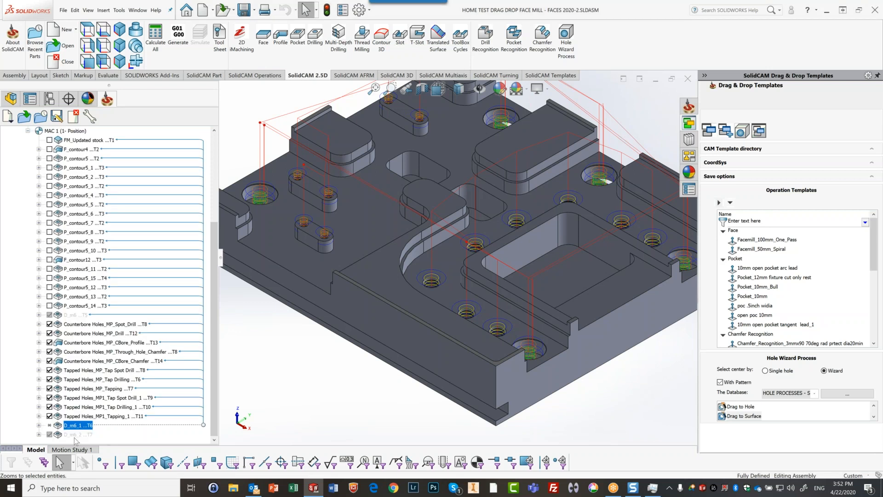
ctrl+click(75, 434)
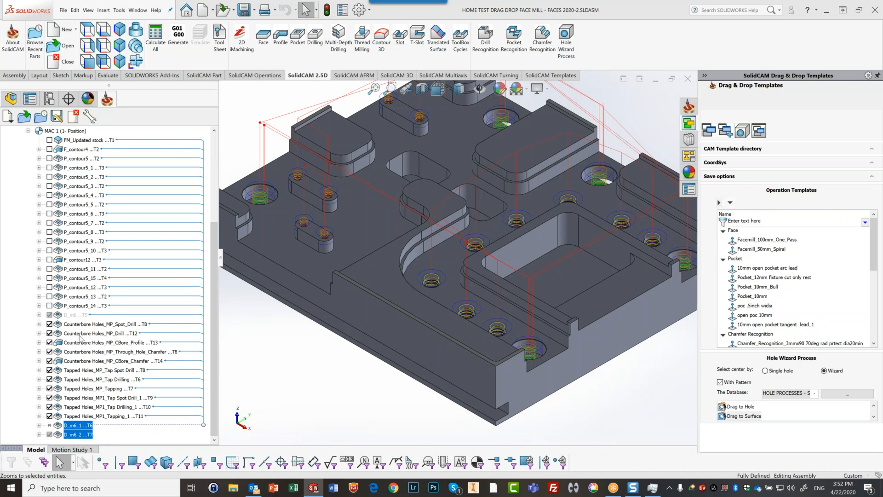
ctrl+click(73, 316)
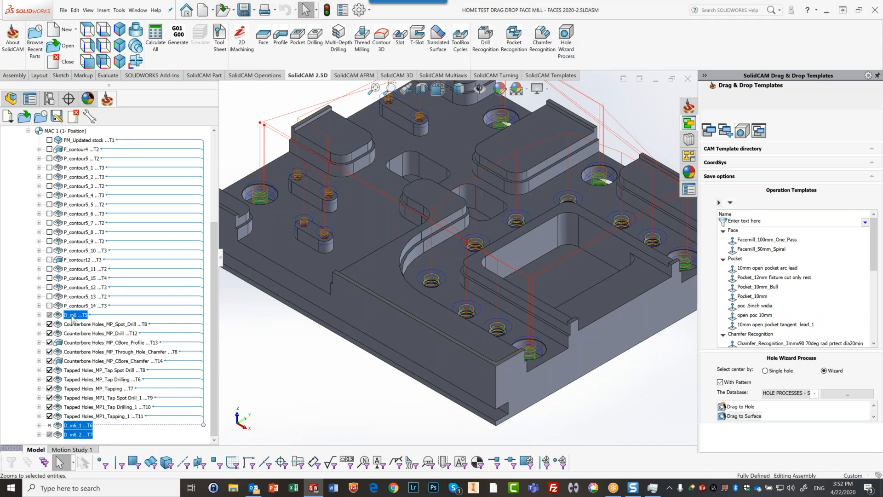
key(Delete)
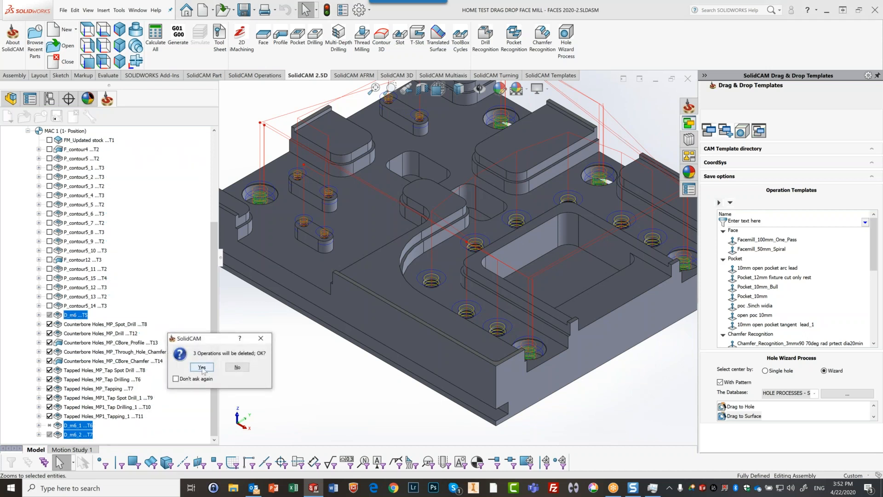
click(227, 374)
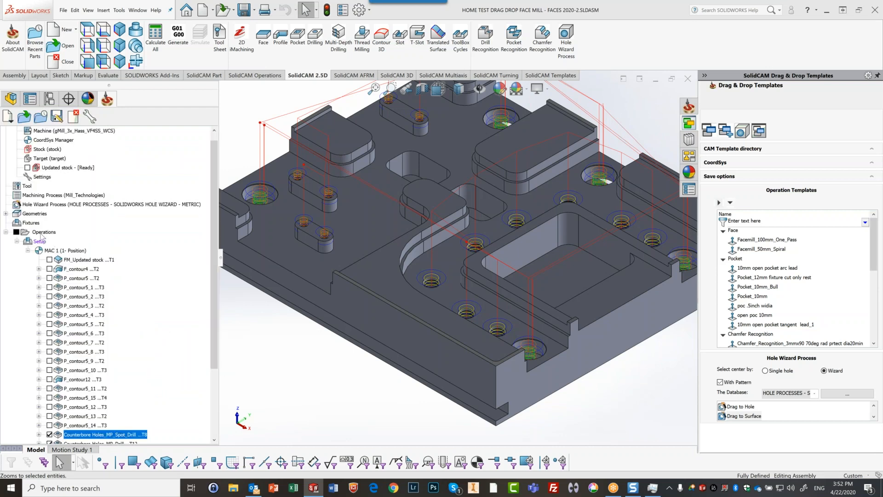
Step: Hide the toolpaths of all operations in the CAM tree
click(42, 233)
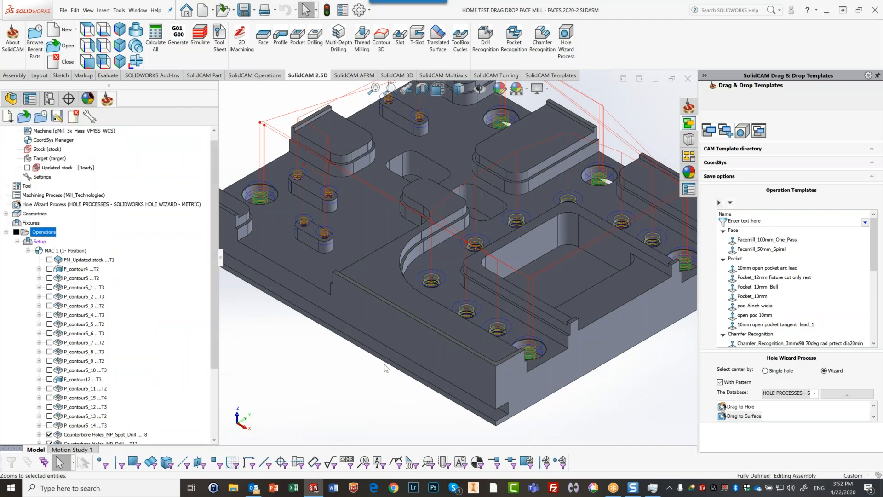
scroll(386, 366, down, 2)
scroll(396, 362, up, 5)
middle_drag(559, 256, 597, 160)
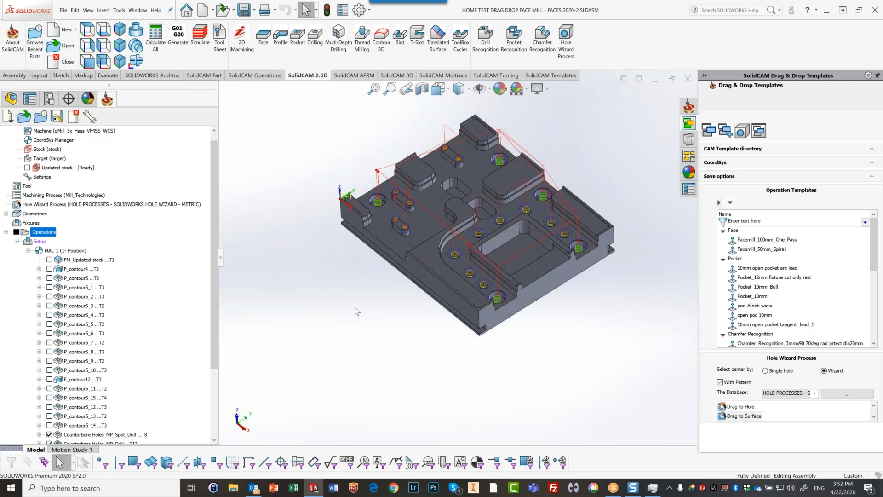
click(16, 231)
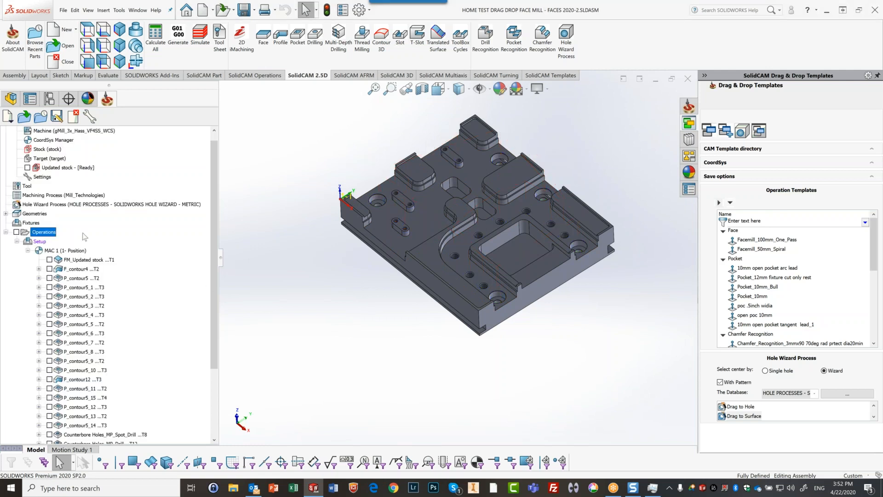
Step: Examine the part's edges around the threaded and counterbore holes from close up and as a whole
scroll(399, 255, down, 5)
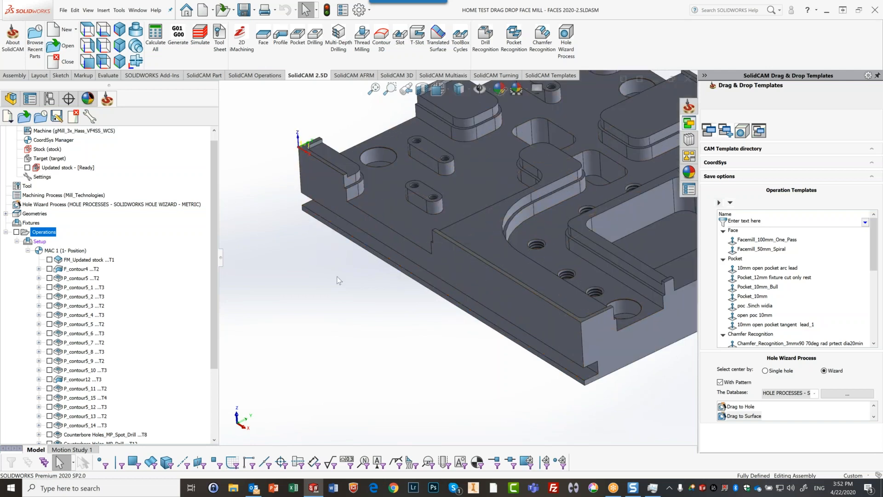
key(f)
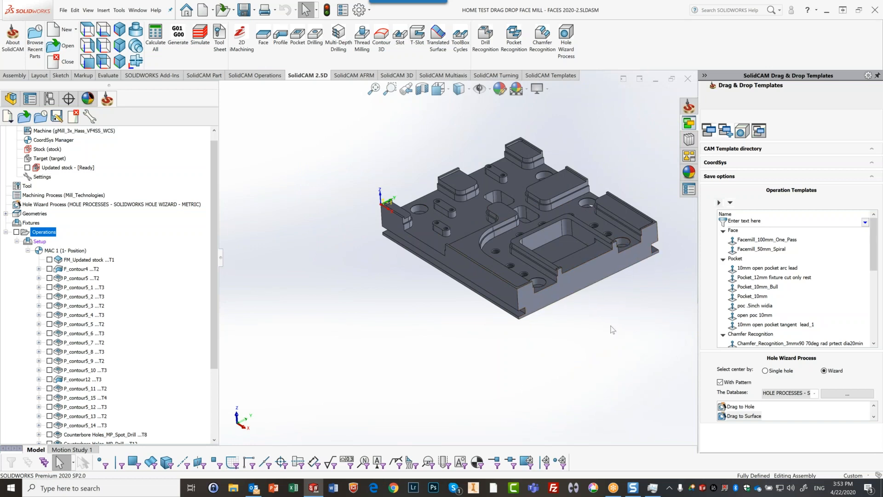
scroll(556, 252, down, 8)
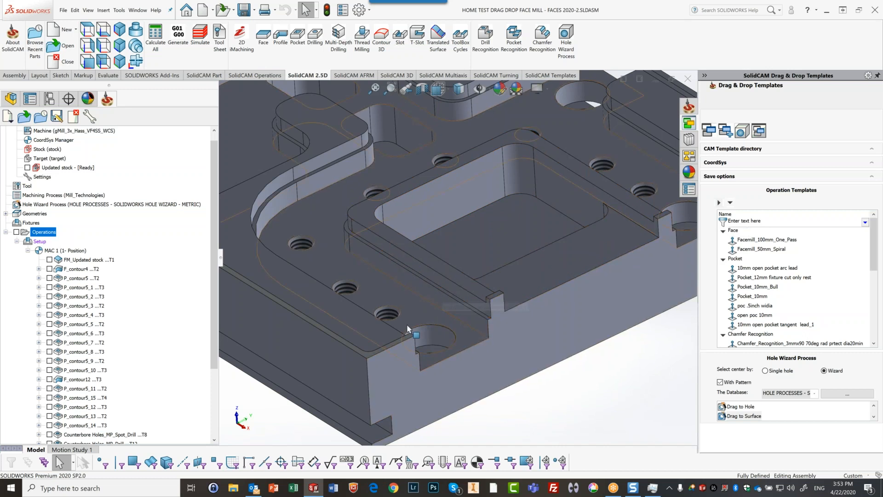
scroll(408, 327, up, 3)
scroll(407, 327, down, 3)
scroll(427, 286, down, 2)
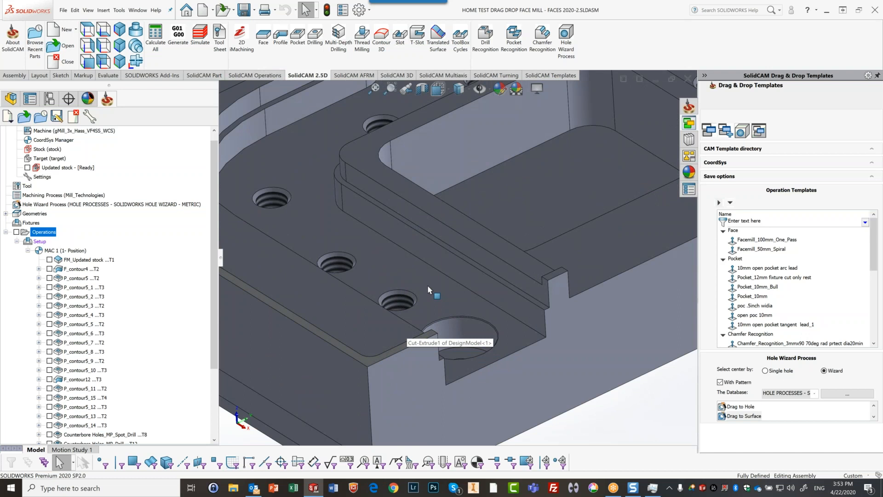
scroll(450, 322, up, 3)
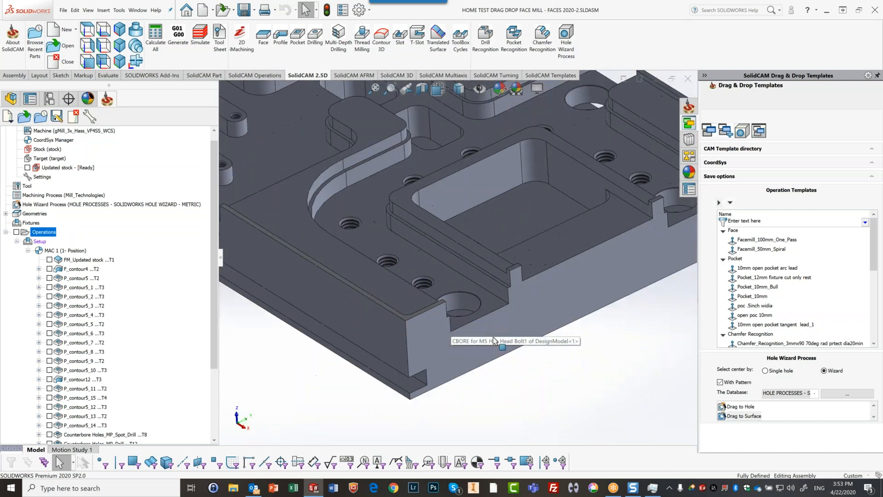
scroll(498, 224, up, 3)
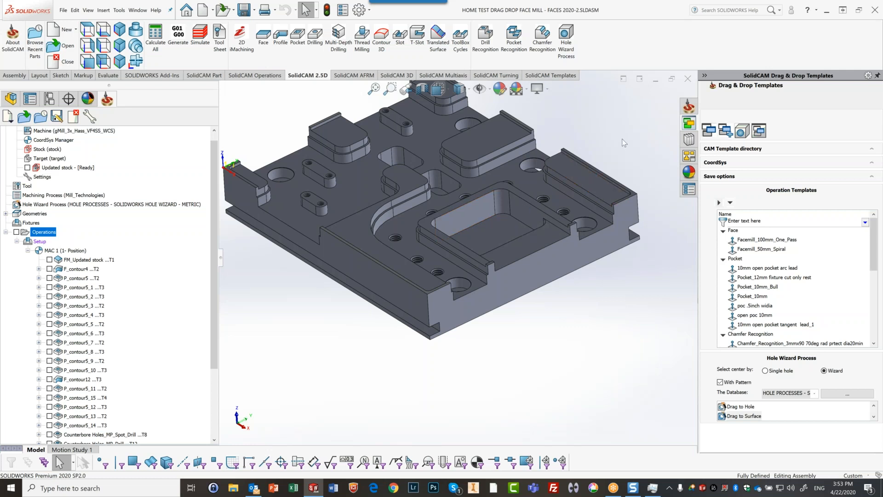
Step: Start a Chamfer Recognition operation and open a new faces geometry for it
key(Home)
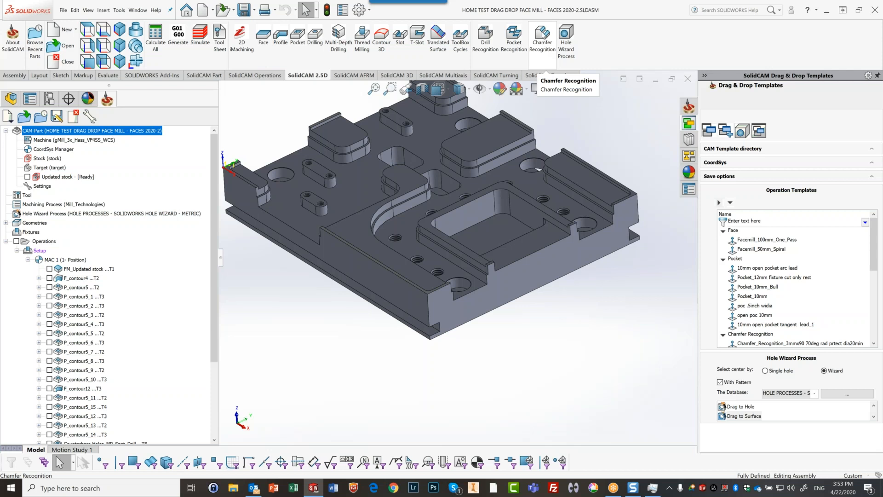
click(544, 39)
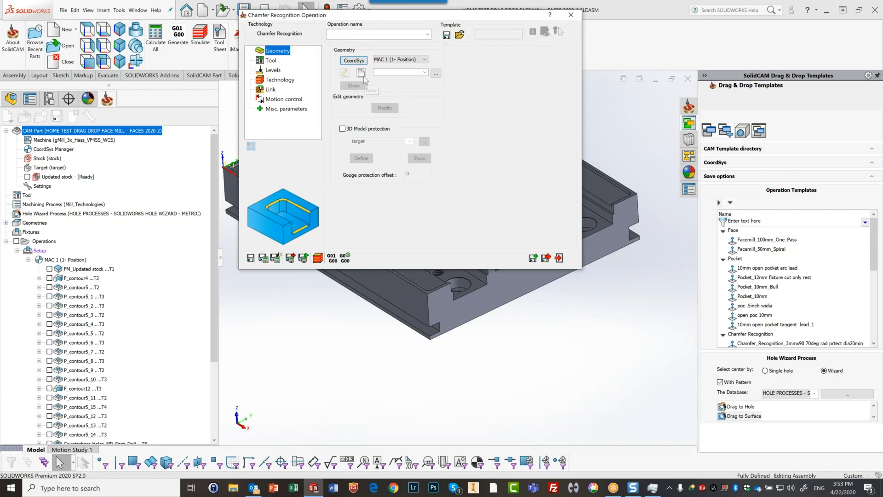
click(362, 74)
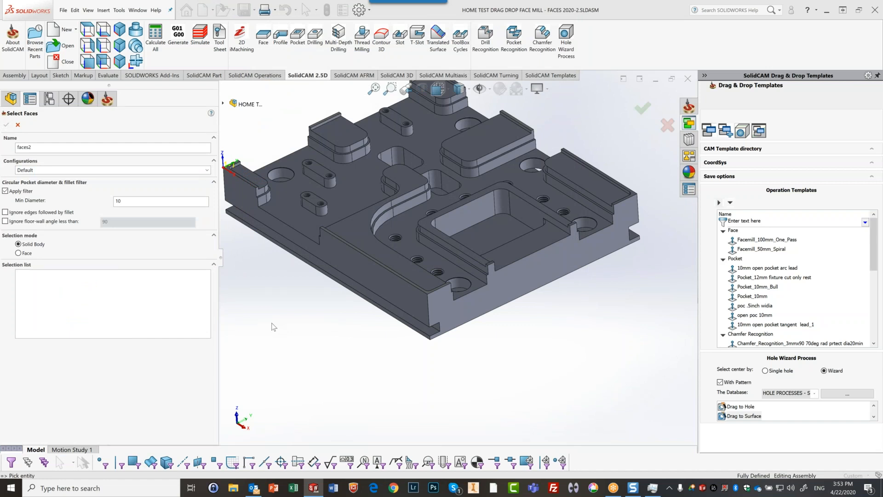
click(298, 214)
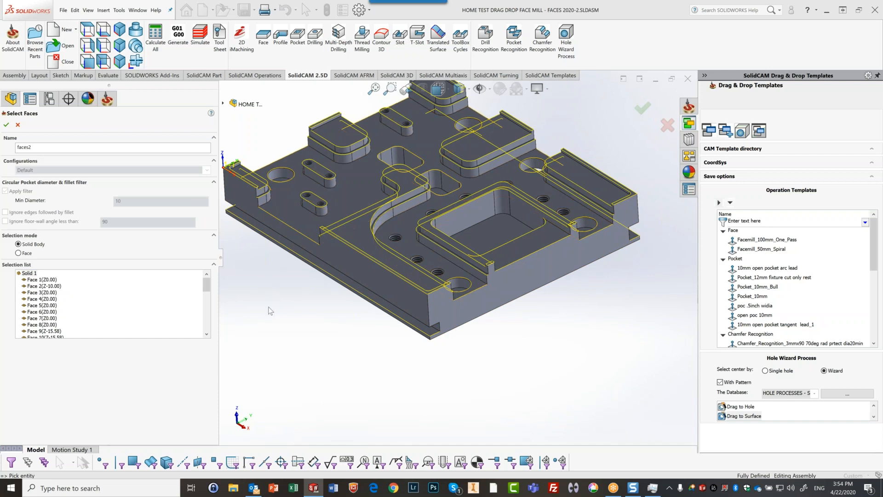
right_click(24, 273)
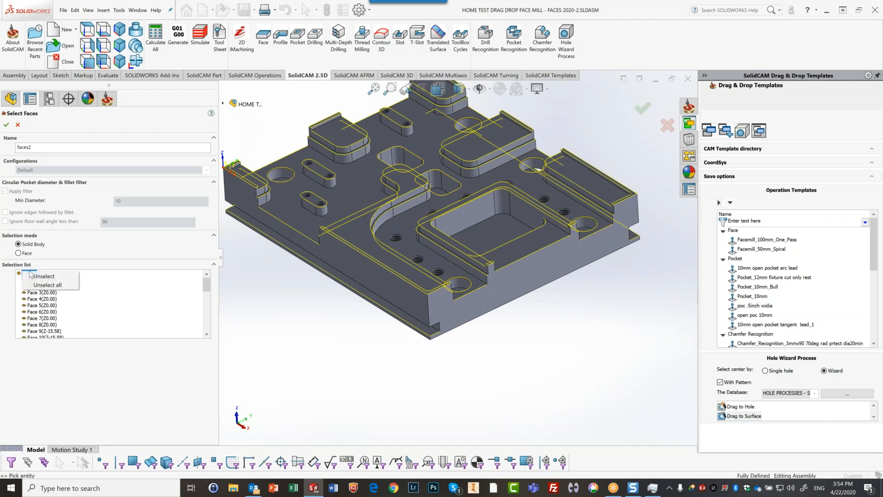
click(42, 285)
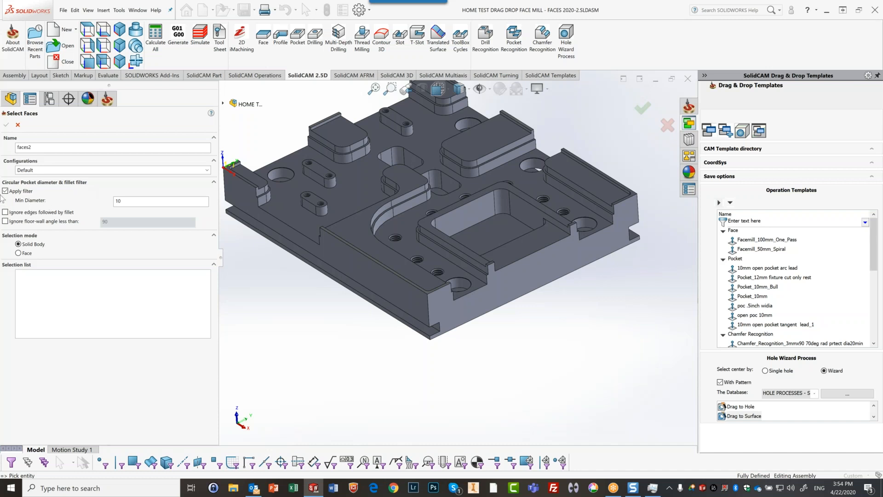
Step: Set the circular pocket filter's minimum diameter to 12.5, select the solid body, and accept the faces2 geometry
click(126, 200)
scroll(487, 316, down, 8)
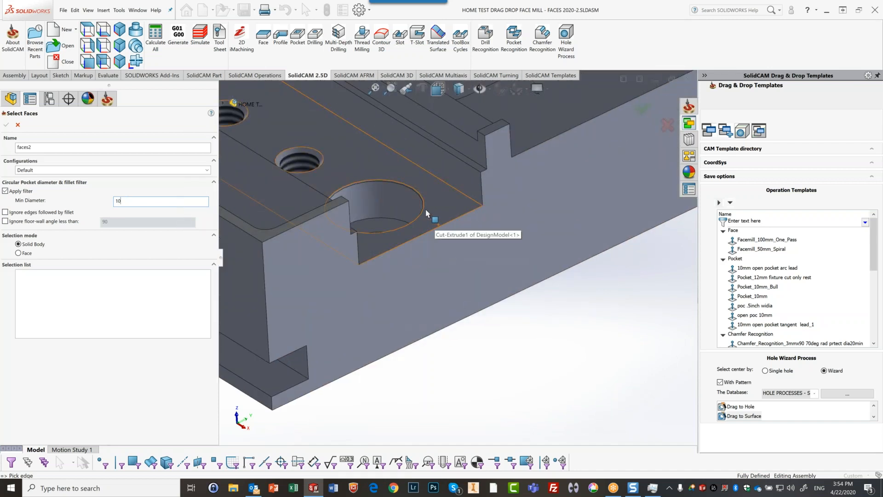
key(BackSpace)
text(2.5)
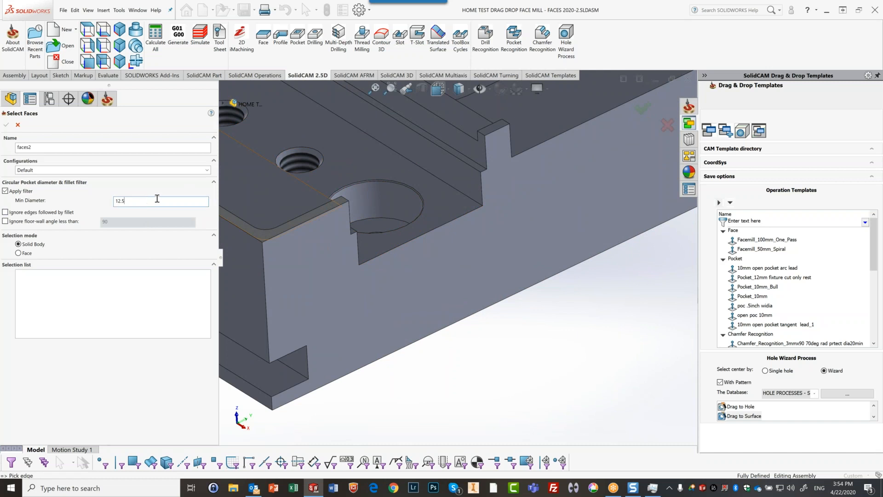
click(359, 158)
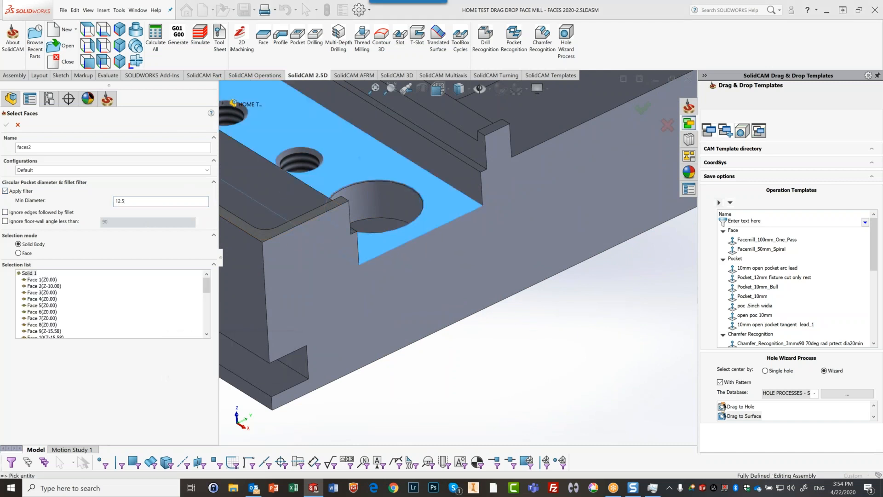
key(f)
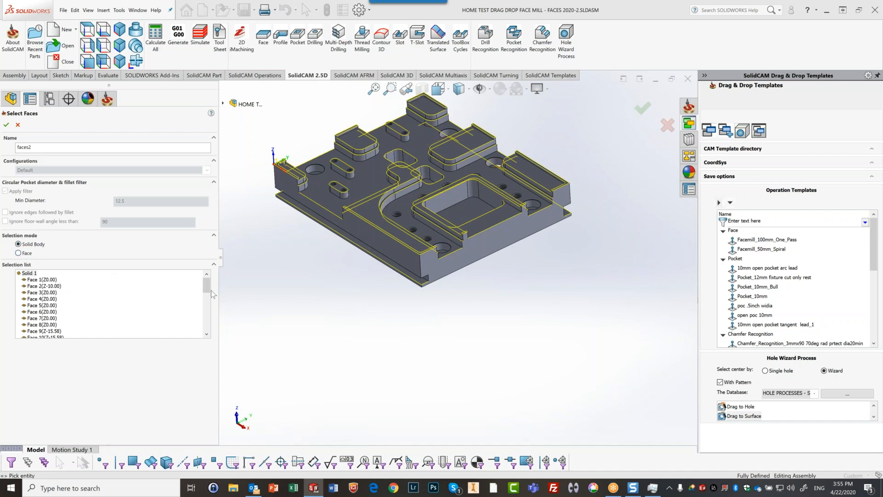
click(7, 124)
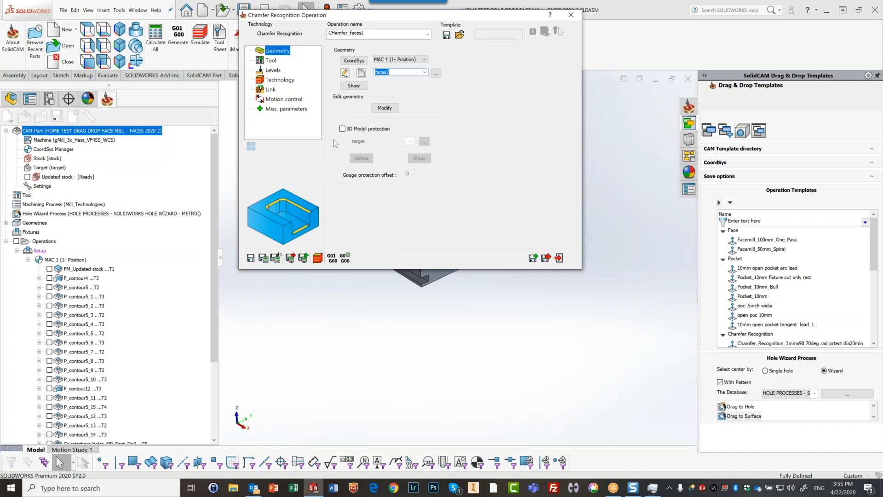
Step: Enable 3D model protection with the target model and show the faces2 chamfer geometry on the part
click(342, 129)
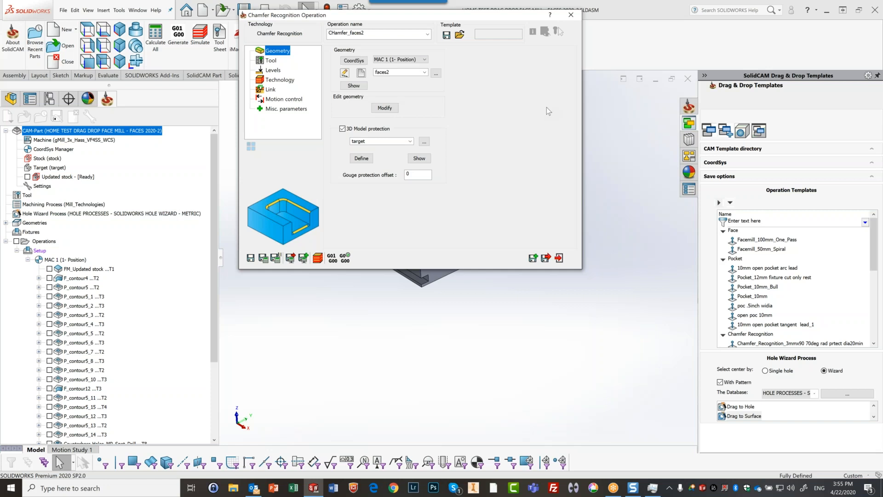
click(354, 85)
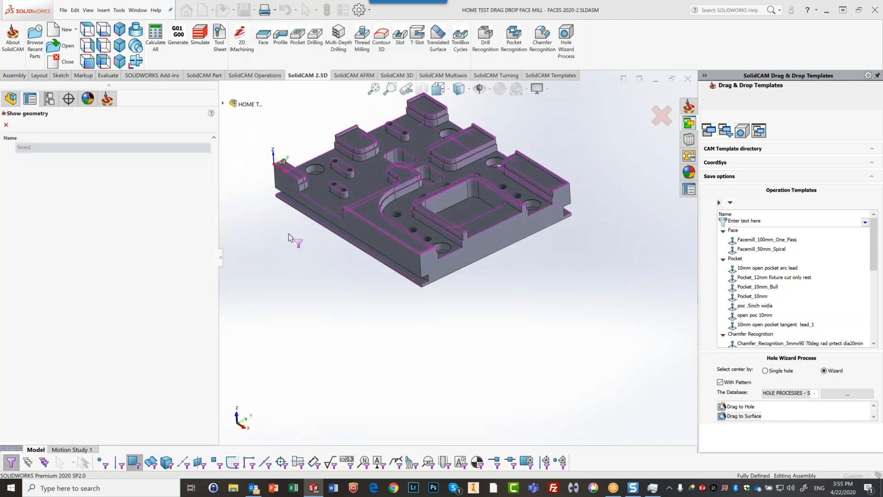
Step: Inspect the highlighted faces2 chamfer edges near the part's corner boss and close the geometry display
scroll(299, 225, down, 5)
scroll(317, 219, down, 3)
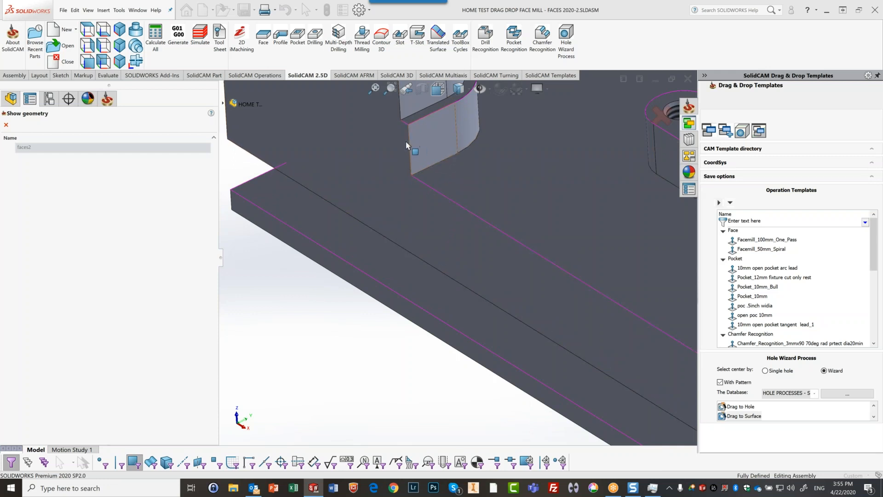
scroll(466, 161, up, 8)
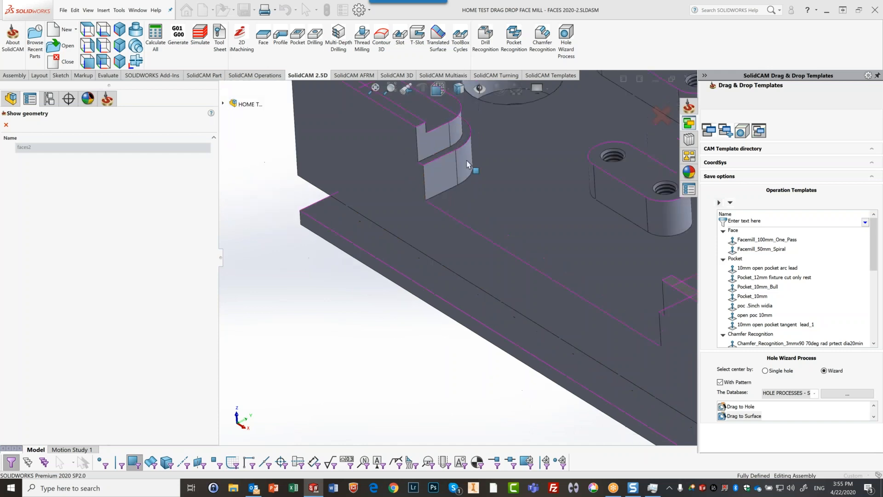
click(6, 125)
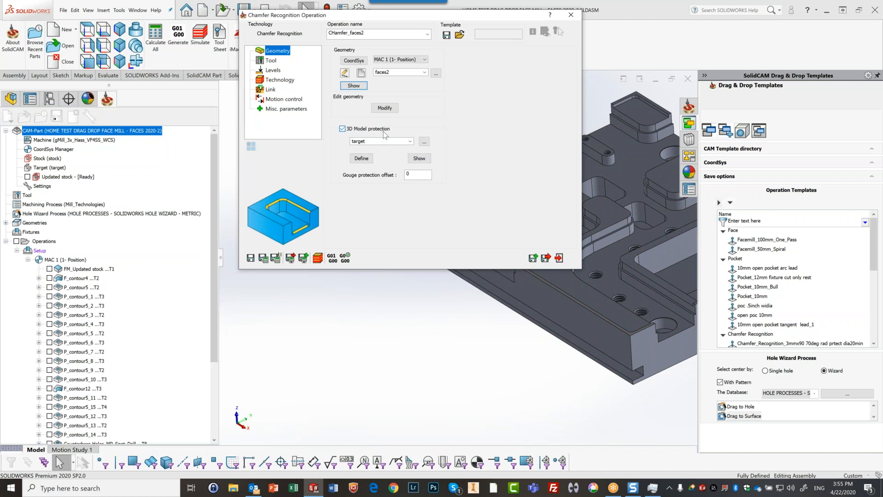
Step: Set the gouge protection offset of the 3D model protection to 0.2
click(414, 176)
drag(415, 176, 386, 186)
text(.2)
Step: Add a new chamfer mill with 10 mm diameter and 90° angle and assign it to the chamfer operation
click(271, 62)
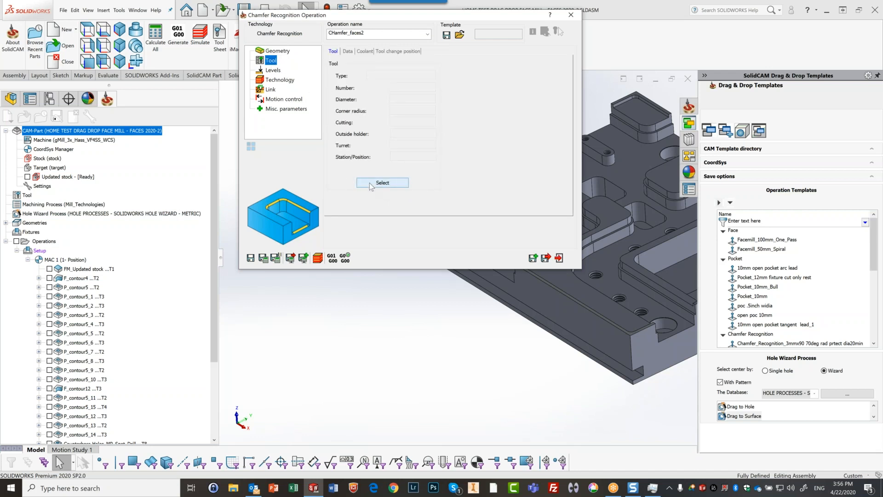
click(368, 183)
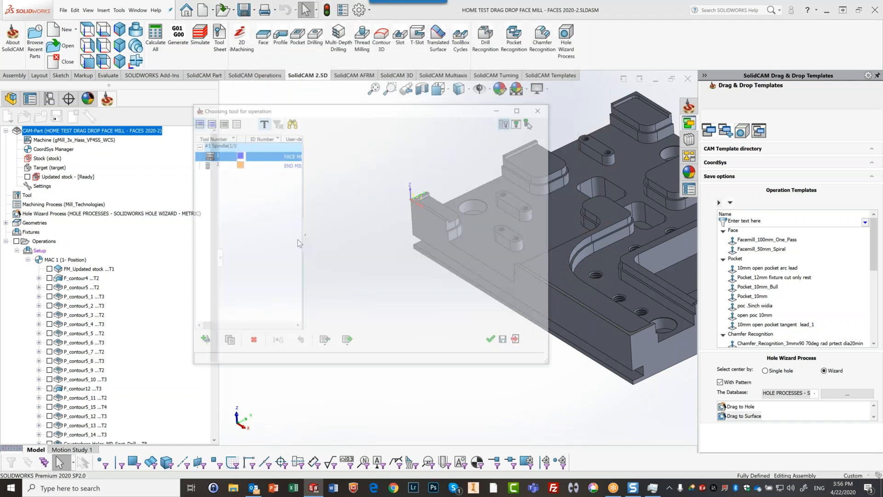
click(201, 340)
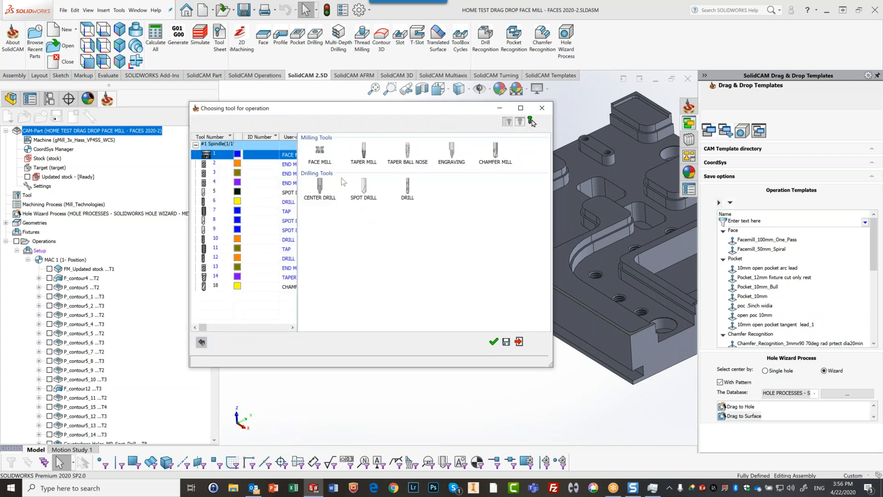
click(495, 152)
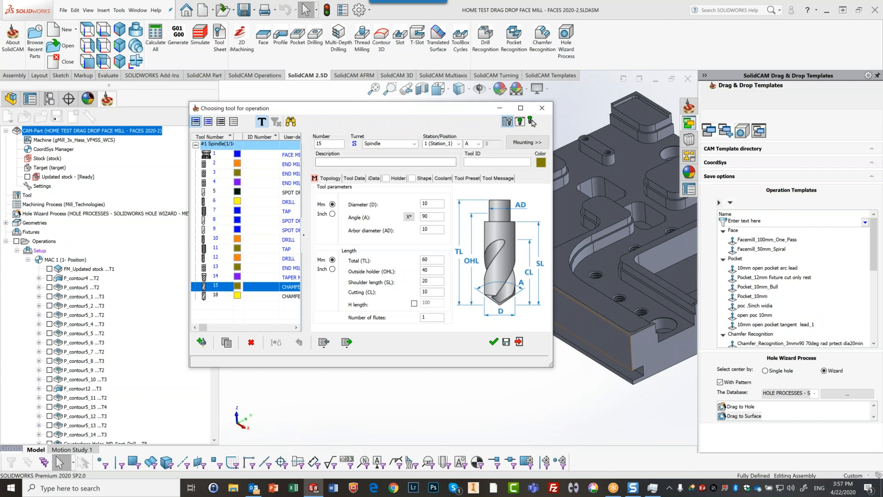
drag(425, 112, 338, 56)
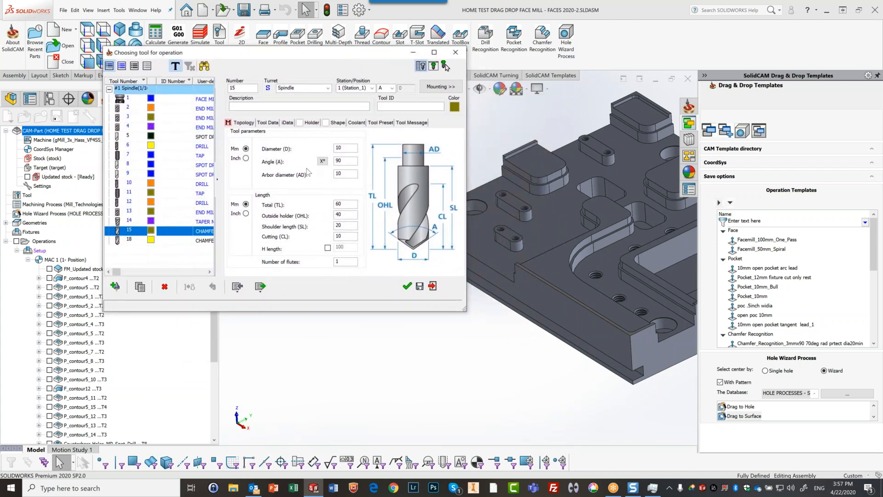
click(407, 286)
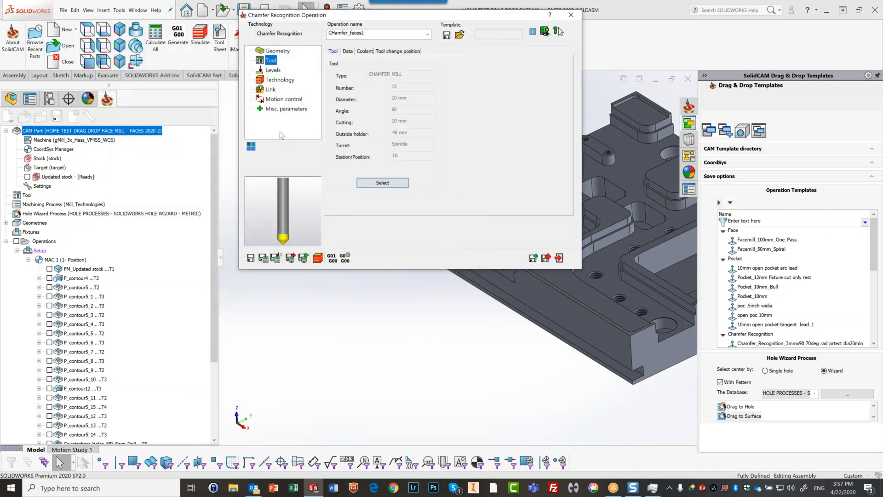
Step: Set the chamfer depth in the operation's milling levels to 0.2
click(274, 69)
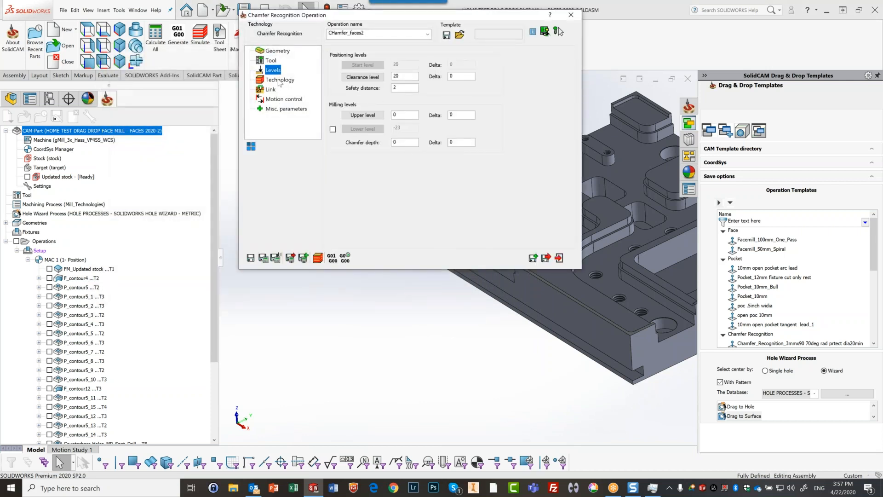
double_click(397, 142)
text(.5)
key(BackSpace)
text(2)
Step: Set the chamfer cutting diameter to 1.5, then save and calculate the operation
click(281, 81)
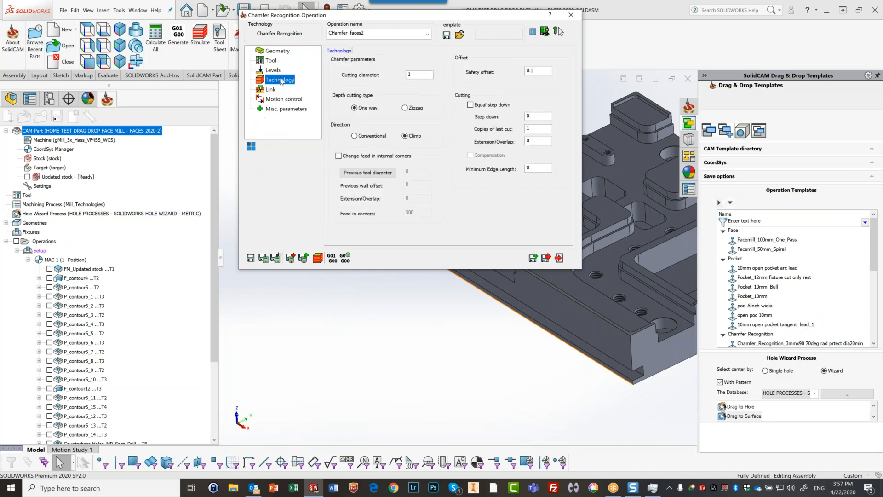
mouse_move(415, 75)
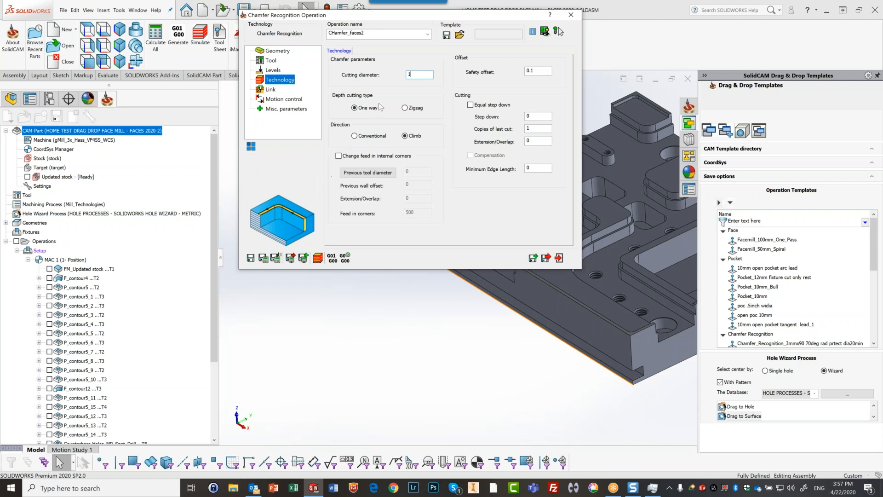
double_click(416, 77)
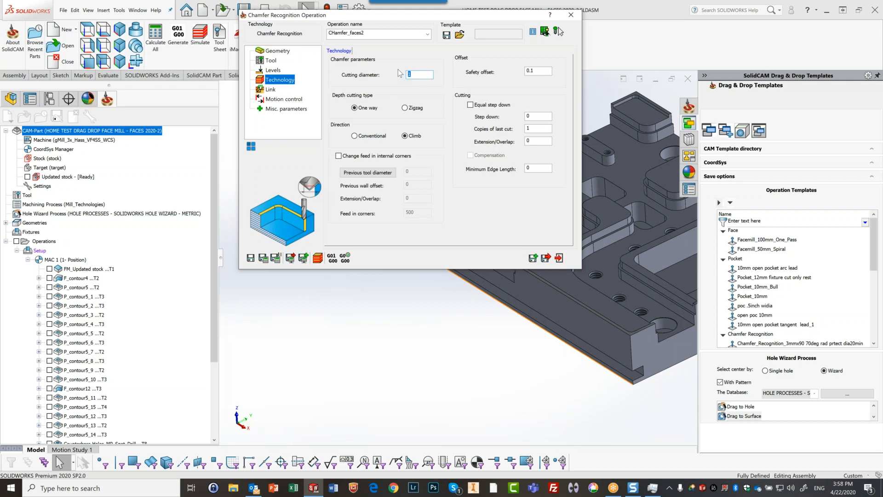
text(2)
double_click(418, 75)
text(1.5)
click(263, 257)
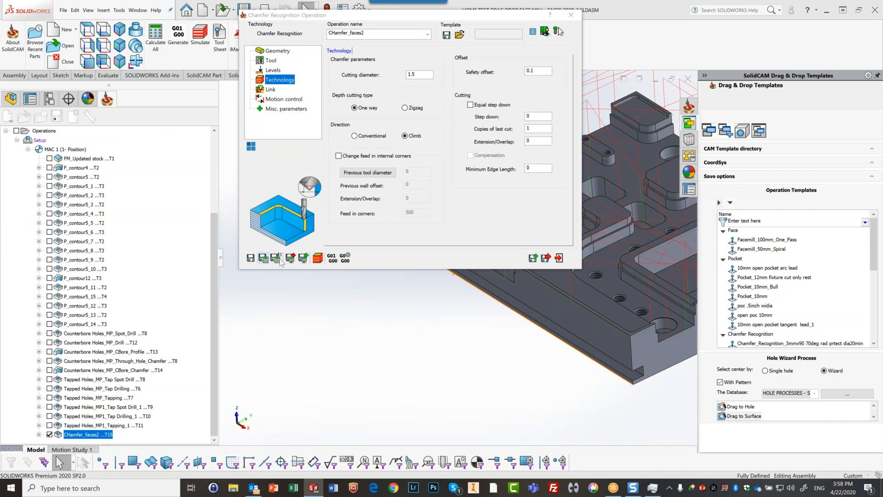
Step: Examine the calculated chamfer toolpath on the part, focusing on the counterbore holes and the stepped front edges
click(318, 258)
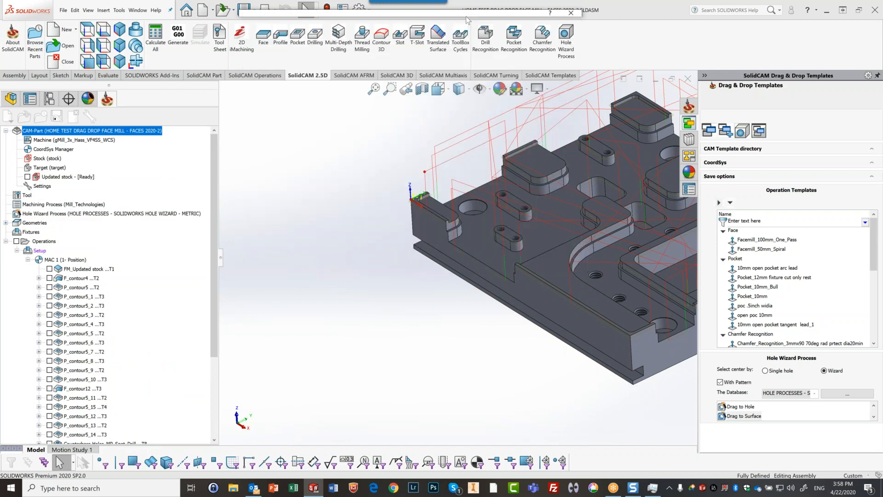
scroll(662, 177, up, 2)
ctrl+middle_drag(665, 180, 650, 193)
scroll(650, 193, down, 1)
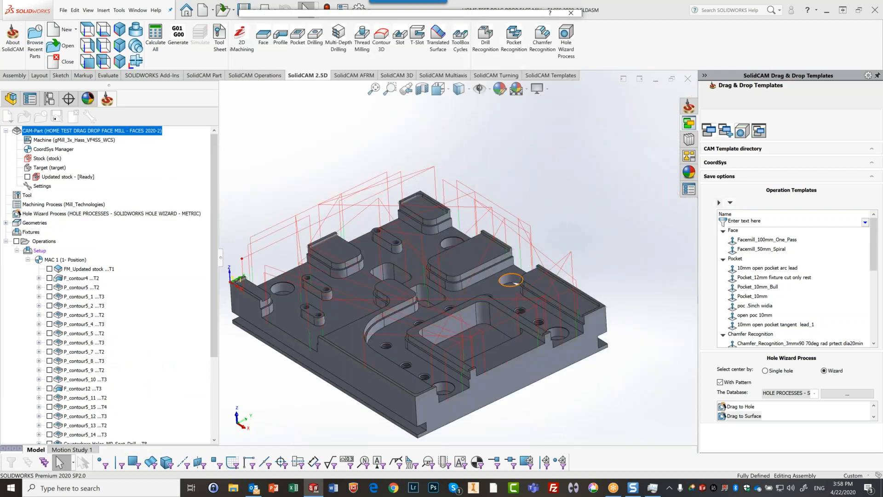
scroll(457, 357, down, 3)
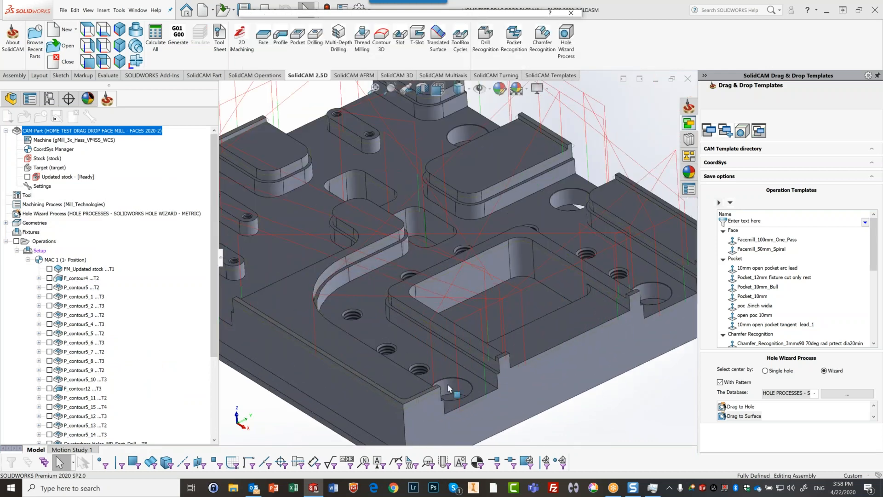
middle_drag(483, 381, 472, 340)
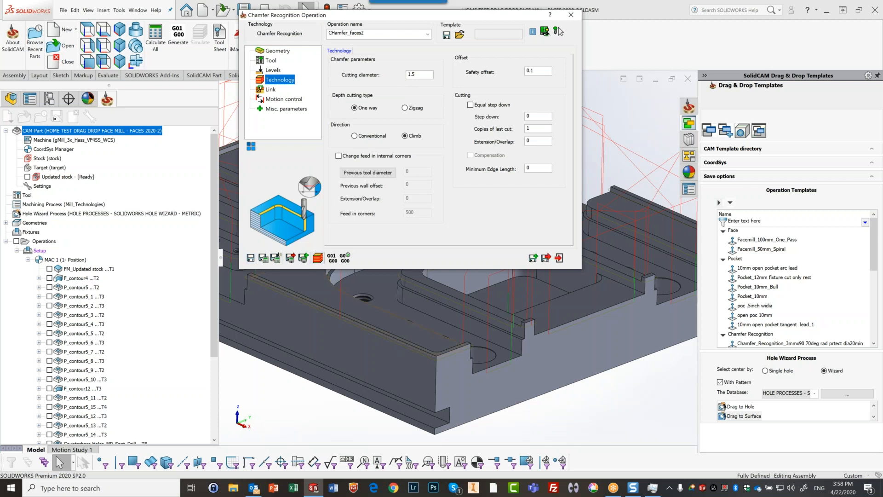
Step: Simulate the chamfer operation in SolidVerify and inspect where the lower edge's chamfer ends beside the corner boss
click(317, 259)
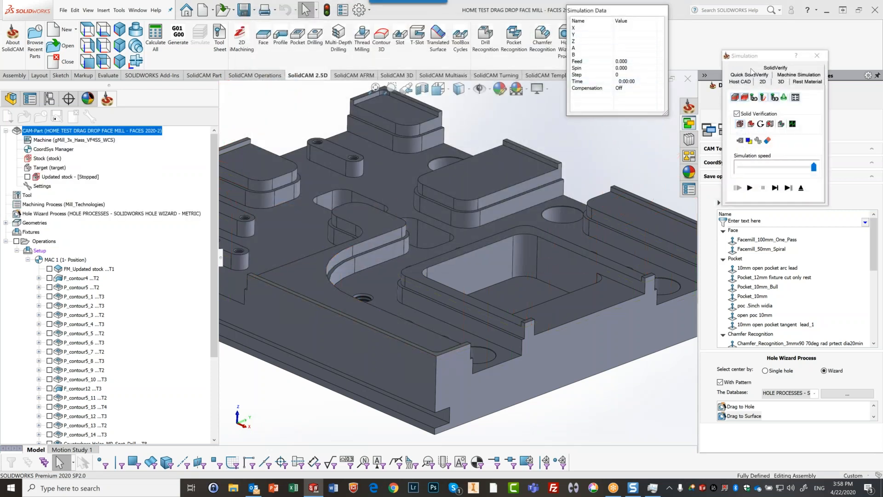
click(752, 72)
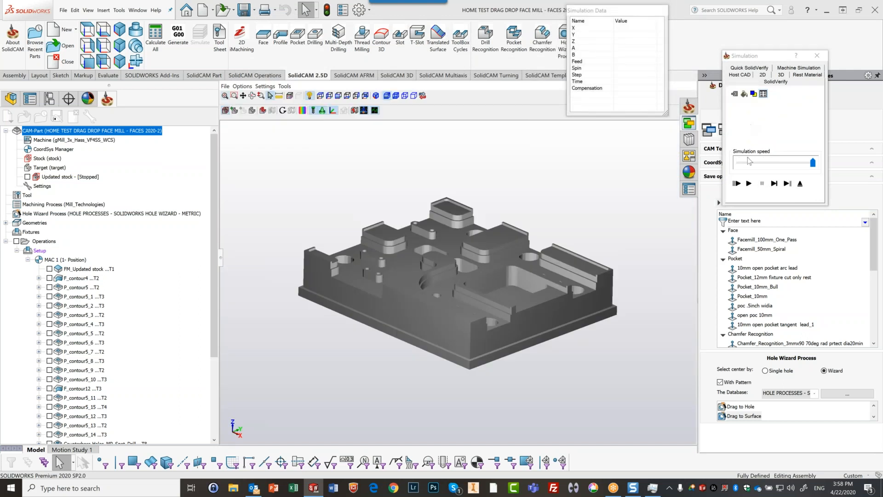
click(748, 184)
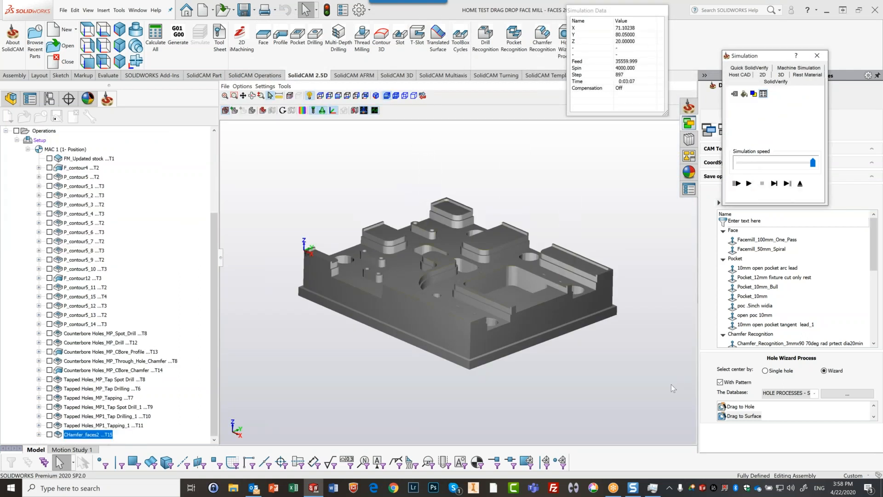
middle_drag(627, 335, 629, 338)
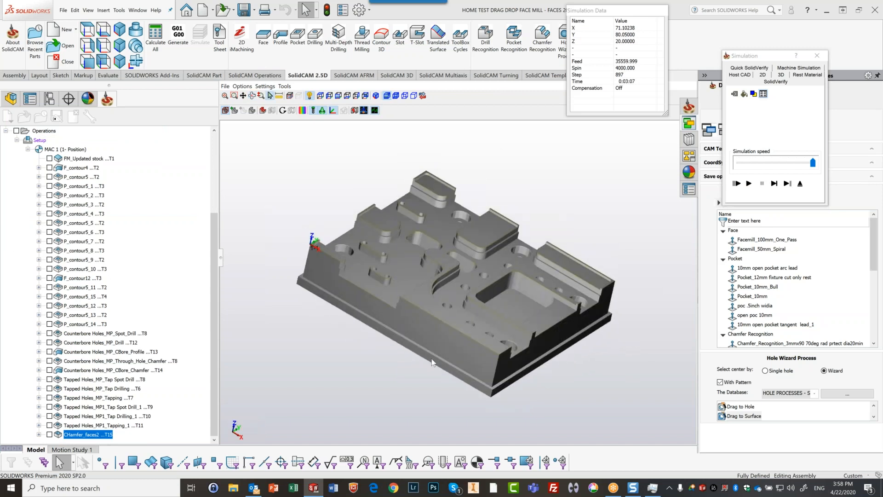
scroll(346, 307, up, 3)
scroll(346, 307, up, 10)
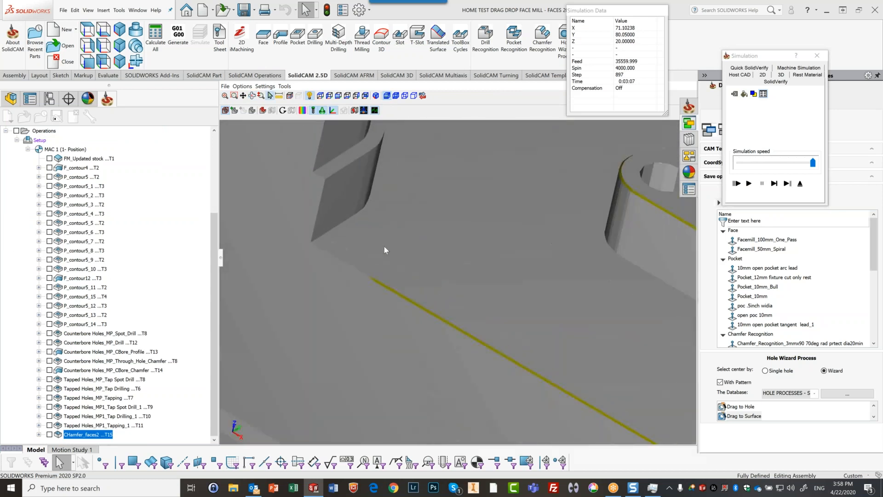
scroll(329, 320, down, 2)
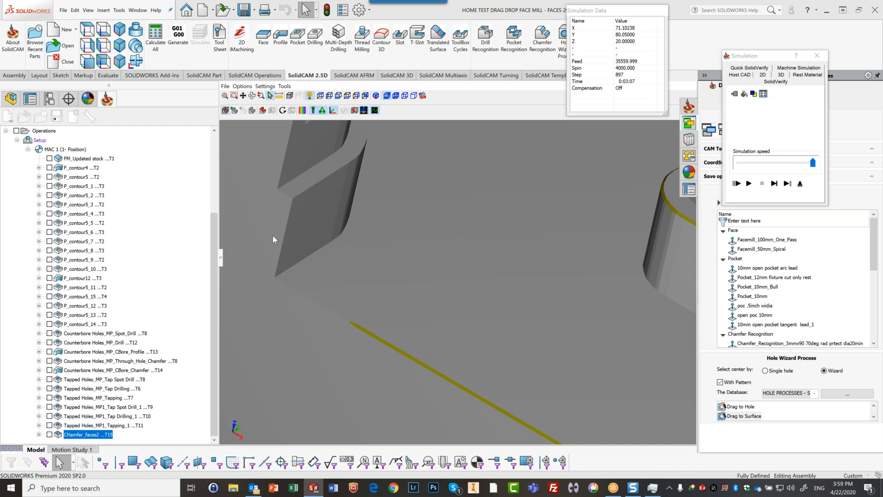
Step: Replay the SolidVerify simulation at reduced speed and watch the chamfer mill follow the part's edges
drag(812, 163, 755, 162)
click(749, 183)
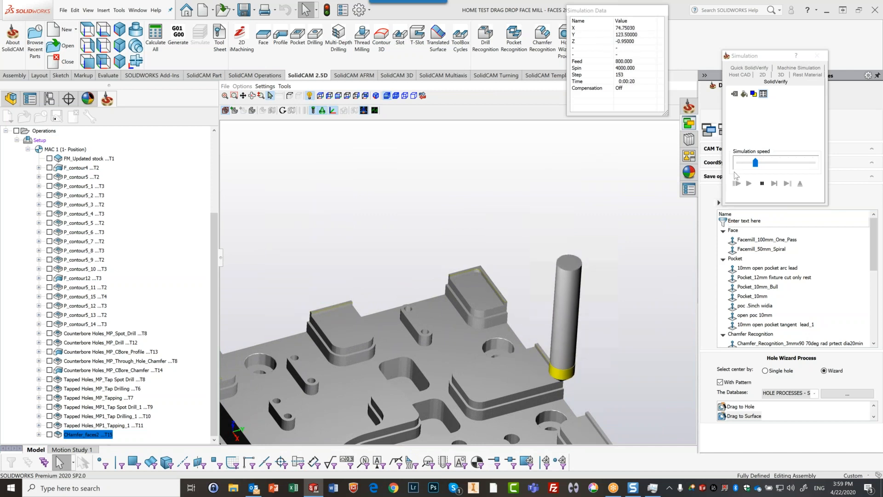
scroll(488, 286, up, 5)
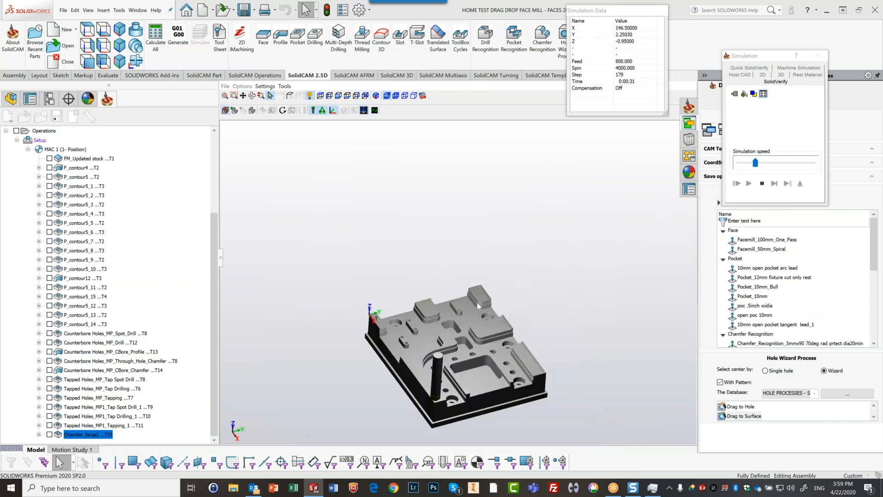
scroll(473, 396, down, 3)
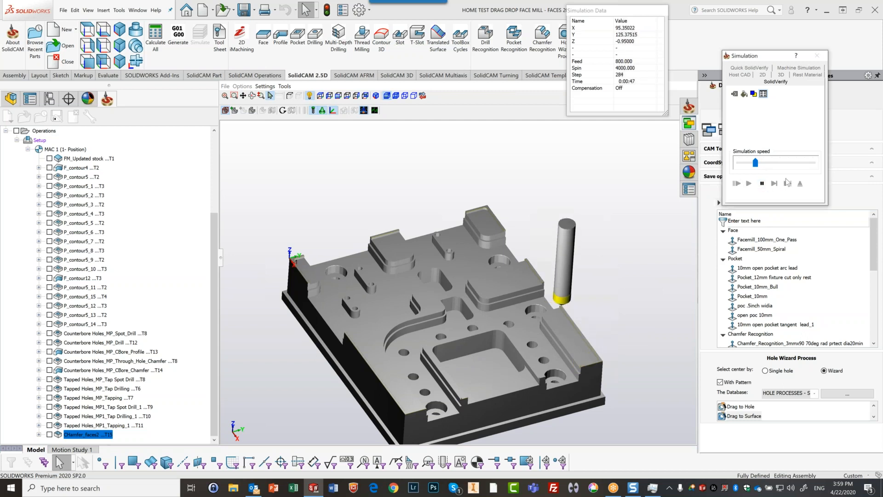
click(771, 165)
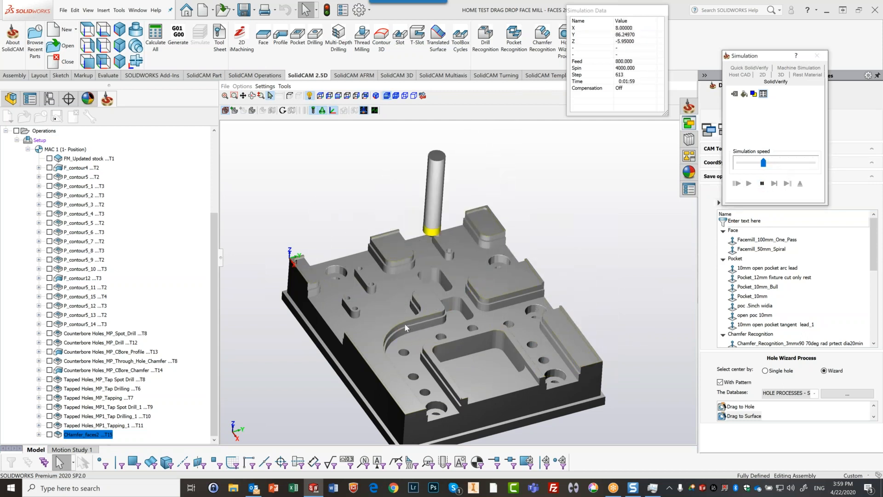
Step: Inspect the simulated chamfers around the corner boss, slotted bosses and curved step from close up, then exit the simulation
scroll(317, 305, up, 10)
scroll(304, 276, up, 5)
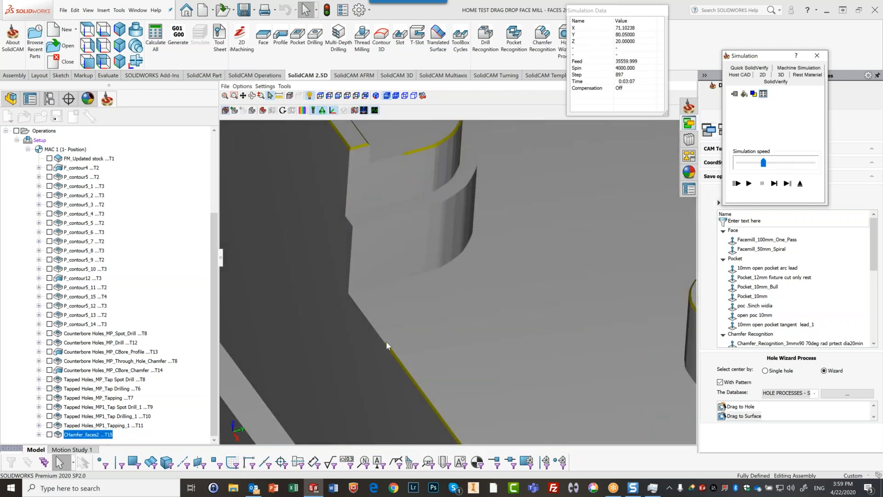
scroll(385, 346, down, 10)
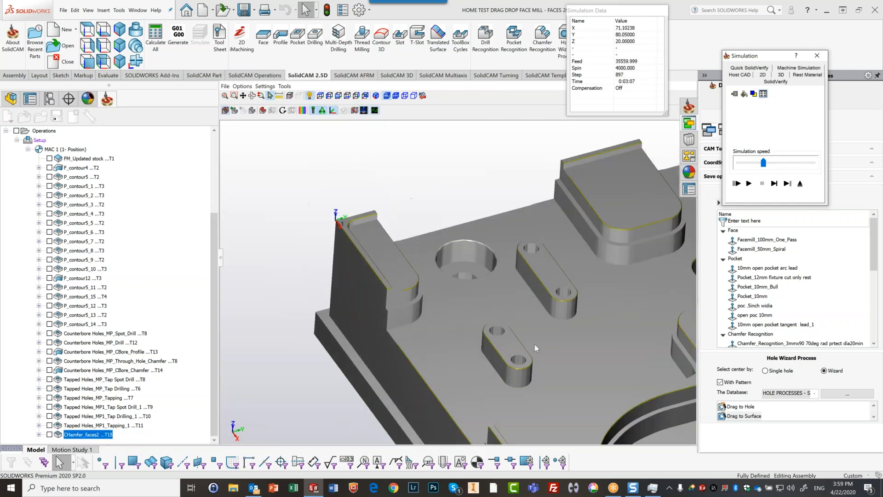
scroll(616, 380, up, 10)
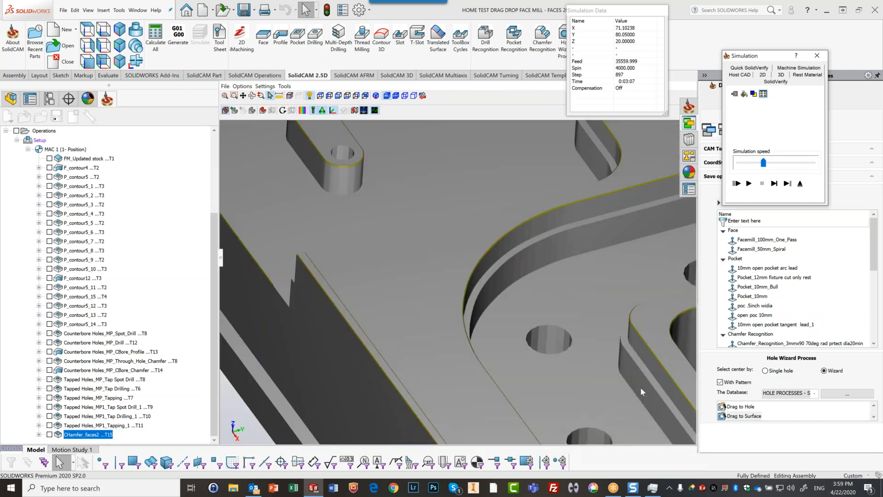
scroll(641, 388, up, 5)
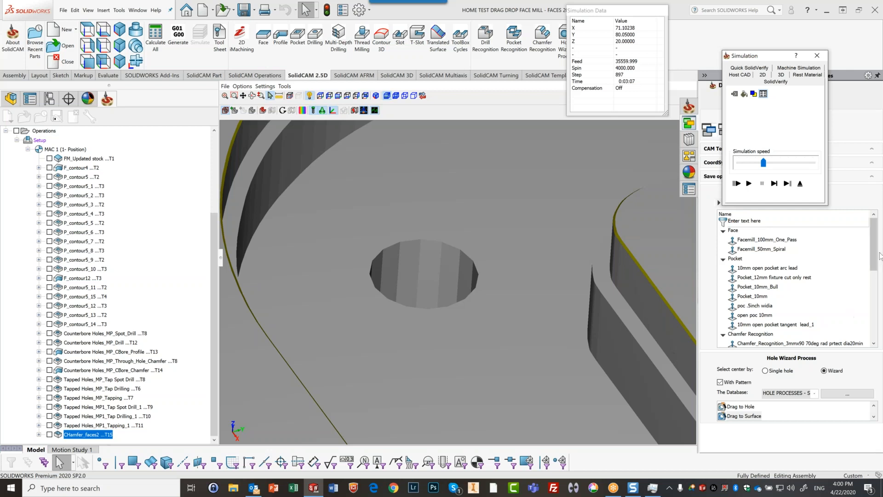
click(800, 183)
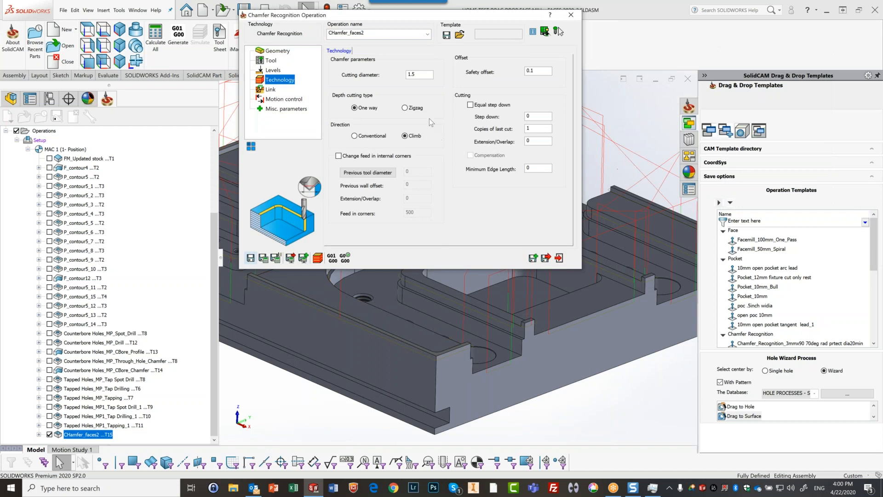
Step: Change the chamfer mill assigned to the operation to a 3 mm diameter with a 3 mm arbor diameter
click(271, 60)
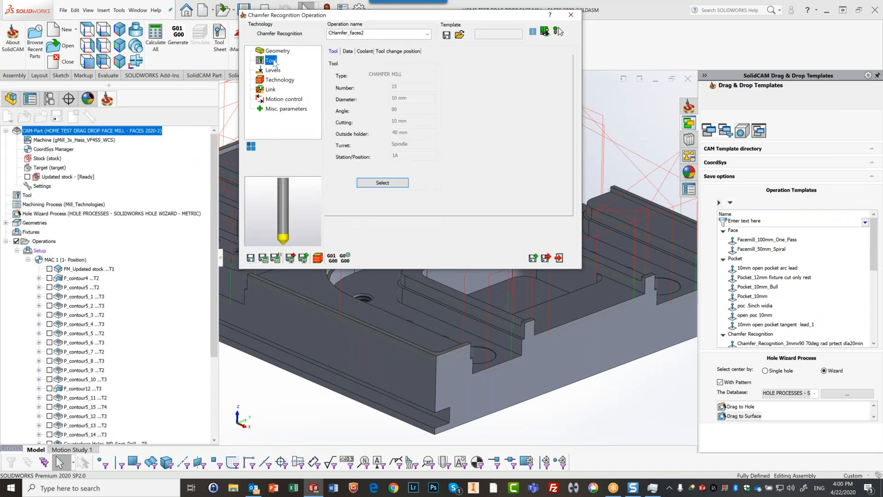
click(369, 185)
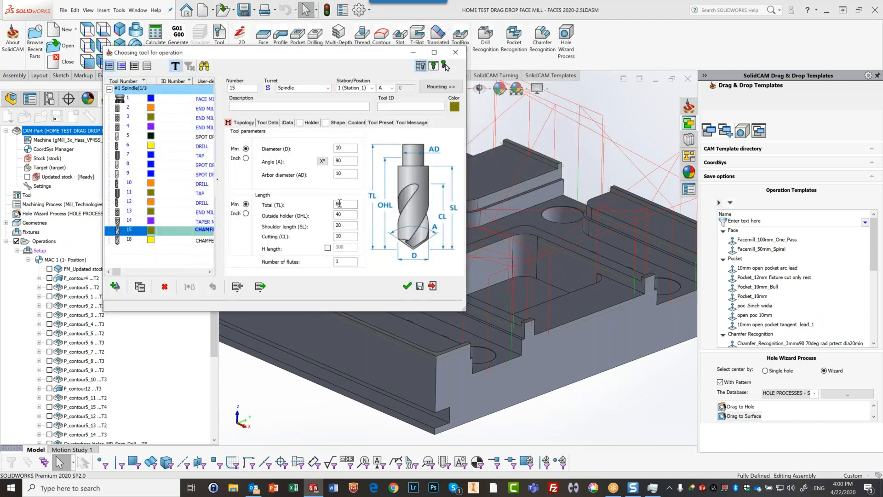
click(343, 148)
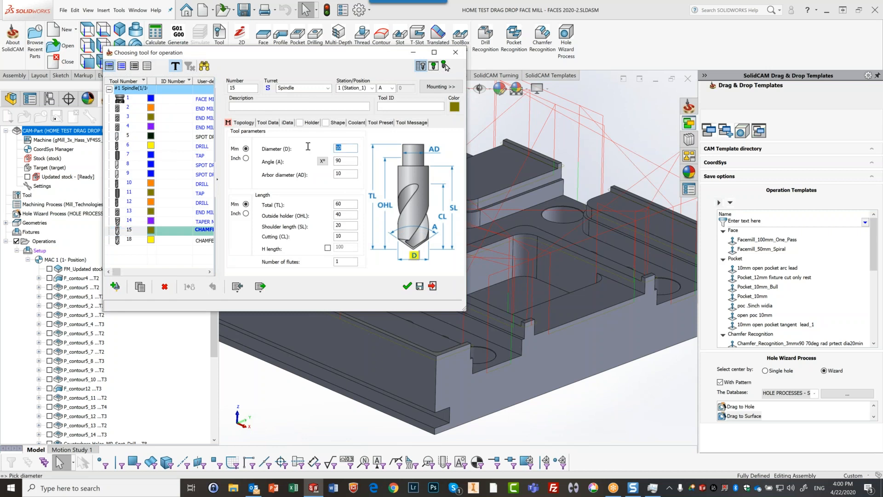
text(3)
click(343, 160)
click(344, 174)
click(347, 203)
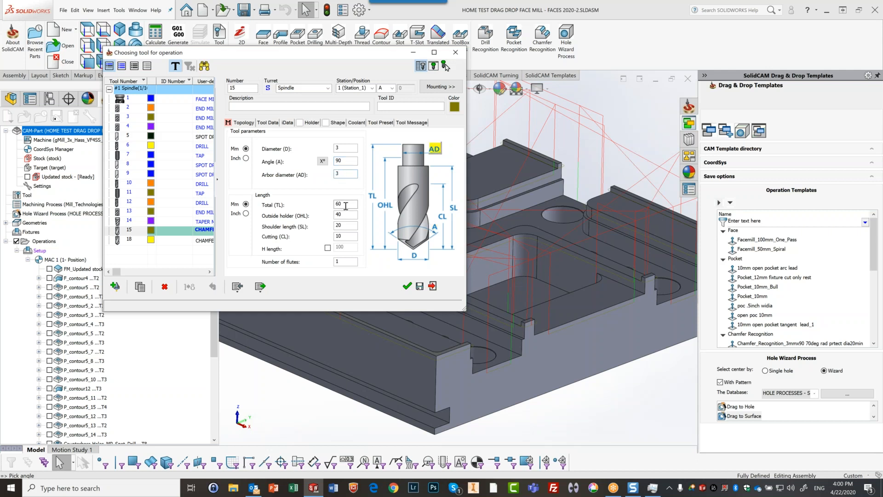
click(407, 287)
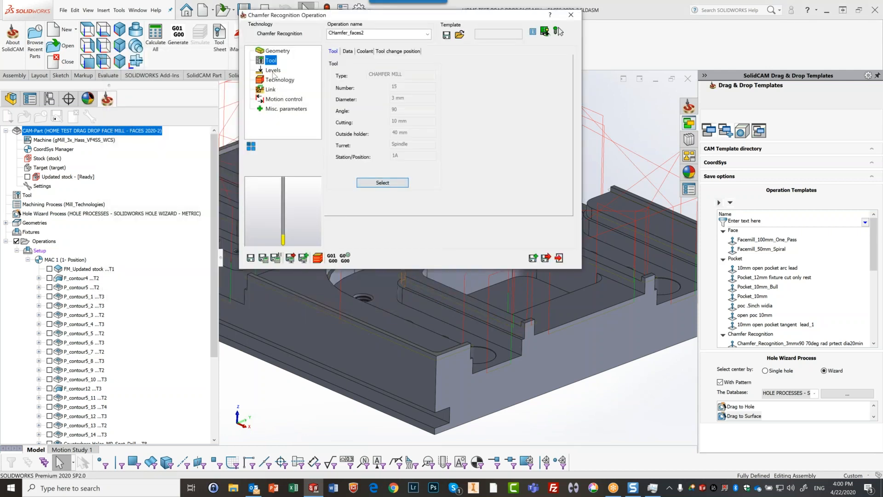
Step: Try a cutting diameter of 1 for the chamfer and recalculate the toolpath to check it at the stepped front edges
click(281, 81)
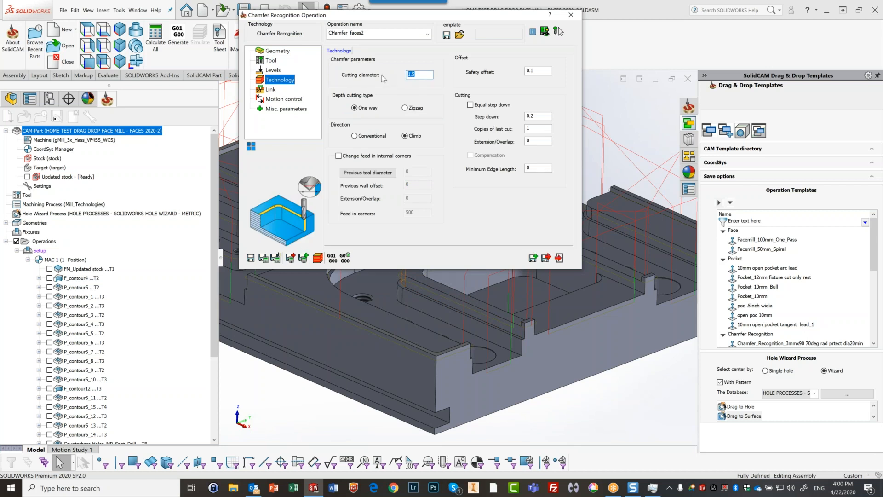
text(1)
click(263, 258)
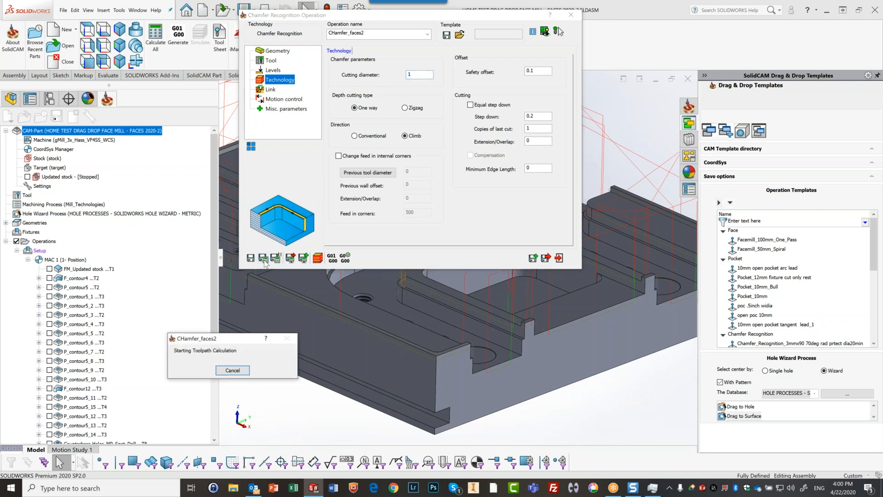
scroll(483, 327, down, 3)
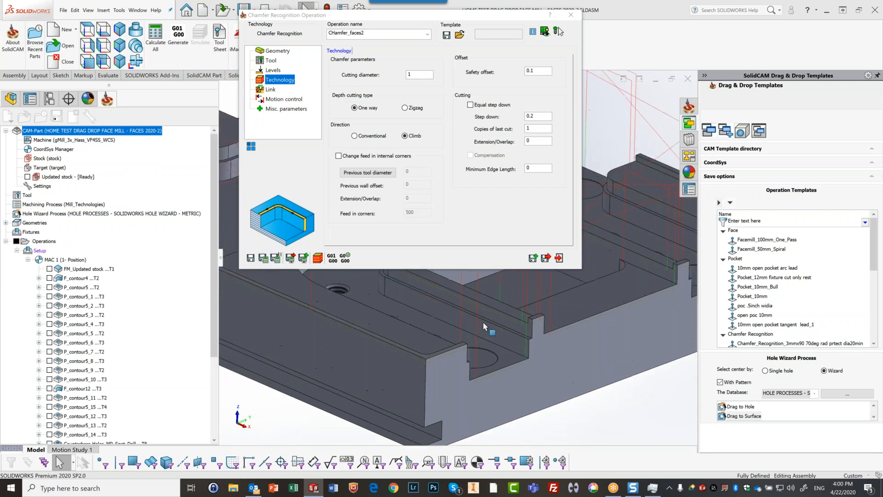
middle_drag(546, 313, 517, 323)
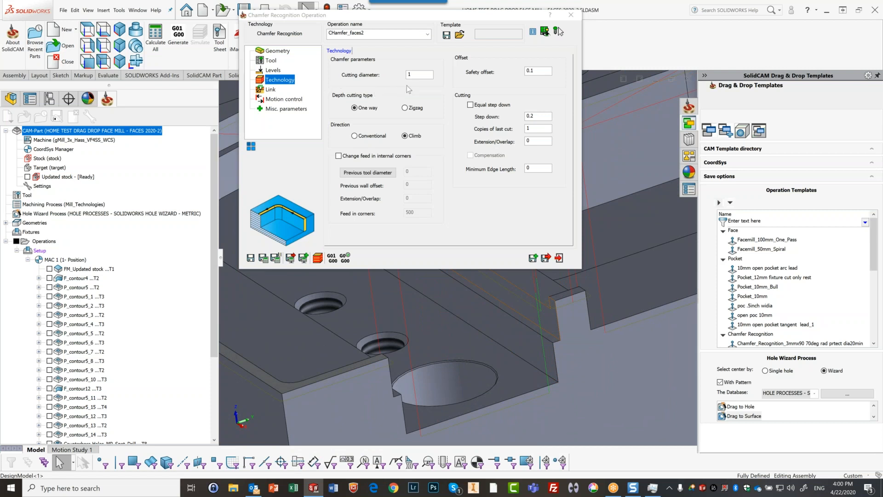
Step: Set the chamfer's cutting diameter to 1.3, then save and recalculate the operation
double_click(426, 74)
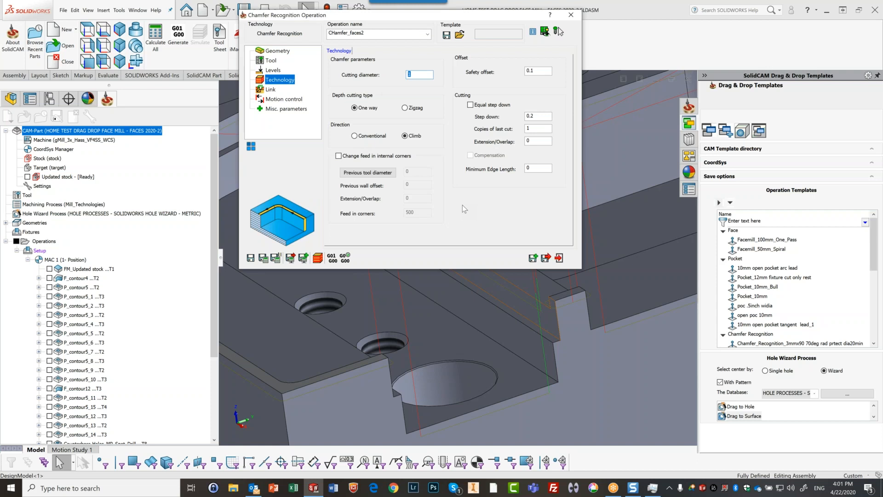
text(1)
click(265, 259)
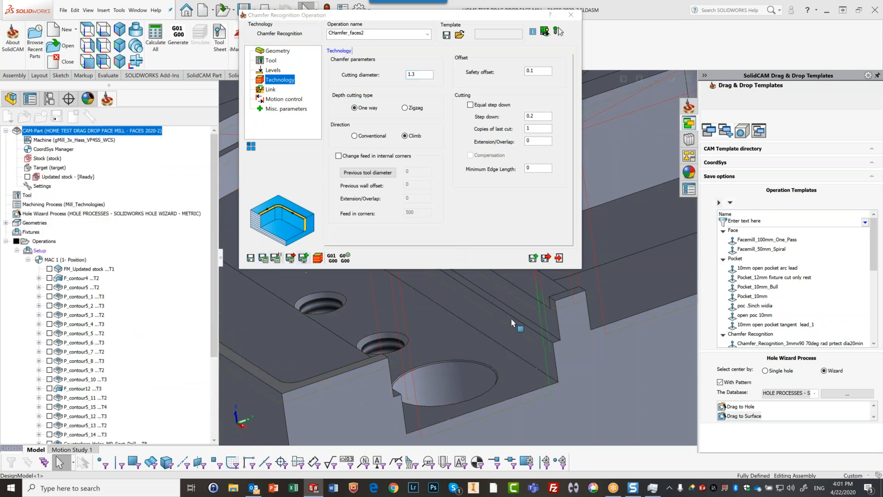
Step: Inspect the recalculated toolpath around the front counterbore and check the length of the short step edge beside it
scroll(542, 335, down, 3)
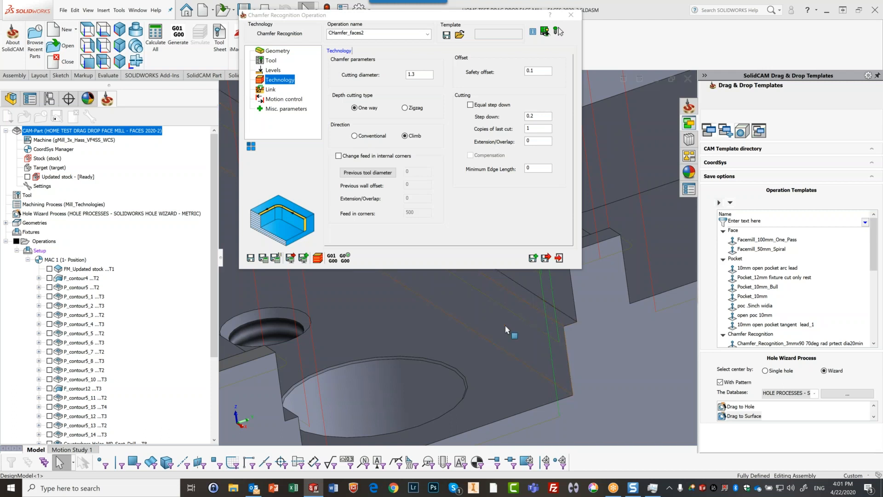
scroll(507, 329, up, 2)
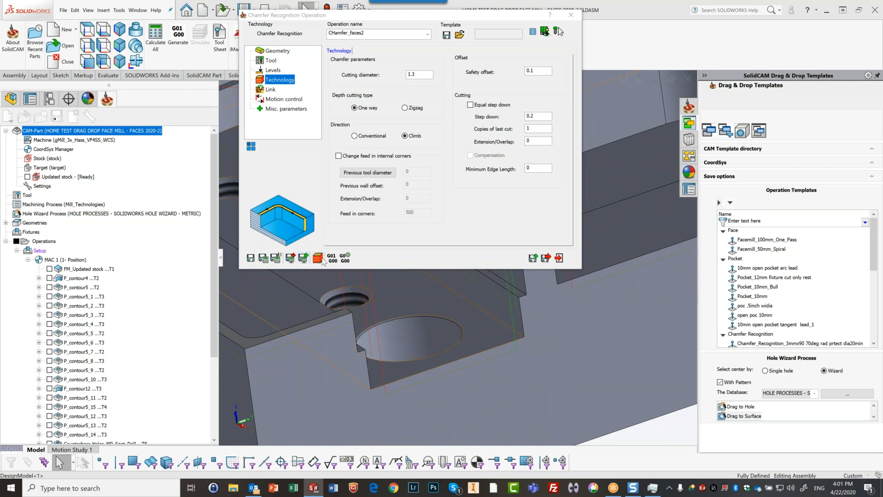
scroll(531, 324, down, 3)
scroll(531, 325, up, 3)
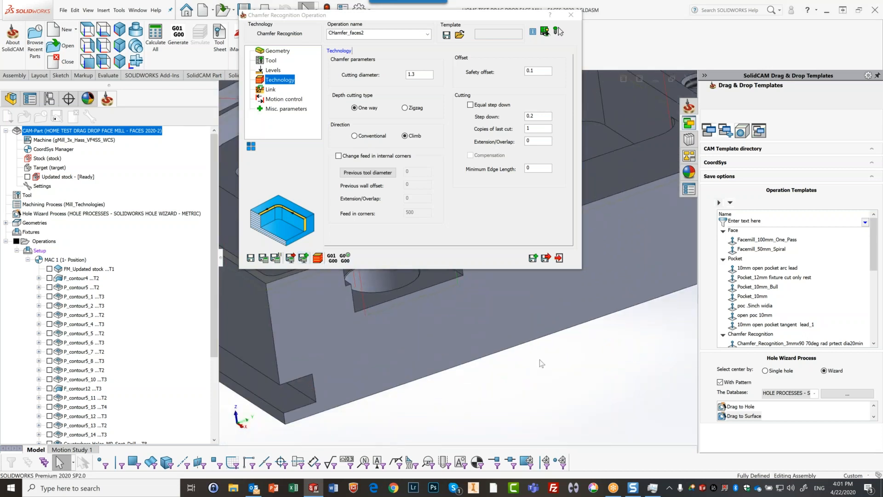
scroll(539, 367, down, 5)
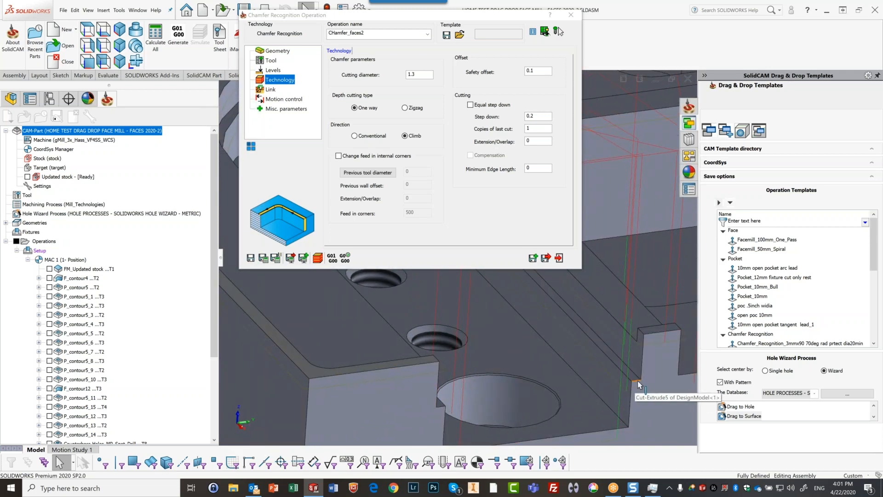
click(639, 385)
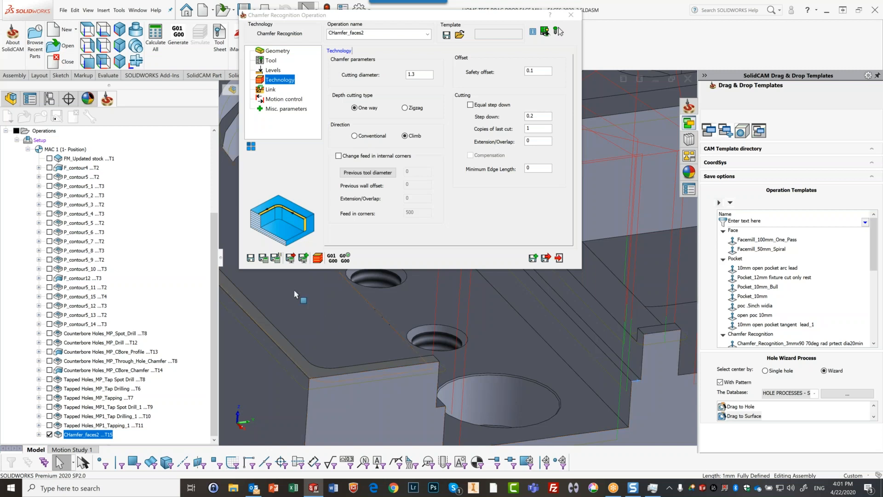
Step: Simulate the recalculated chamfer operation in SolidVerify
click(334, 258)
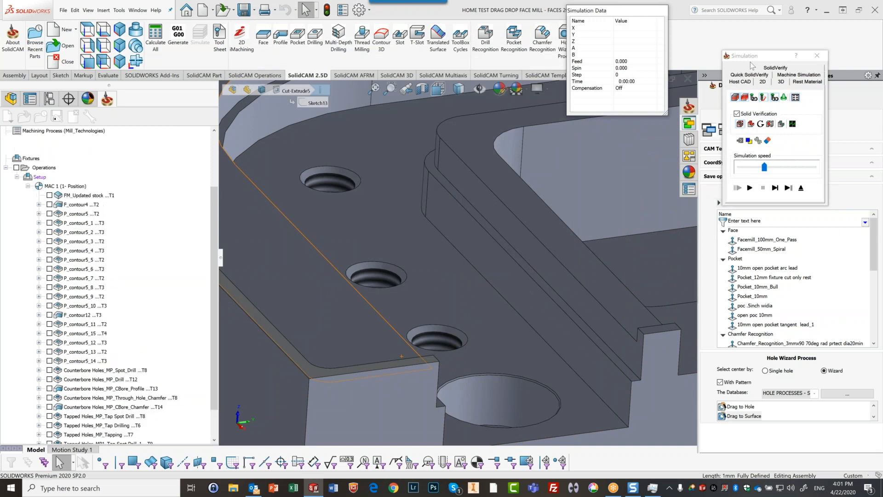
click(752, 69)
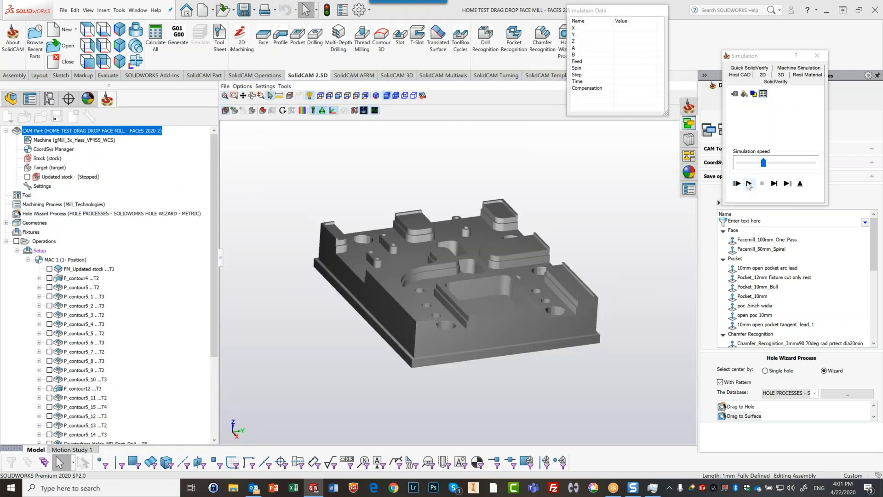
click(748, 184)
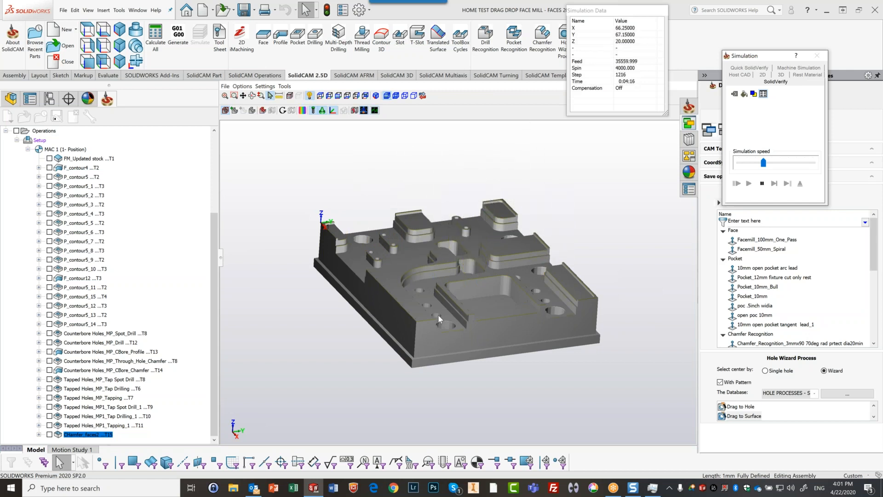
Step: Inspect the simulated chamfers on the stepped front edges and beside both front counterbores from close up, then exit the simulation
scroll(441, 315, up, 5)
scroll(463, 313, up, 5)
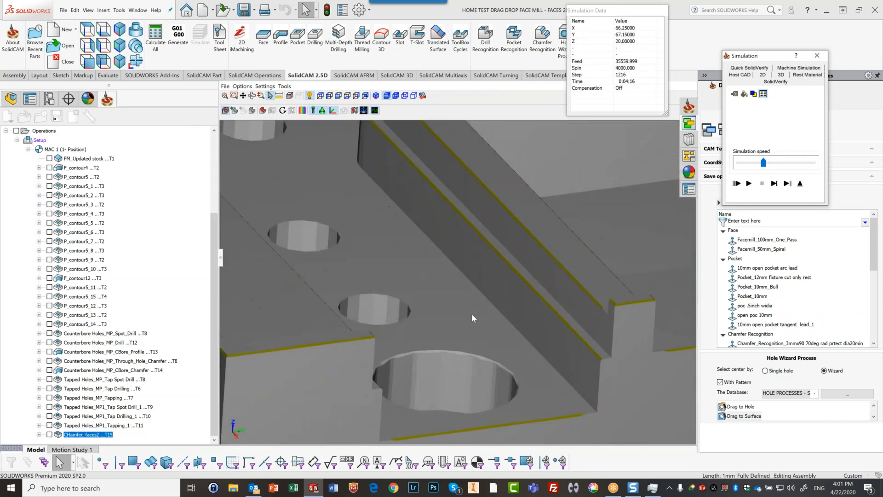
scroll(548, 257, down, 10)
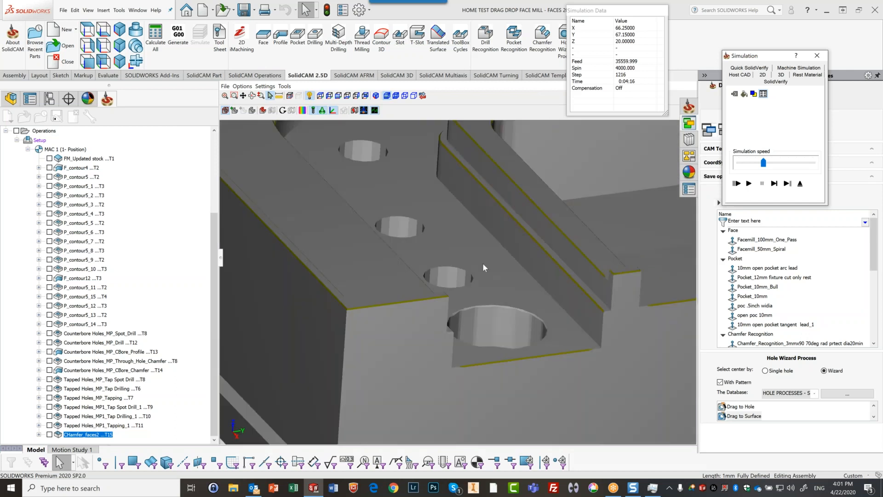
scroll(342, 269, up, 3)
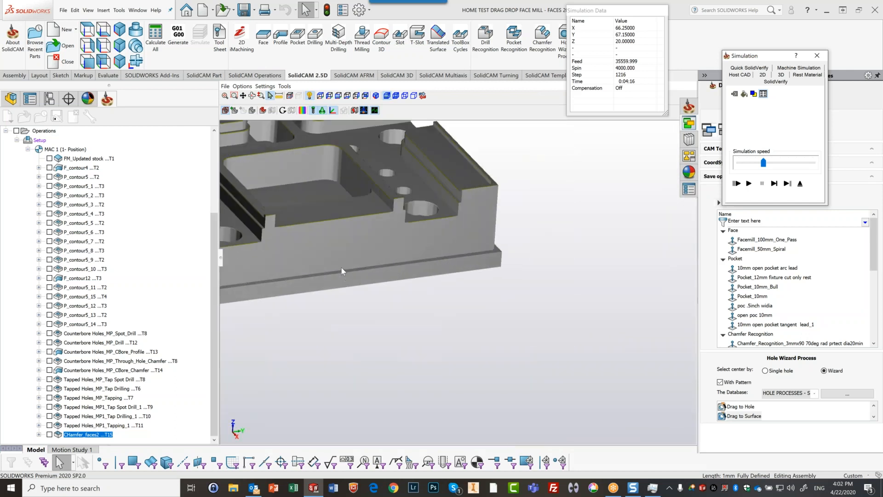
scroll(443, 196, up, 6)
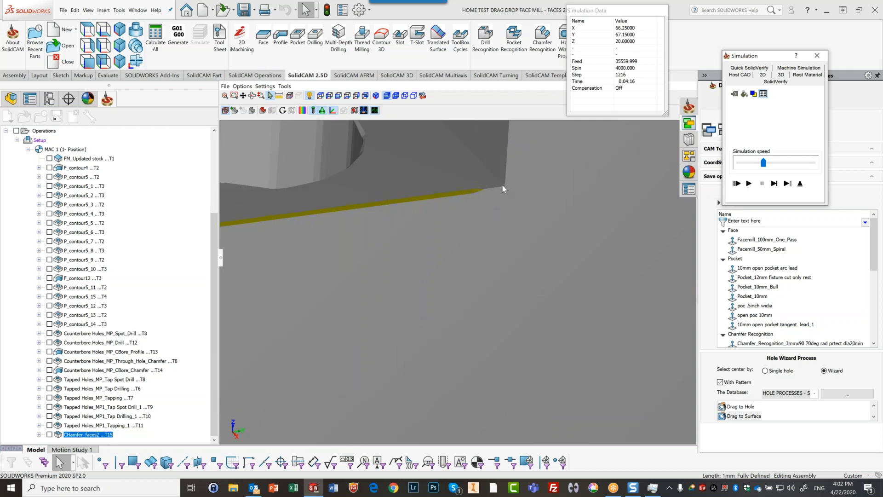
scroll(343, 220, down, 8)
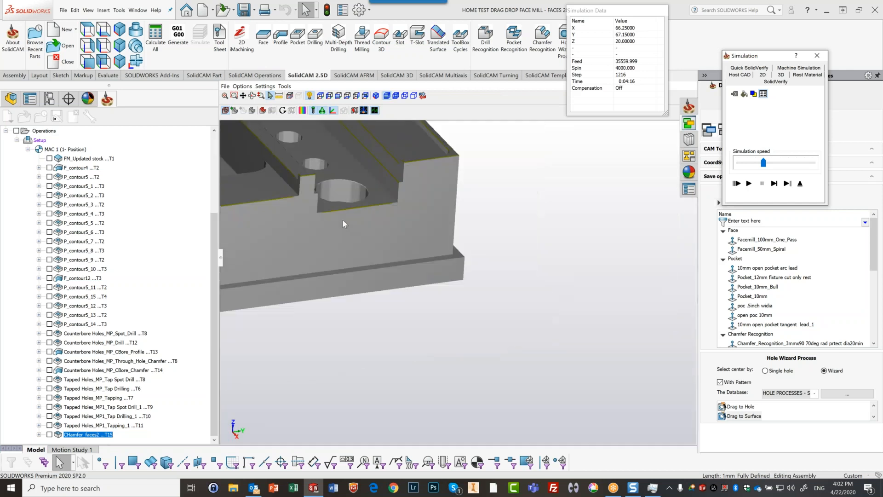
scroll(282, 192, up, 5)
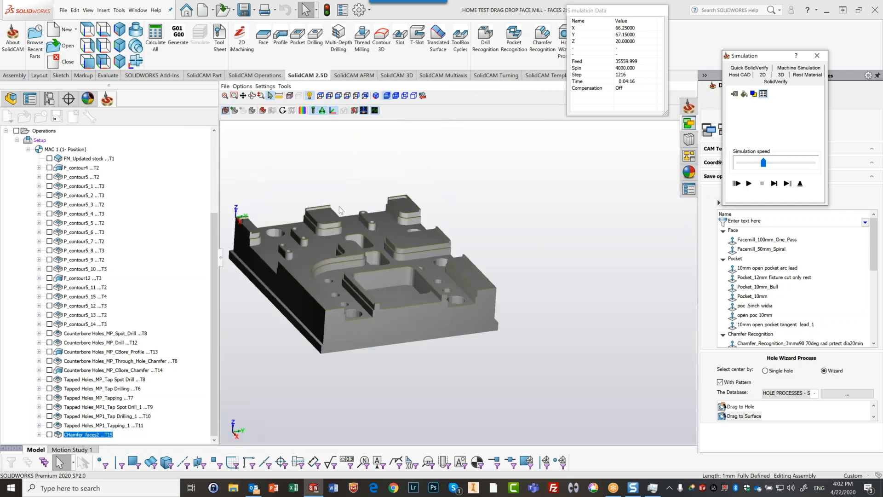
click(800, 184)
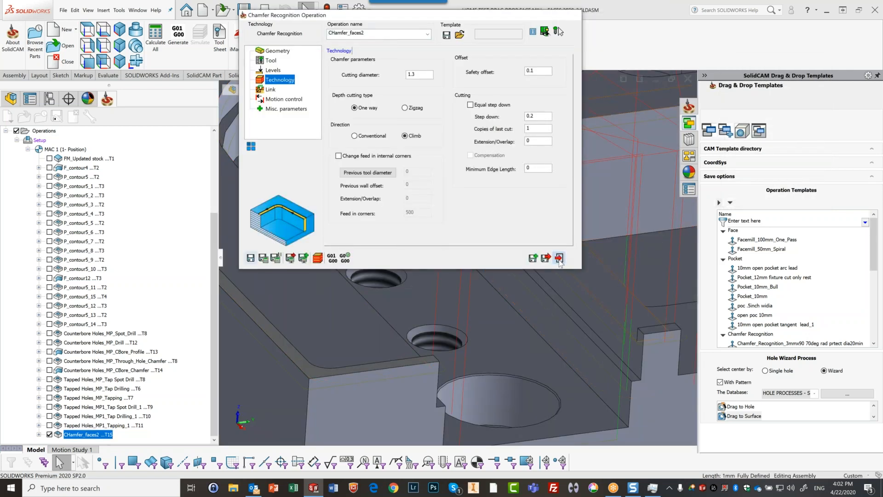
Step: Close the Chamfer Recognition operation and bring the whole part and the start of the CAM tree back into view
click(559, 258)
scroll(565, 305, up, 9)
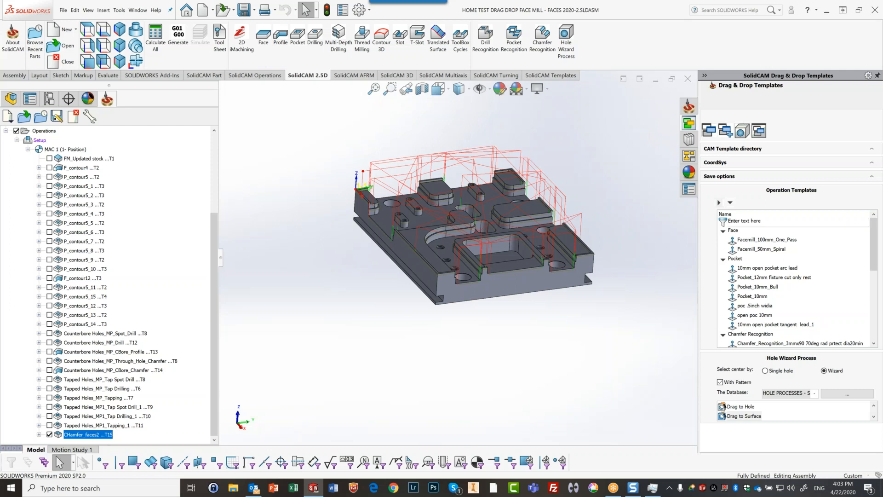
key(Home)
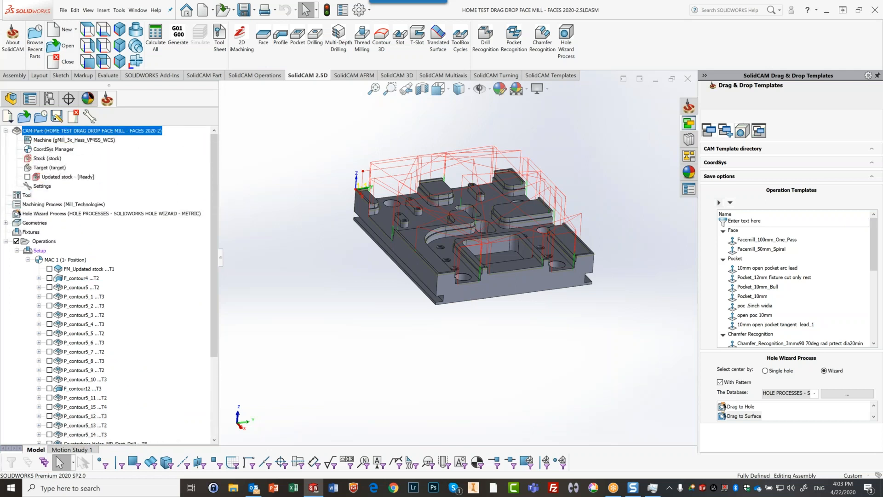